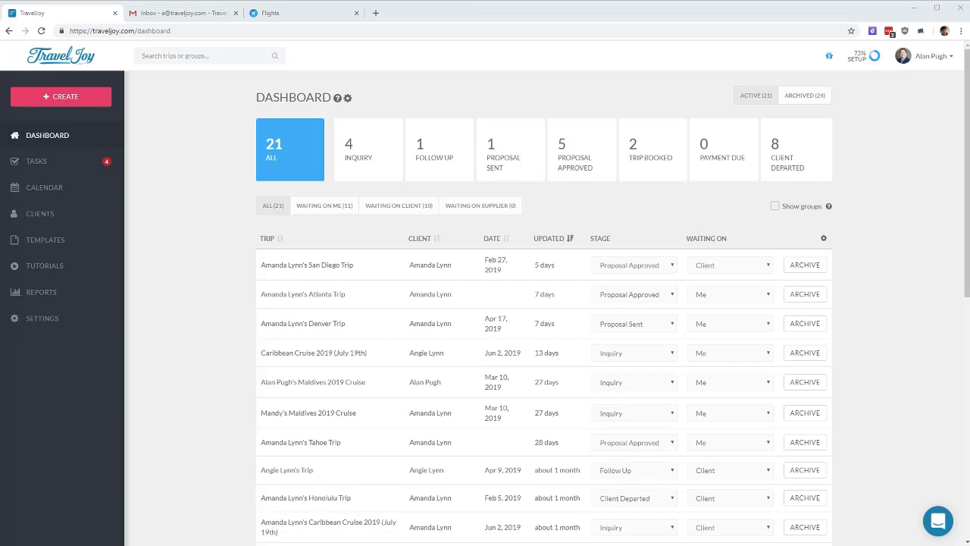
Step: Zoom the TravelJoy dashboard page in to 125%
key(ctrl+plus)
key(ctrl+plus)
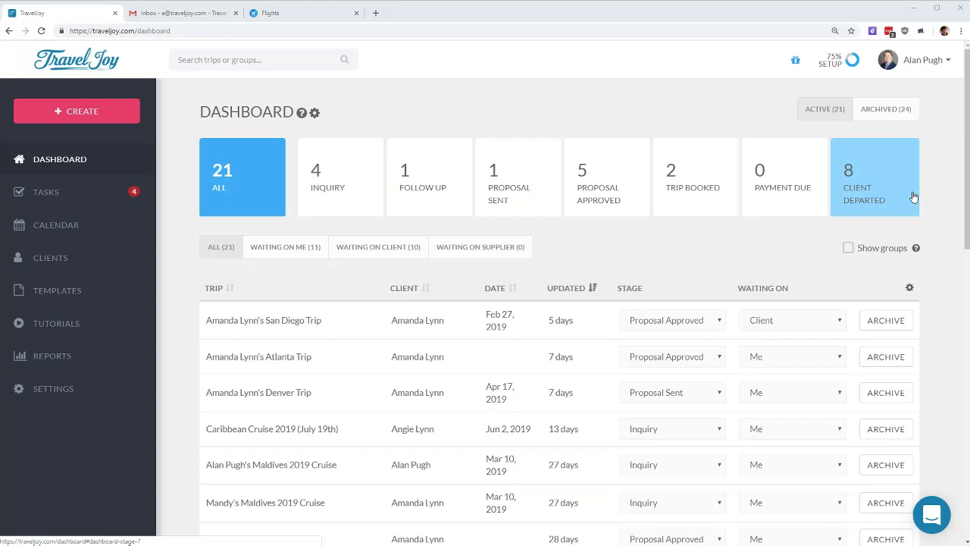
click(614, 181)
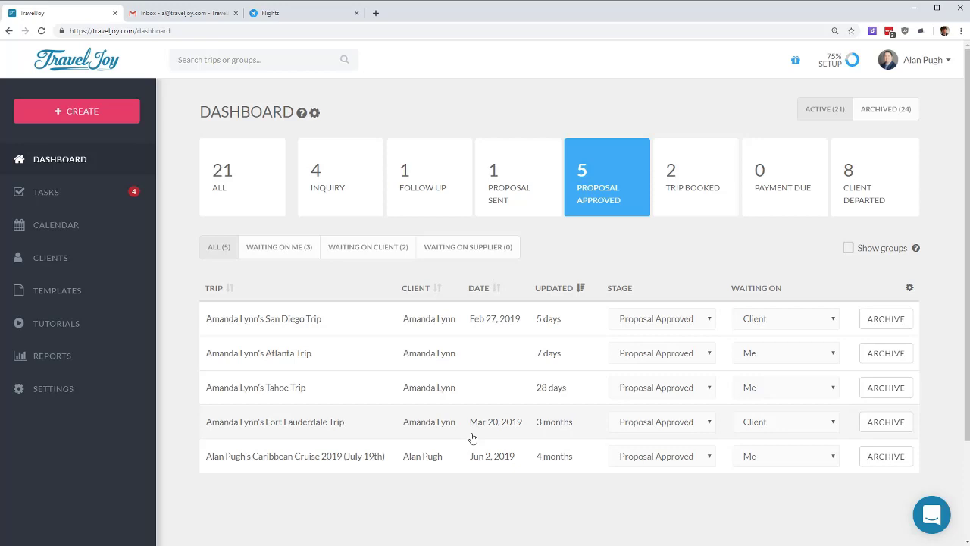
click(229, 173)
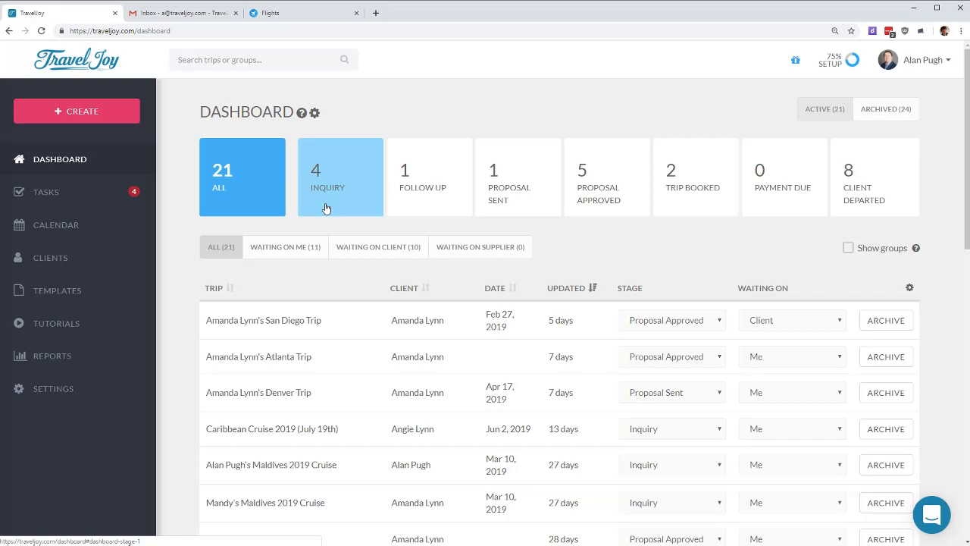
click(314, 113)
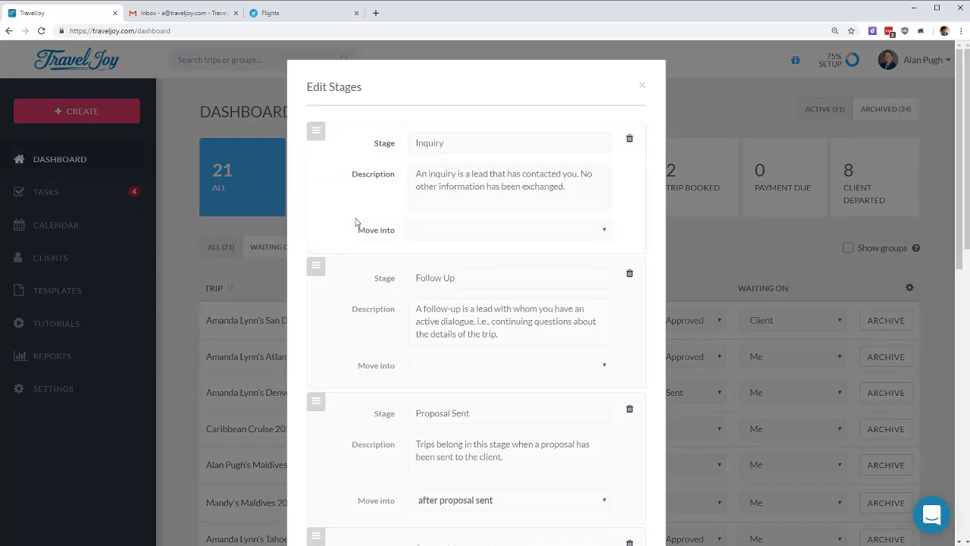
triple_click(448, 278)
click(449, 279)
triple_click(487, 317)
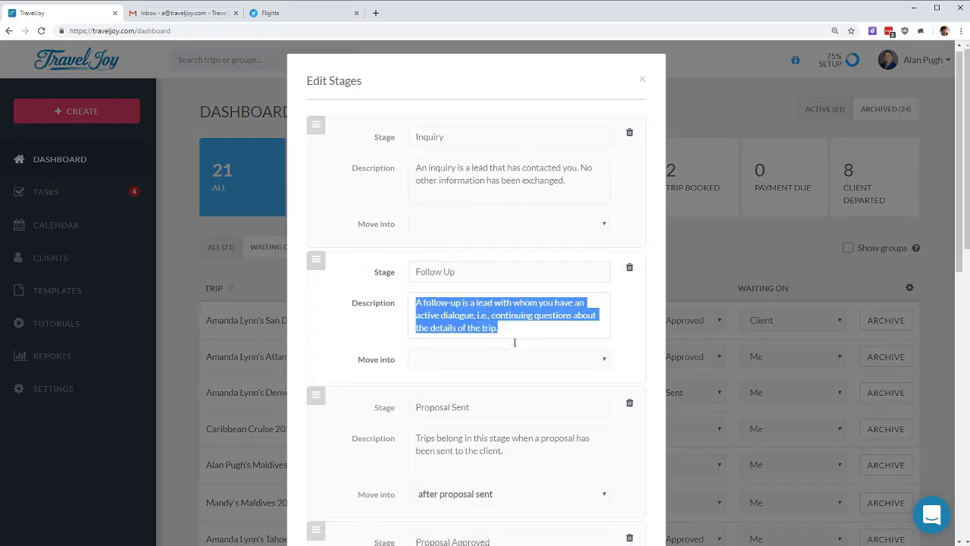
scroll(513, 340, down, 5)
scroll(579, 426, down, 3)
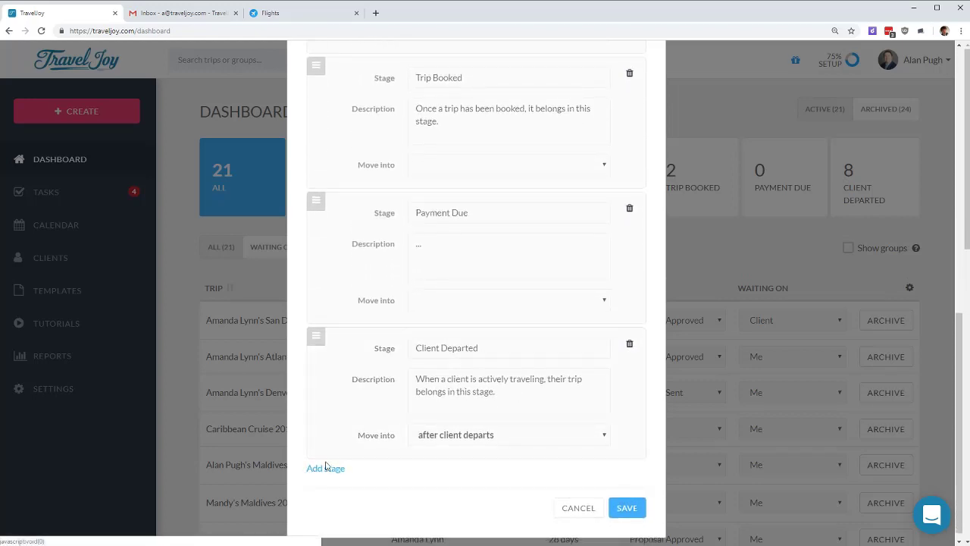
click(575, 512)
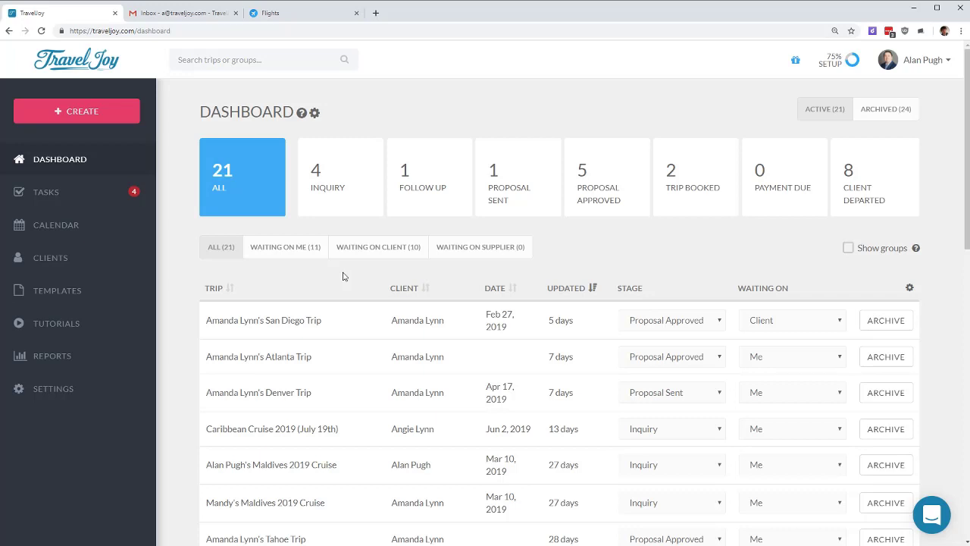
click(296, 249)
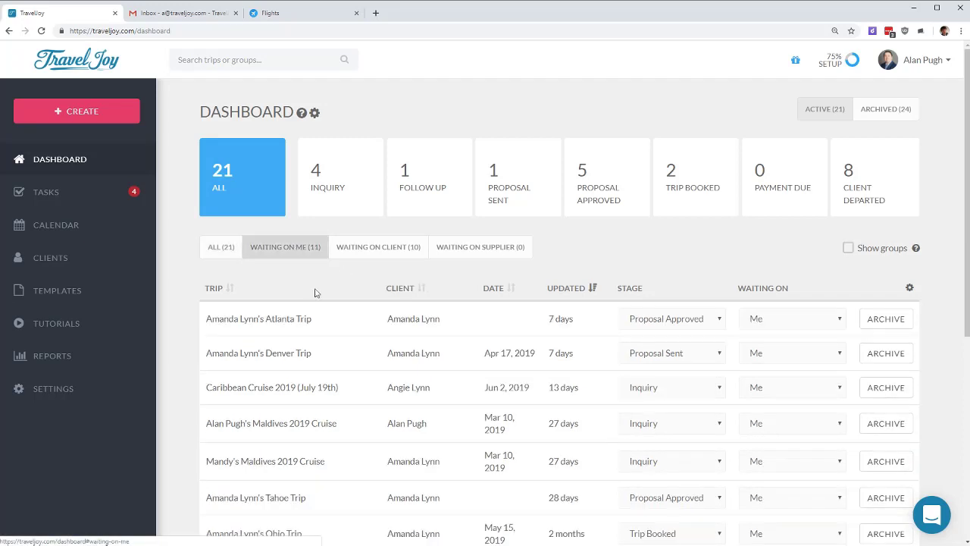
scroll(751, 264, down, 2)
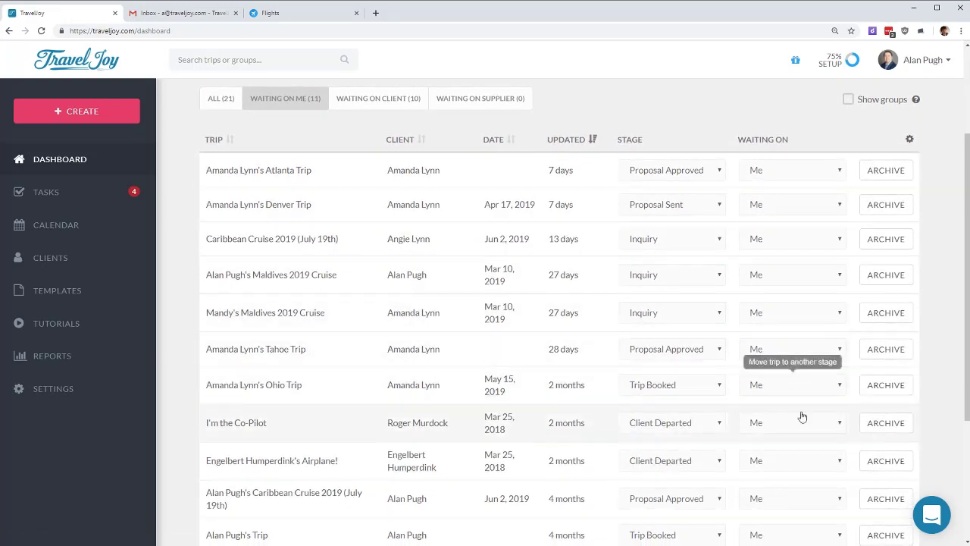
scroll(788, 413, down, 1)
scroll(762, 383, up, 2)
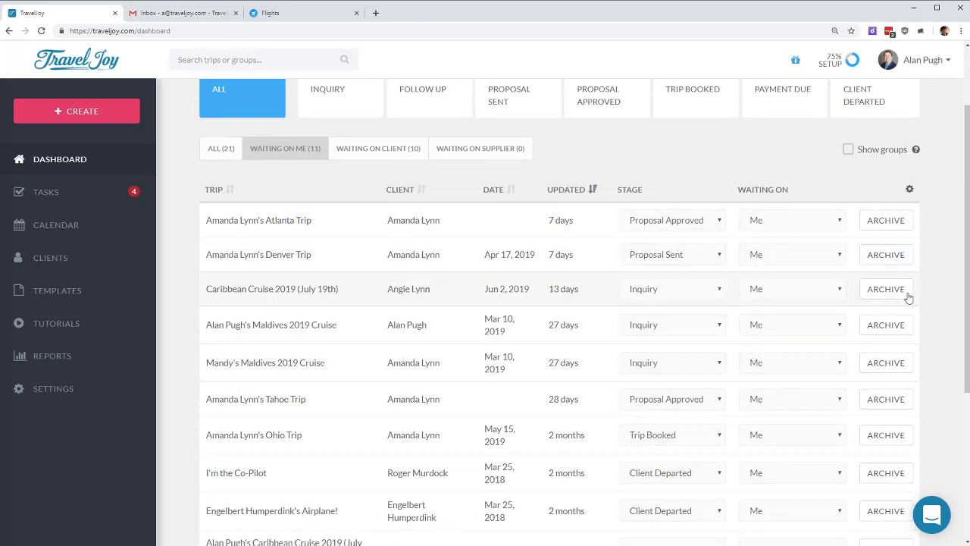
click(371, 148)
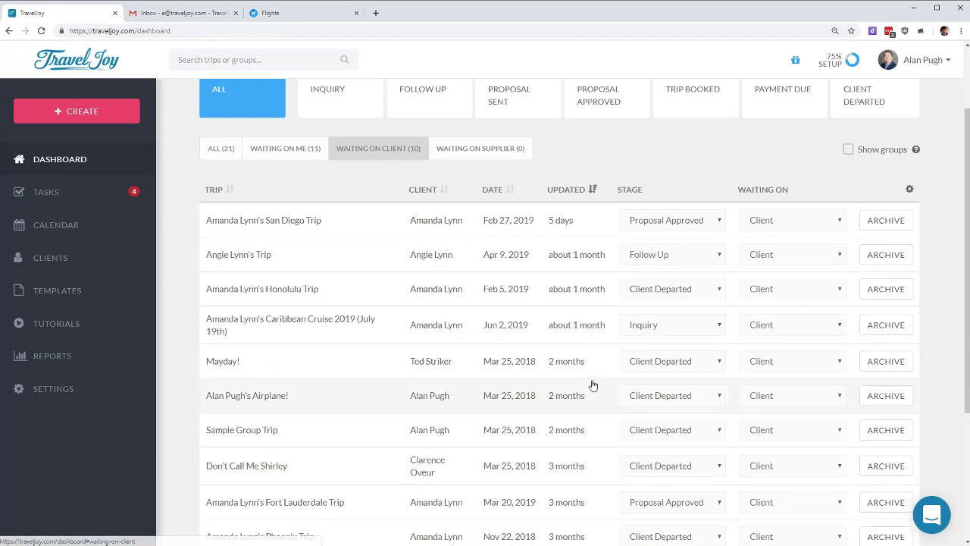
scroll(591, 386, down, 3)
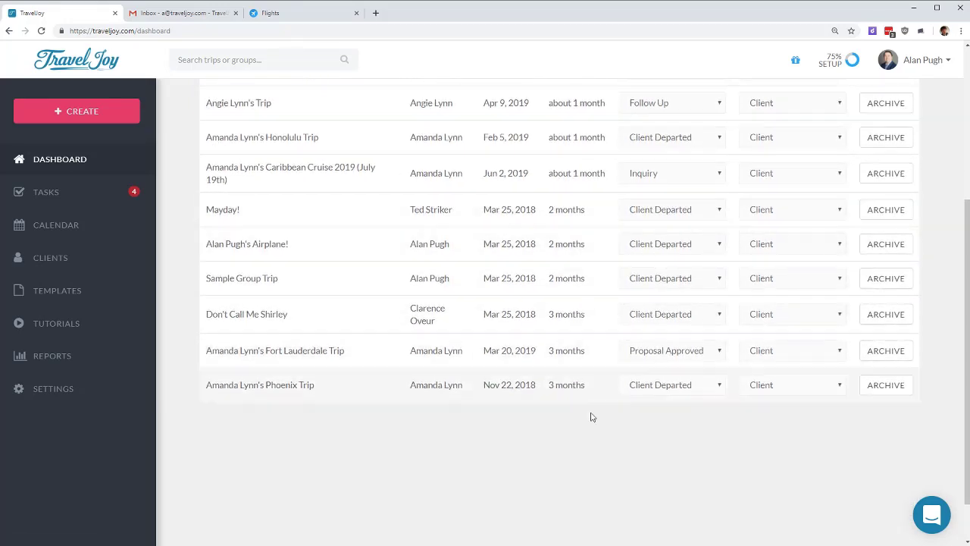
scroll(592, 398, up, 4)
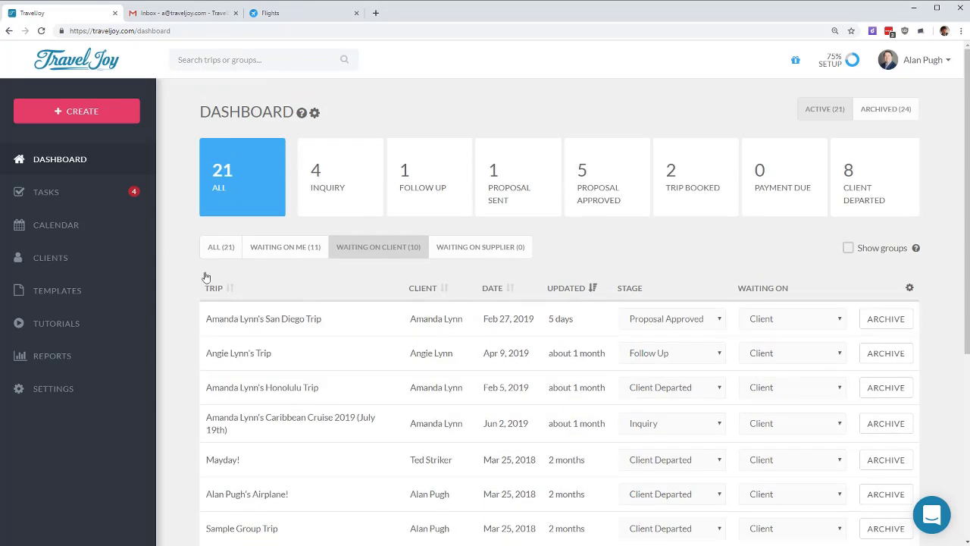
click(220, 248)
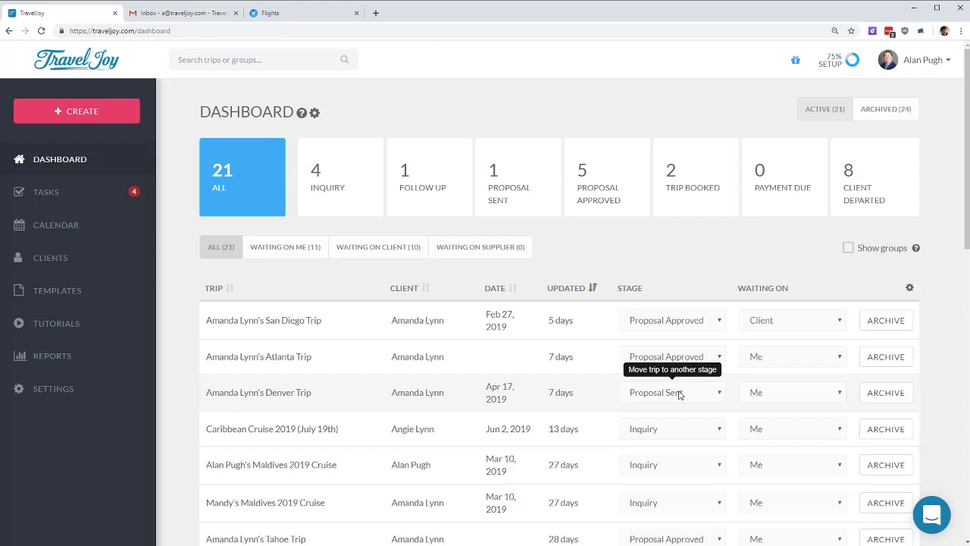
Step: Change the Denver trip's stage from Proposal Sent to Proposal Approved
click(680, 395)
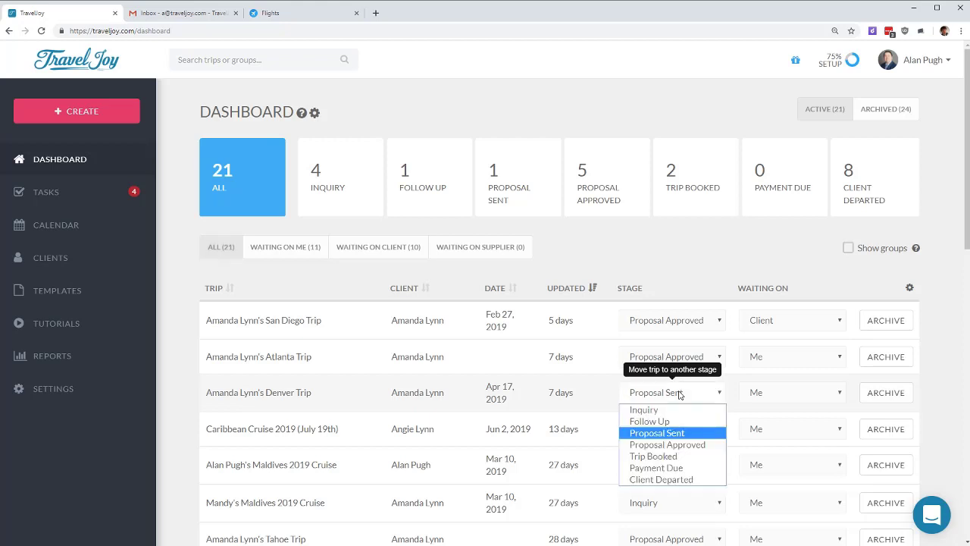
click(696, 444)
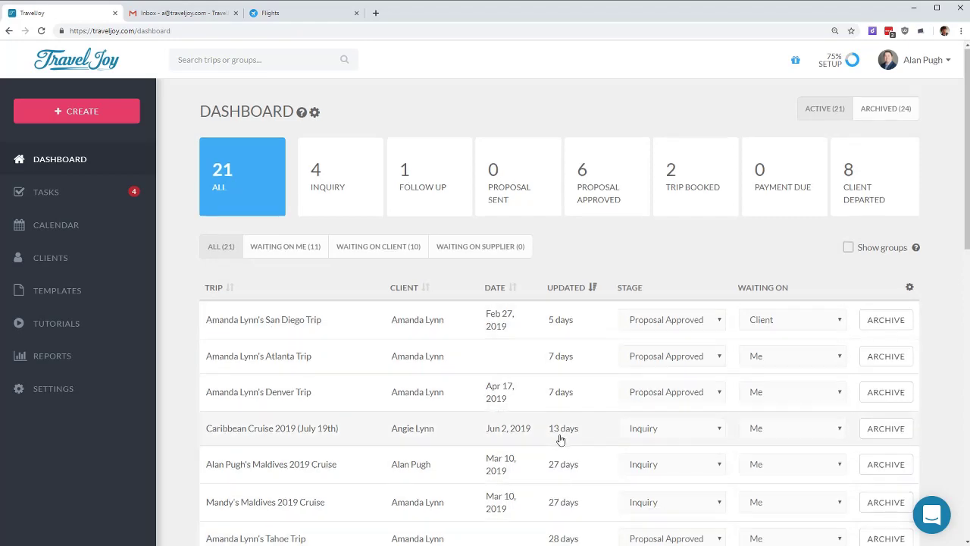
scroll(553, 439, down, 3)
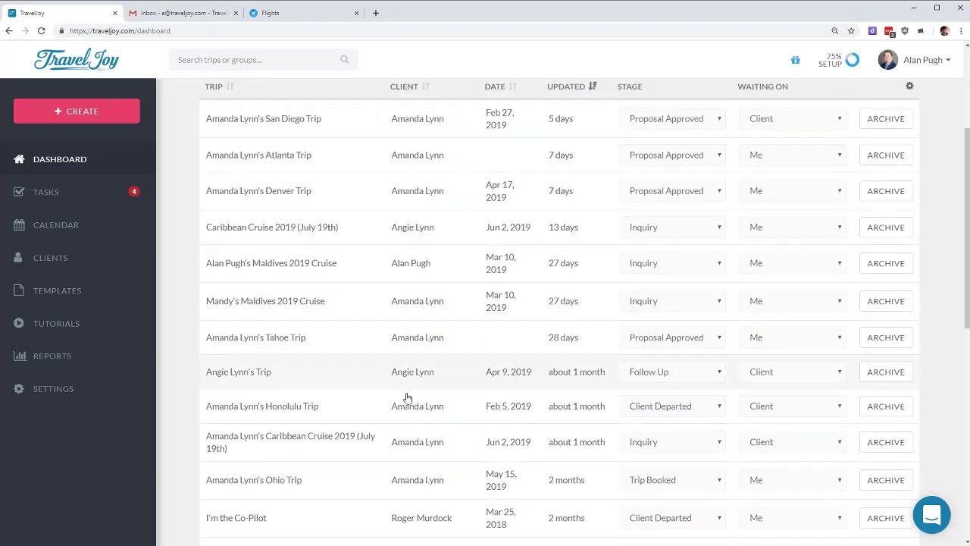
click(404, 88)
click(497, 89)
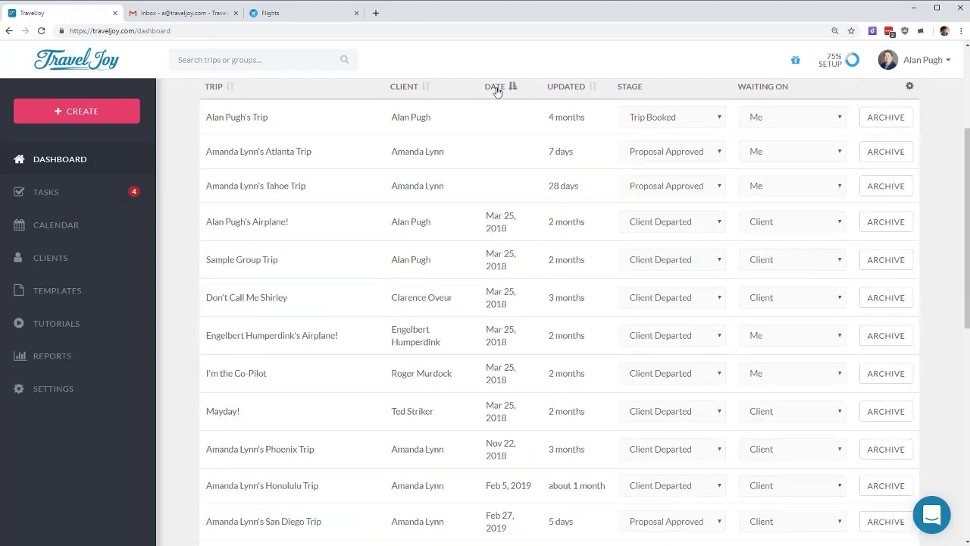
click(583, 90)
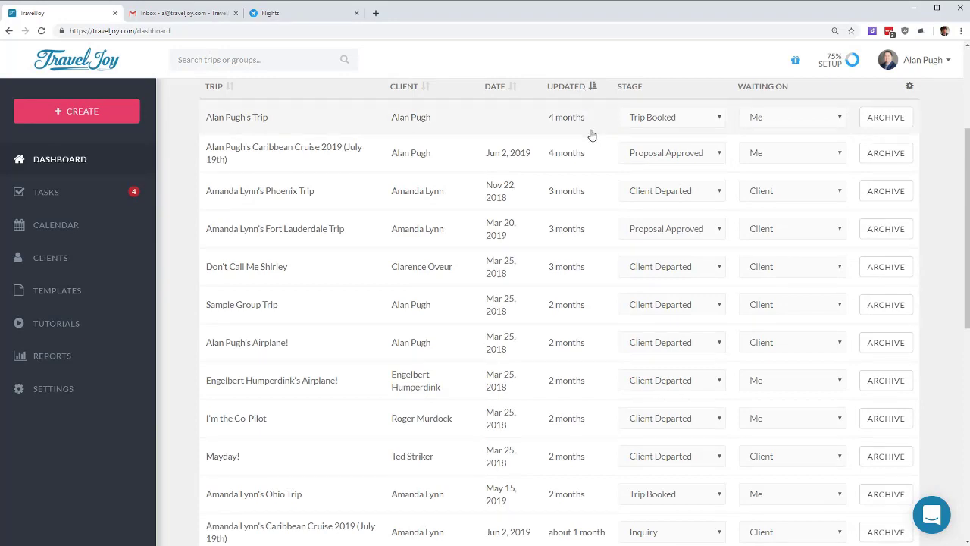
click(573, 86)
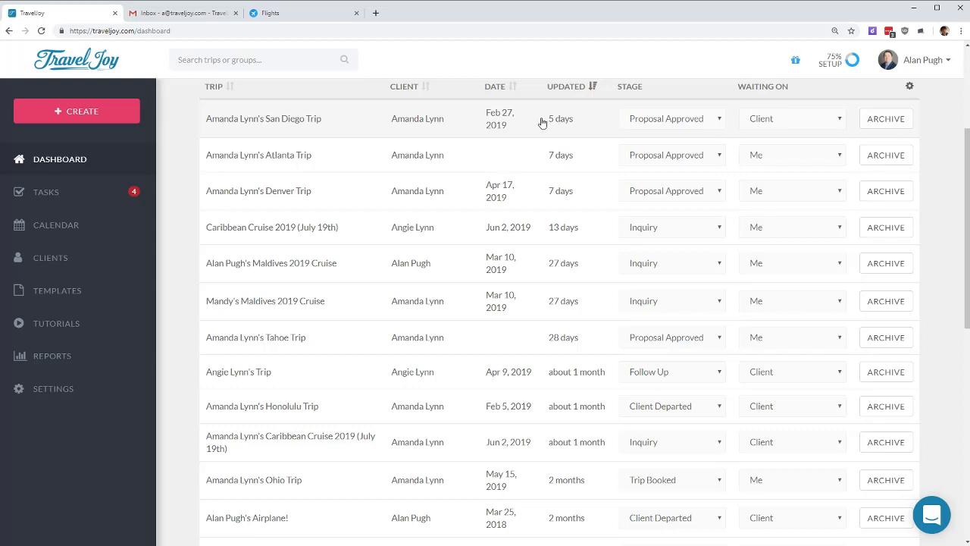
mouse_move(496, 124)
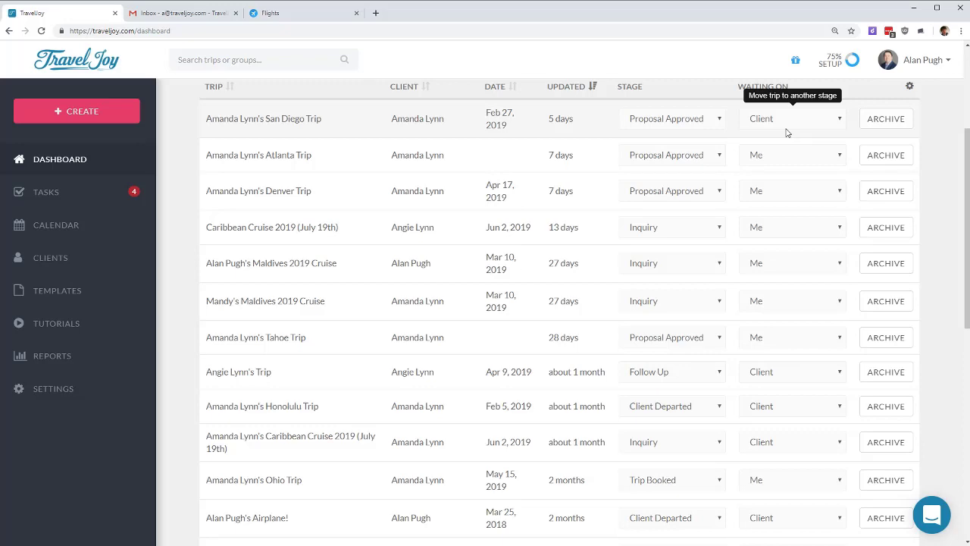
scroll(796, 220, down, 3)
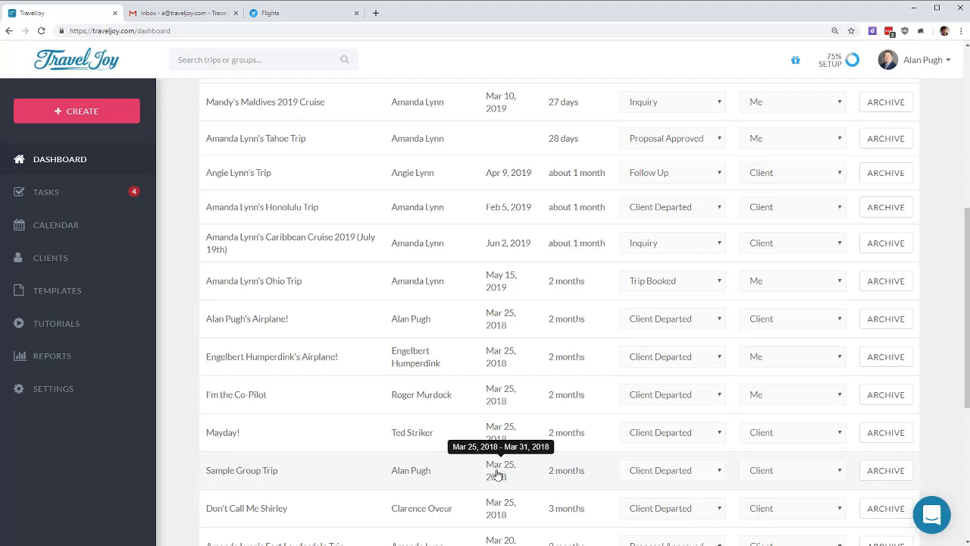
Step: Archive the Sample Group Trip with Completed as the reason
click(885, 471)
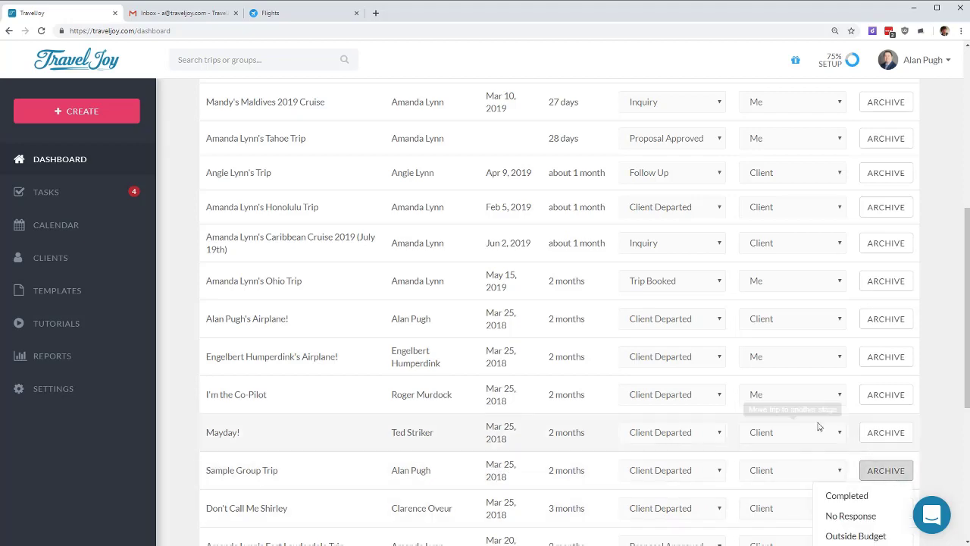
scroll(818, 424, down, 2)
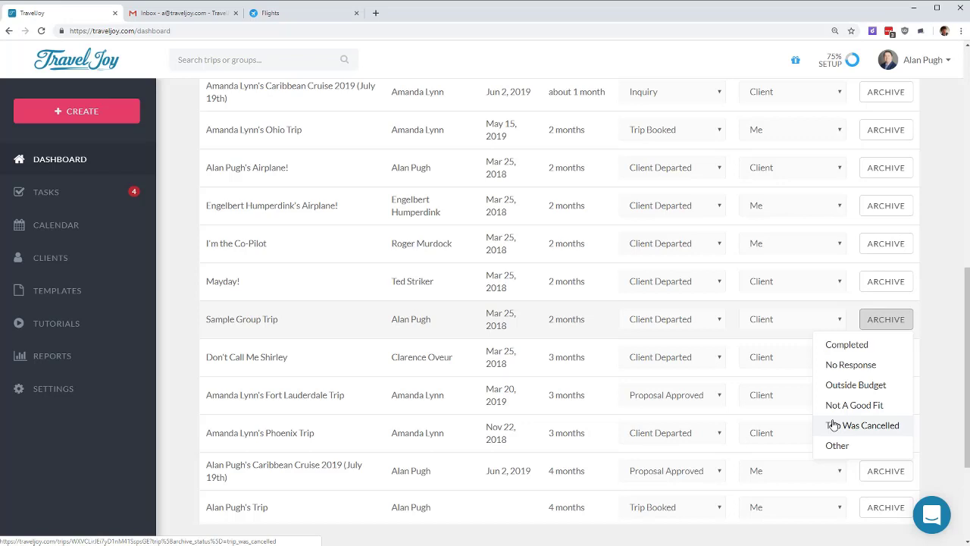
click(867, 347)
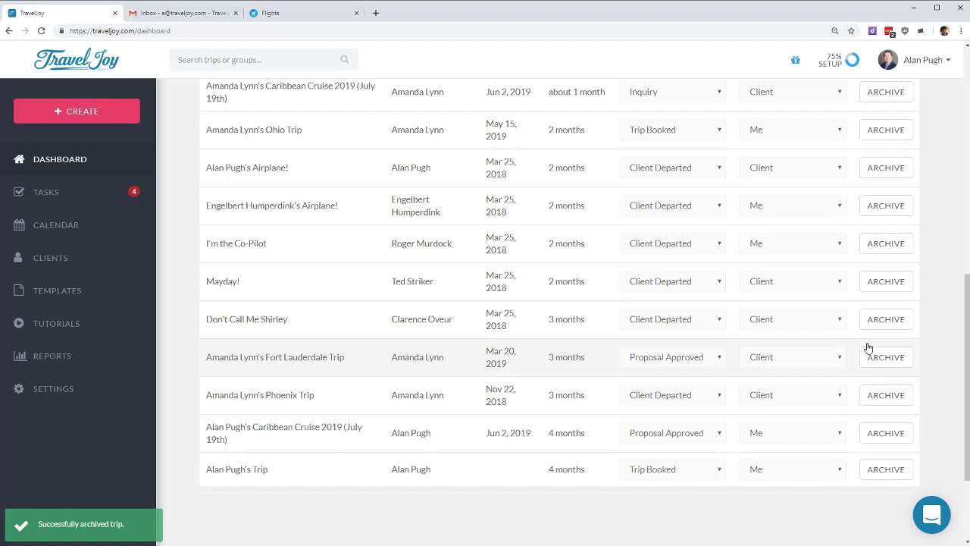
scroll(868, 343, up, 10)
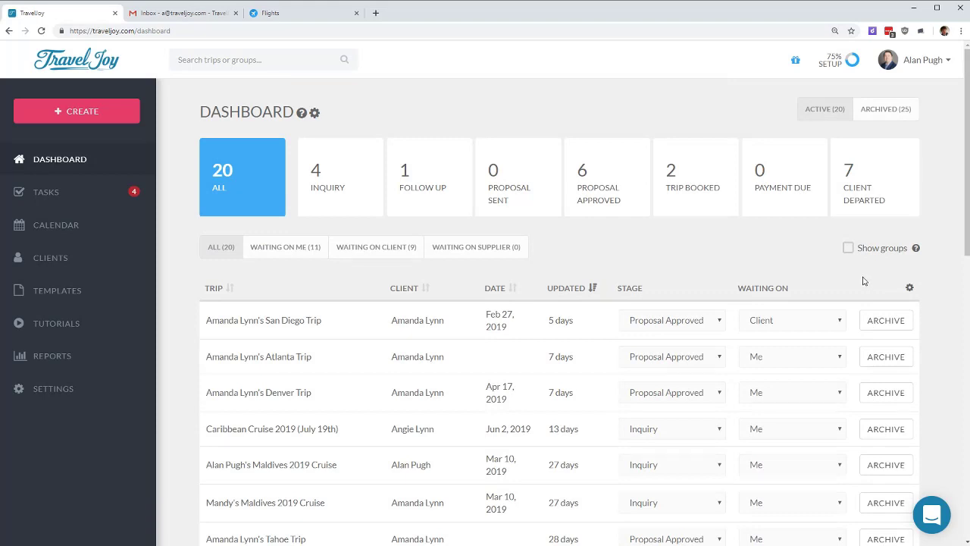
click(915, 111)
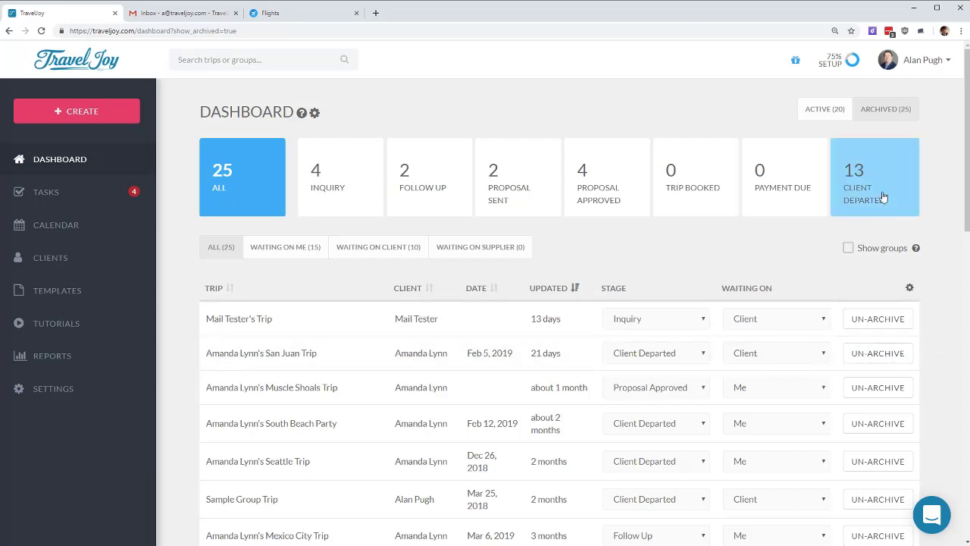
click(825, 110)
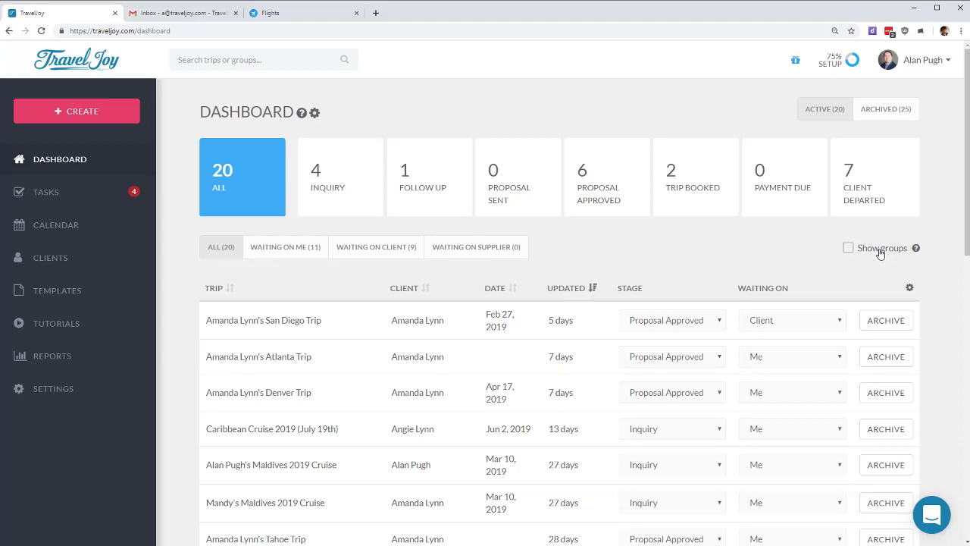
scroll(455, 455, down, 1)
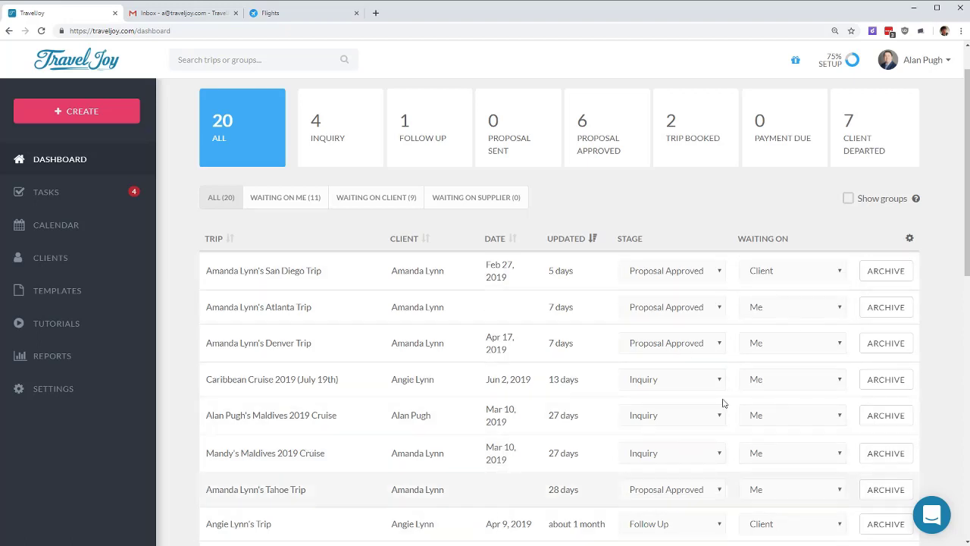
Step: Turn on Show groups, then expand and collapse the Maldives, Caribbean and Airplane! groups
click(848, 199)
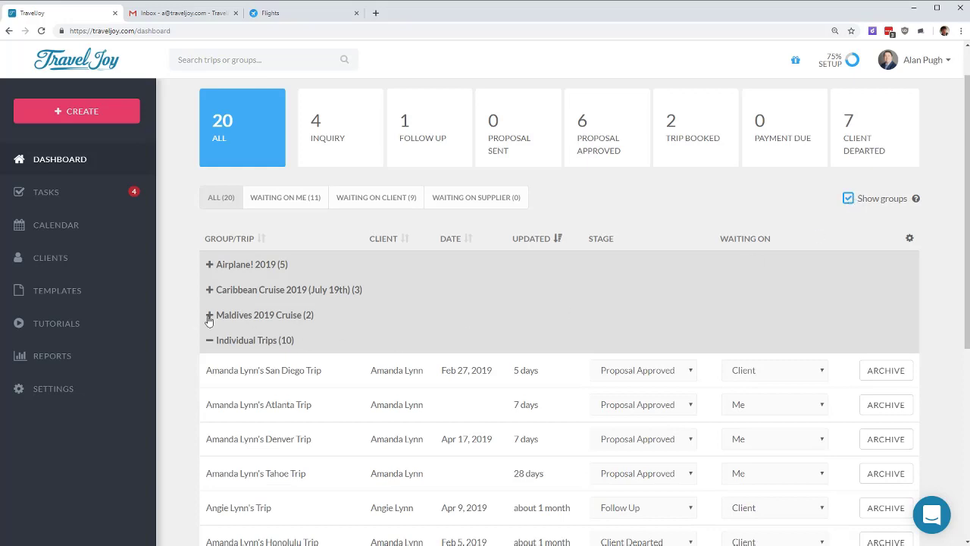
click(248, 319)
click(249, 317)
click(261, 290)
click(263, 289)
click(263, 265)
click(262, 266)
Step: Expand the Templates menu in the sidebar to list the template types
click(72, 293)
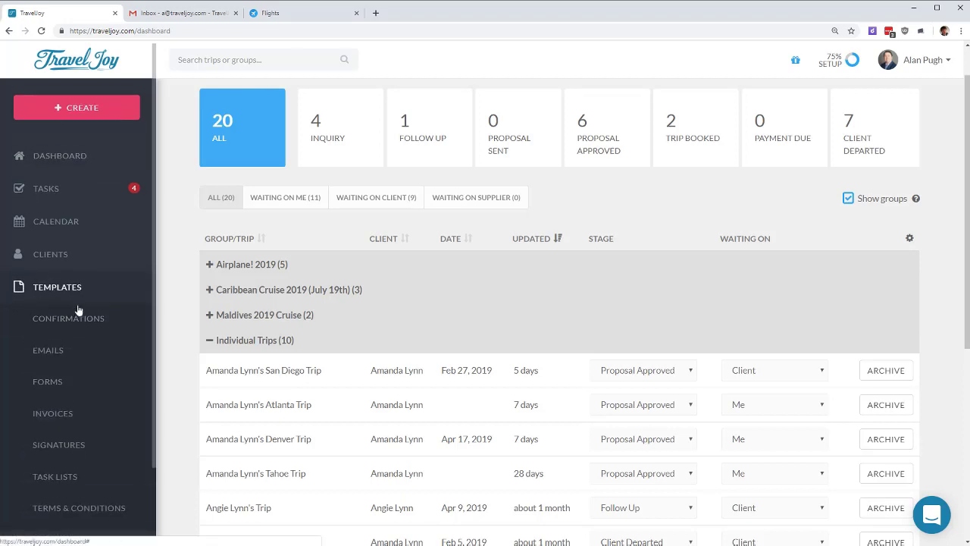
scroll(78, 307, down, 1)
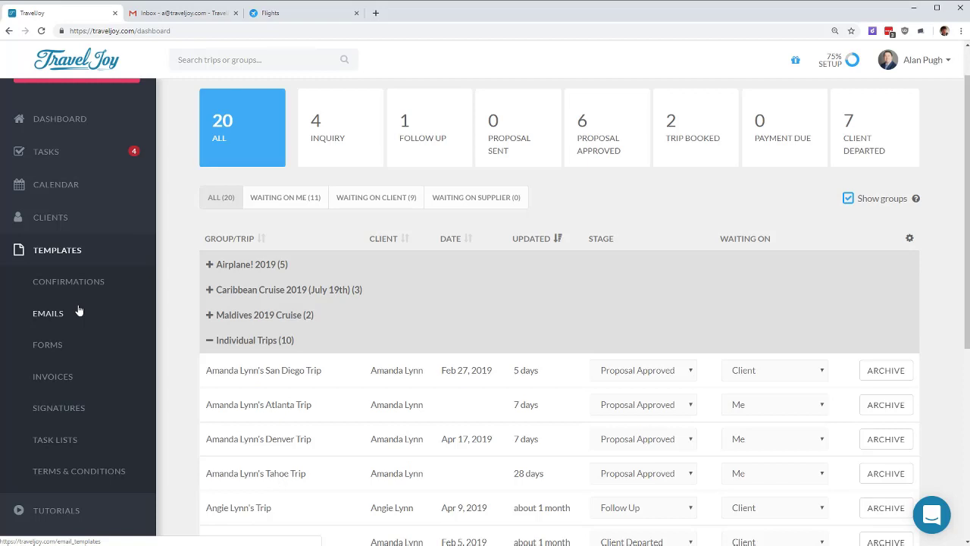
Step: Collapse Templates, then expand and collapse Reports to view the report types
click(60, 251)
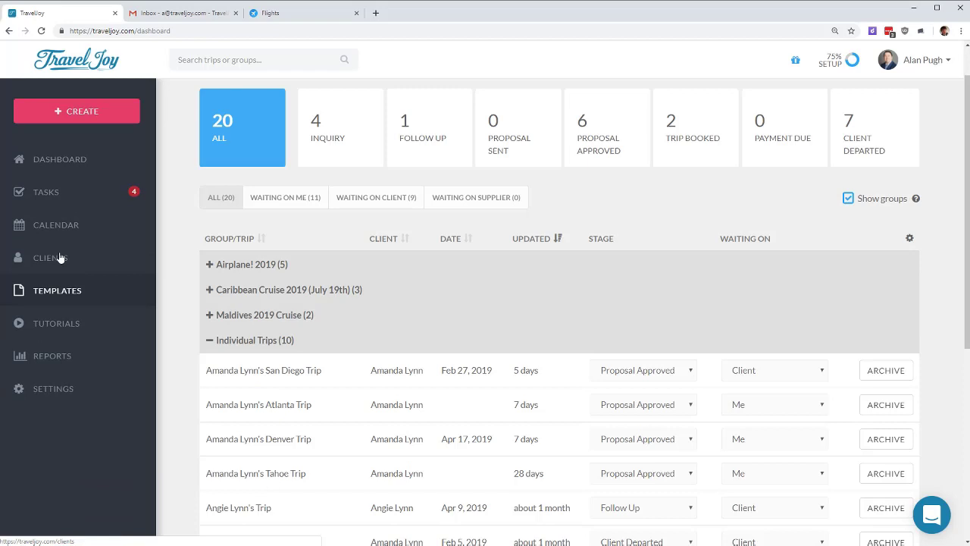
click(59, 354)
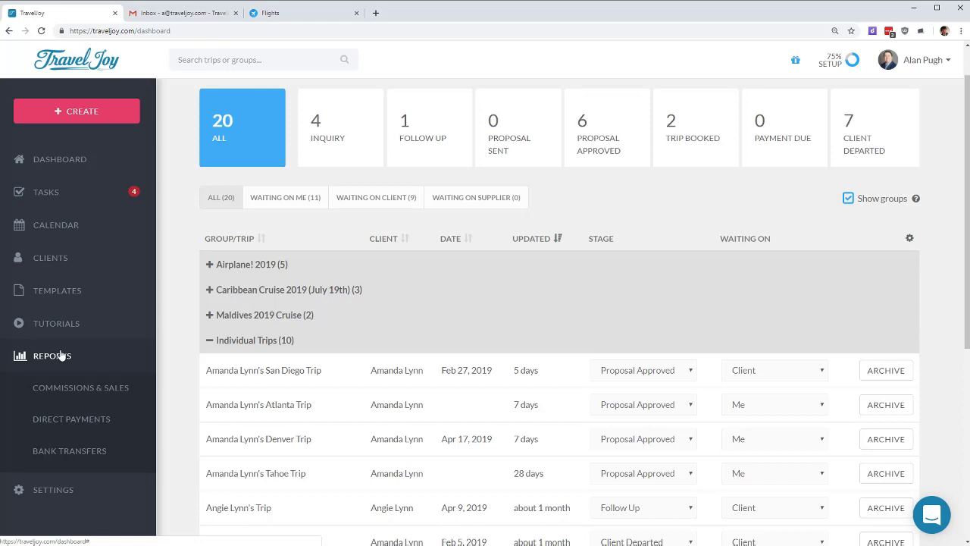
click(60, 355)
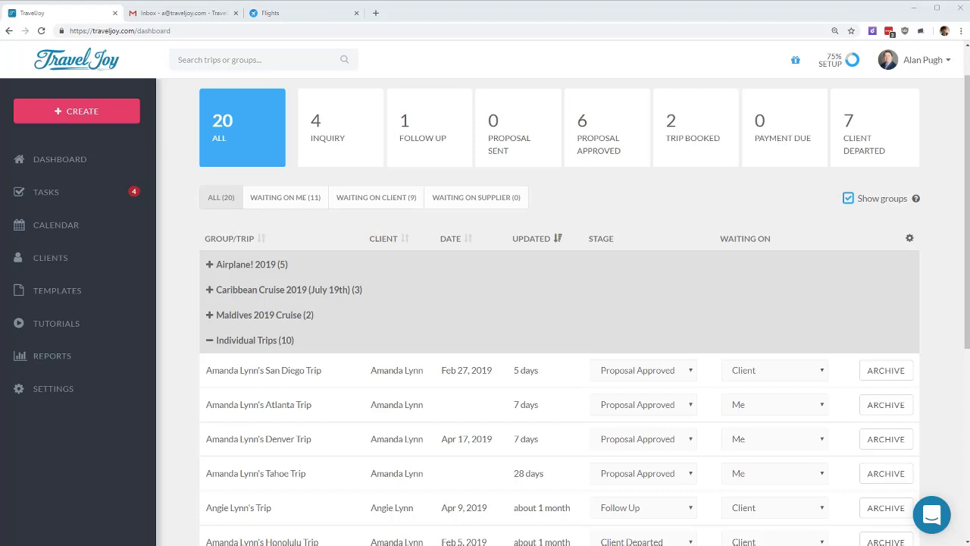
Step: Browse the Tutorials page's TravelJoy 101 and 201 webinar videos, then go to Tasks
click(33, 323)
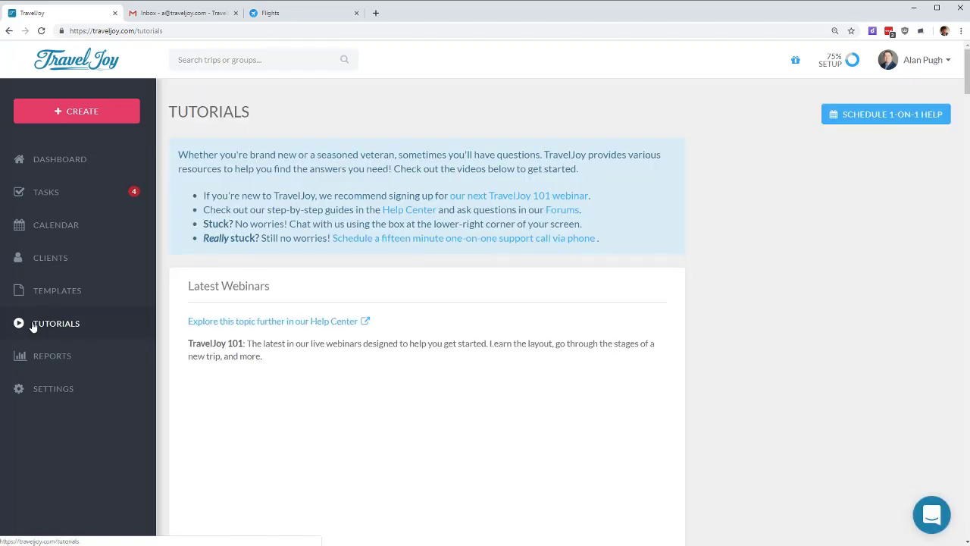
scroll(368, 256, down, 6)
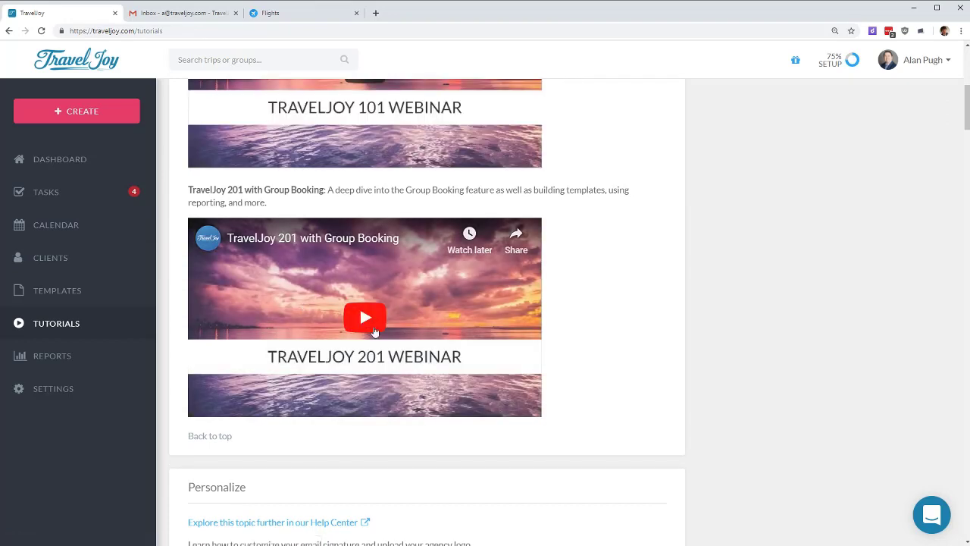
scroll(736, 379, up, 4)
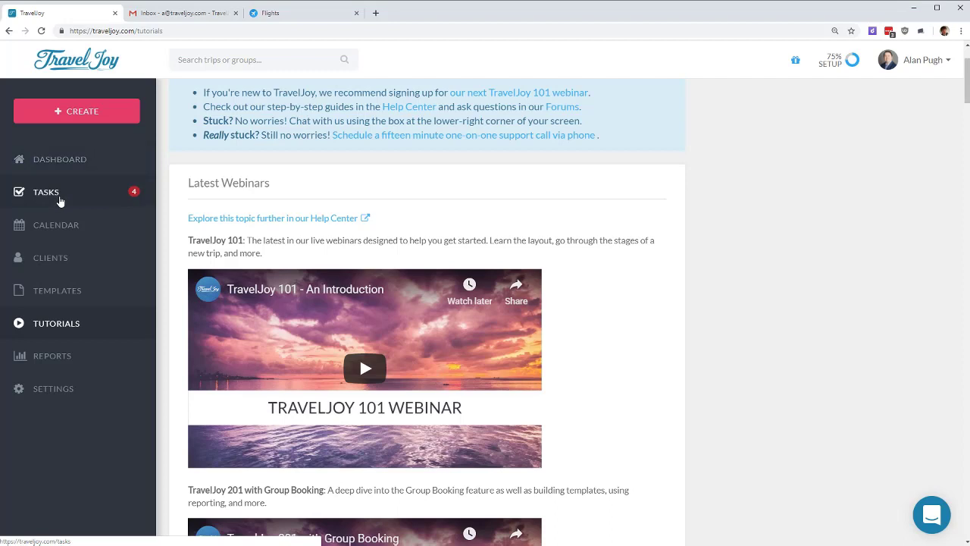
click(59, 197)
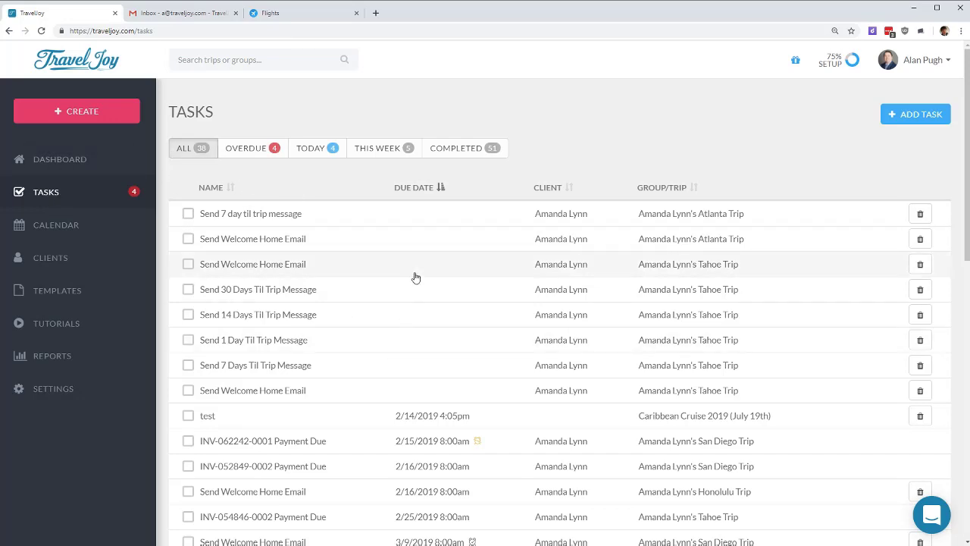
Step: Filter tasks to Today, mark the test task completed, then open the Calendar
scroll(414, 284, down, 6)
scroll(416, 300, down, 3)
scroll(420, 297, up, 9)
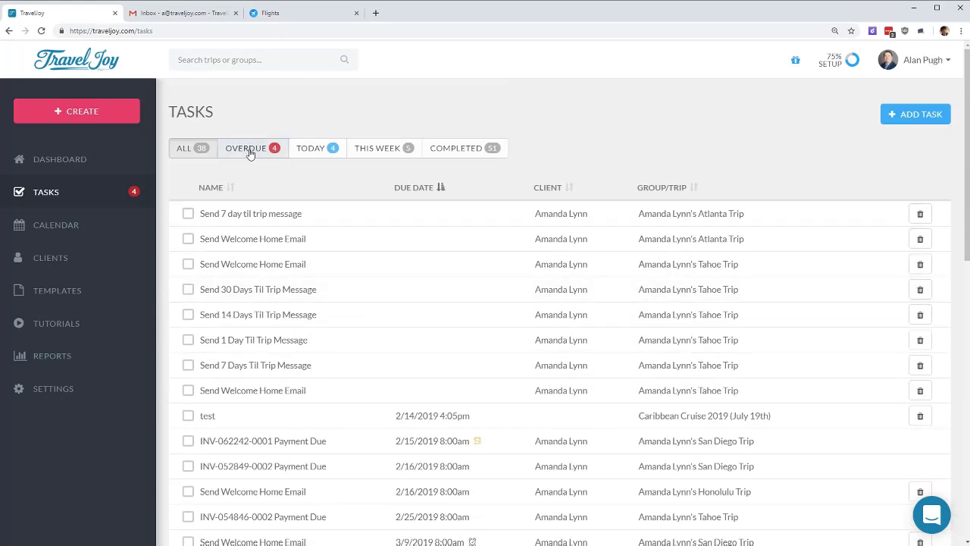
click(323, 149)
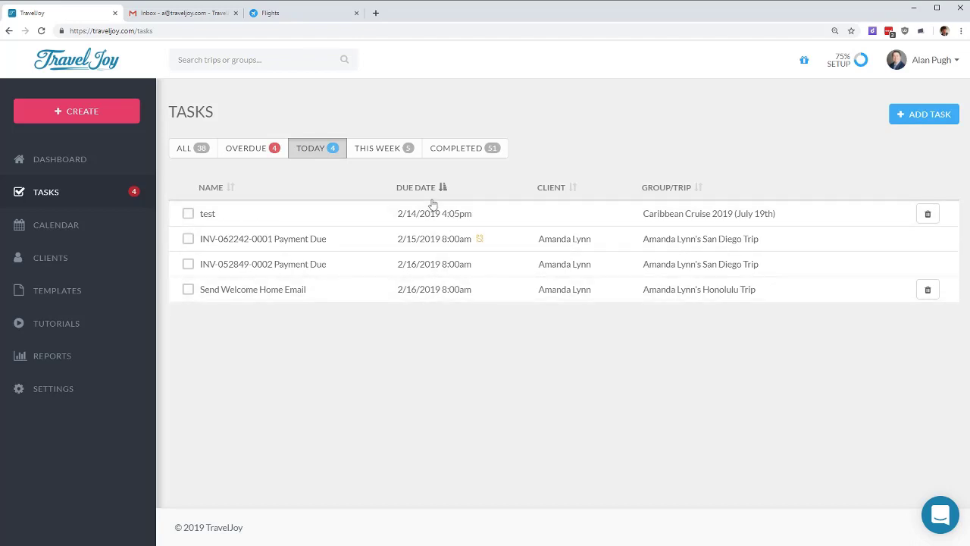
click(187, 214)
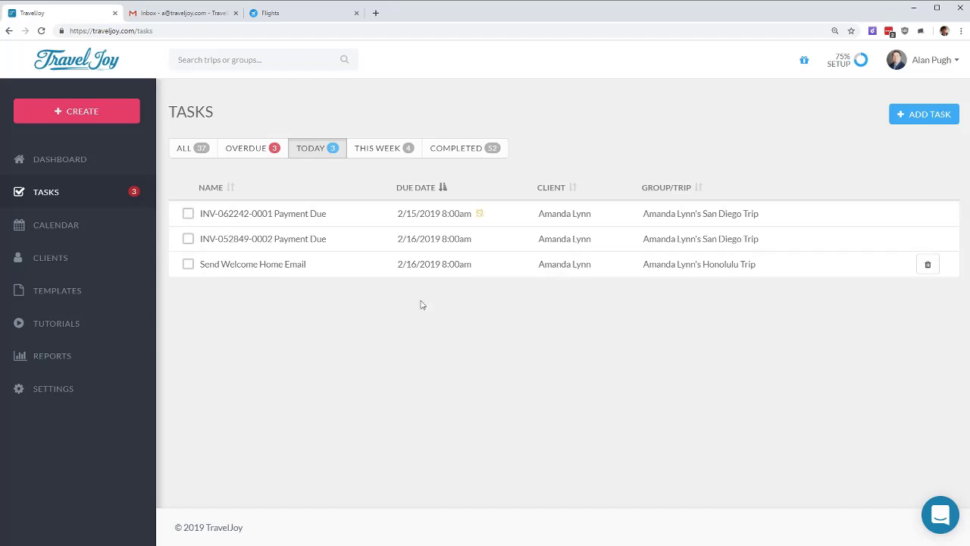
click(72, 227)
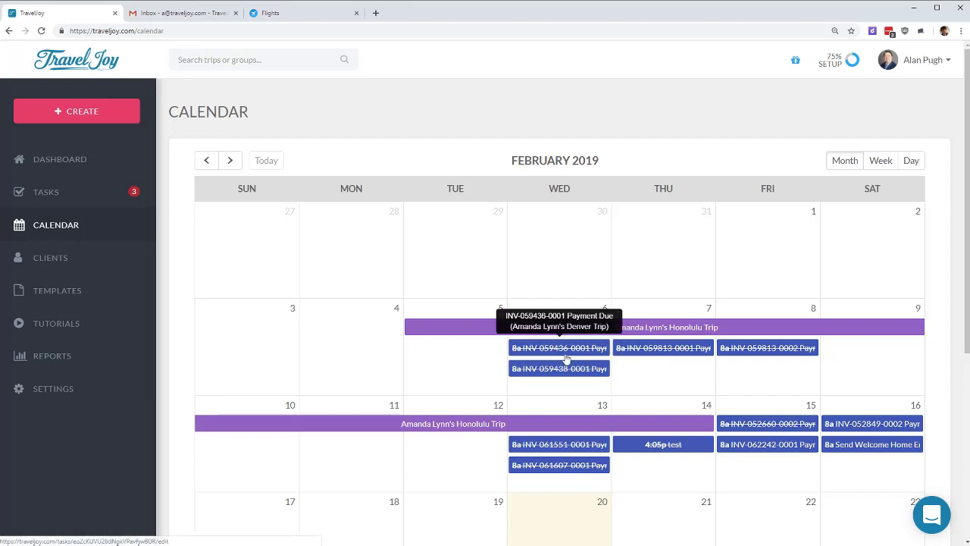
Step: Advance the calendar to March 2019, review its events, then open Clients
click(231, 163)
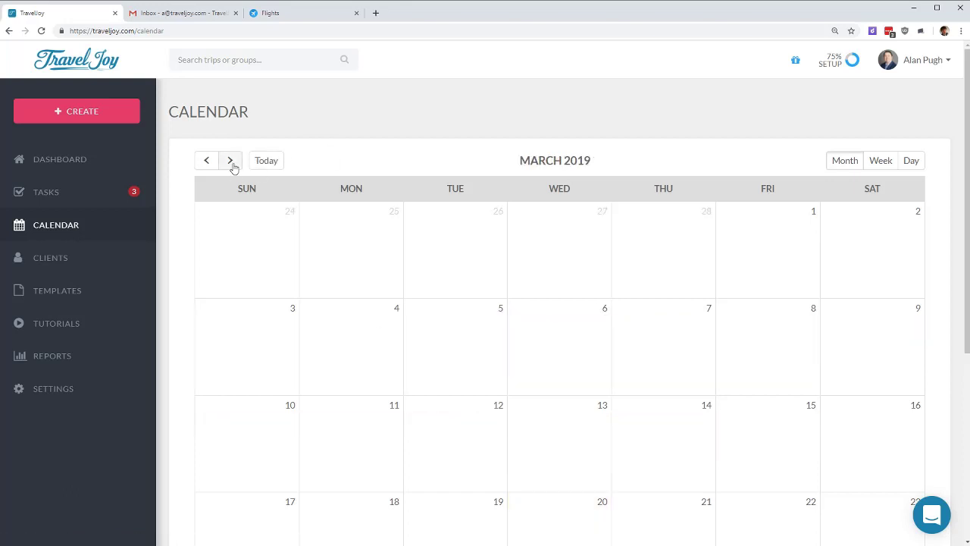
scroll(422, 350, down, 3)
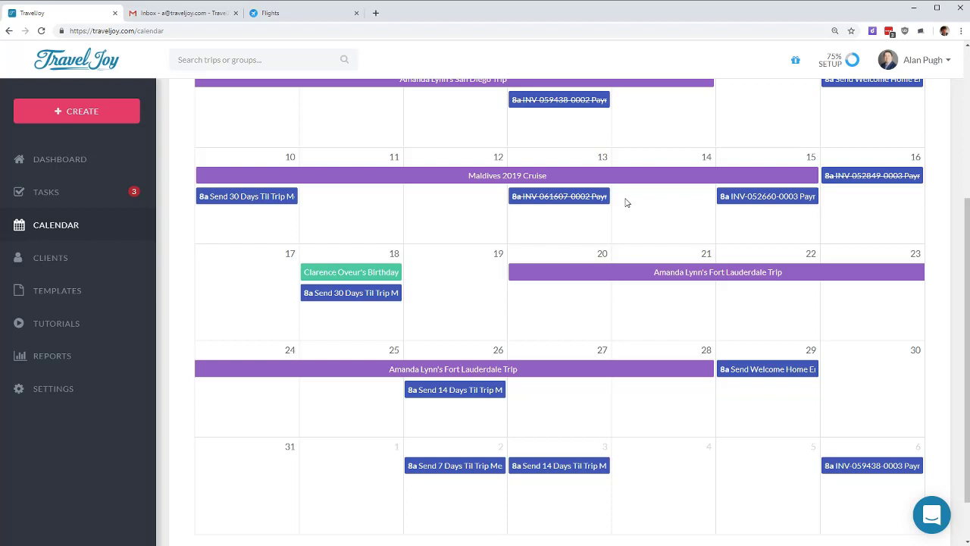
click(60, 261)
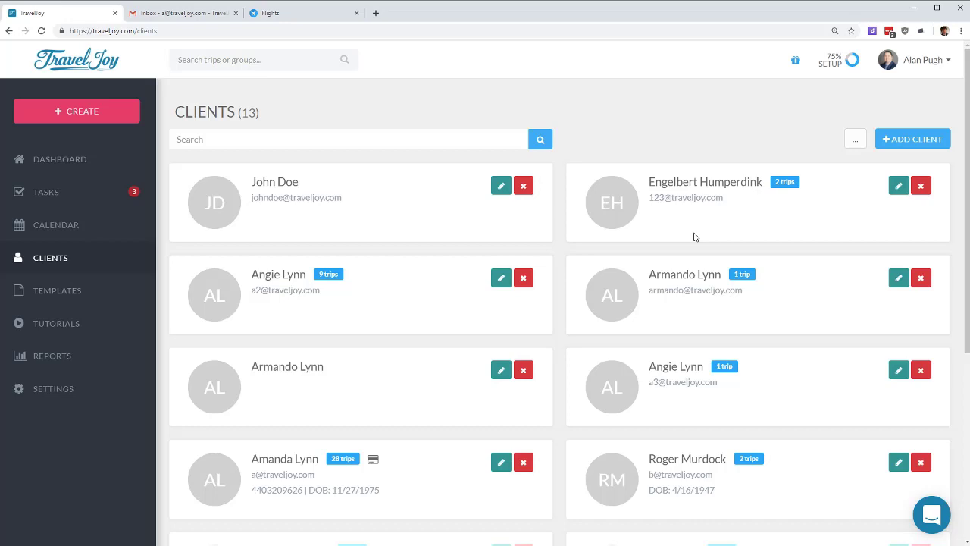
Step: Start a client import, look at the custom import option, then cancel without importing
click(915, 143)
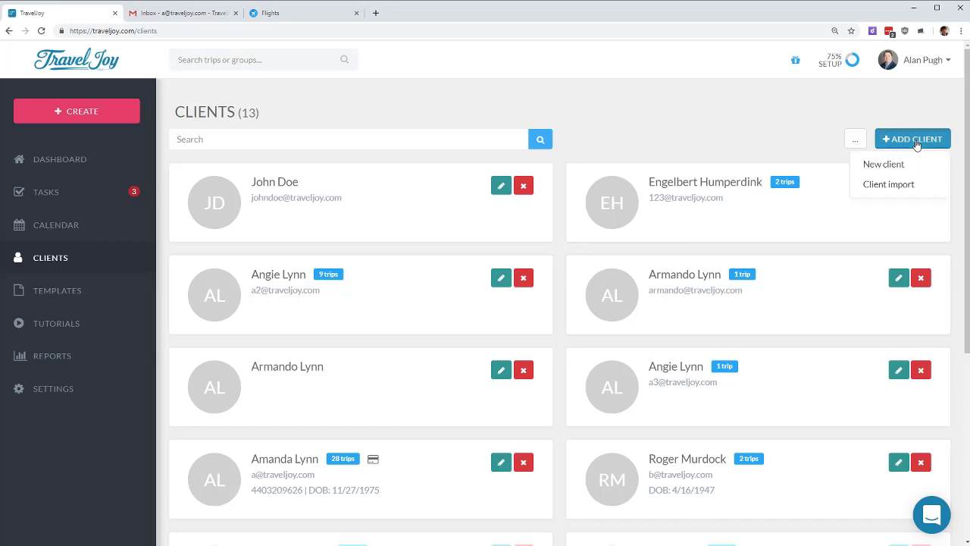
click(884, 185)
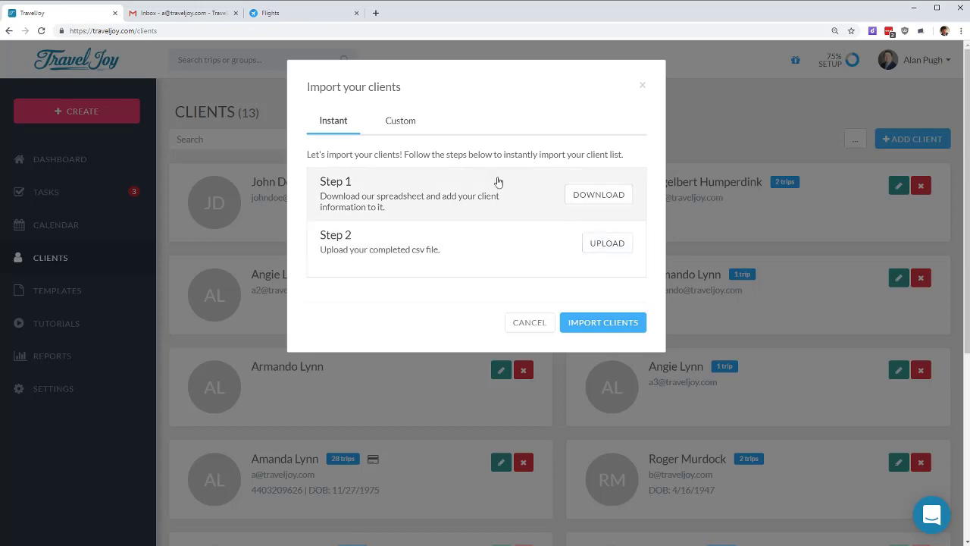
click(396, 125)
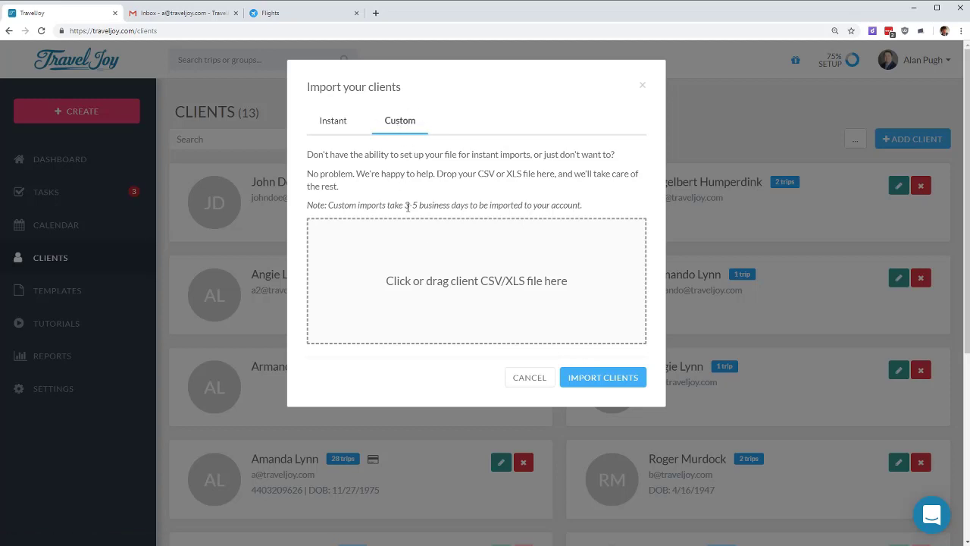
drag(407, 206, 554, 199)
click(572, 190)
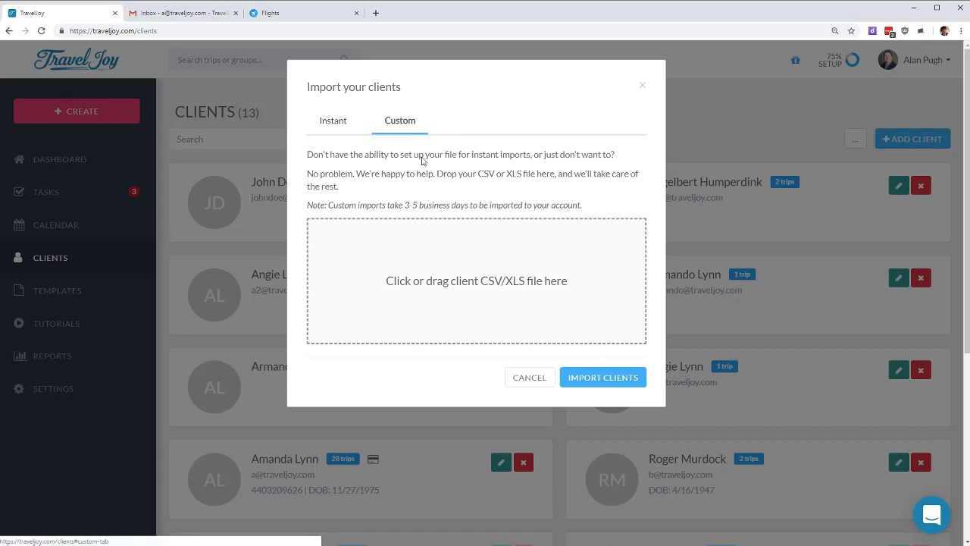
click(529, 378)
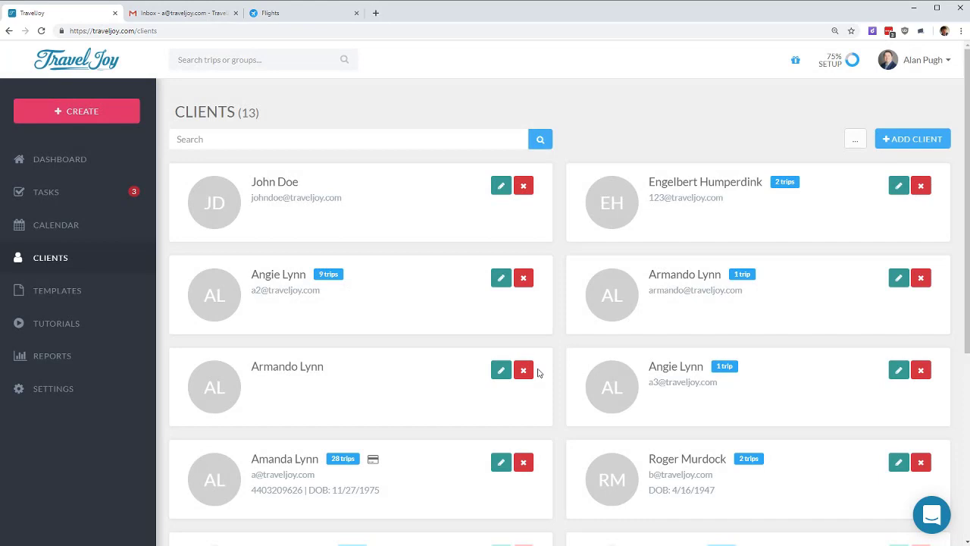
scroll(438, 398, down, 2)
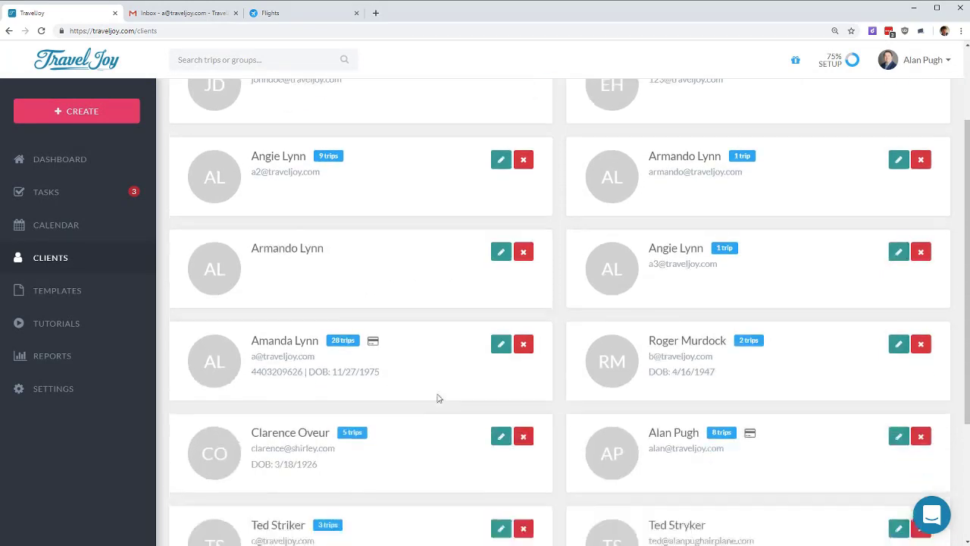
scroll(438, 398, down, 1)
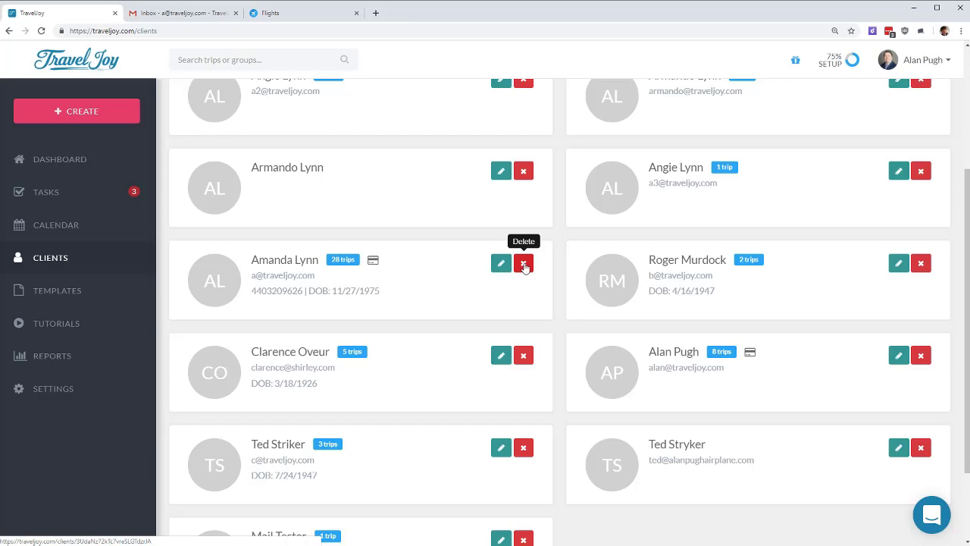
click(524, 265)
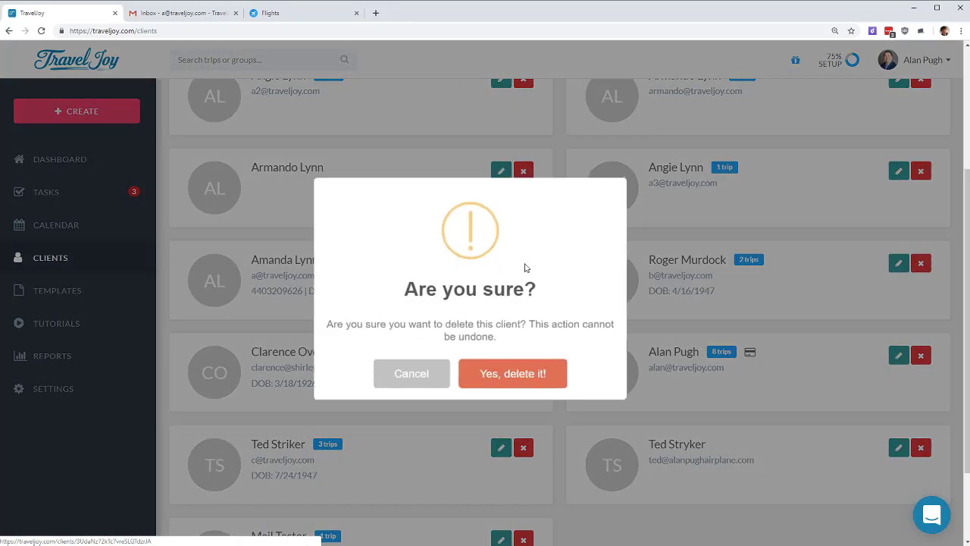
click(528, 369)
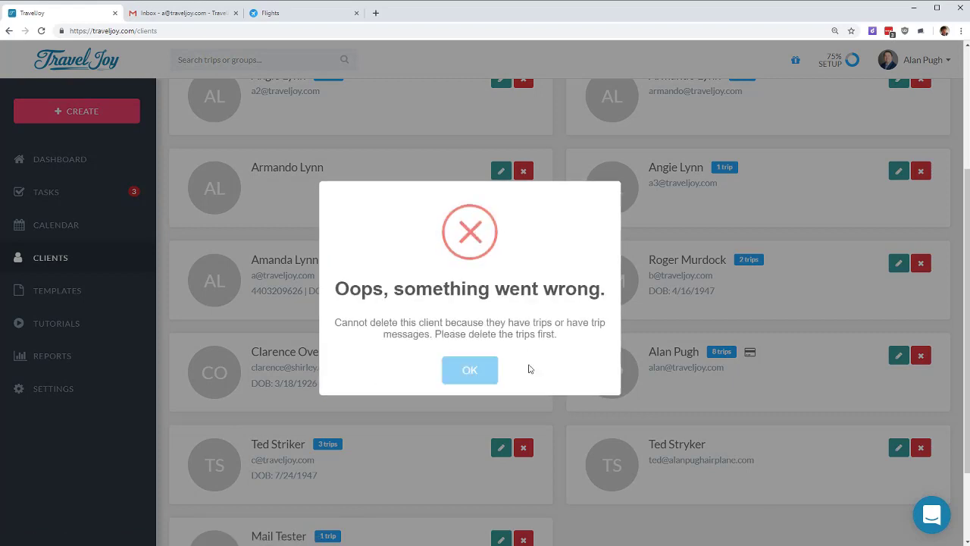
click(446, 371)
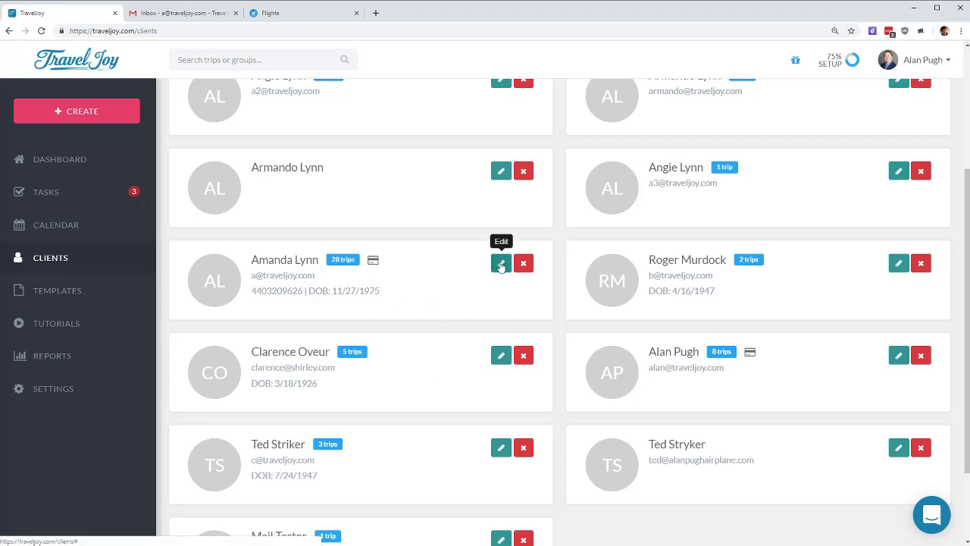
Step: Open the 28-trip client's profile at Important Dates and start filling the wedding anniversary
click(500, 264)
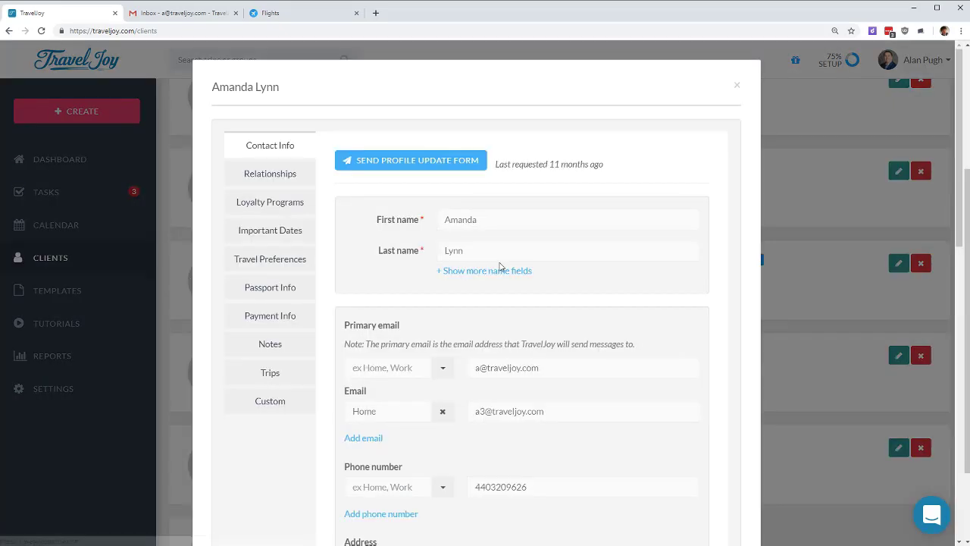
scroll(463, 182, down, 2)
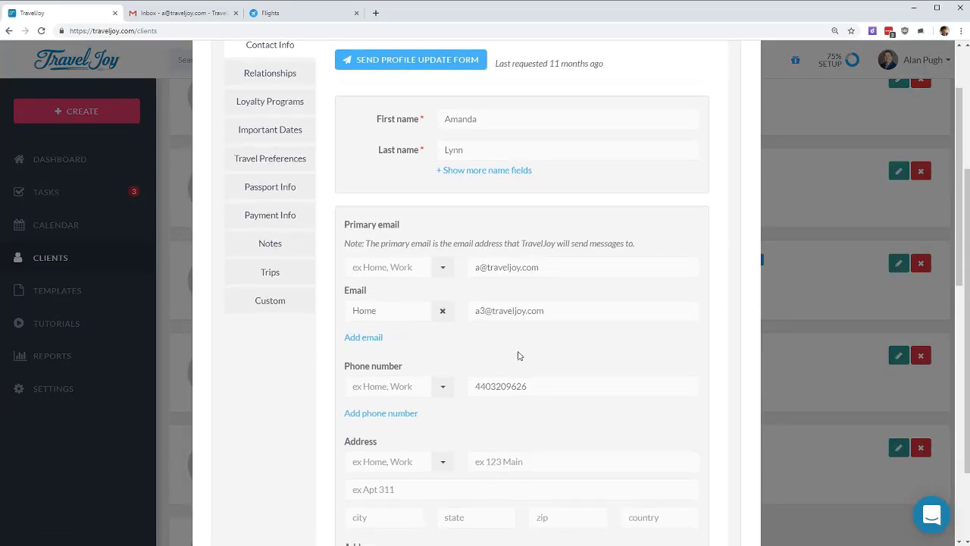
scroll(517, 353, down, 4)
scroll(550, 275, down, 4)
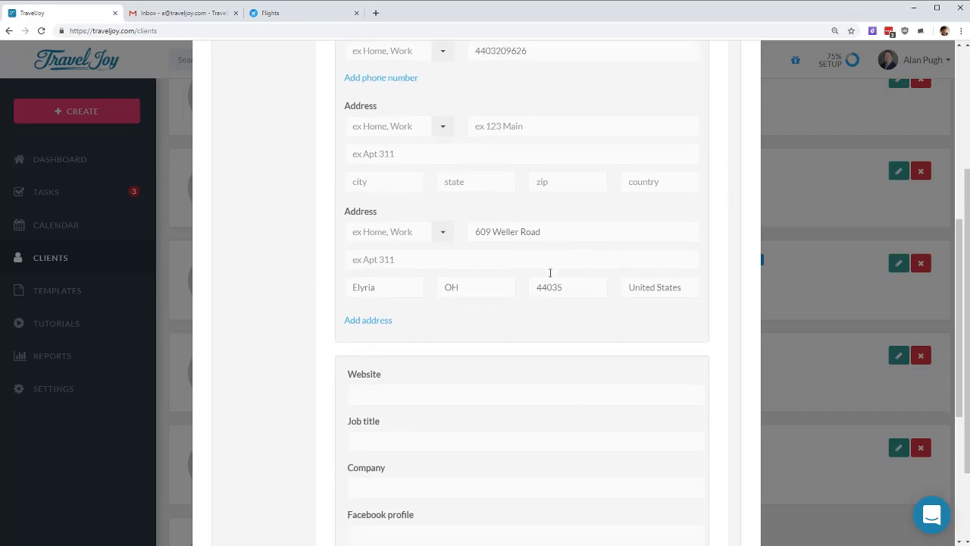
scroll(513, 351, up, 5)
scroll(524, 317, up, 5)
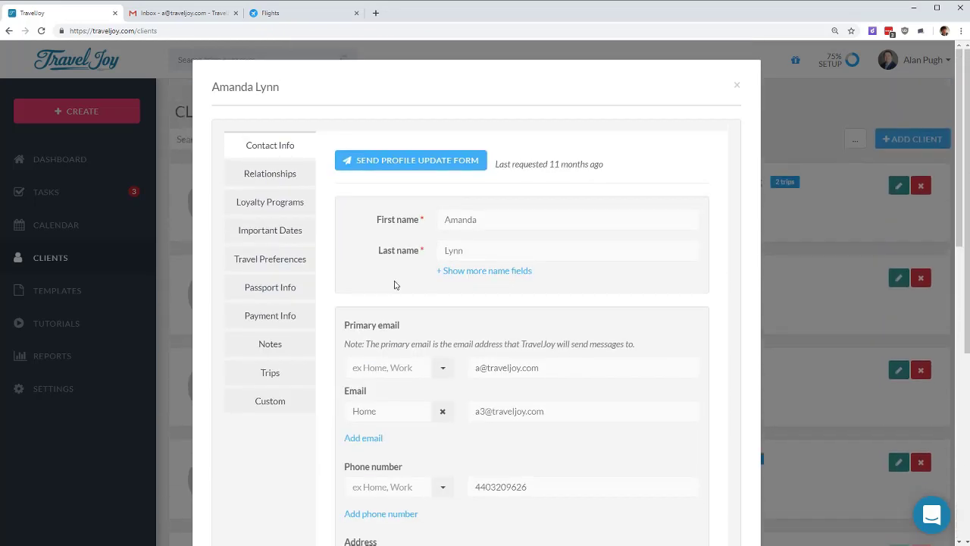
click(286, 230)
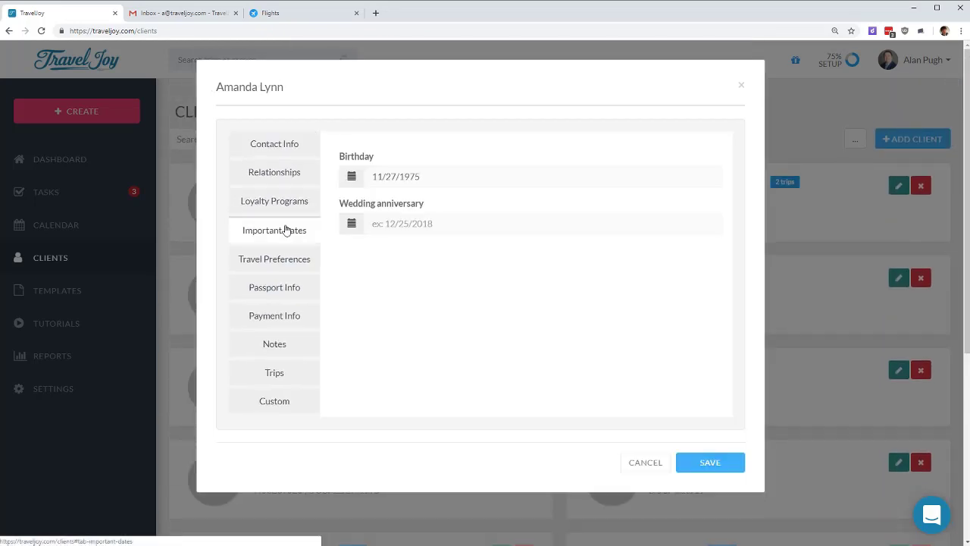
click(469, 223)
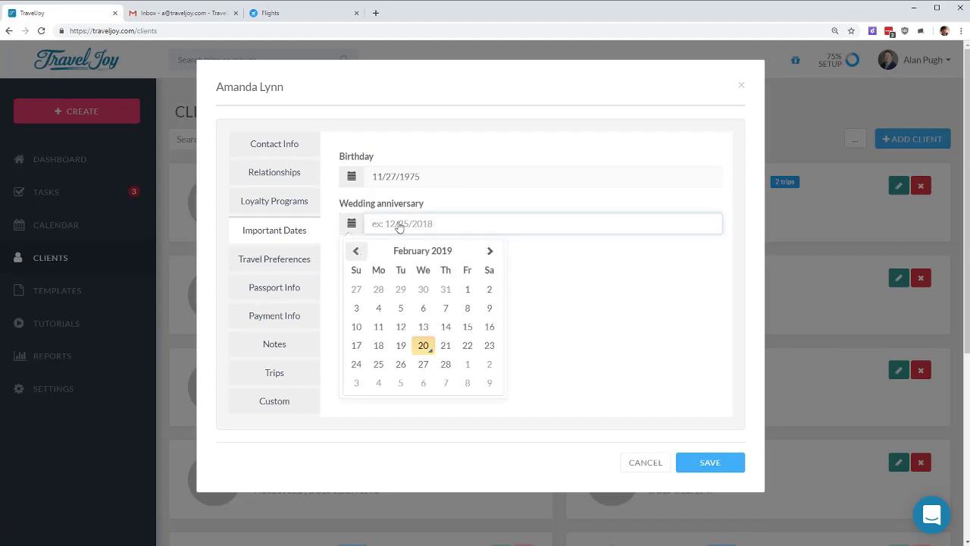
Step: Pick April 22, 2018 as the wedding anniversary and save the client profile
scroll(375, 333, up, 6)
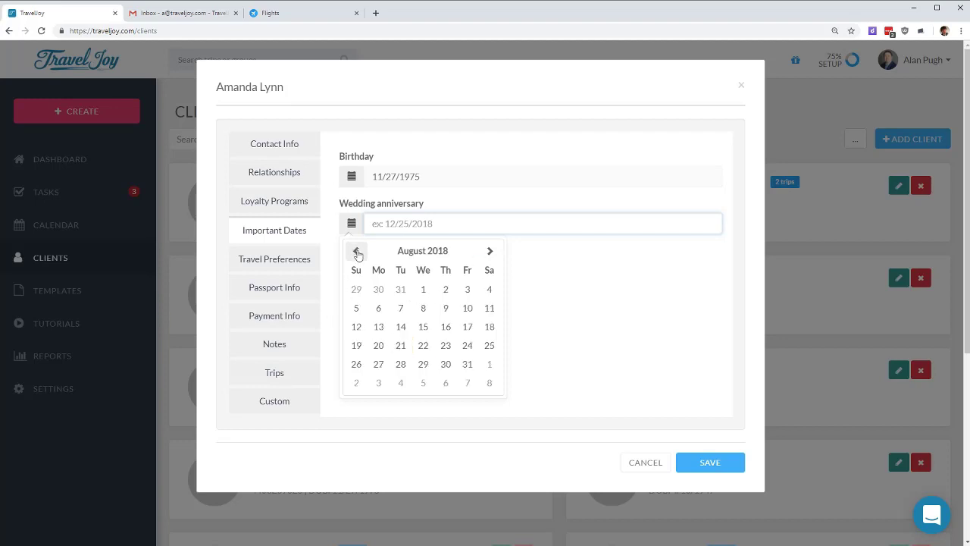
scroll(443, 341, up, 4)
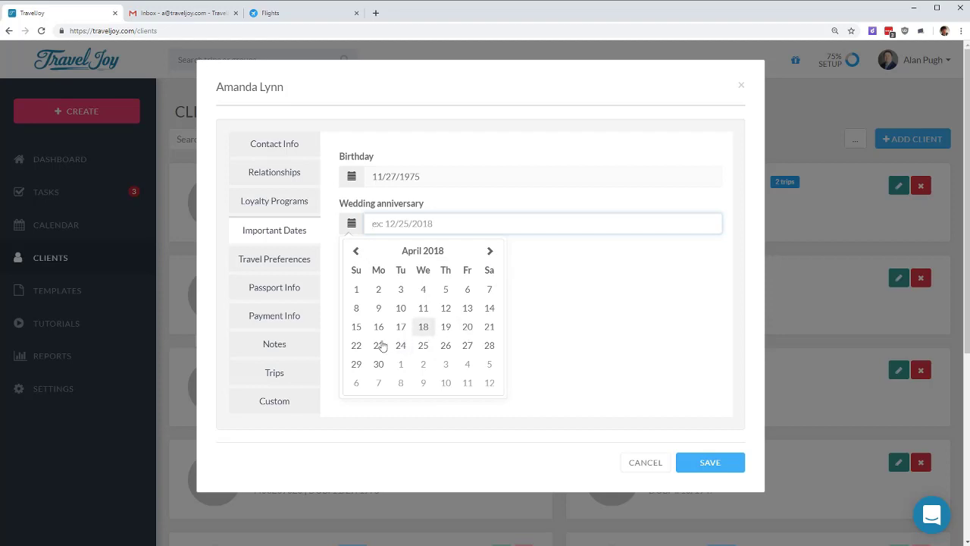
click(357, 345)
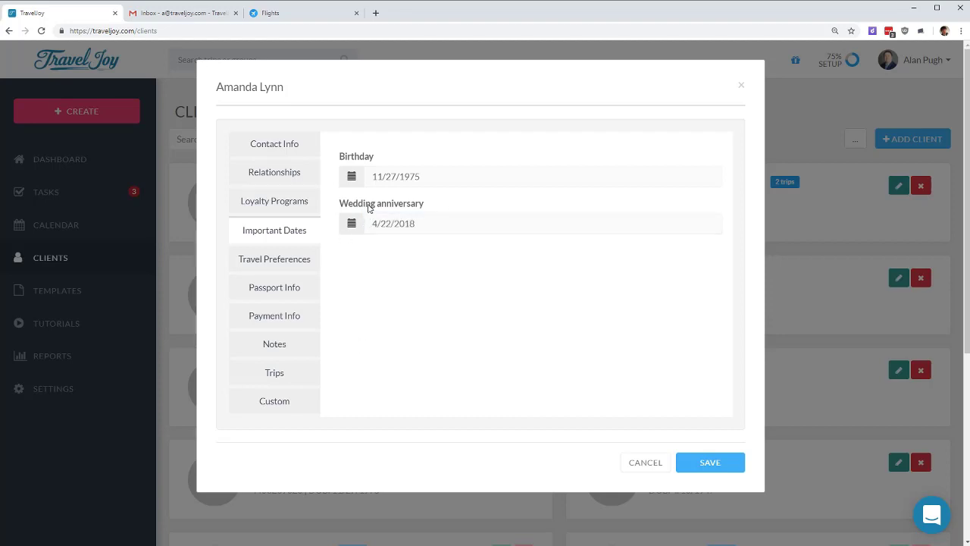
click(716, 459)
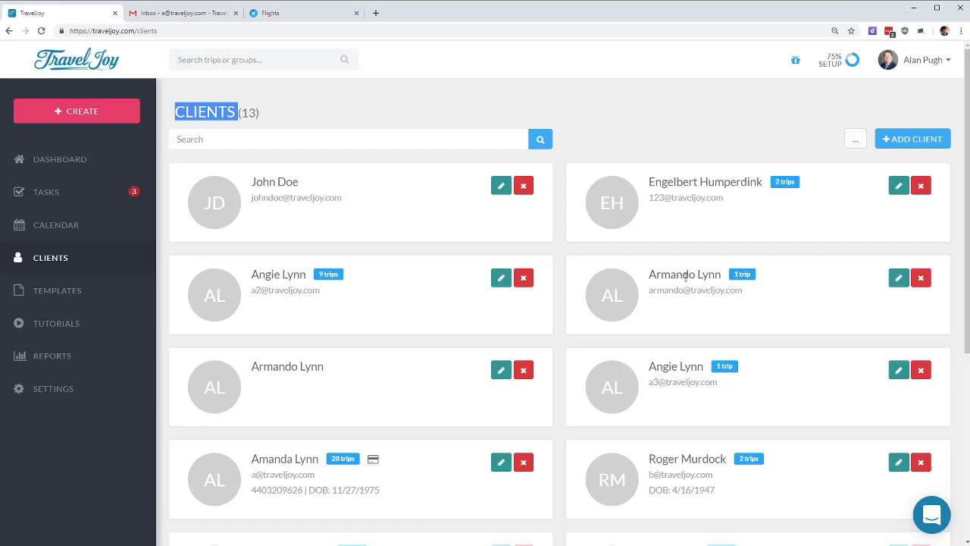
Step: Choose Merge client profiles from the '...' menu beside Add Client
click(855, 142)
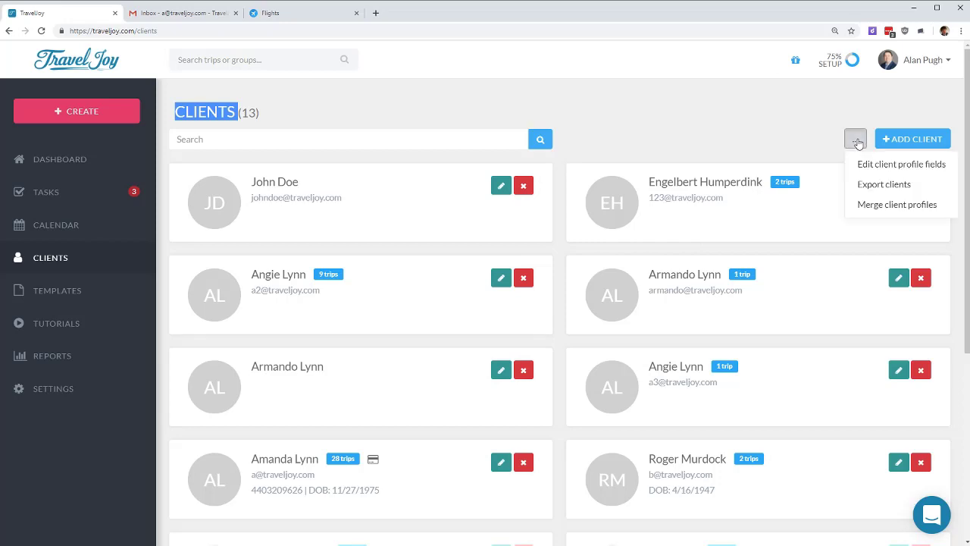
click(885, 204)
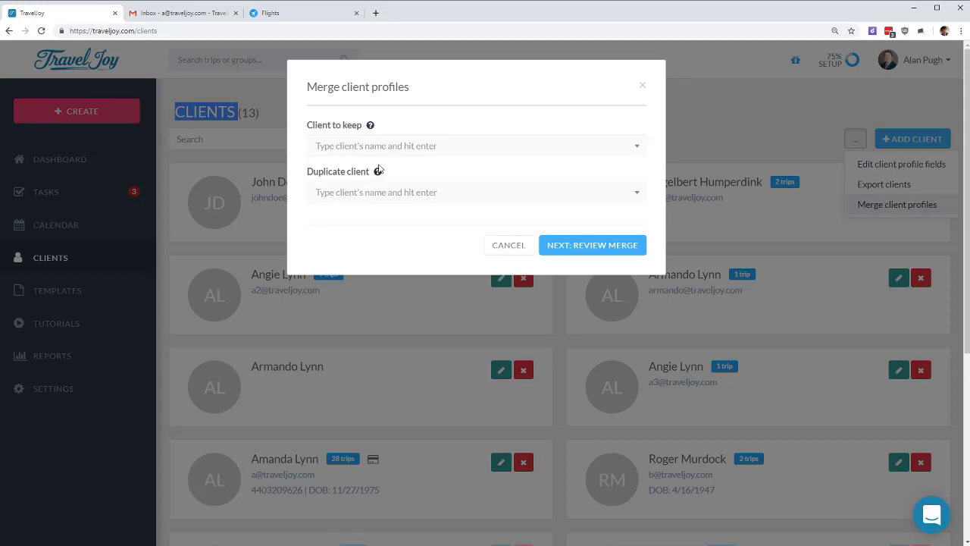
Step: Search for the client, keep the record with an email, mark the email-less one as duplicate, and continue to review
click(388, 148)
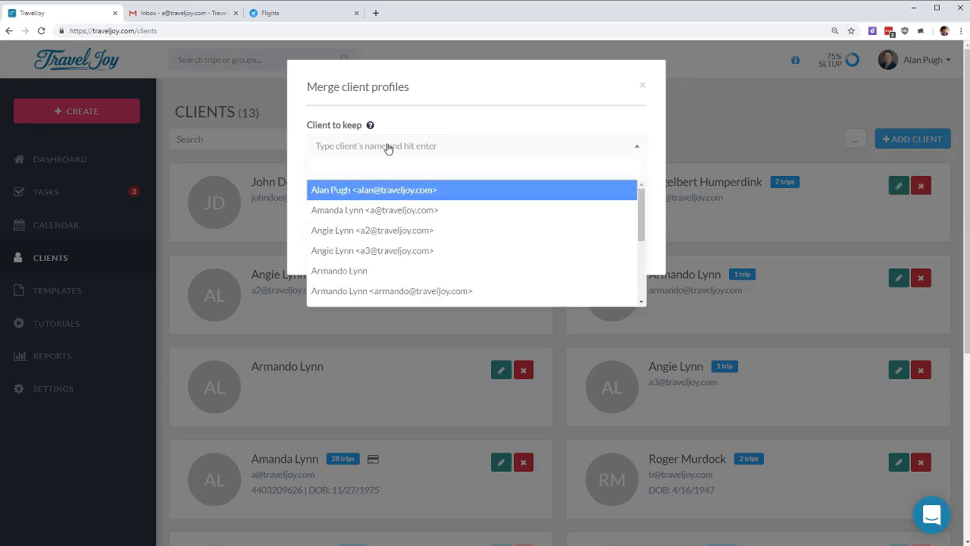
text(armand)
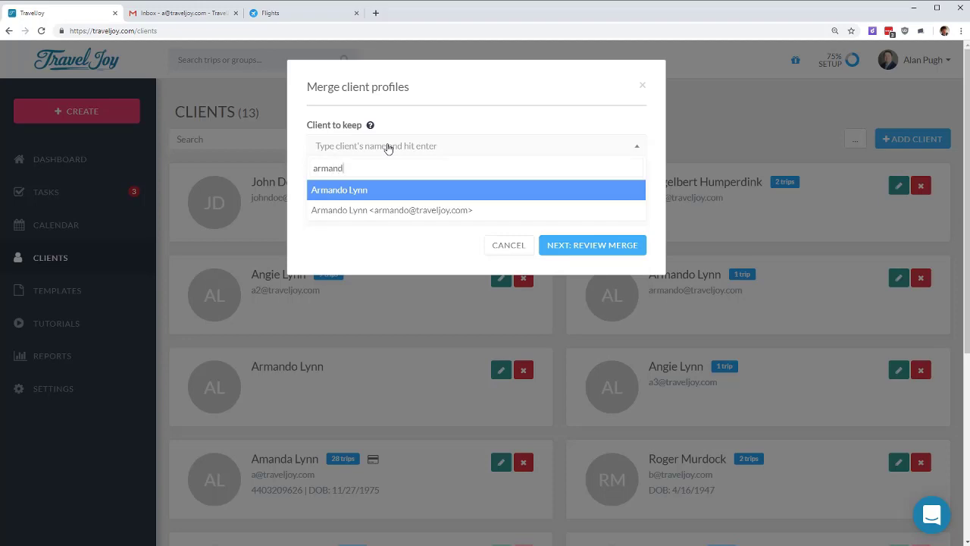
click(433, 209)
click(424, 197)
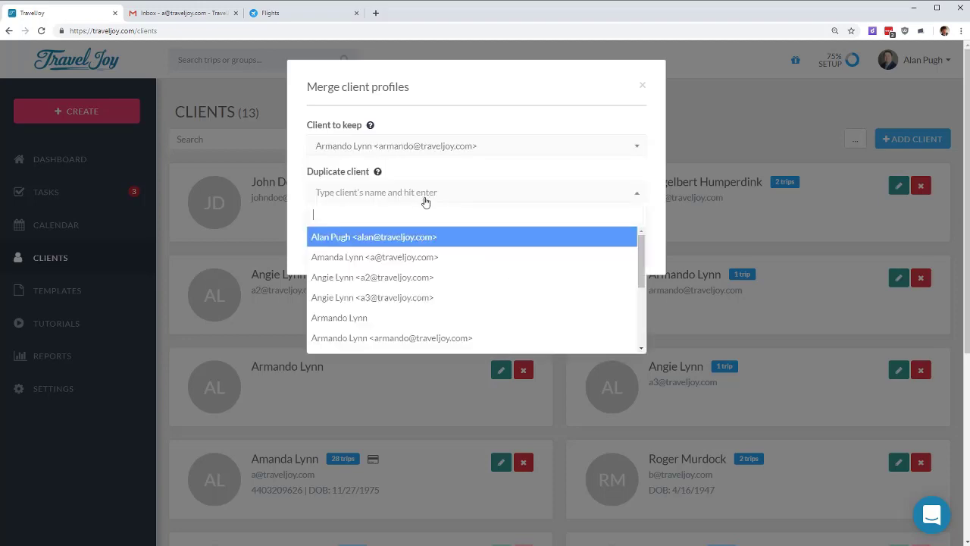
click(363, 317)
click(597, 249)
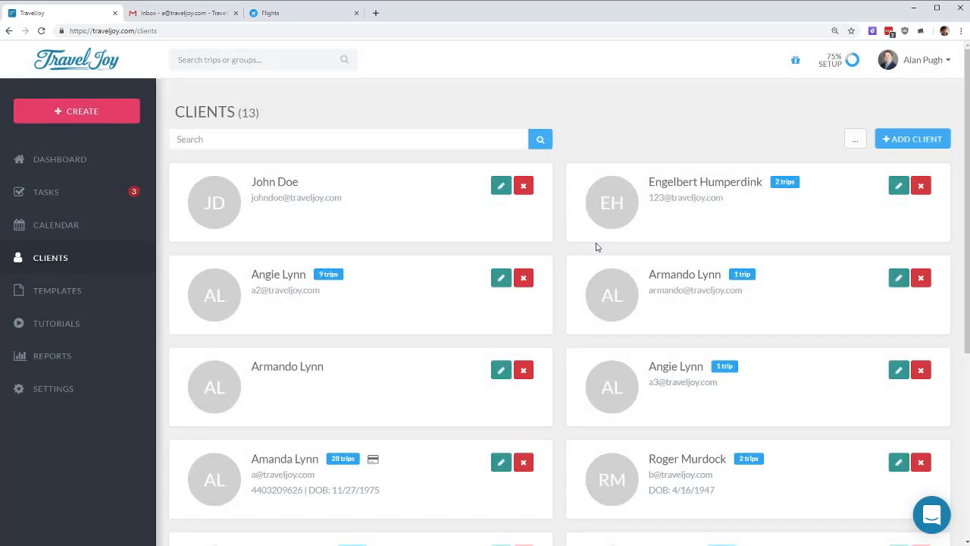
Step: Confirm Merge Clients in the review and acknowledge the Merged! confirmation
scroll(467, 334, down, 3)
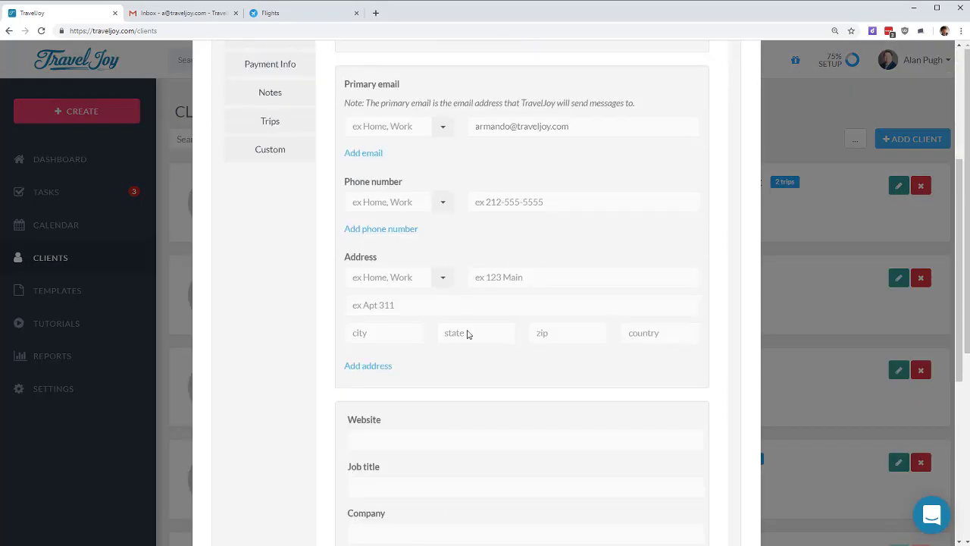
scroll(467, 334, down, 5)
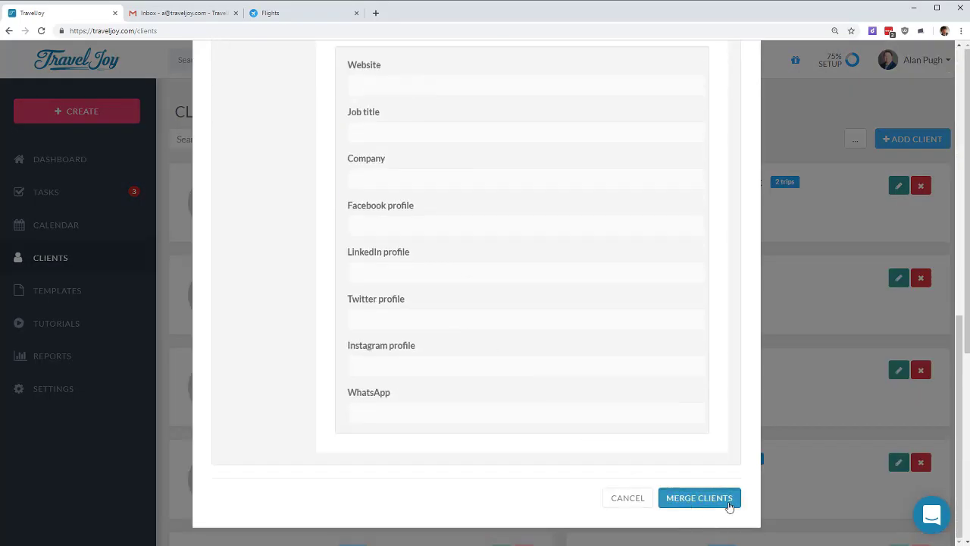
click(728, 503)
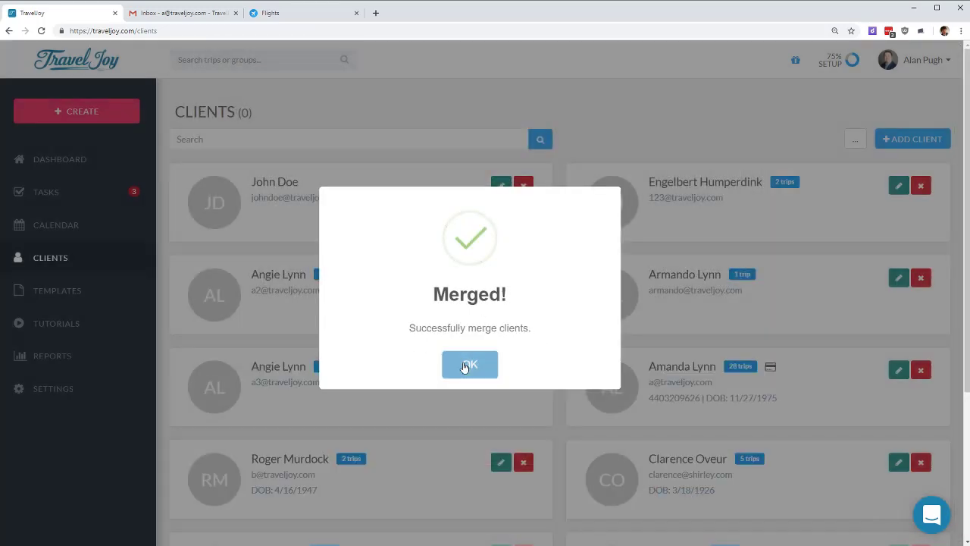
click(465, 367)
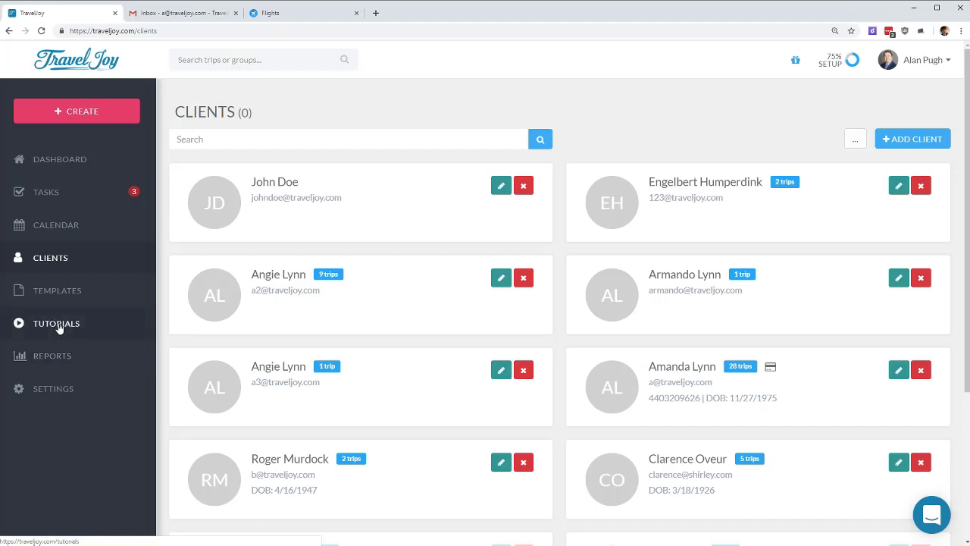
Step: Expand Settings in the sidebar and go to the Bank Info page
click(67, 391)
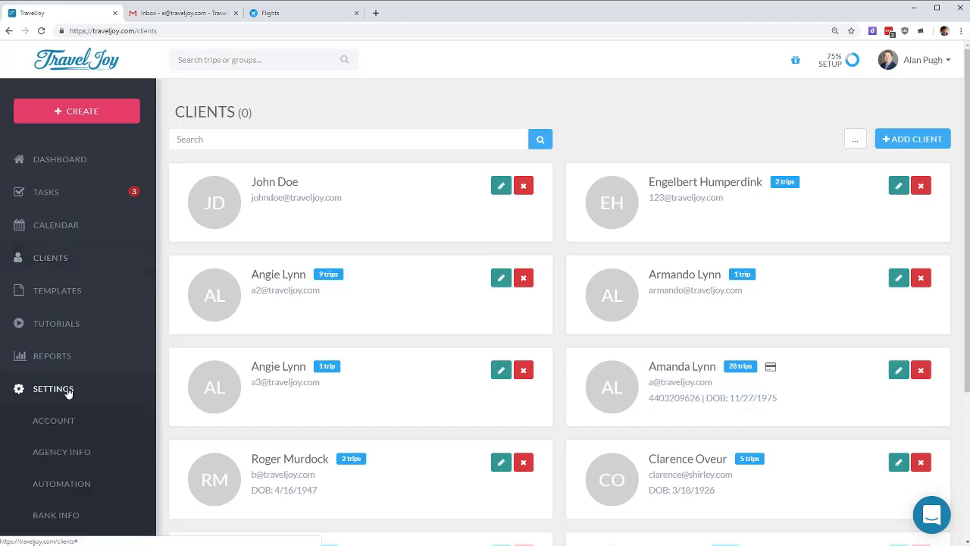
scroll(72, 401, down, 3)
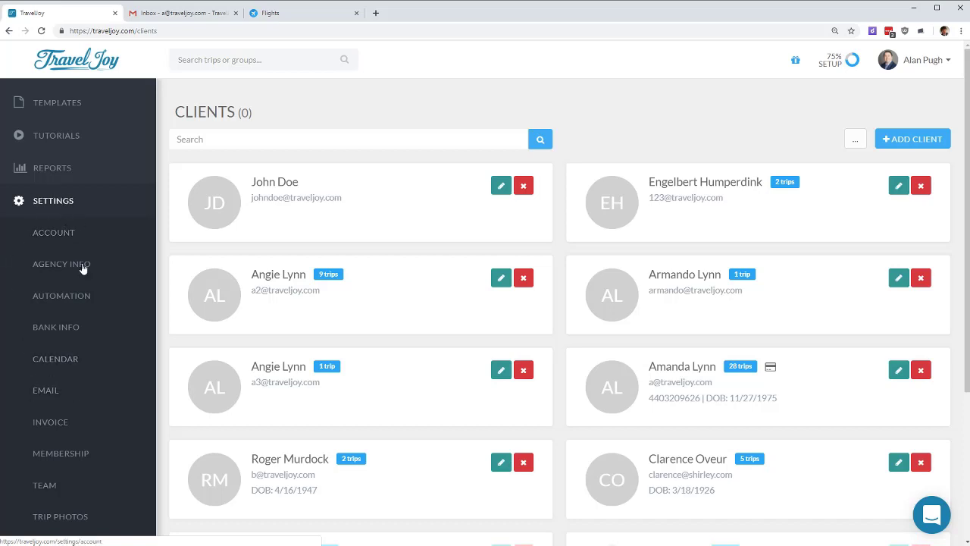
click(80, 326)
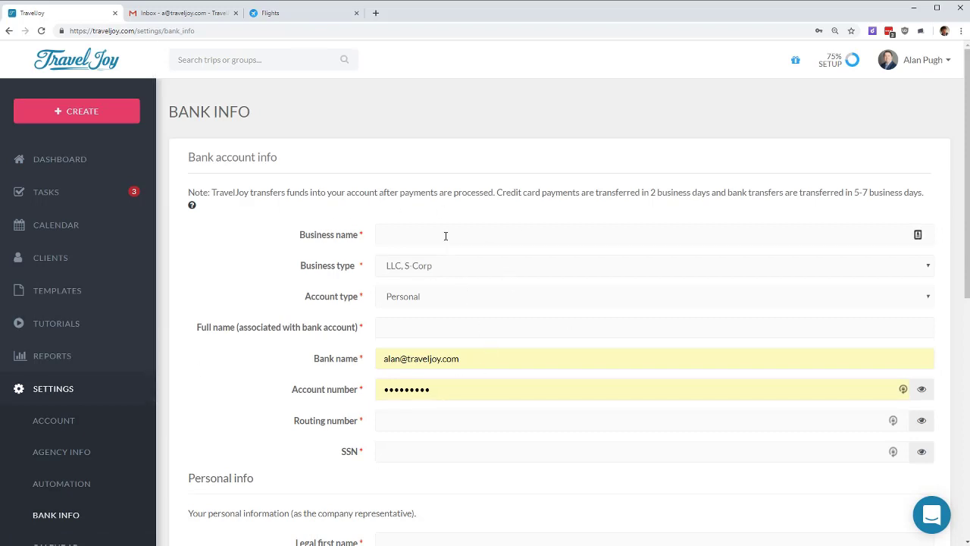
Step: Change the business type to C Corporation and the account type to business
scroll(444, 245, down, 2)
scroll(402, 210, up, 1)
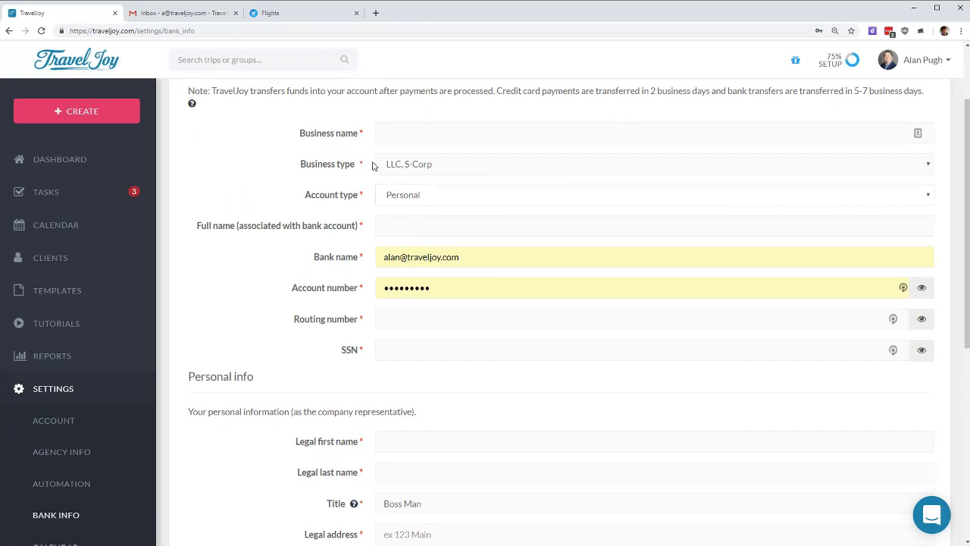
click(435, 172)
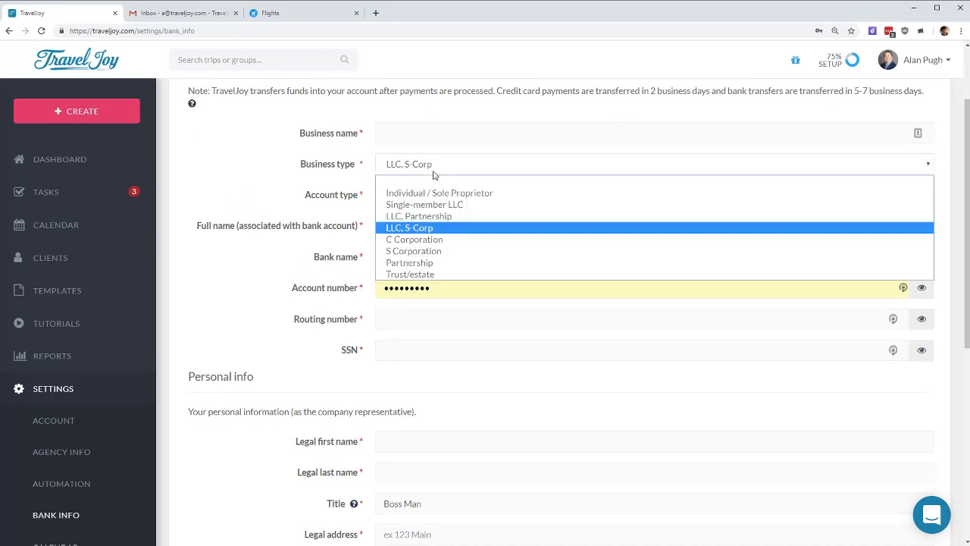
click(434, 241)
click(463, 195)
click(432, 223)
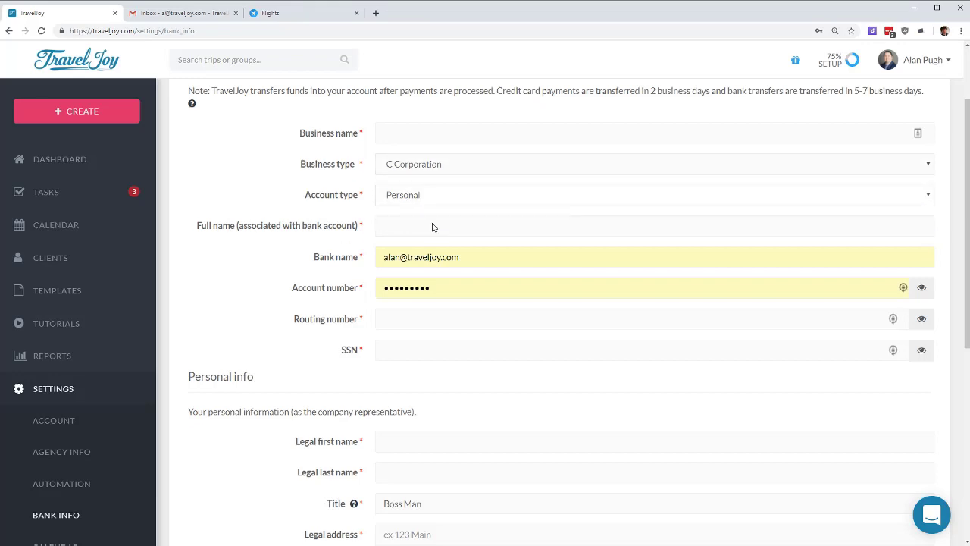
Step: Navigate to the Dashboard, triggering the unsaved-changes 'Leave site?' warning
scroll(395, 349, down, 3)
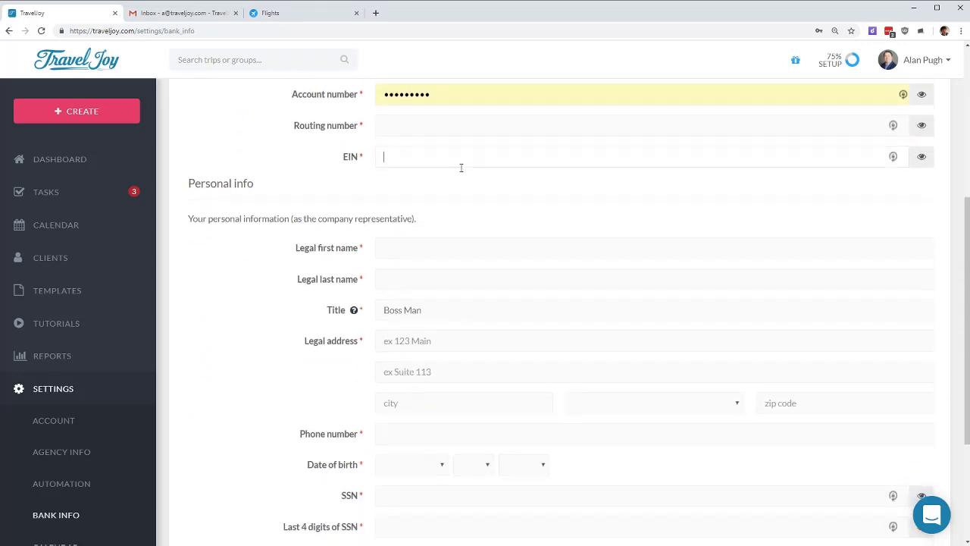
scroll(409, 232, down, 3)
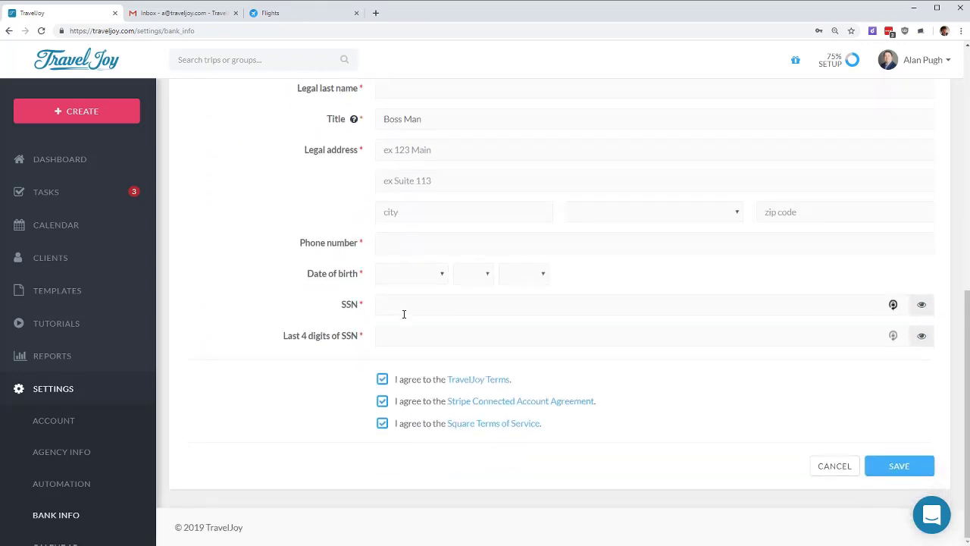
scroll(426, 329, up, 2)
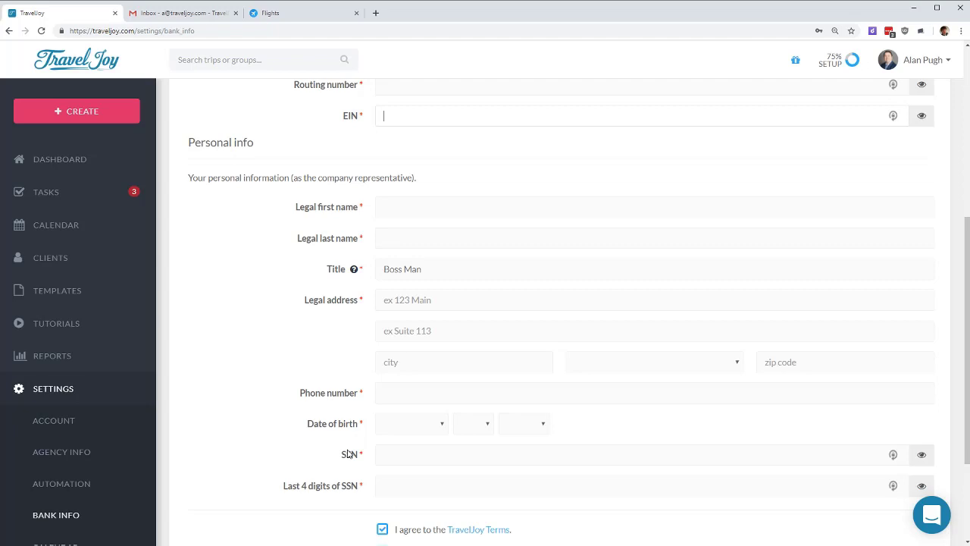
click(78, 176)
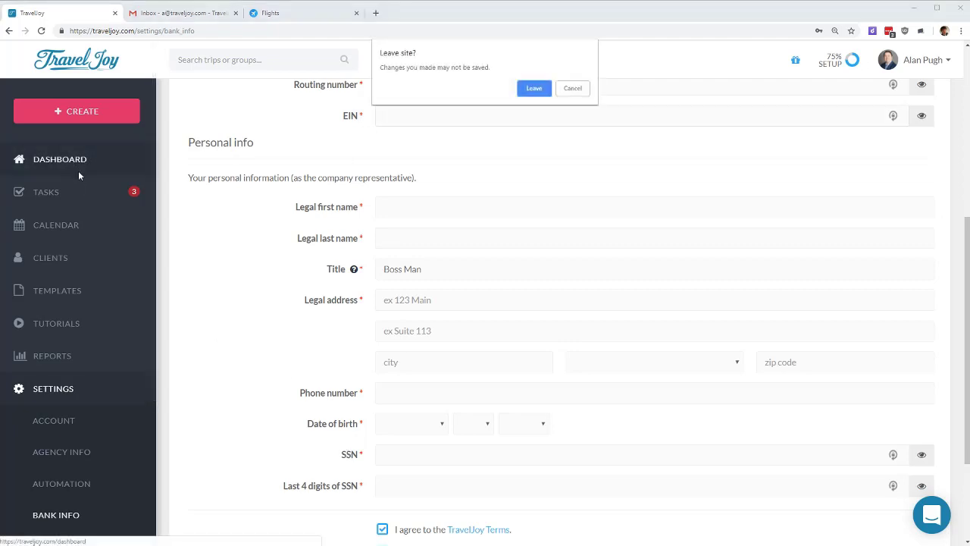
Step: Leave without saving the bank info and start a new Trip from the CREATE menu
click(541, 90)
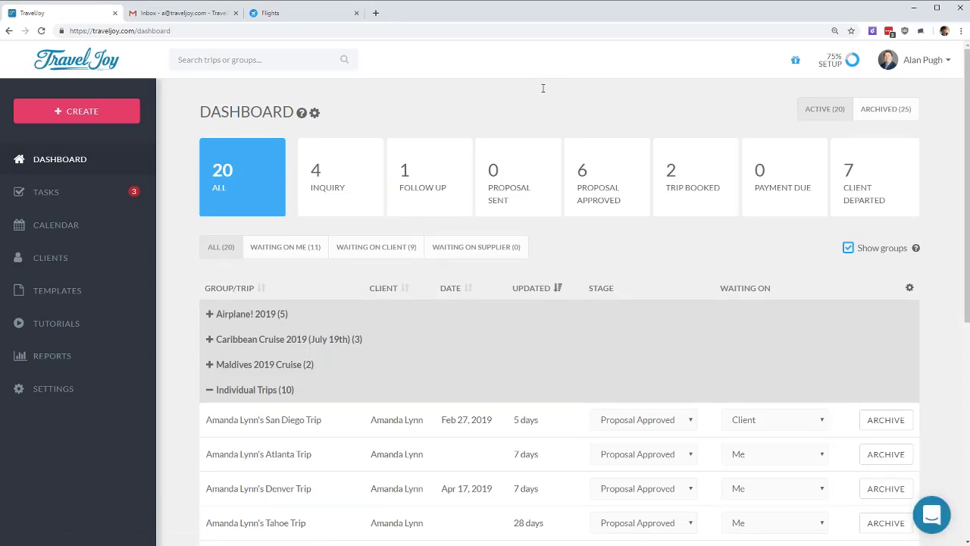
click(74, 113)
click(55, 141)
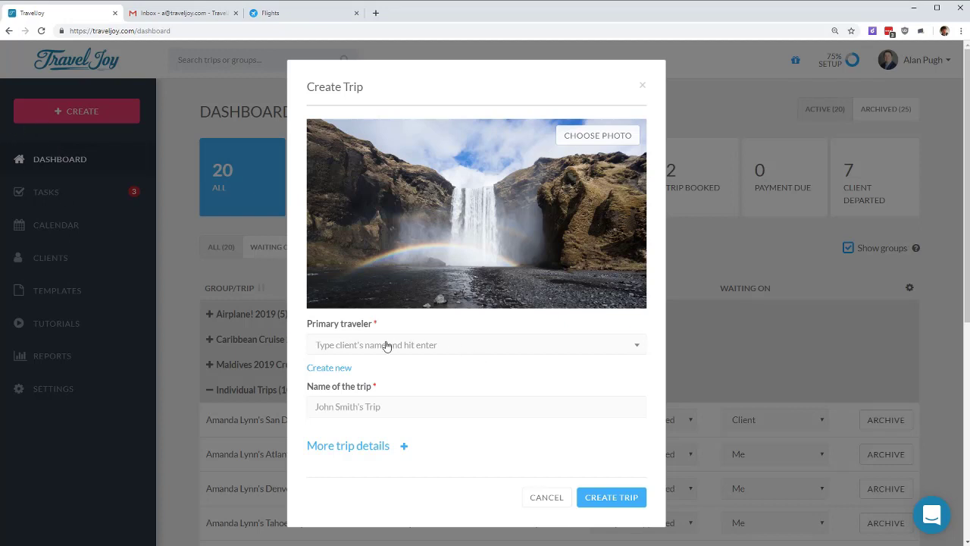
Step: Choose the existing client as primary traveler and insert 'OBX' into the trip name
click(413, 347)
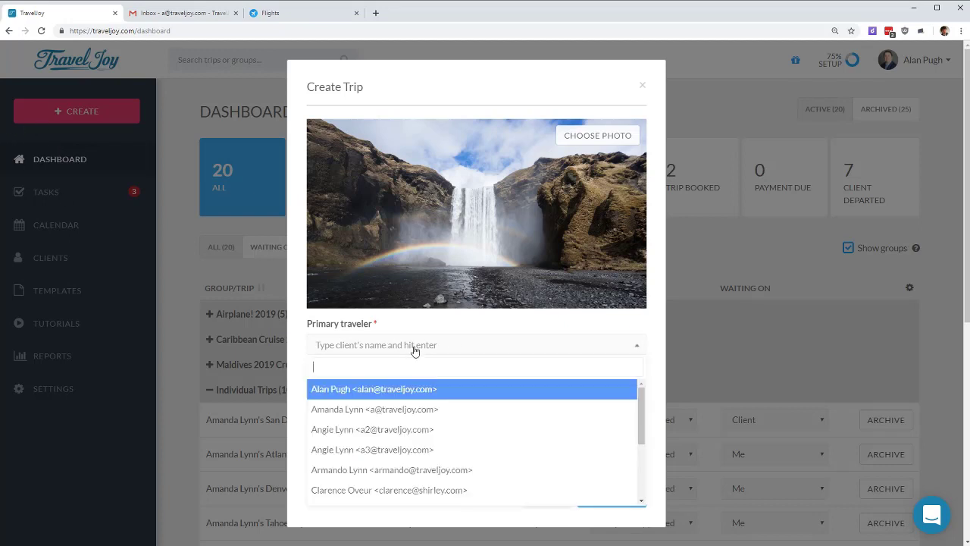
click(362, 410)
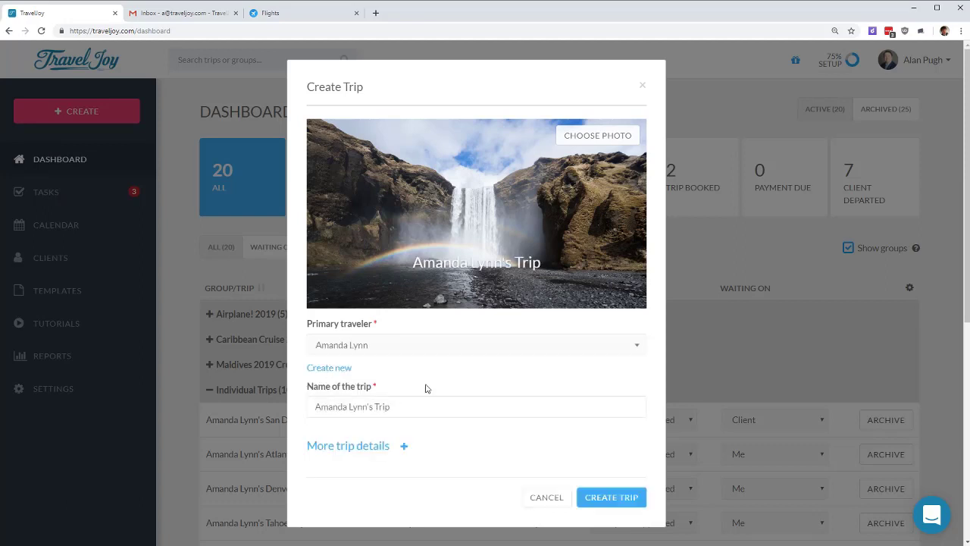
text(OBX)
Step: Search cover photos for 'outer banks' and use the wild horse image
click(610, 140)
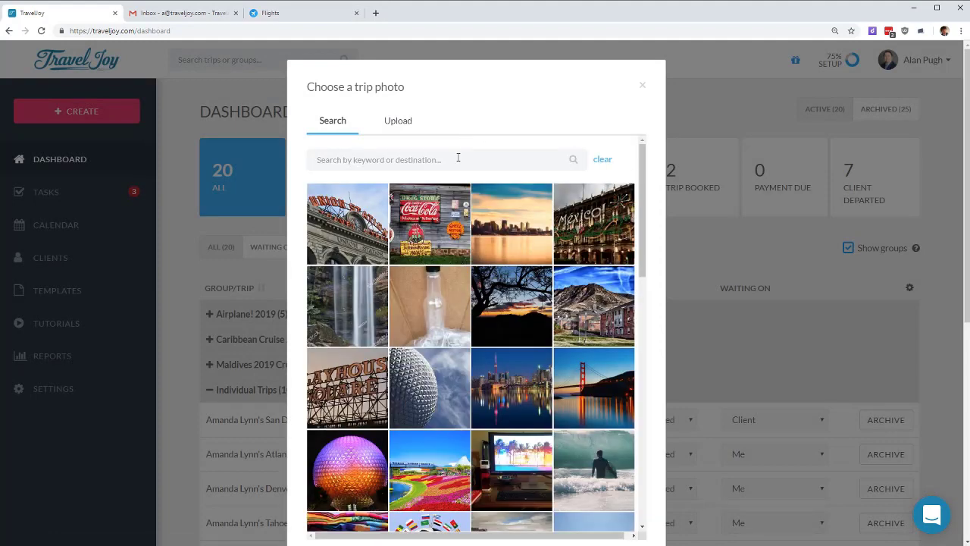
text(outer banks)
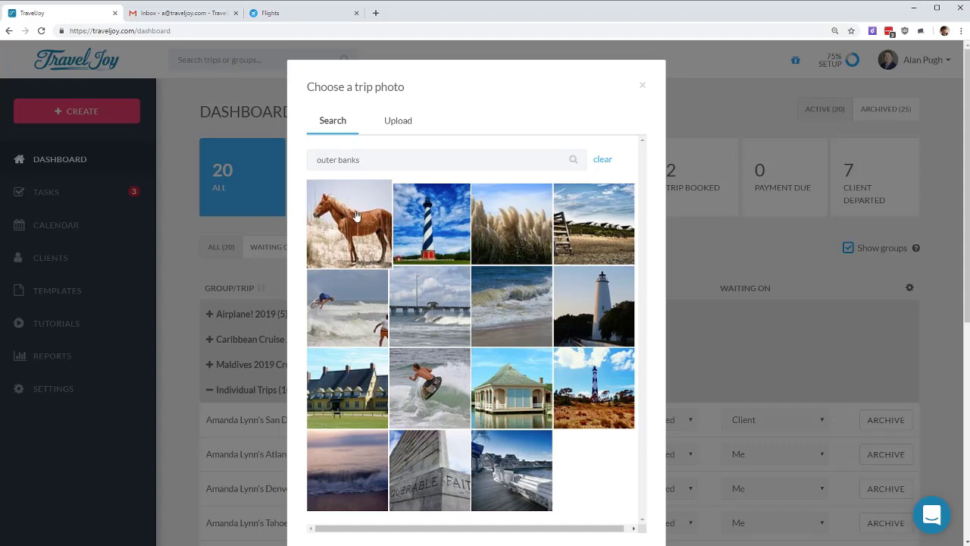
click(356, 216)
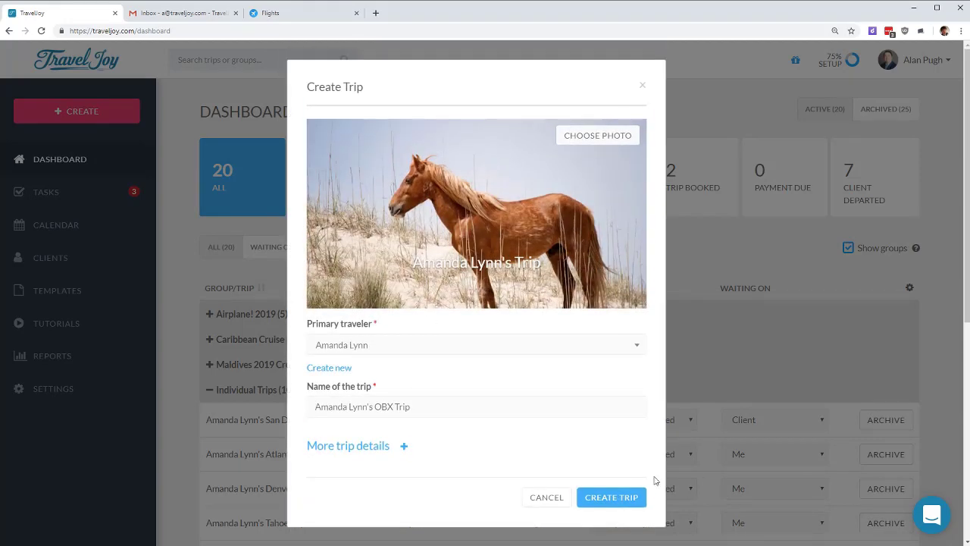
Step: Create the OBX trip, opening its page with the wild horse cover at Inquiry stage
click(615, 493)
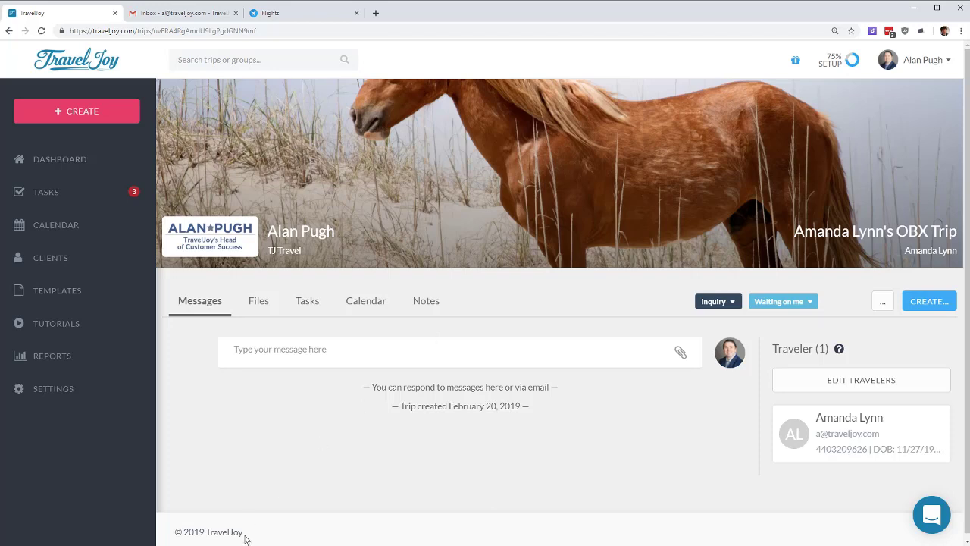
Step: Start a new form for the OBX trip using Client Inquiry (default) and move on to its email review
click(922, 306)
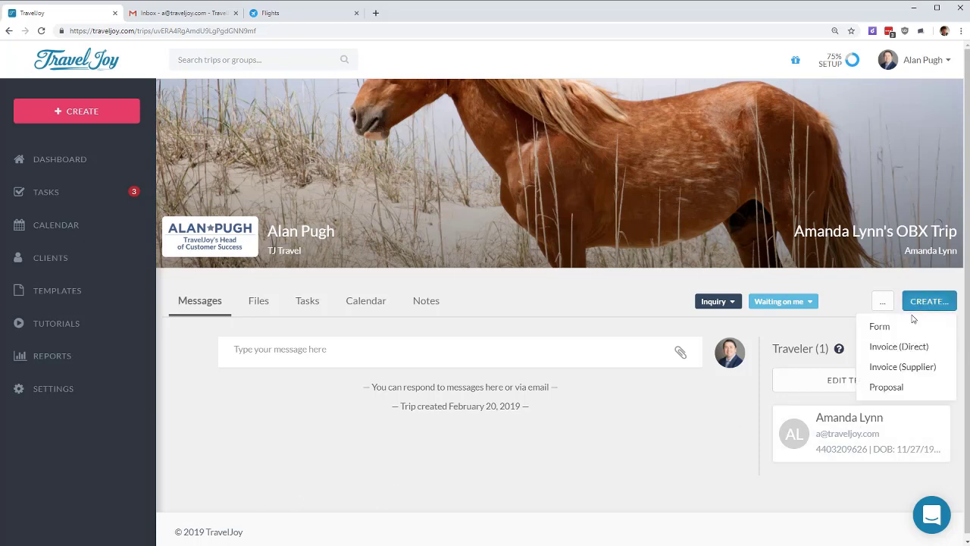
click(902, 327)
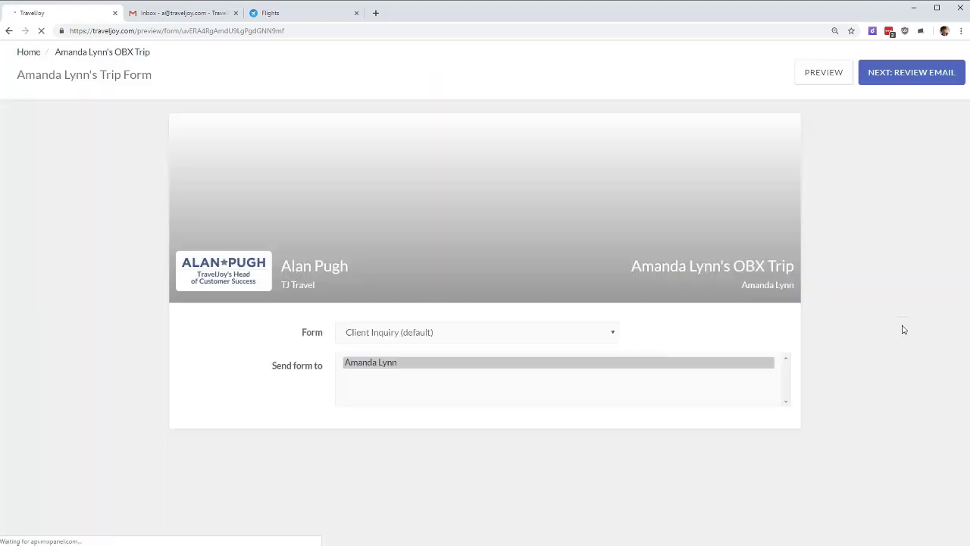
click(435, 336)
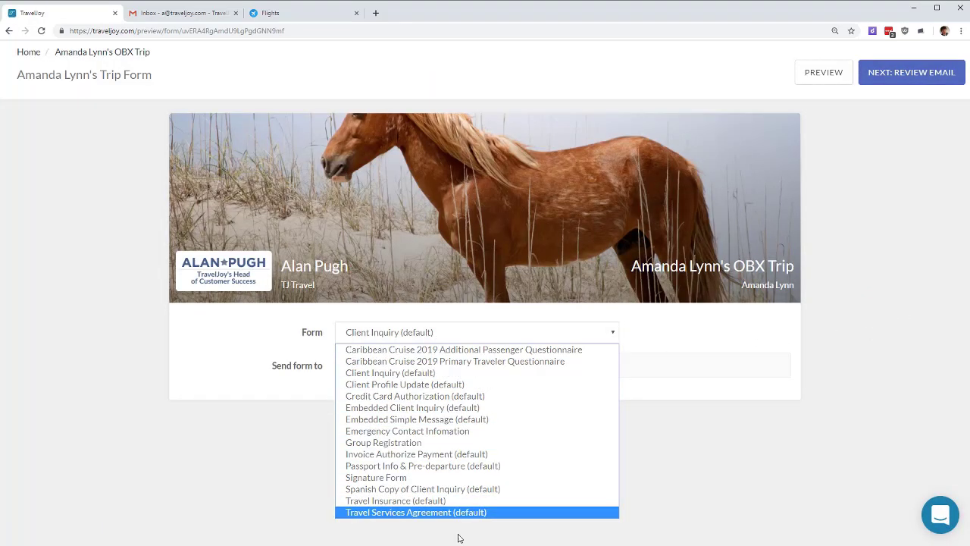
click(430, 373)
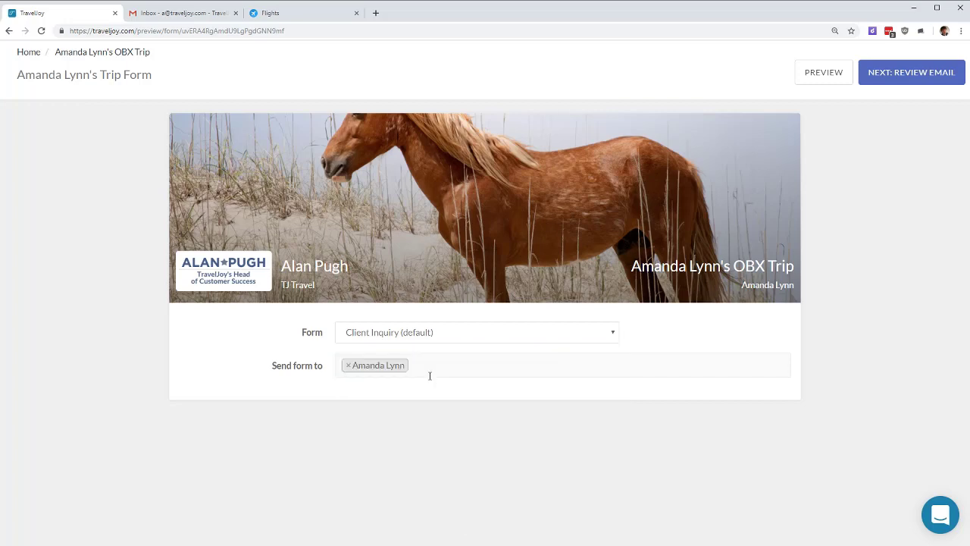
click(873, 75)
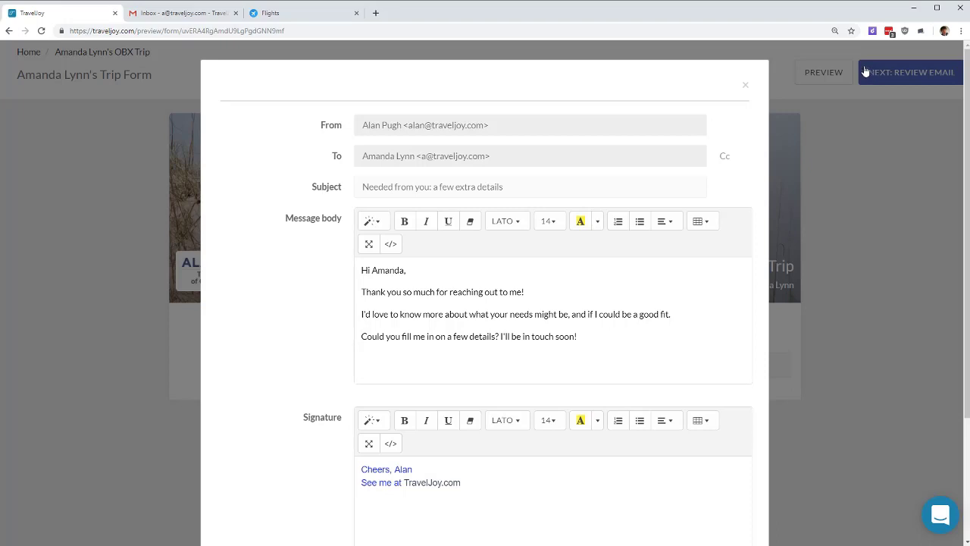
Step: Replace the greeting name with the client's nickname and send the inquiry form email
double_click(397, 271)
text(Mandy)
scroll(401, 269, down, 3)
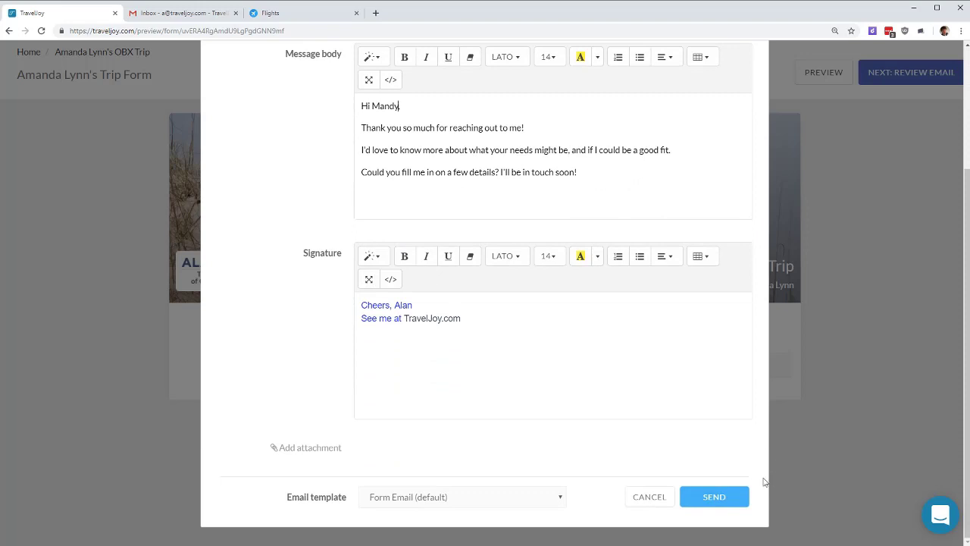
click(710, 498)
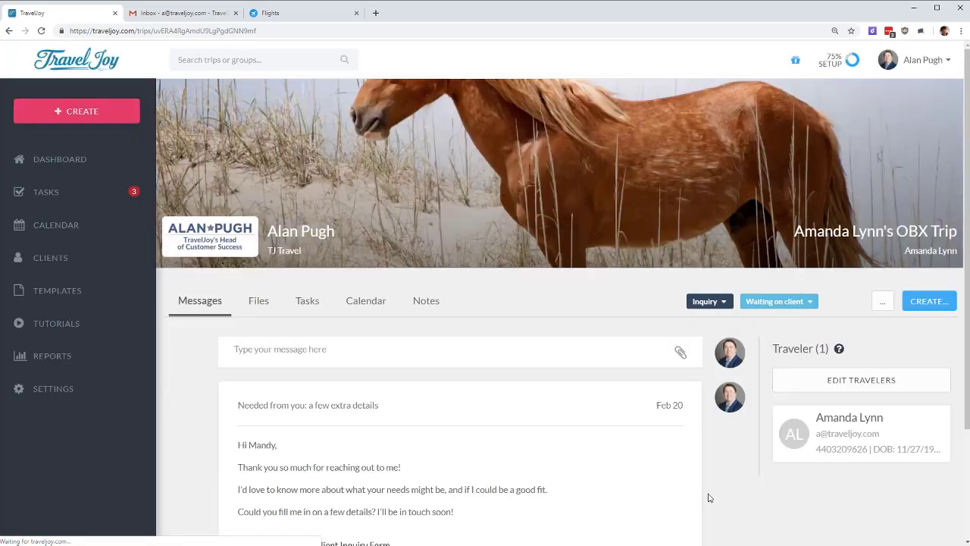
Step: In Gmail, refresh the inbox, open the form request email and follow its VIEW TRIP FORM link
click(187, 13)
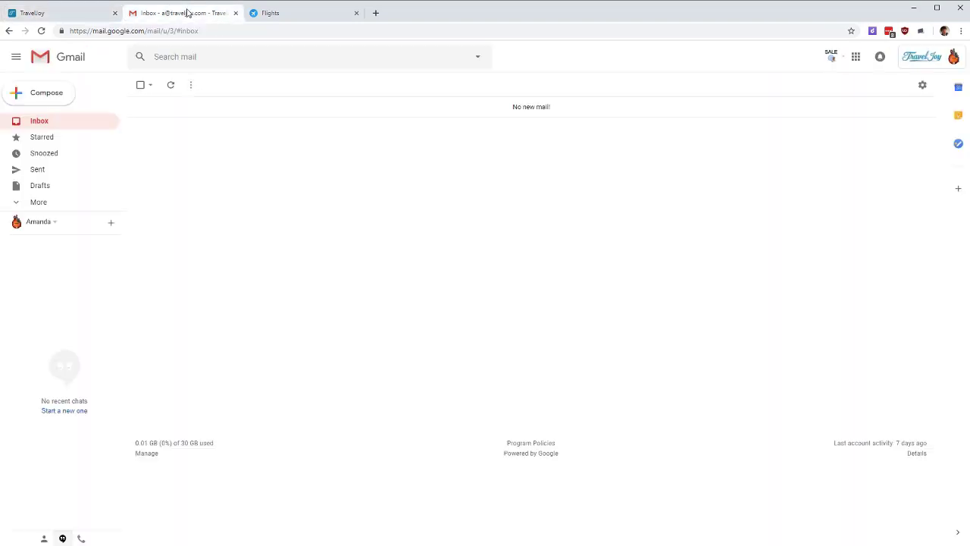
click(171, 85)
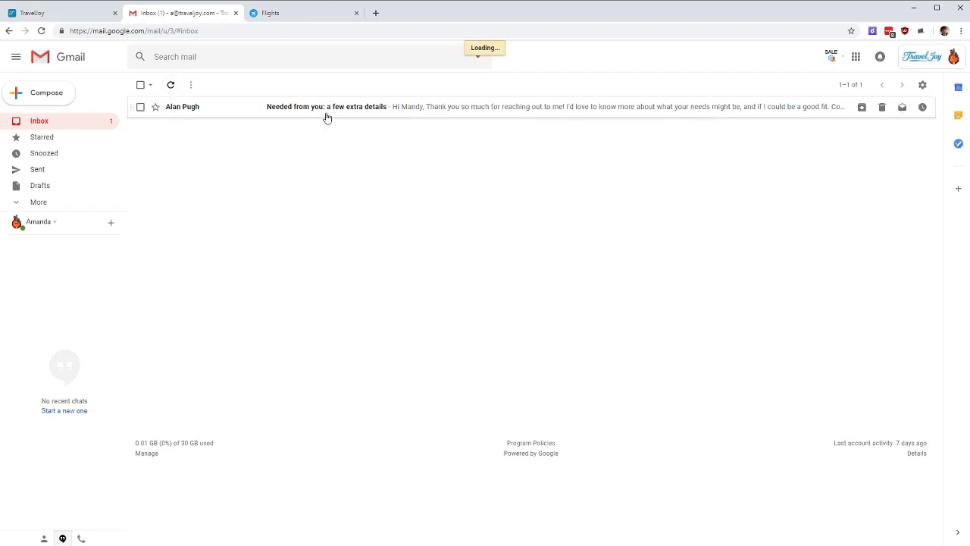
click(442, 110)
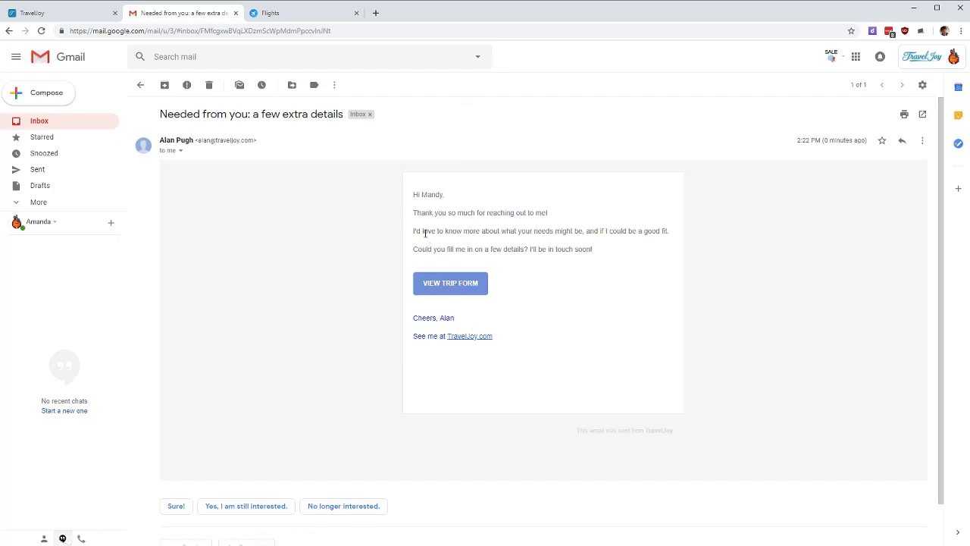
drag(424, 230, 620, 235)
click(601, 243)
click(456, 288)
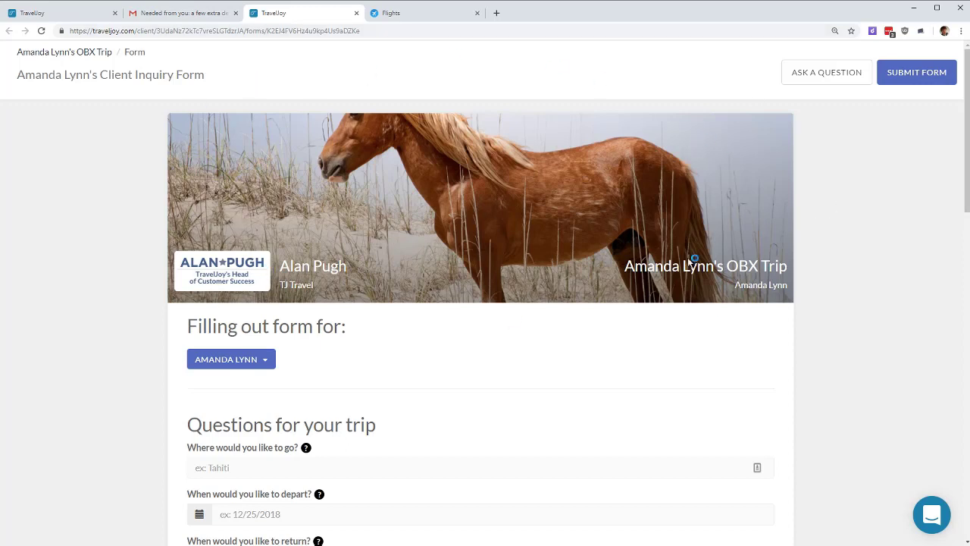
scroll(739, 236, down, 3)
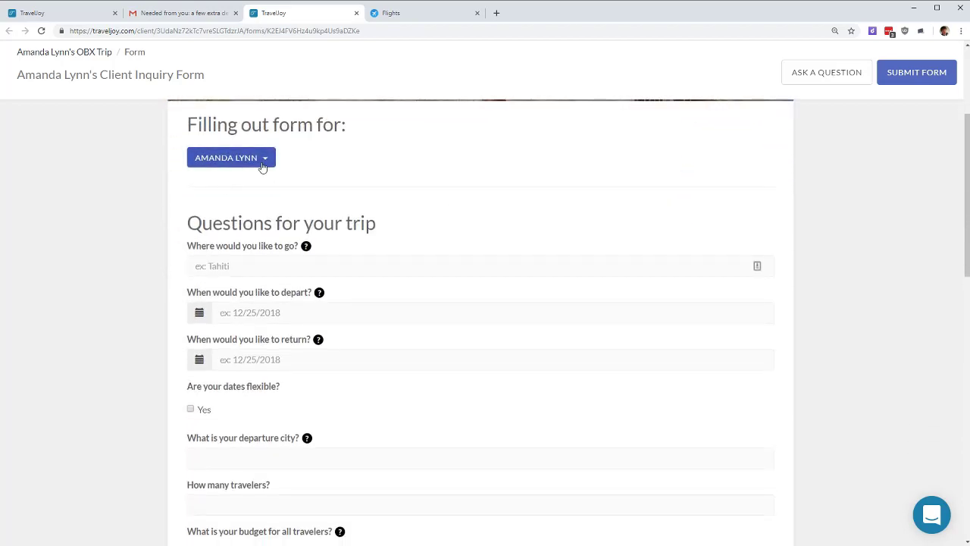
click(262, 159)
click(262, 166)
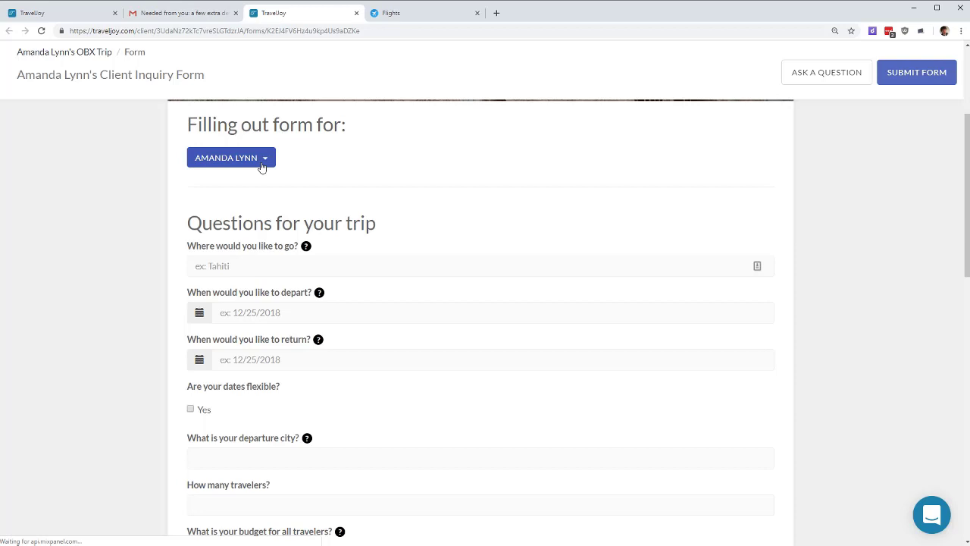
Step: Enter destination Outer Banks, NC with travel dates 8/22/2019 to 8/29/2019
click(256, 262)
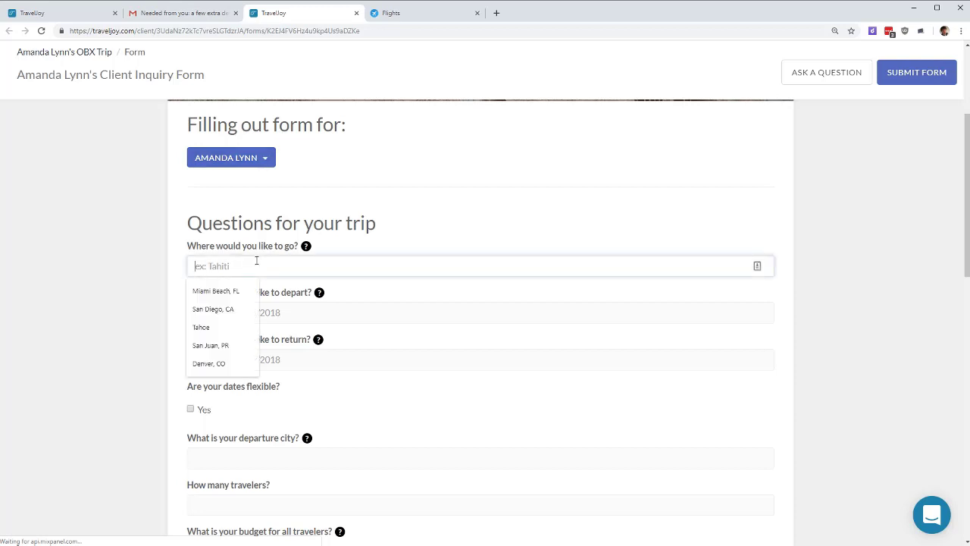
text(Outer )
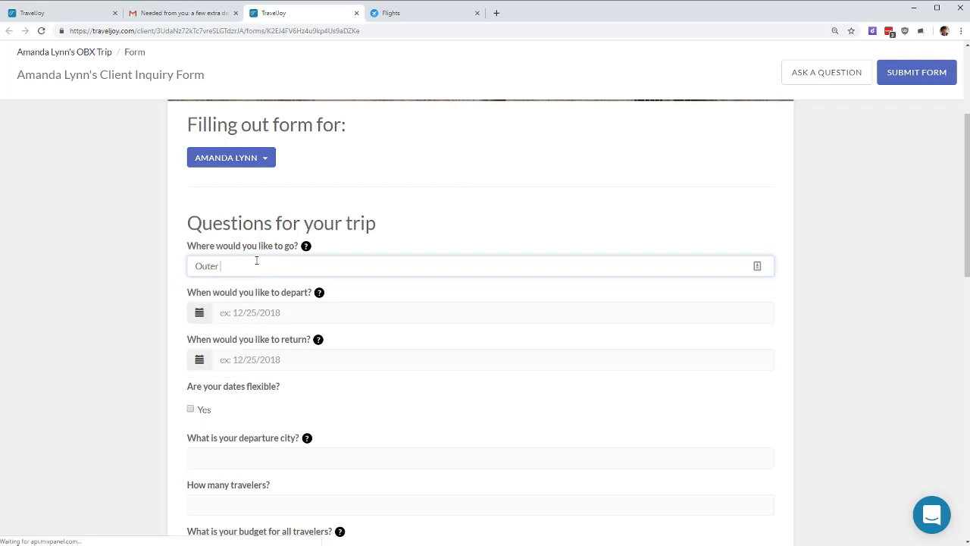
text(Banks, NC)
click(277, 314)
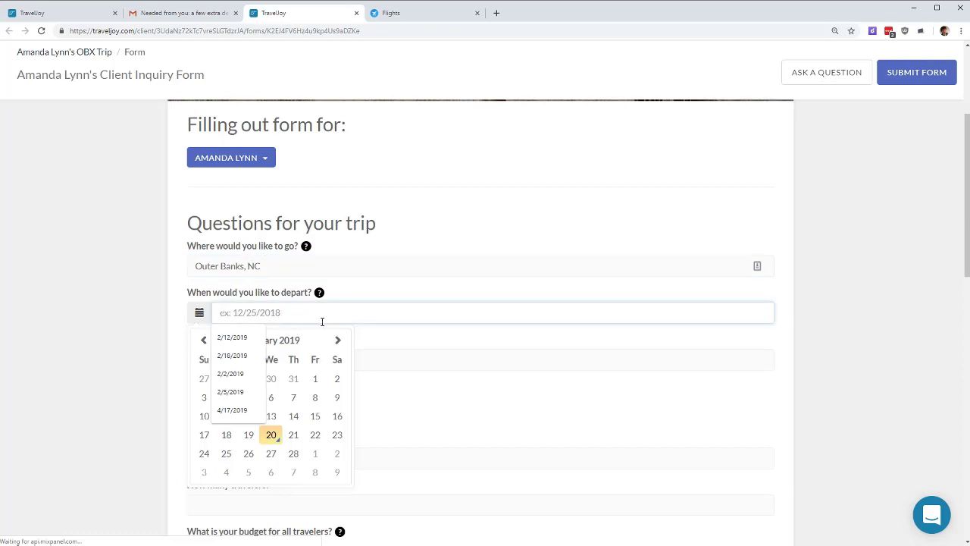
click(336, 341)
click(336, 341)
click(336, 341)
click(336, 341)
click(336, 341)
click(336, 341)
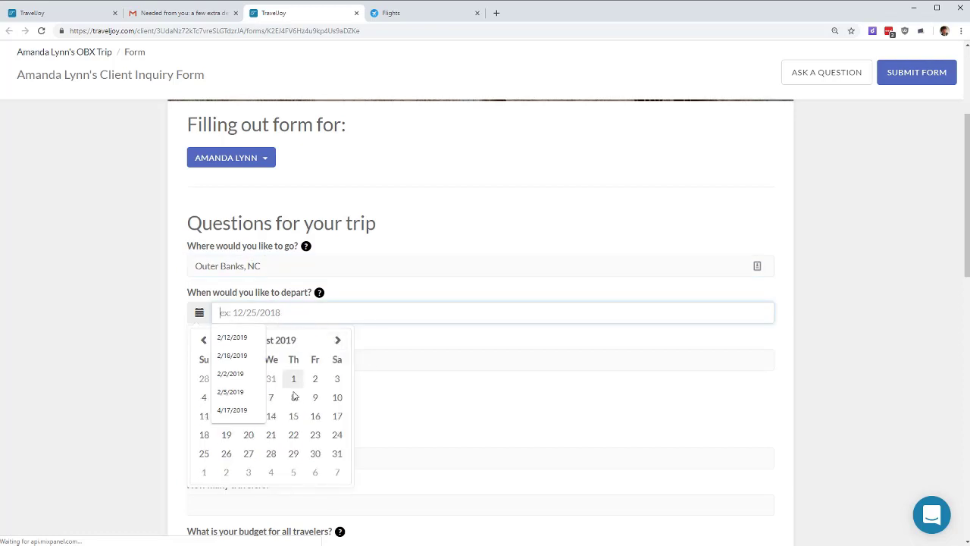
click(293, 435)
click(293, 313)
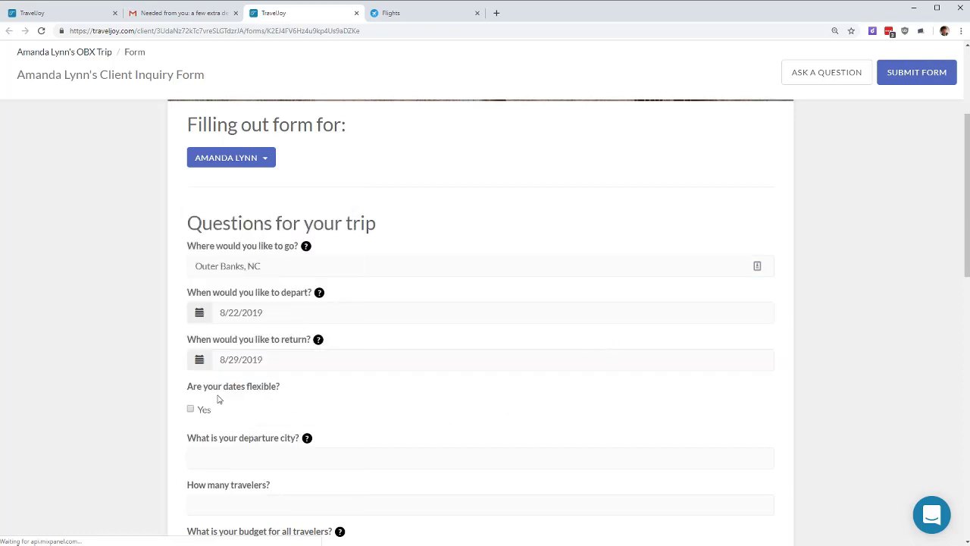
Step: Set departure city Cleveland, 2 travelers and a $4,500 to $6,500 budget, then submit the form
click(265, 457)
text(Cle)
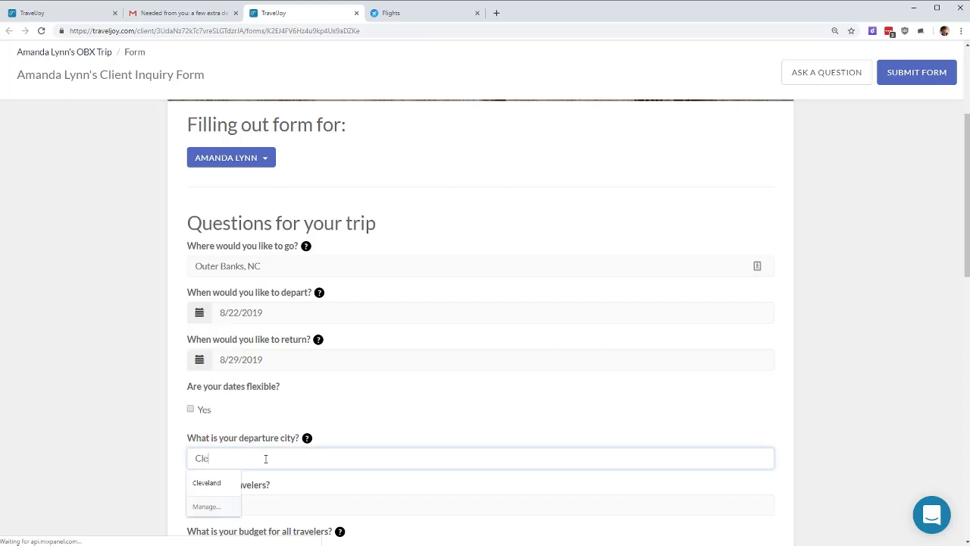
text(veland)
key(Tab)
text(12)
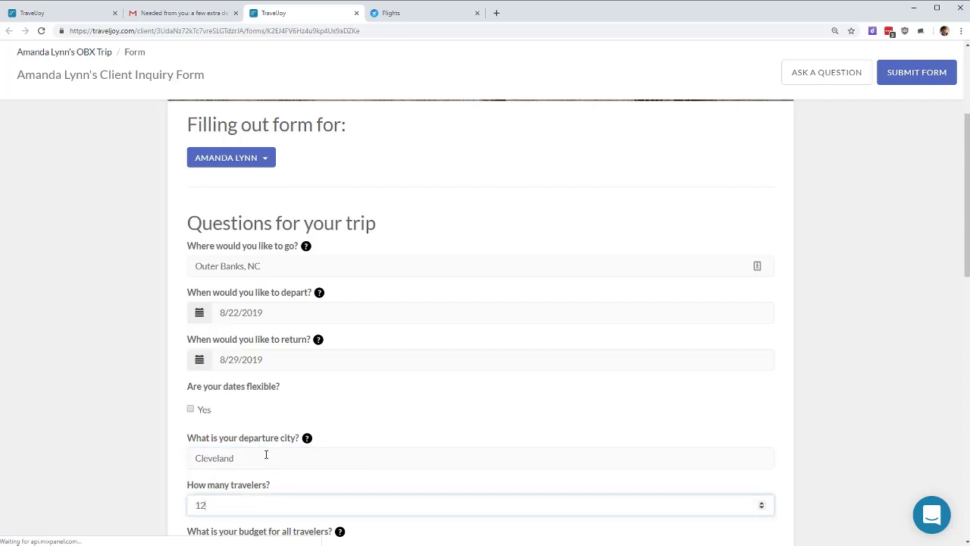
key(BackSpace)
key(BackSpace)
text(2)
scroll(257, 424, down, 5)
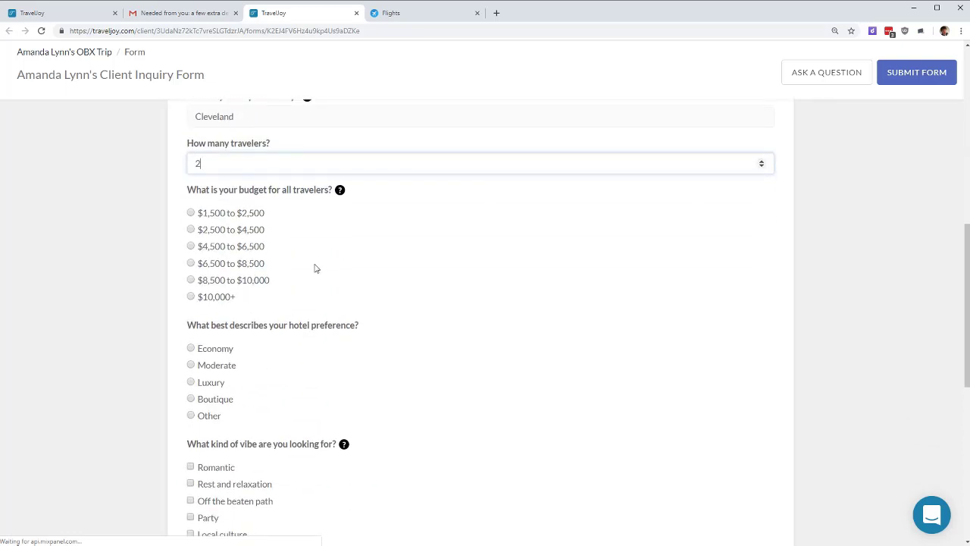
drag(197, 244, 238, 244)
click(238, 244)
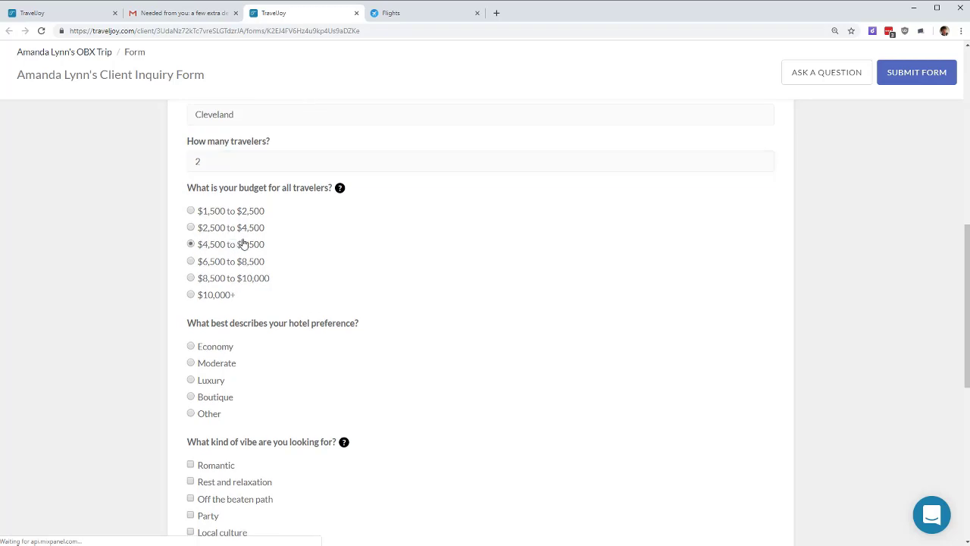
scroll(807, 258, down, 6)
scroll(815, 228, up, 15)
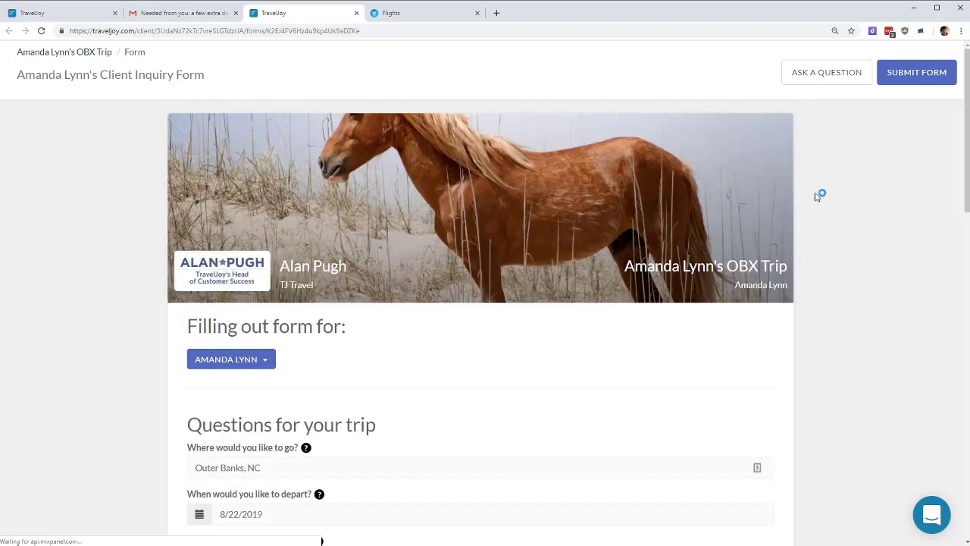
click(898, 76)
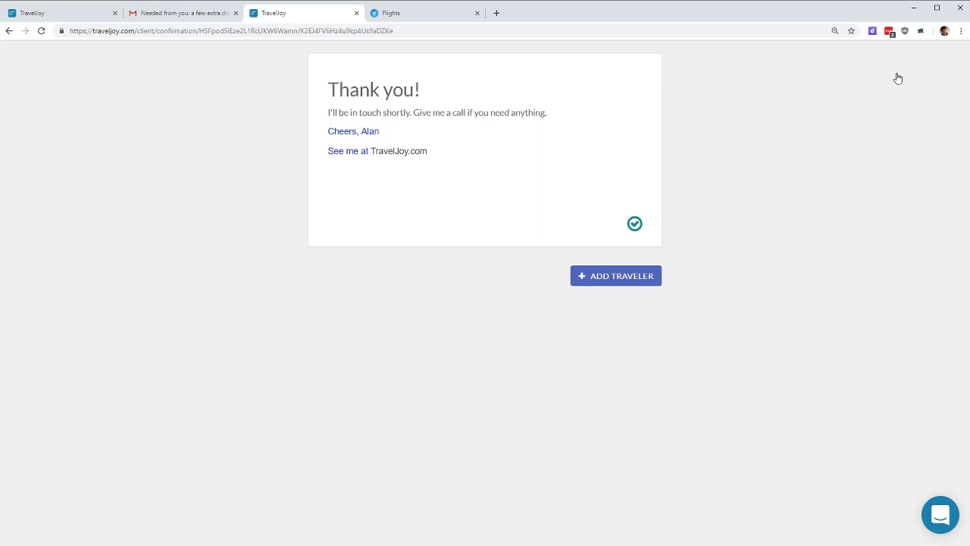
Step: Add a second traveler's first and last name with destination Outer Banks, NC and submit the form
click(605, 277)
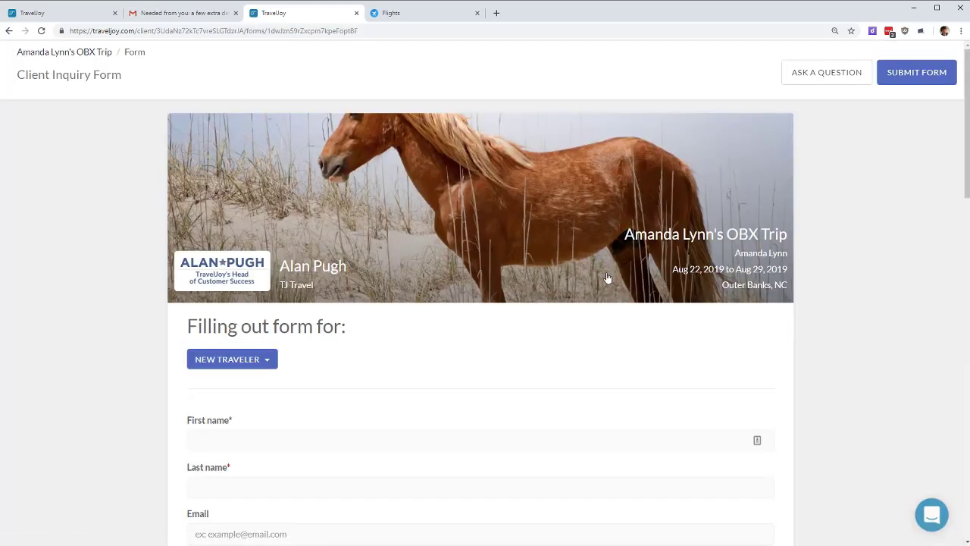
scroll(478, 230, down, 3)
click(342, 187)
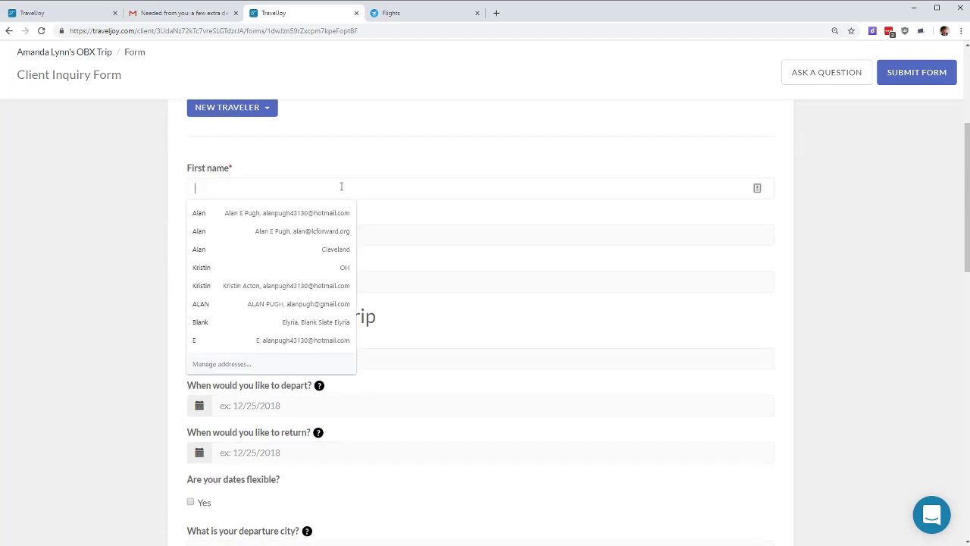
text(R)
key(BackSpace)
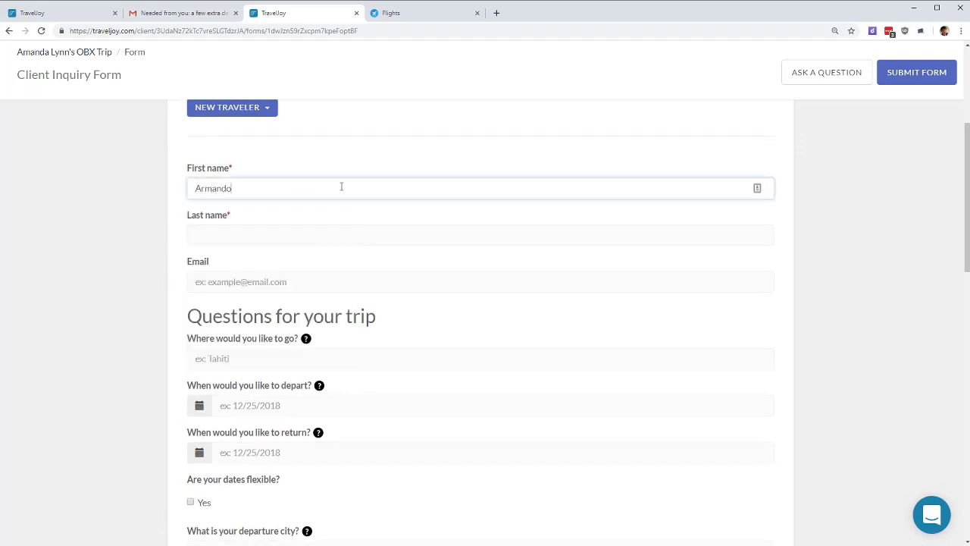
key(Tab)
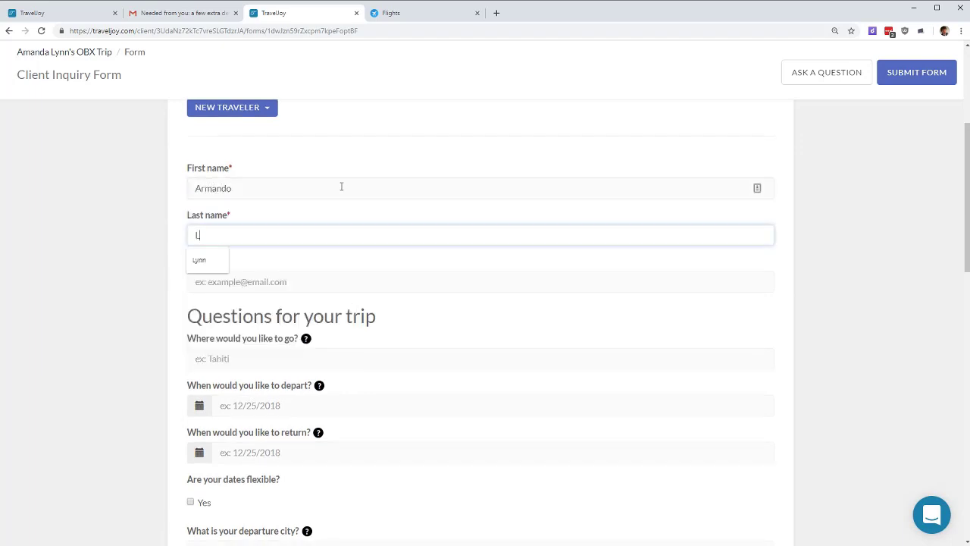
key(Tab)
key(Tab)
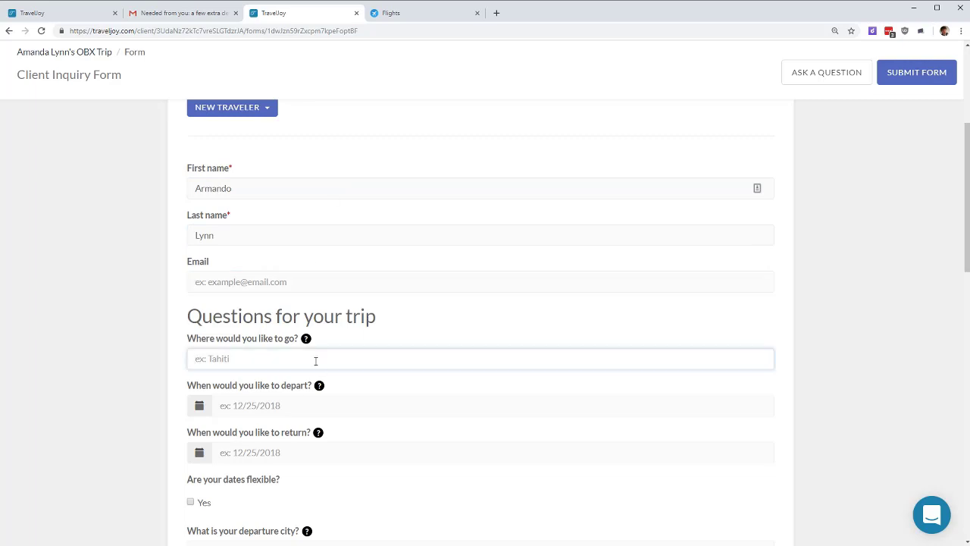
click(329, 352)
text(Outer Banks, NC)
click(904, 73)
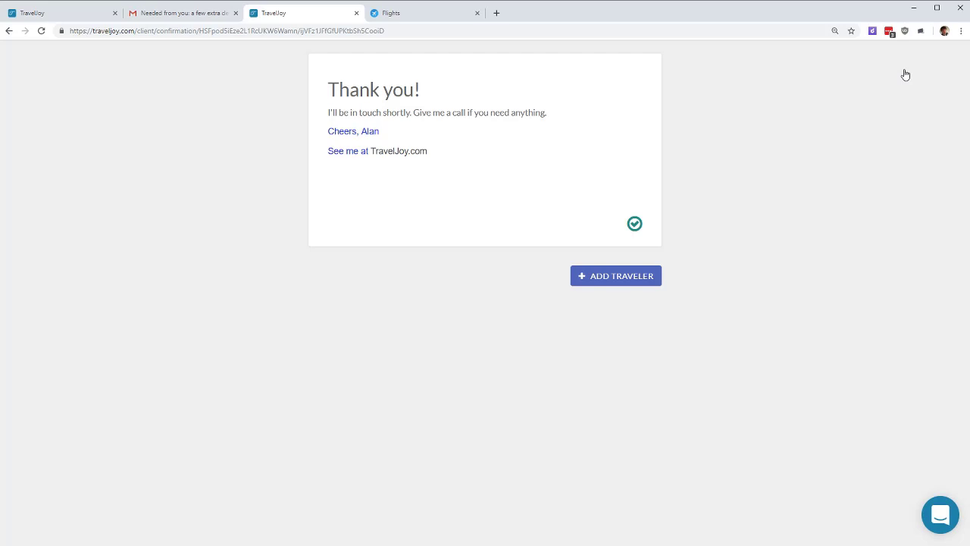
Step: Close the form tab, trash the inquiry email in Gmail, and reload the OBX trip page
click(355, 18)
click(208, 86)
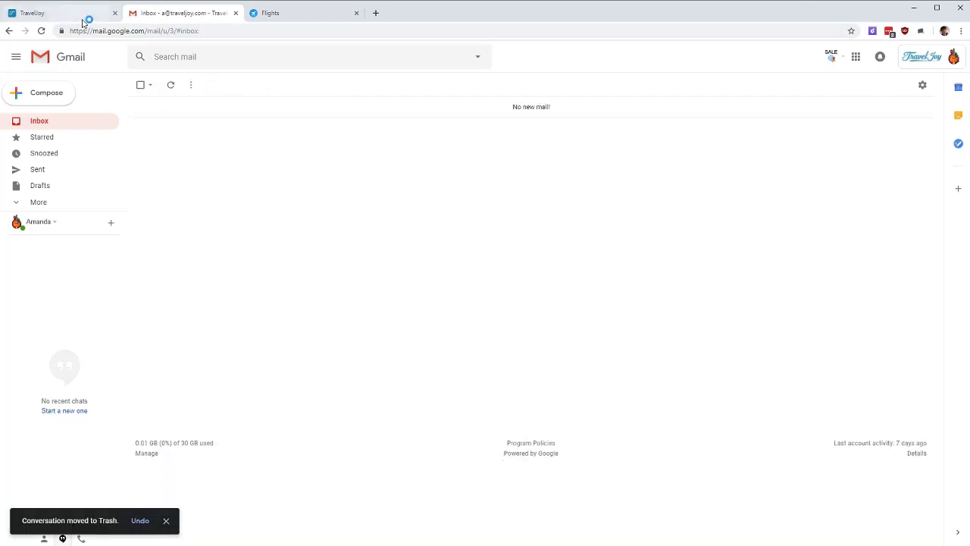
click(83, 21)
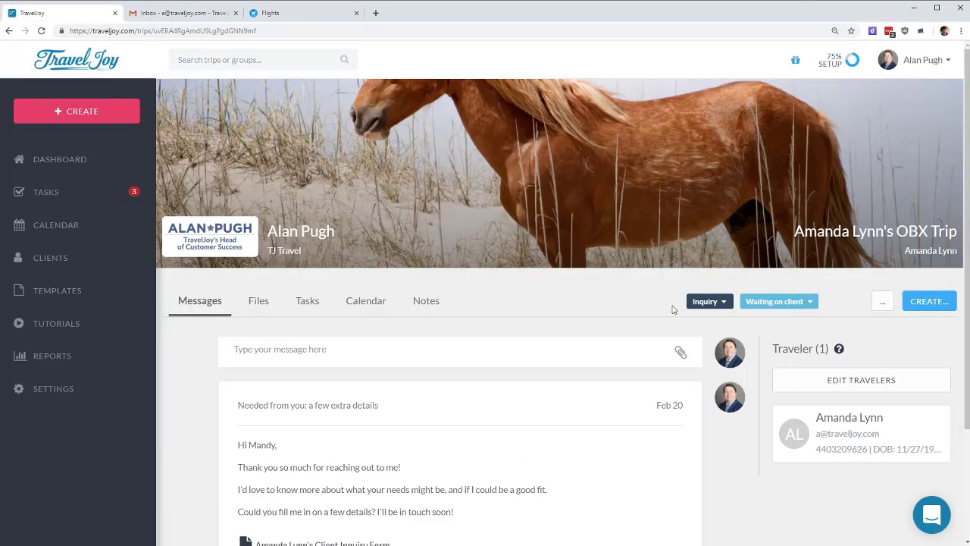
key(F5)
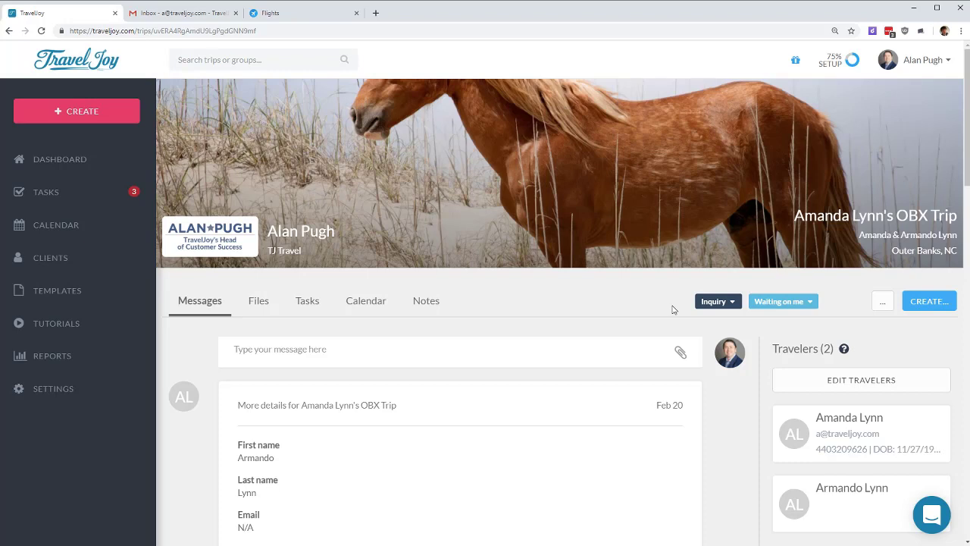
scroll(614, 325, down, 10)
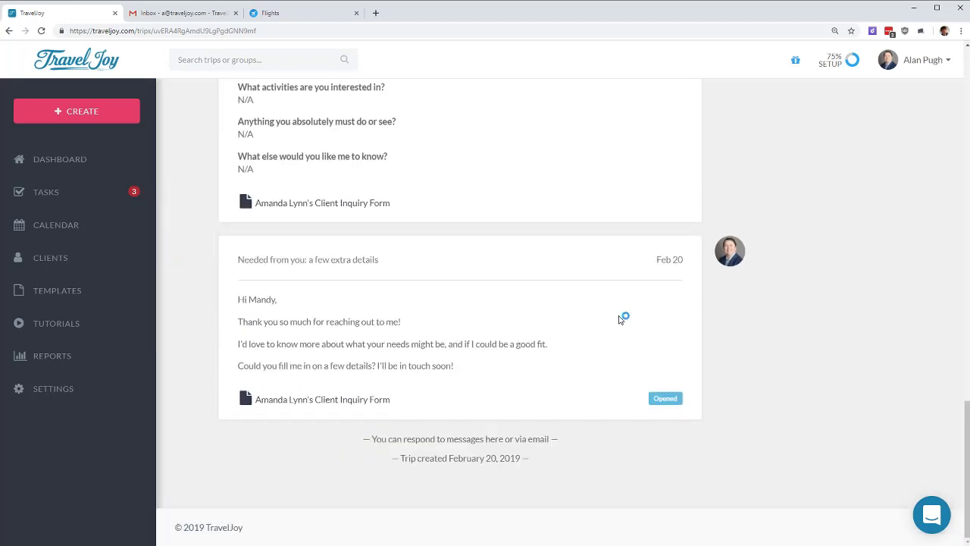
mouse_move(666, 261)
drag(238, 298, 456, 371)
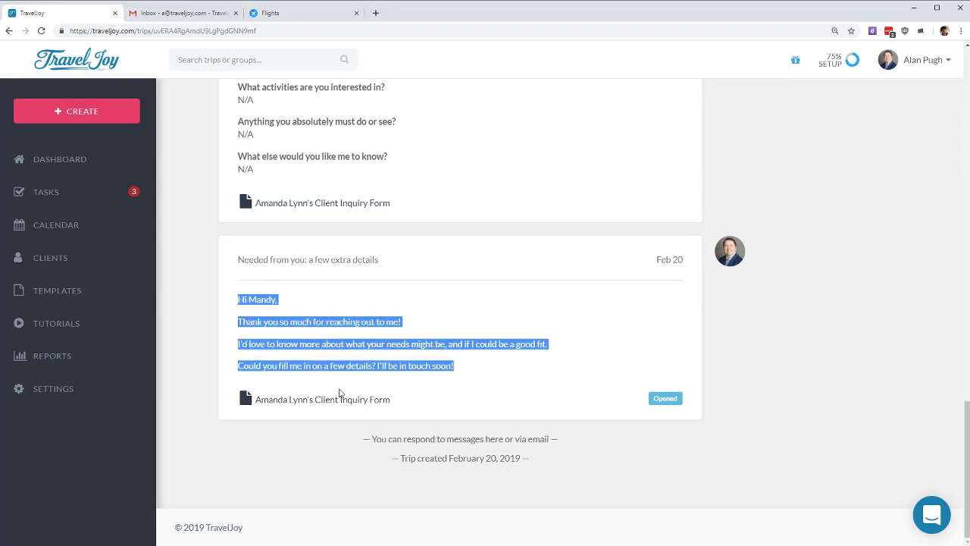
drag(415, 399, 255, 399)
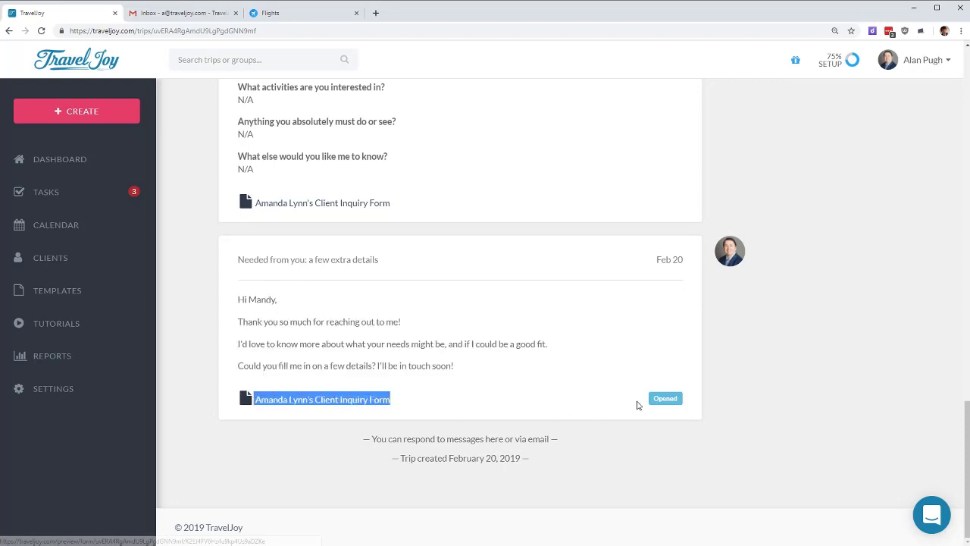
mouse_move(670, 400)
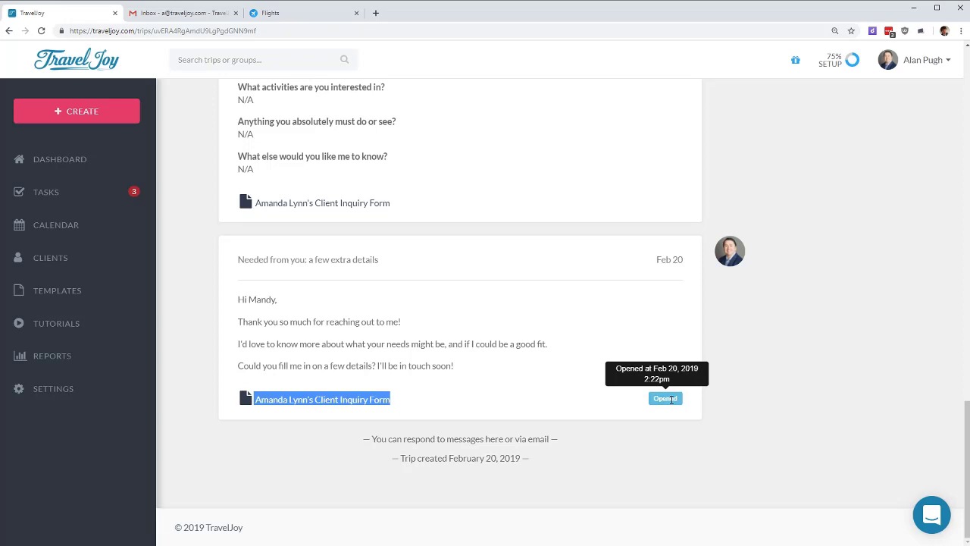
click(855, 363)
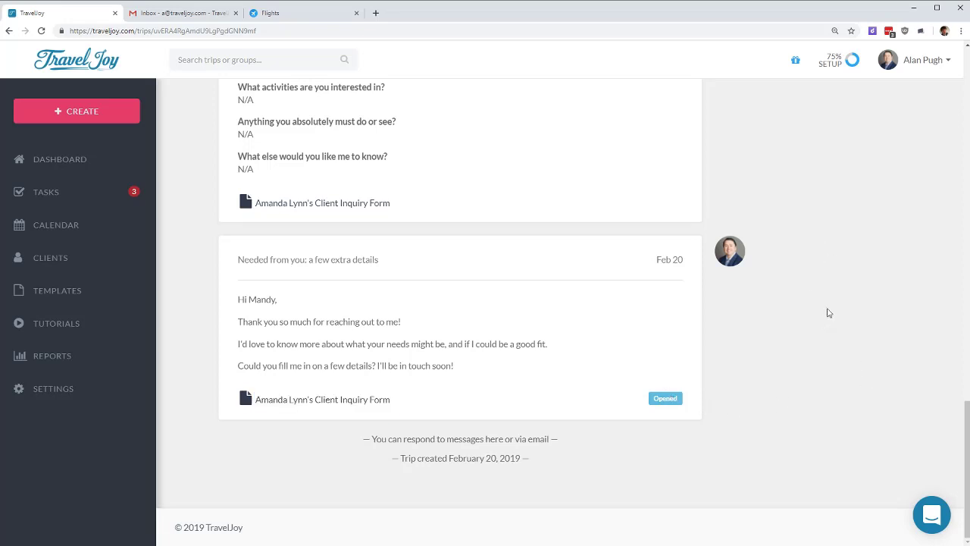
scroll(823, 284, up, 3)
scroll(822, 278, up, 3)
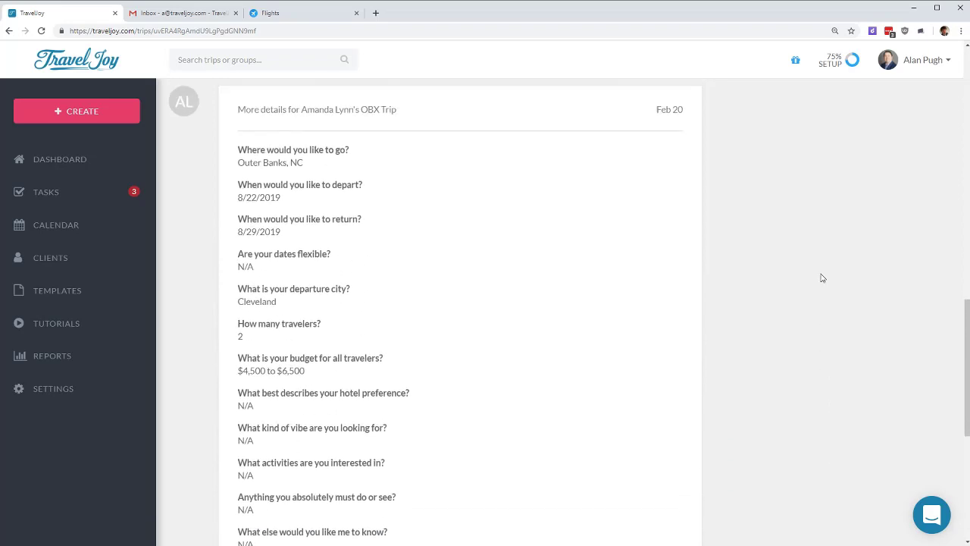
drag(237, 188, 407, 187)
click(407, 186)
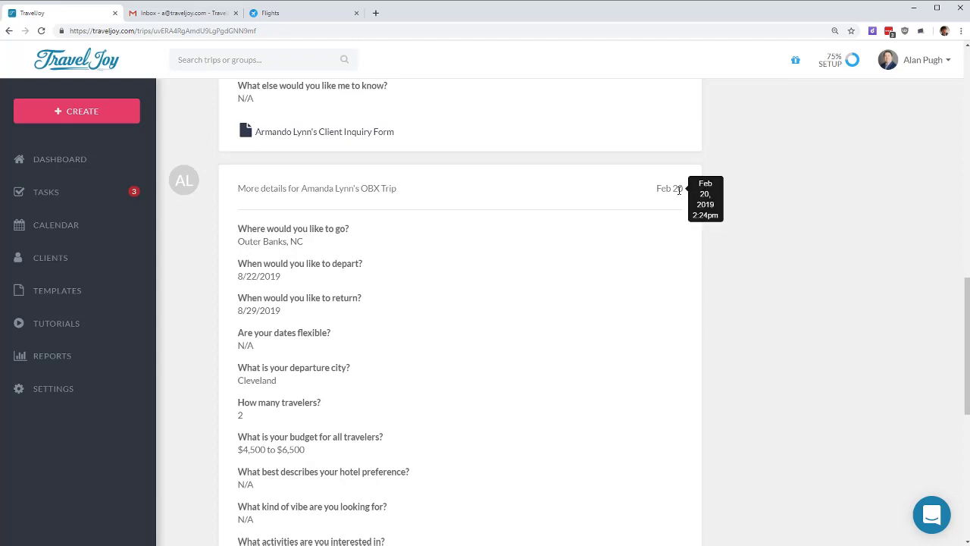
scroll(679, 190, down, 5)
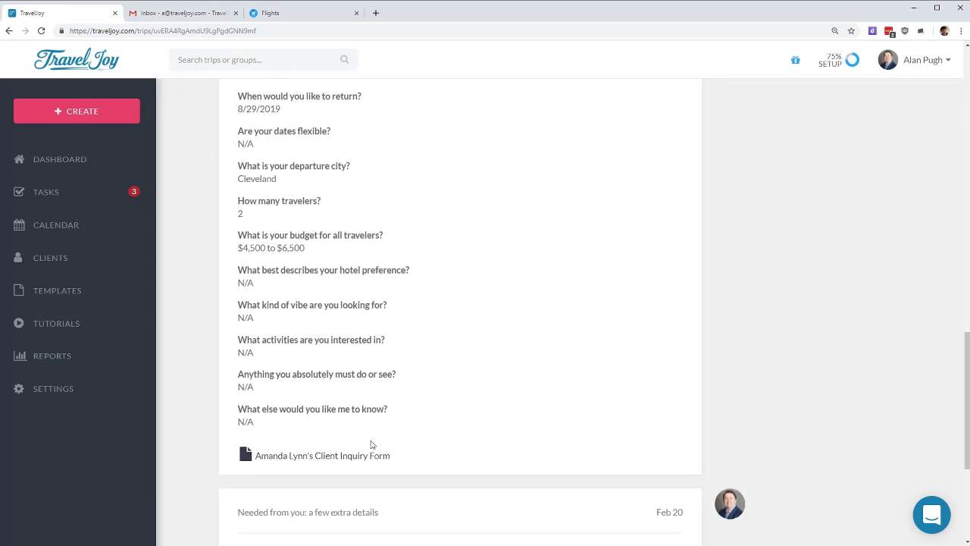
scroll(417, 444, up, 6)
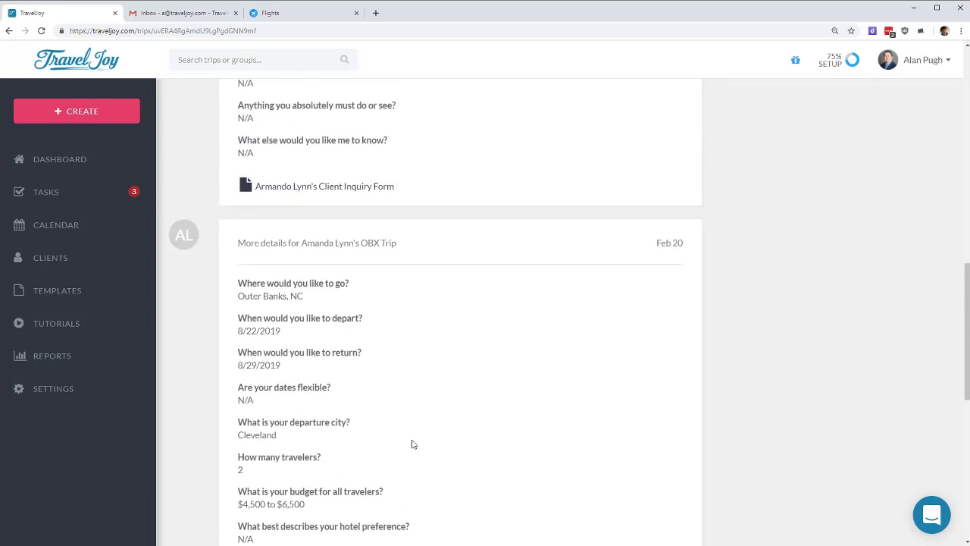
scroll(413, 444, up, 4)
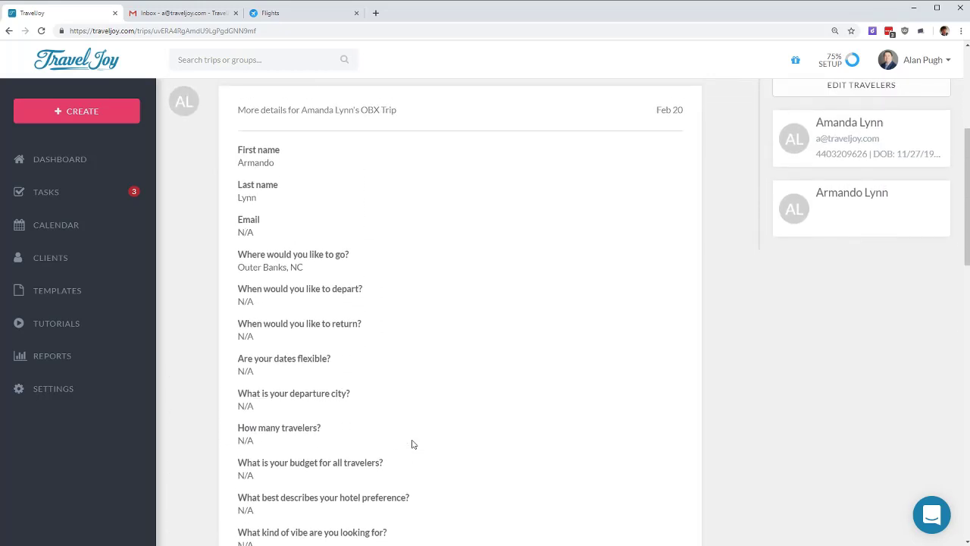
drag(236, 165, 426, 158)
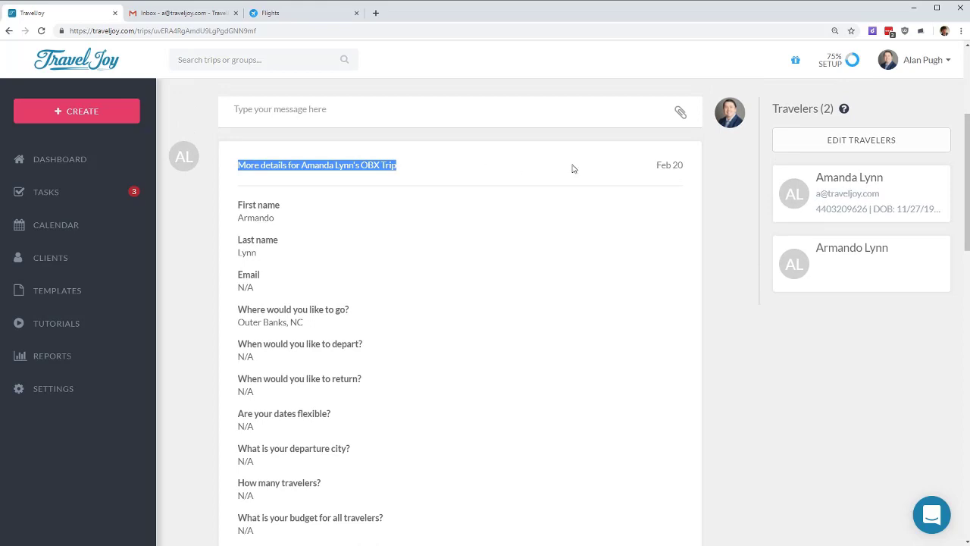
mouse_move(663, 165)
scroll(553, 318, down, 2)
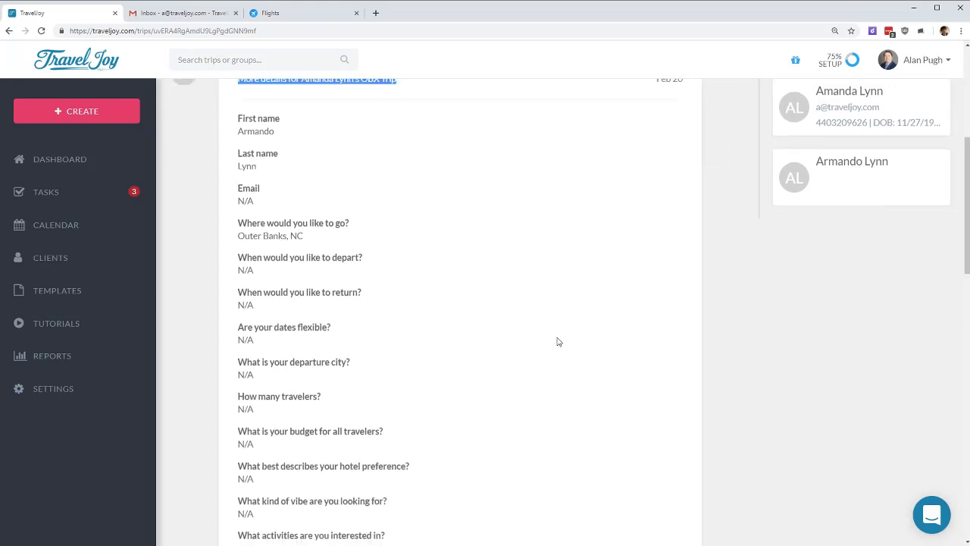
scroll(560, 350, down, 2)
drag(394, 435, 255, 449)
scroll(516, 411, up, 4)
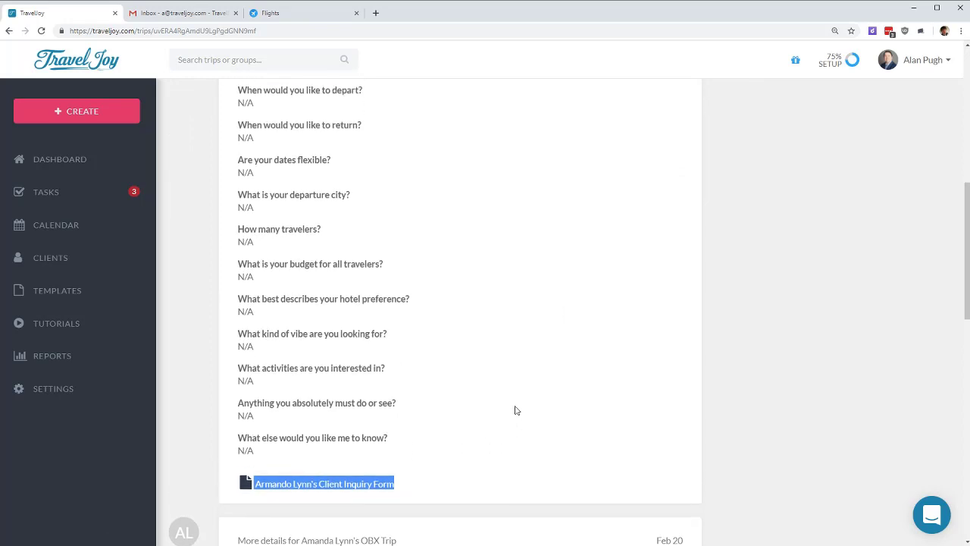
scroll(516, 410, up, 3)
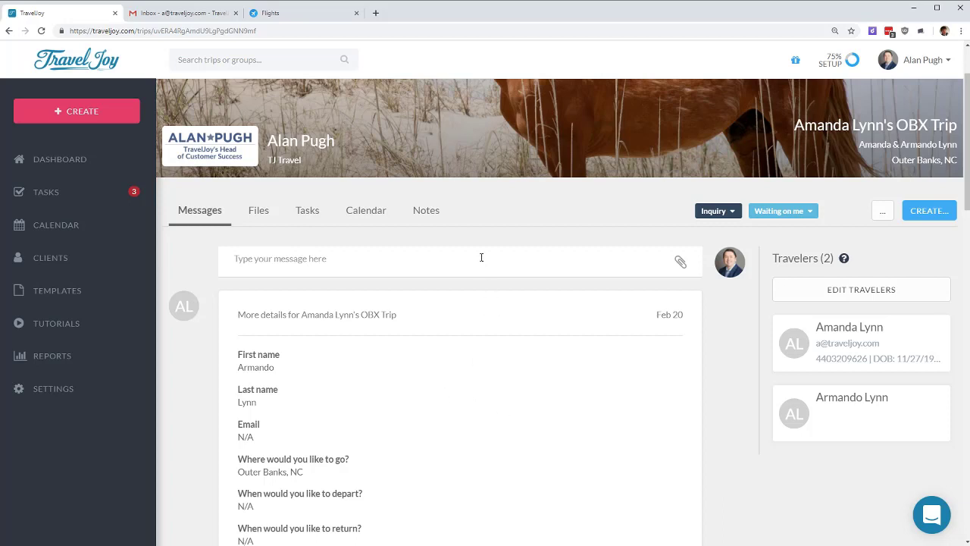
Step: Send the travelers a message greeting the client by nickname above the signature
click(262, 260)
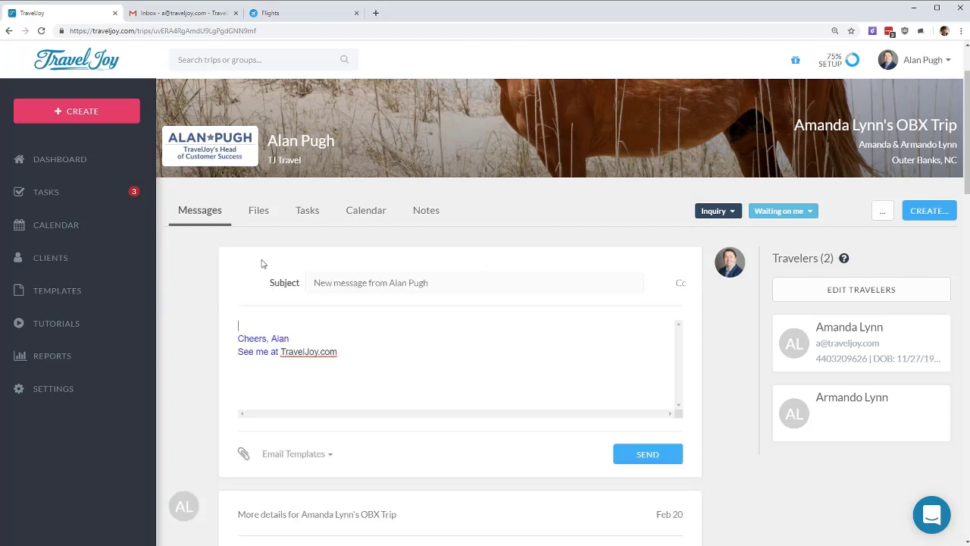
text(Hi Mandy!)
key(Return)
key(Return)
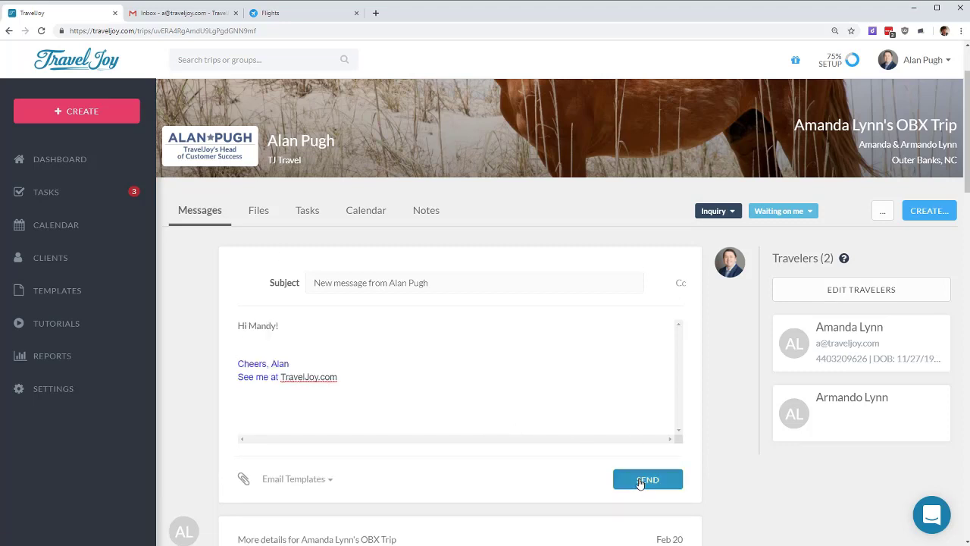
click(639, 479)
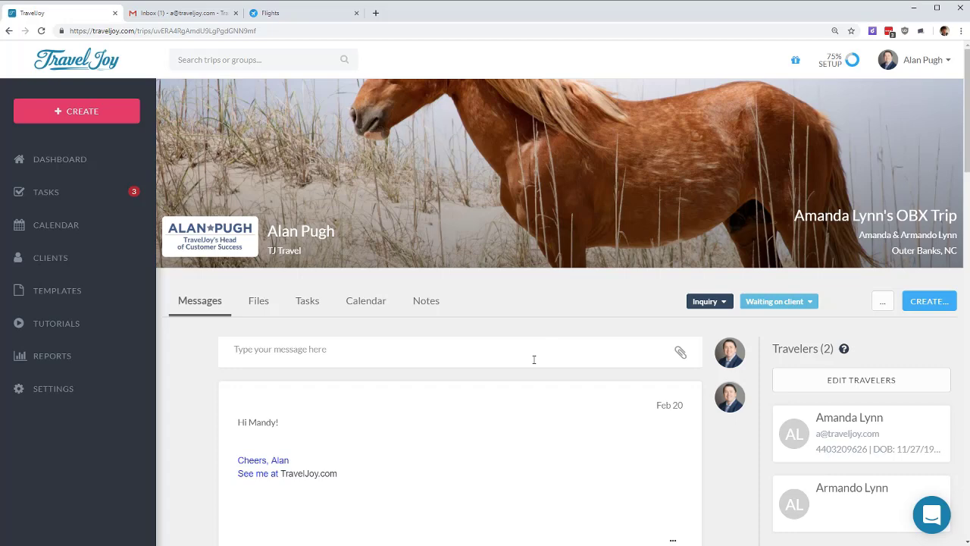
Step: Delete the new trip notification email from the Gmail inbox and go back to the trip page
click(186, 13)
click(141, 107)
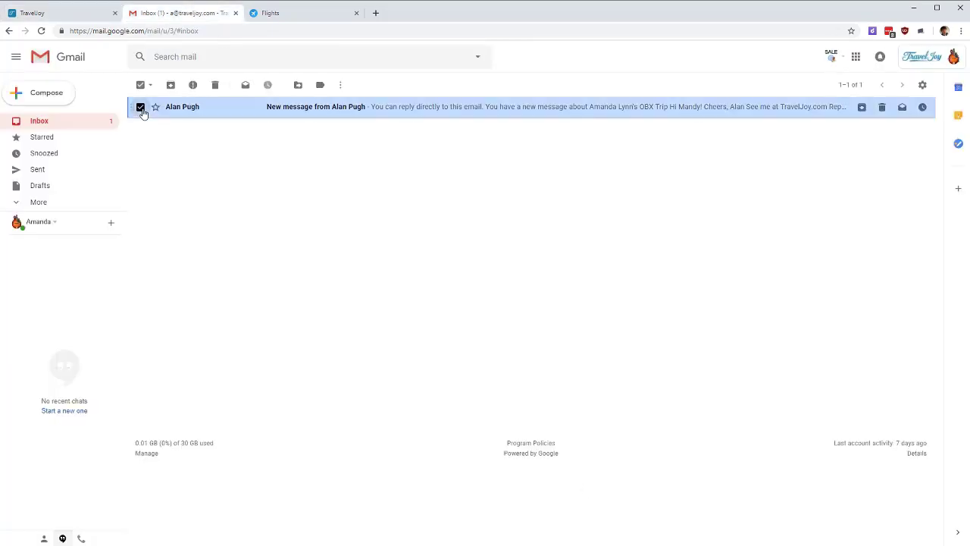
click(218, 93)
click(81, 14)
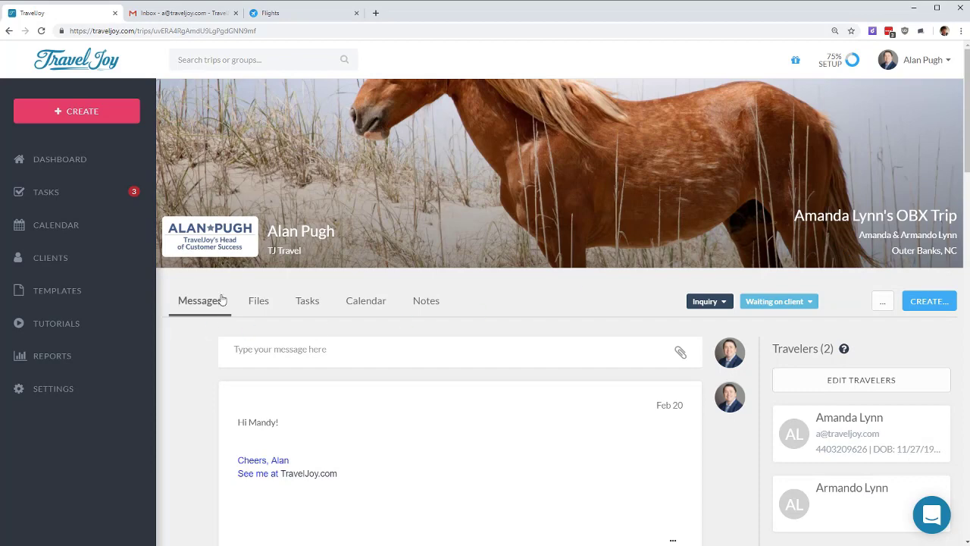
Step: Review the two submitted inquiry forms under Files, then bring up the trip's empty Tasks list
click(260, 303)
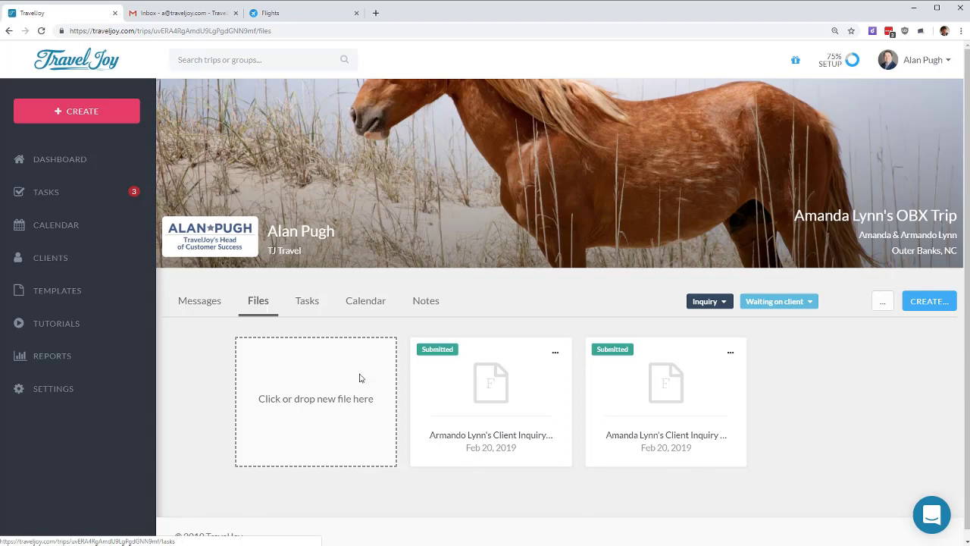
drag(606, 435, 670, 438)
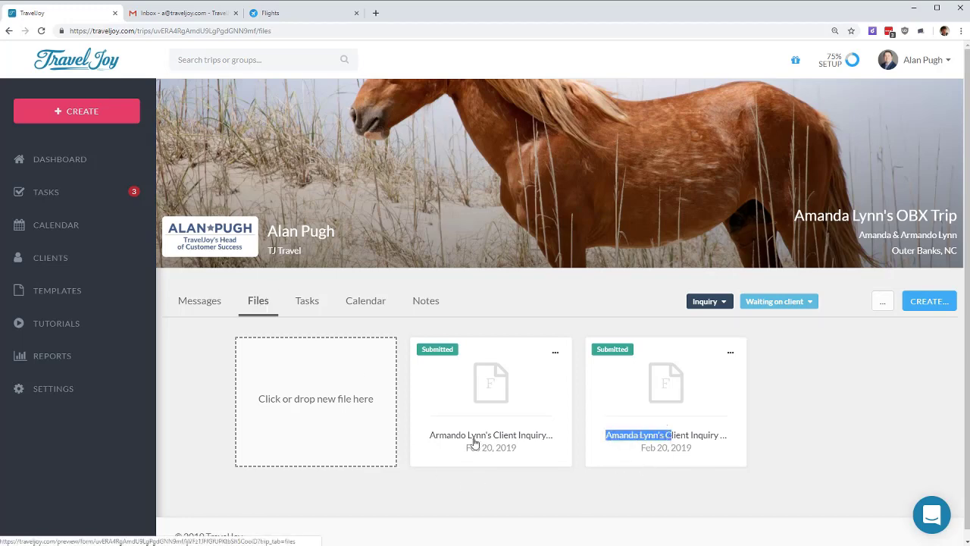
drag(430, 436, 492, 438)
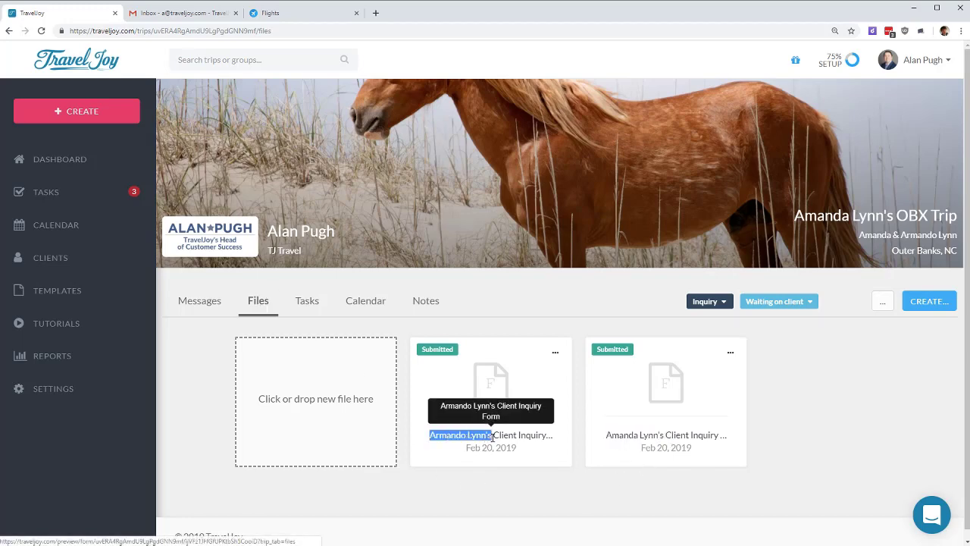
click(836, 427)
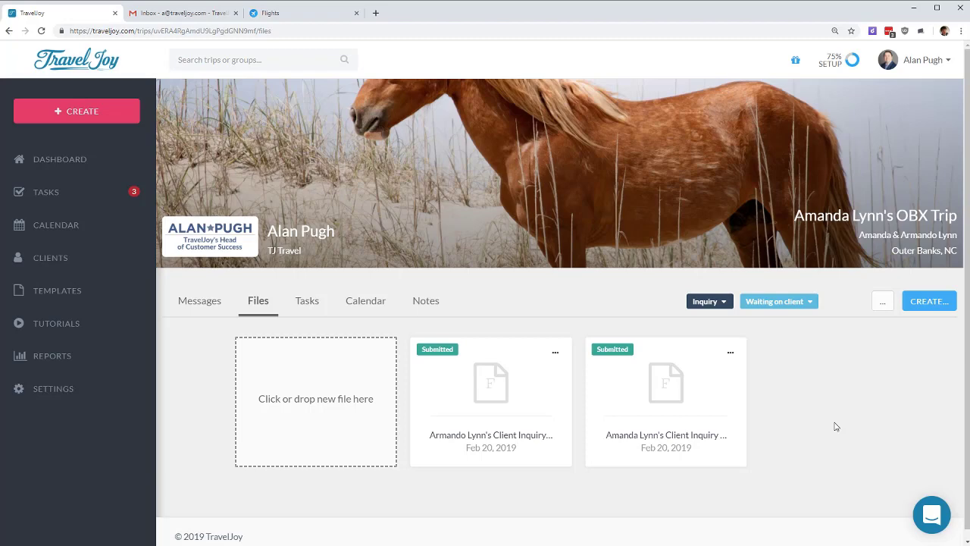
click(301, 302)
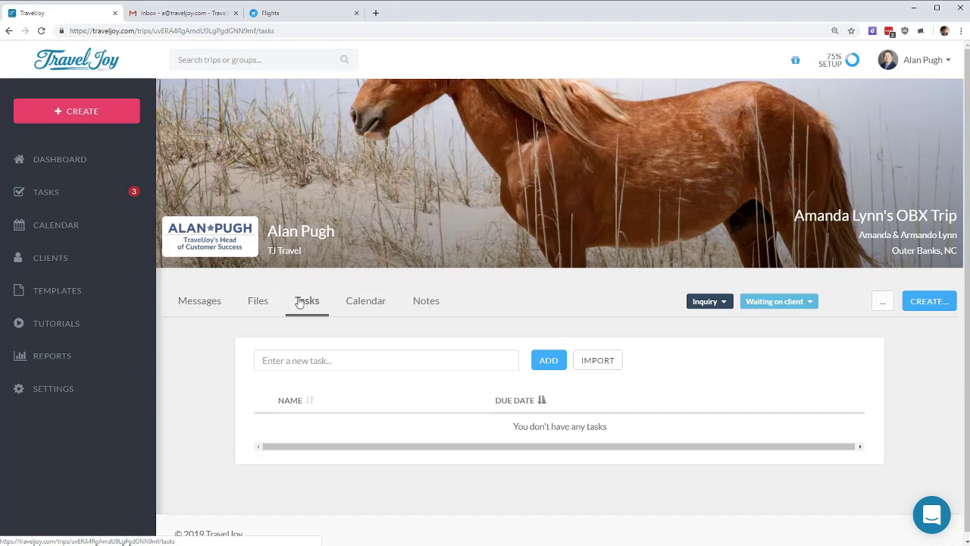
Step: Add a 'Send Welcome Home Email' task to the OBX trip and enable its relative due date
click(326, 361)
click(339, 384)
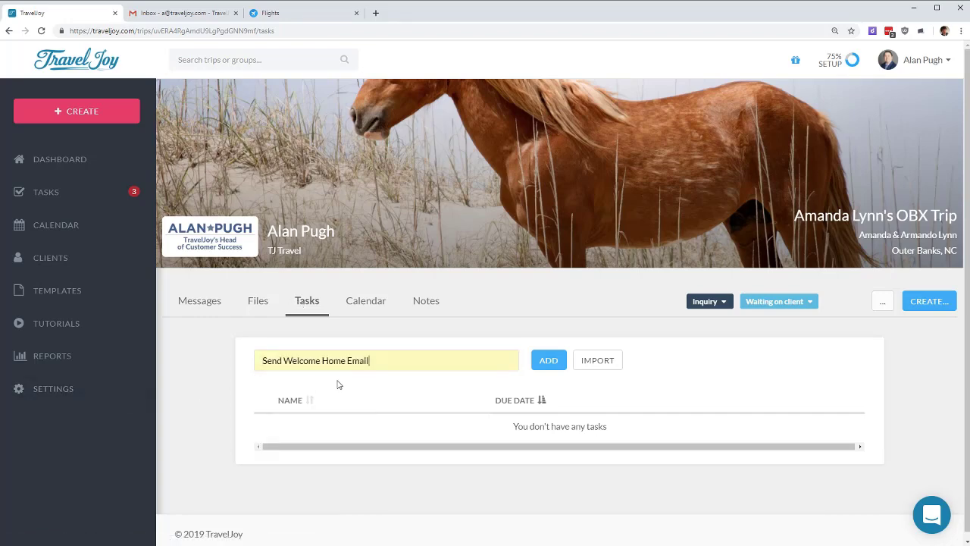
click(548, 364)
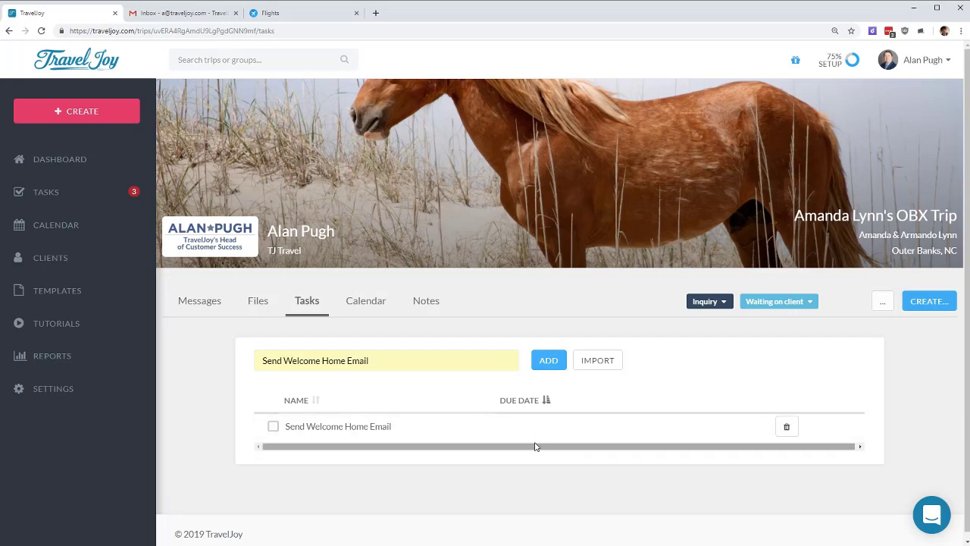
click(388, 428)
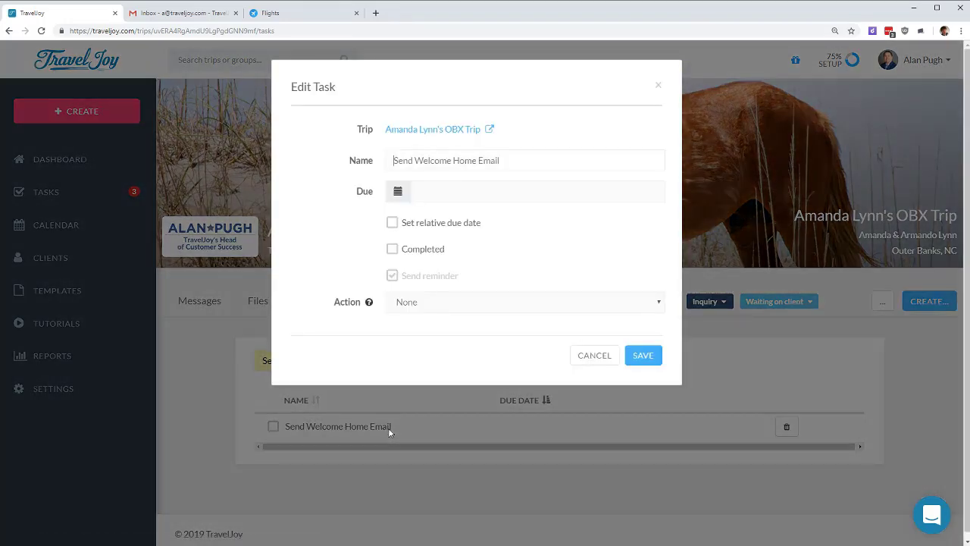
click(437, 224)
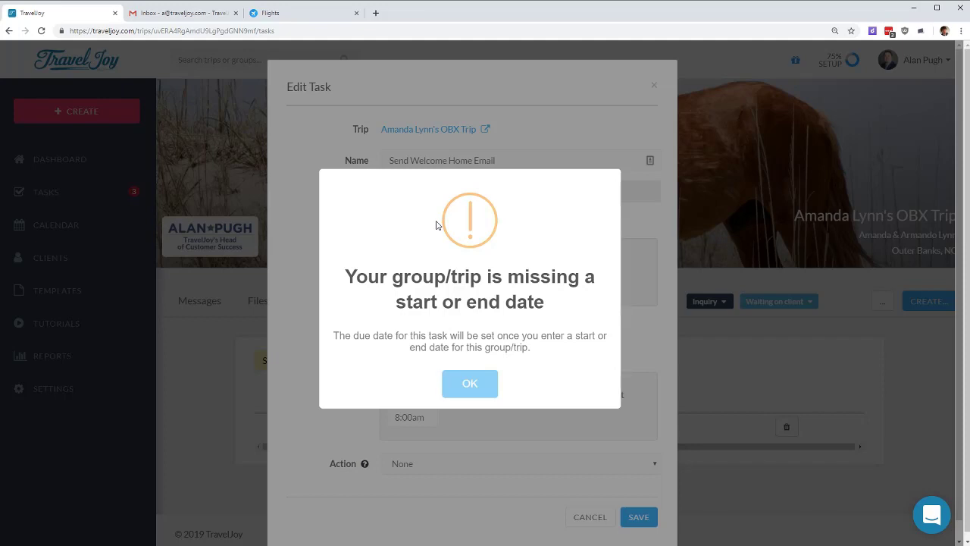
Step: Dismiss the missing-trip-dates warning and set the task due 1 day after the trip end date
click(479, 385)
click(411, 258)
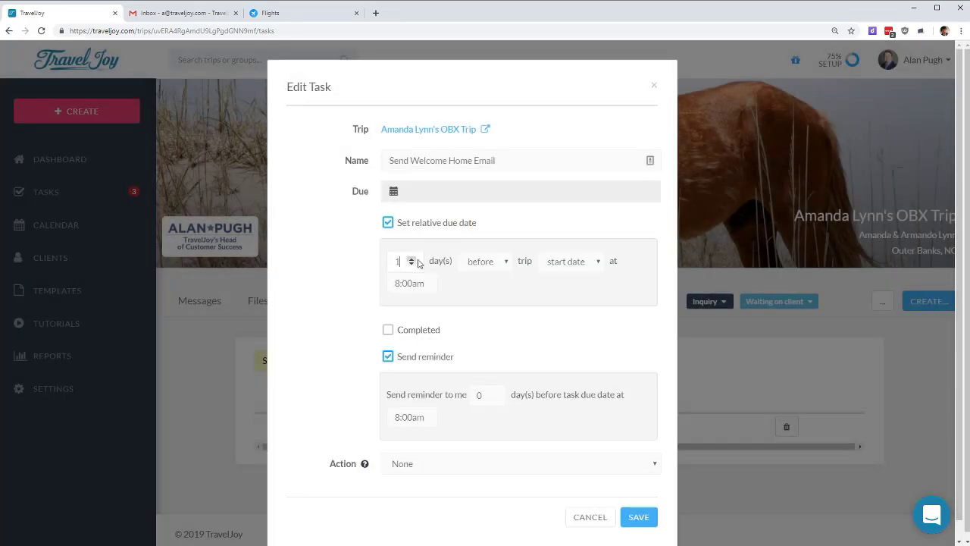
click(475, 263)
click(475, 291)
click(564, 261)
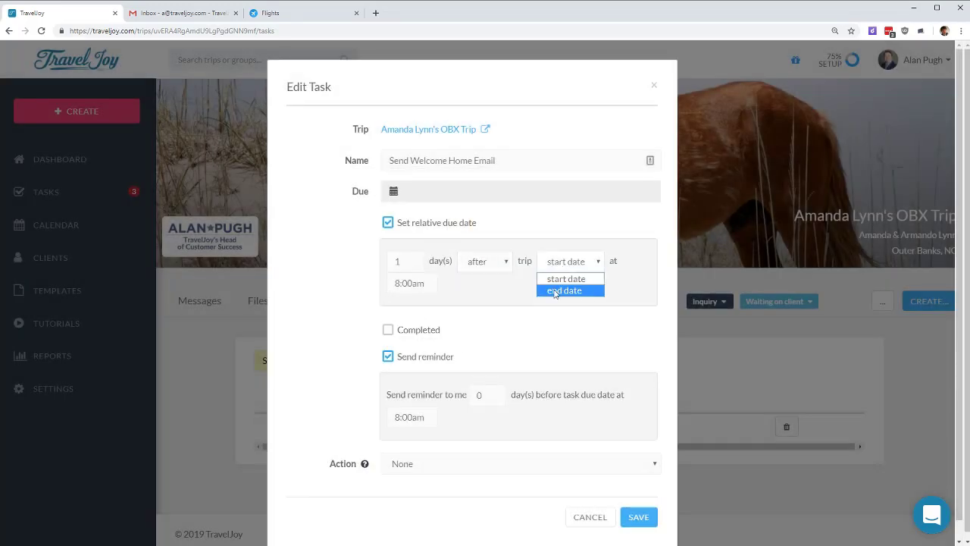
click(555, 291)
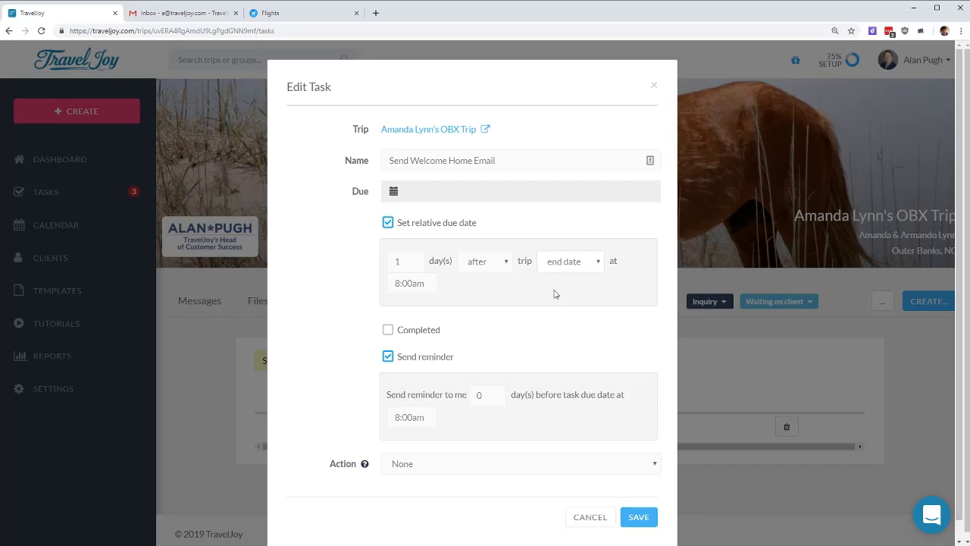
Step: Set the task action to Send email with 'Welcome Home Email (default)' and save it
click(432, 466)
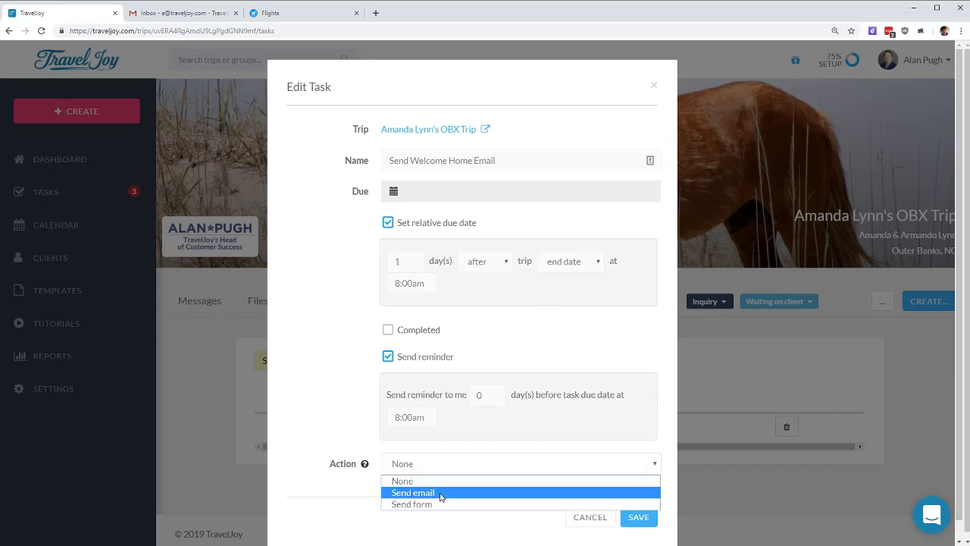
click(441, 492)
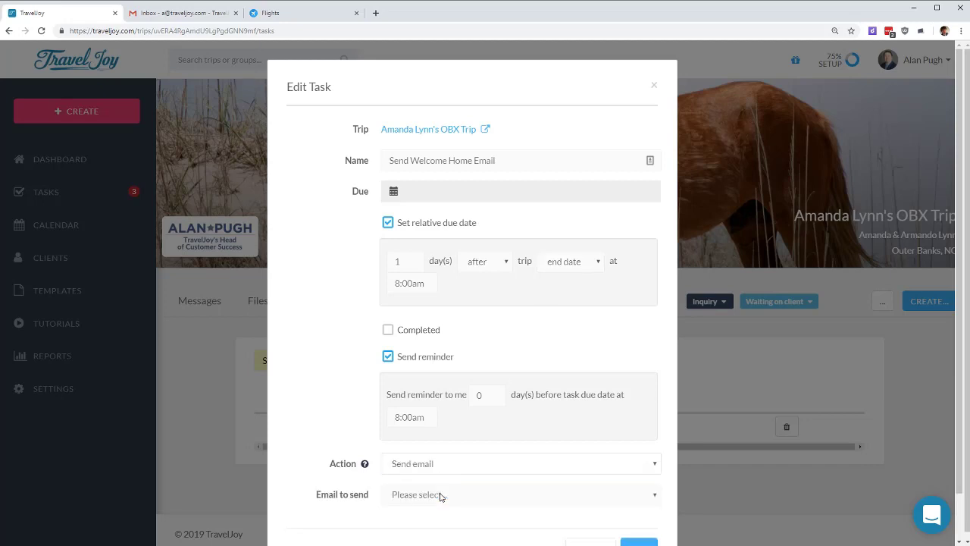
click(496, 494)
scroll(489, 459, down, 1)
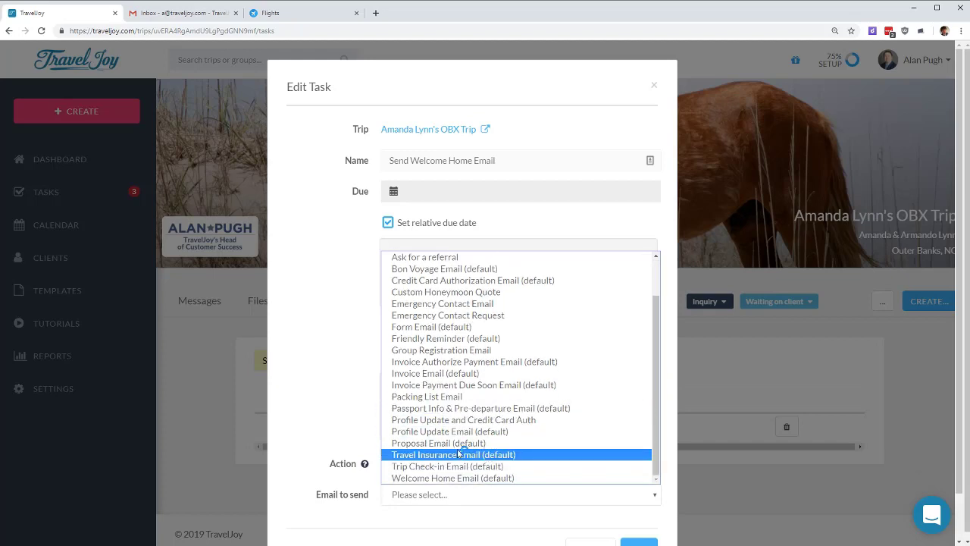
click(423, 480)
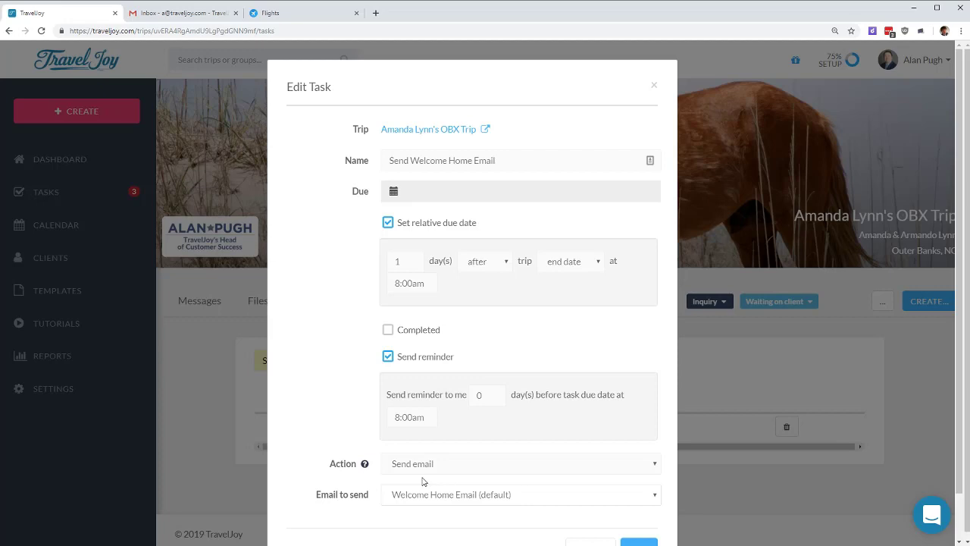
scroll(422, 481, down, 1)
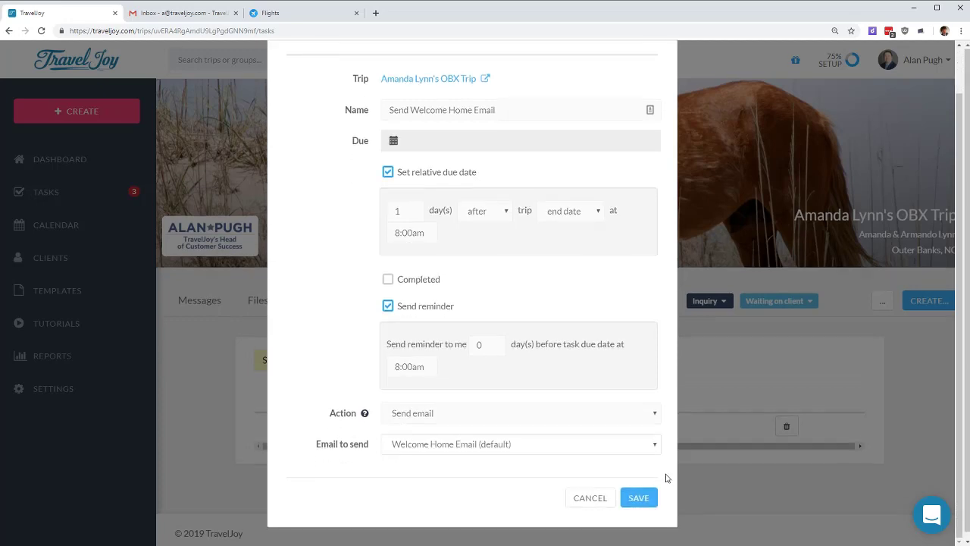
click(644, 501)
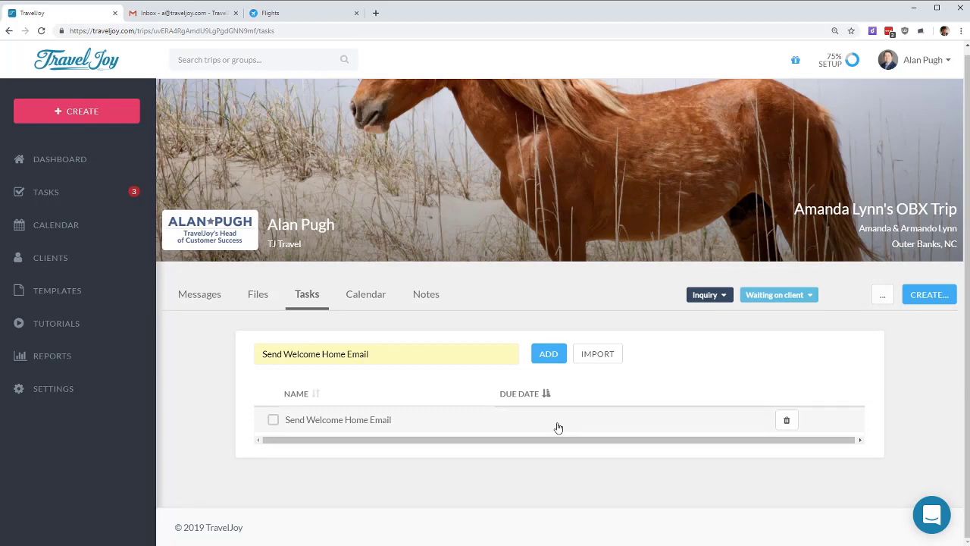
Step: Open the OBX trip's details for editing from its extra options menu
click(880, 303)
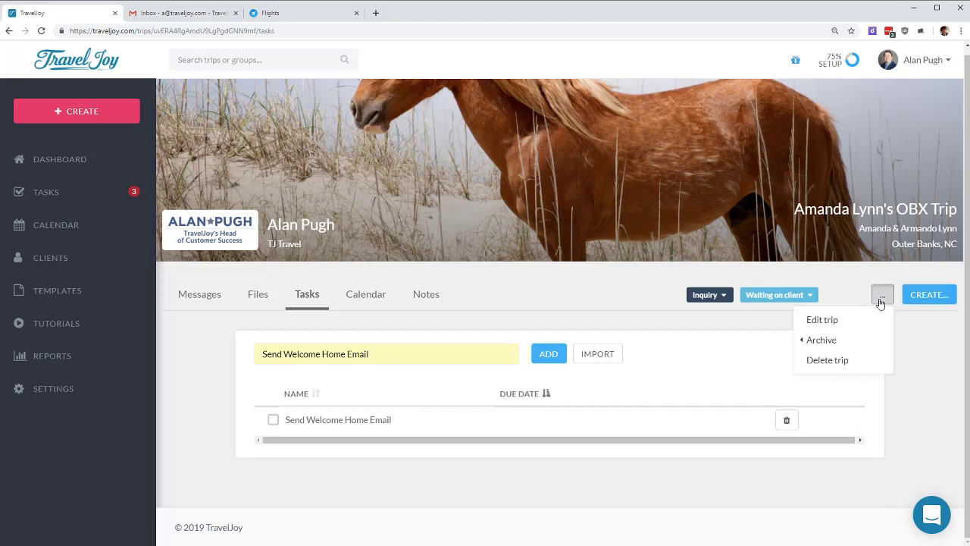
click(823, 320)
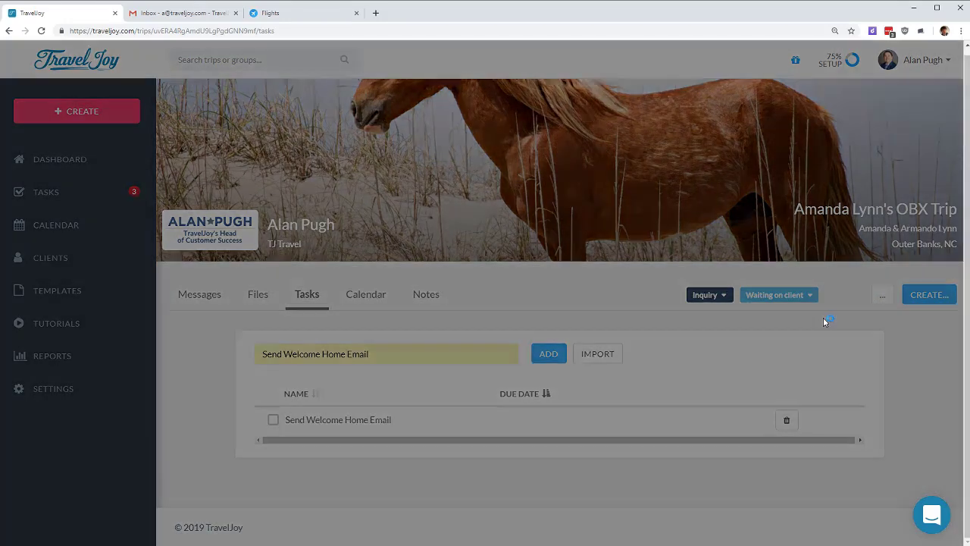
scroll(410, 375, down, 2)
scroll(412, 363, down, 1)
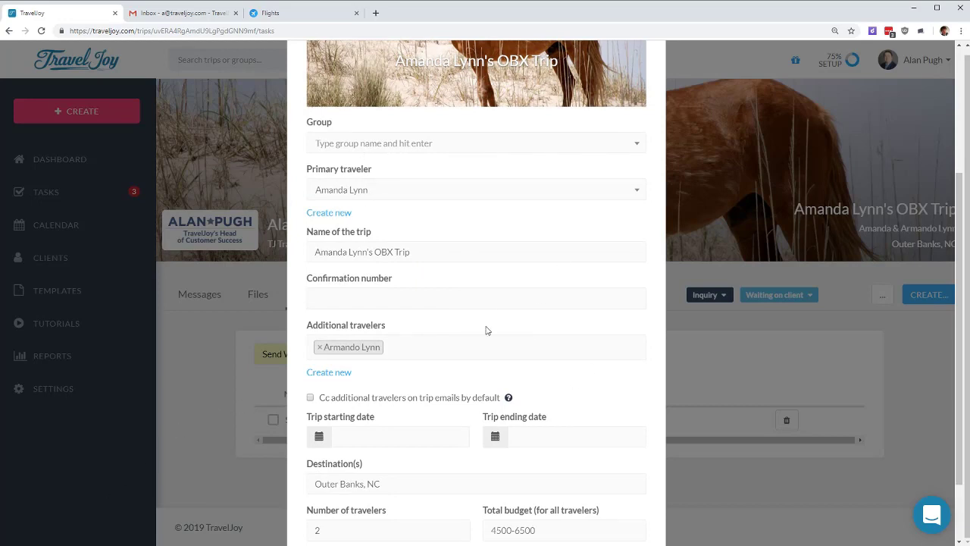
scroll(487, 328, up, 1)
scroll(466, 292, down, 2)
Step: Set the trip dates to August 22 through August 29, 2019, and save
click(398, 349)
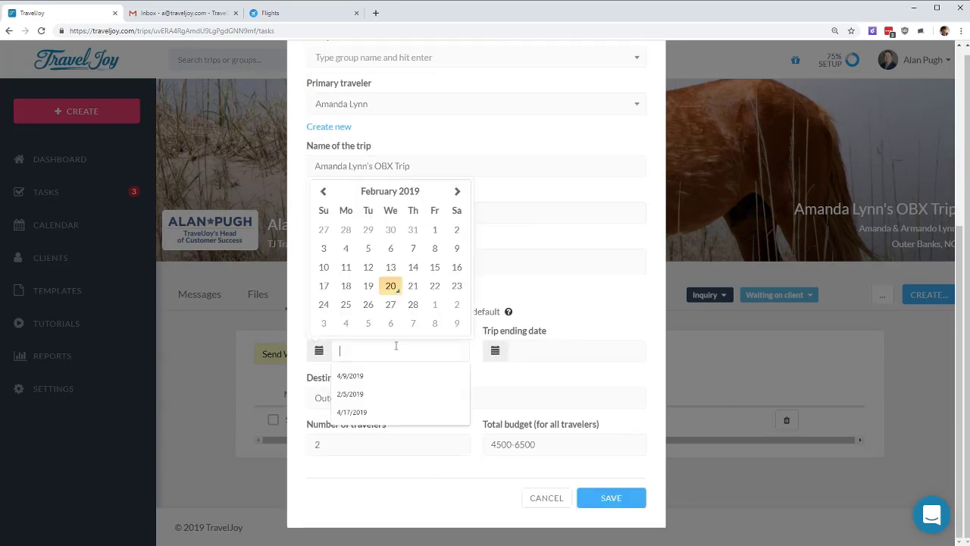
double_click(458, 192)
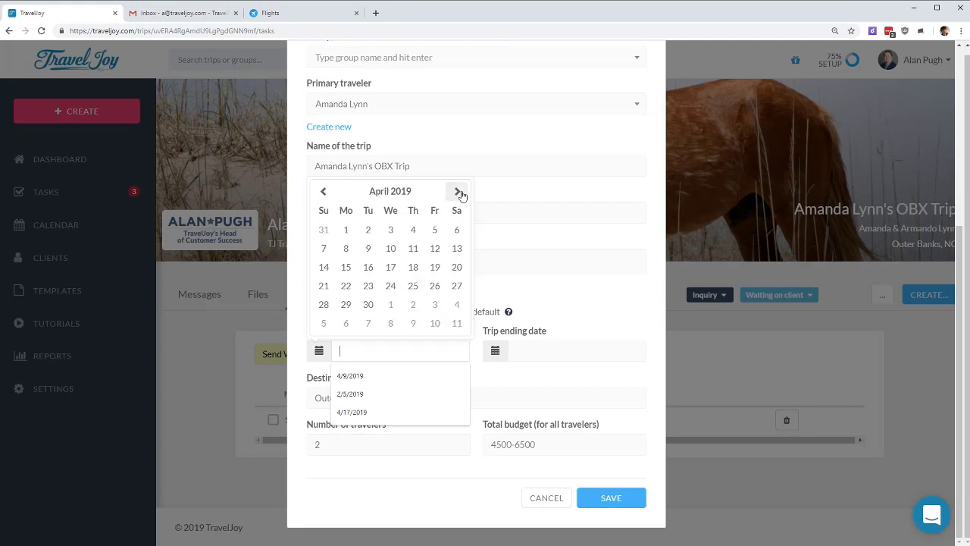
double_click(459, 191)
double_click(459, 192)
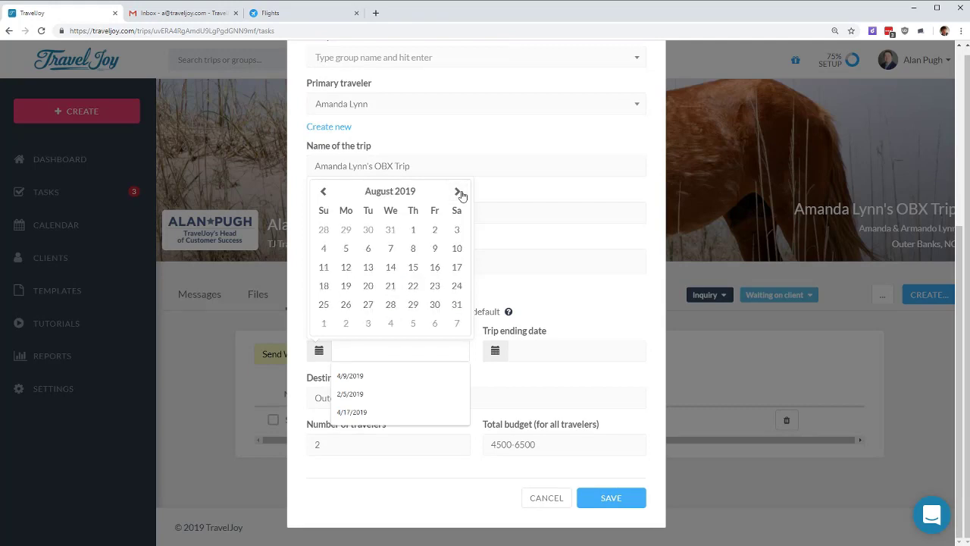
click(413, 286)
click(588, 304)
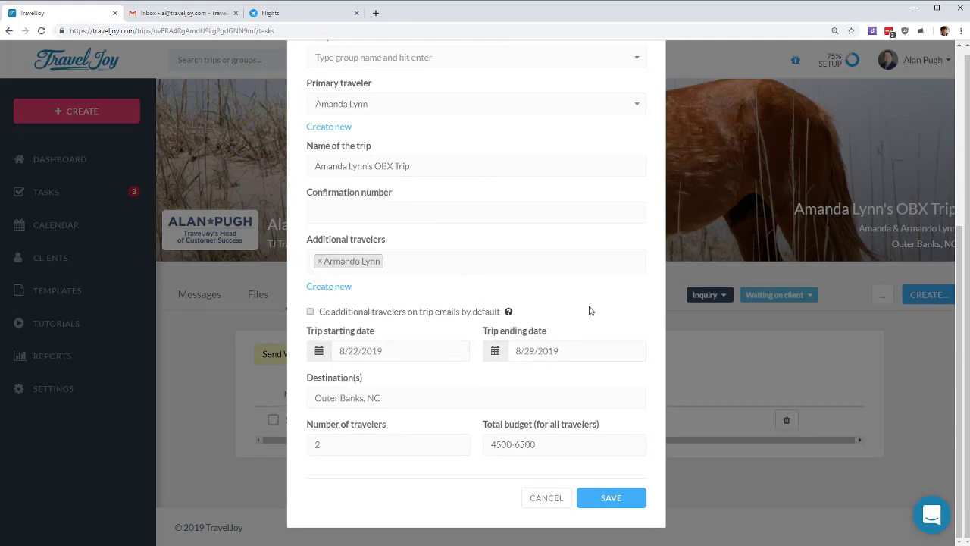
click(621, 503)
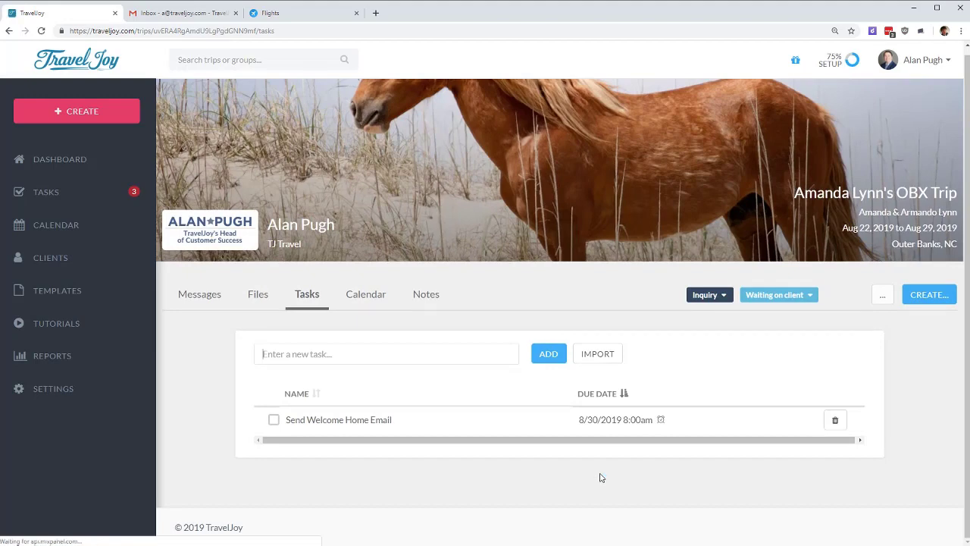
Step: Highlight the Welcome Home task's 8/30/2019 due date, then switch to the trip's Calendar
drag(573, 424, 660, 426)
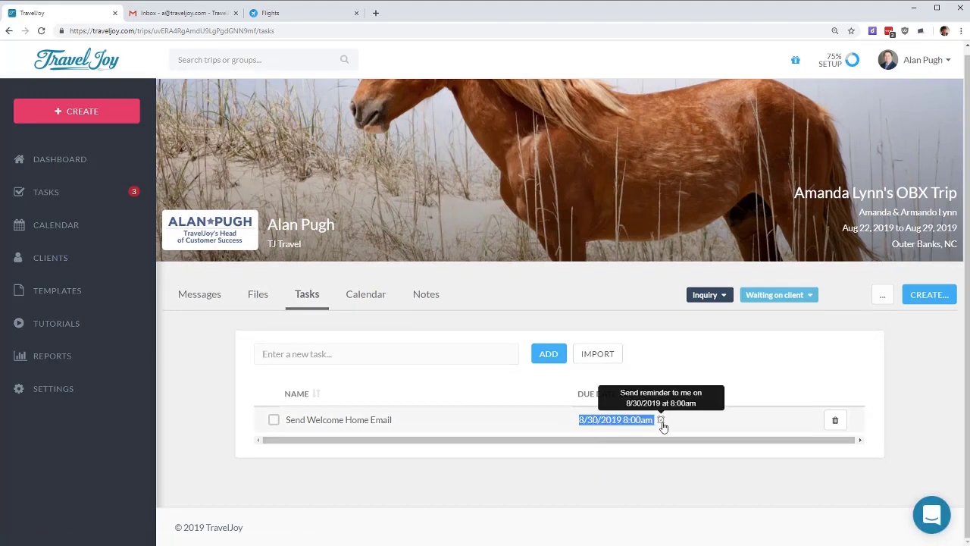
click(680, 498)
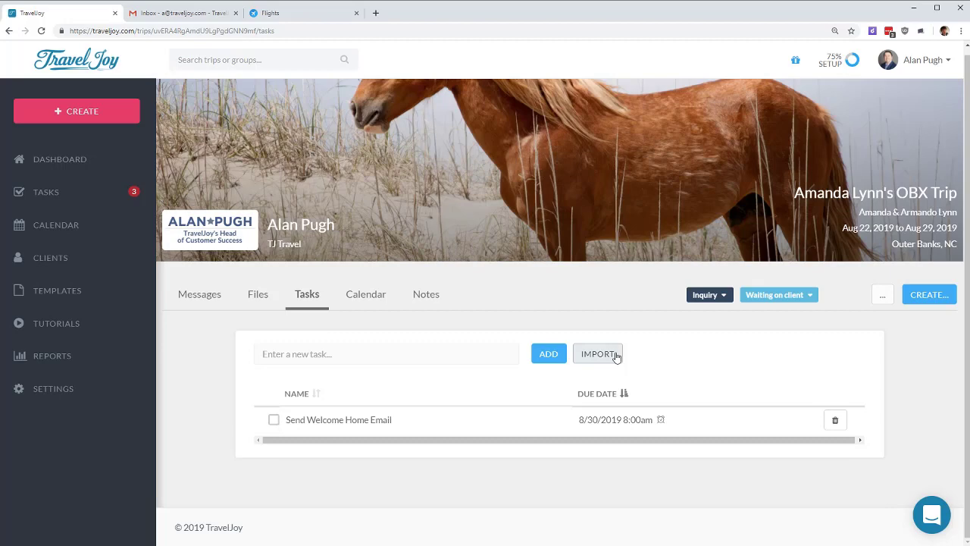
click(379, 300)
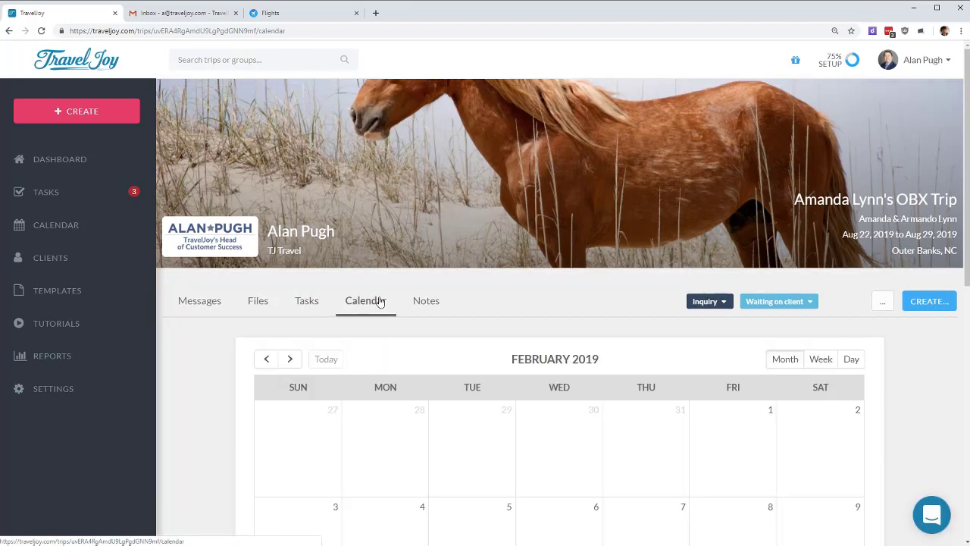
Step: Page the calendar to August 2019 to see the trip and task, then view the trip Notes
click(290, 359)
click(289, 359)
click(290, 359)
click(289, 360)
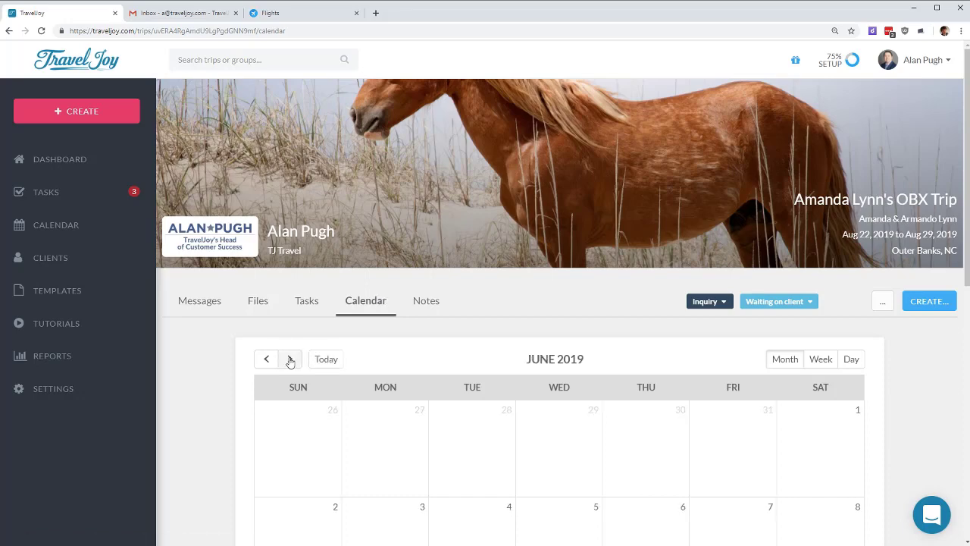
click(289, 359)
scroll(504, 441, down, 3)
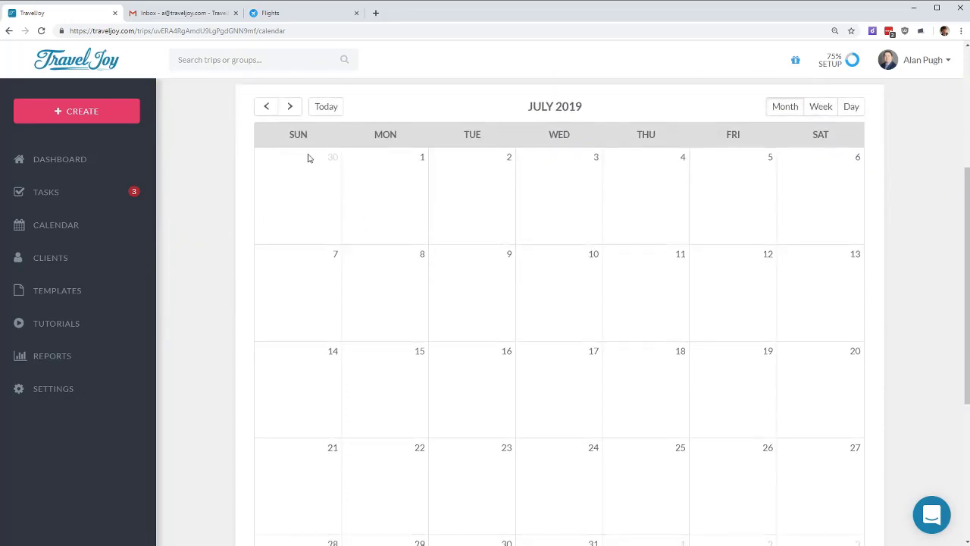
click(291, 107)
scroll(716, 331, down, 2)
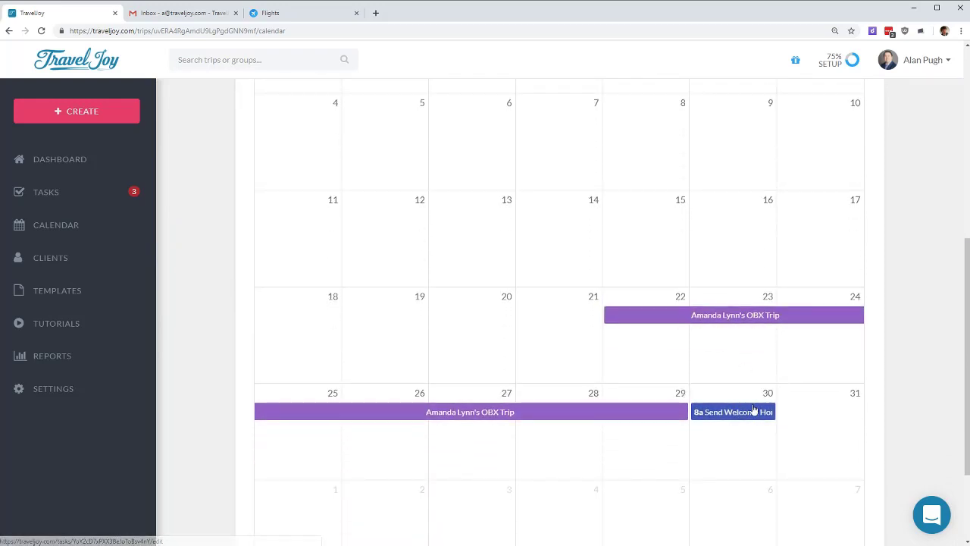
scroll(629, 359, up, 5)
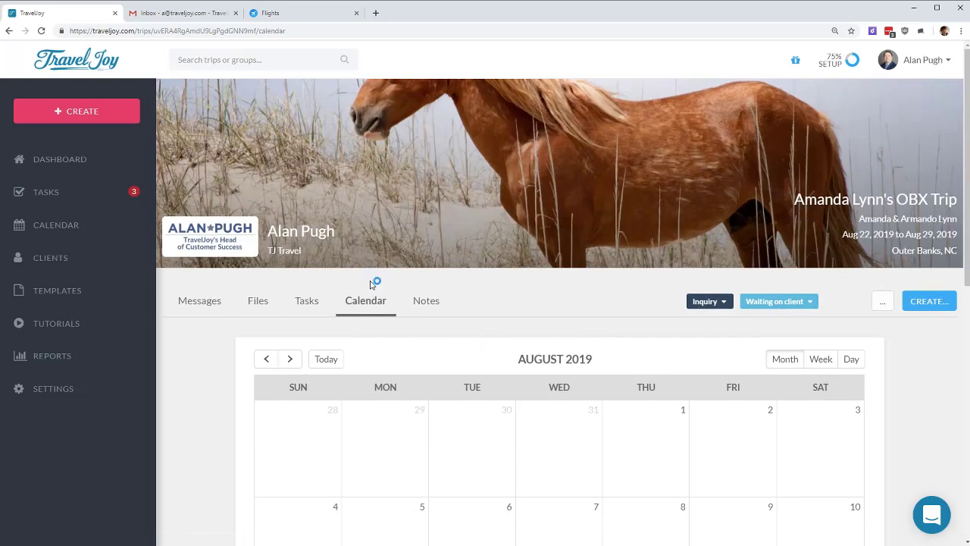
click(434, 306)
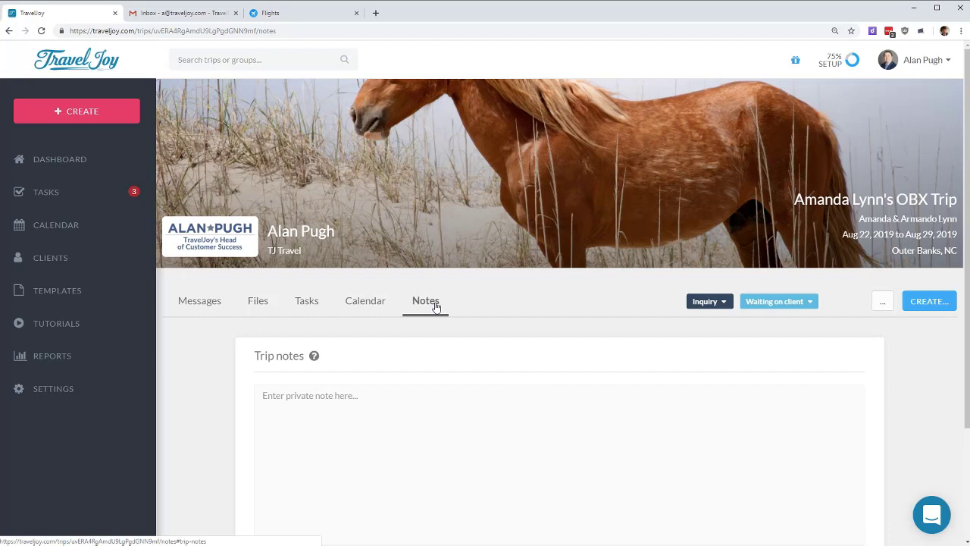
click(444, 440)
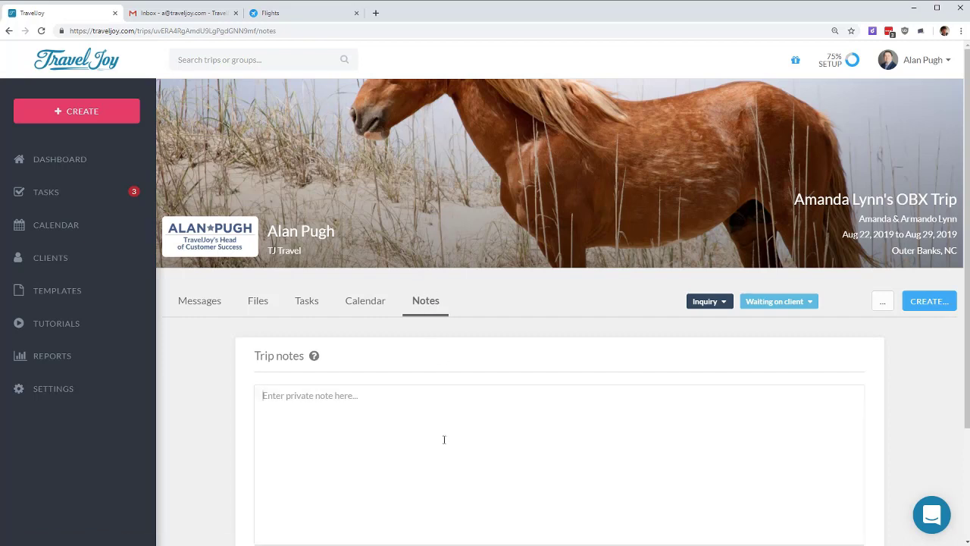
text(Hi!)
scroll(489, 409, down, 2)
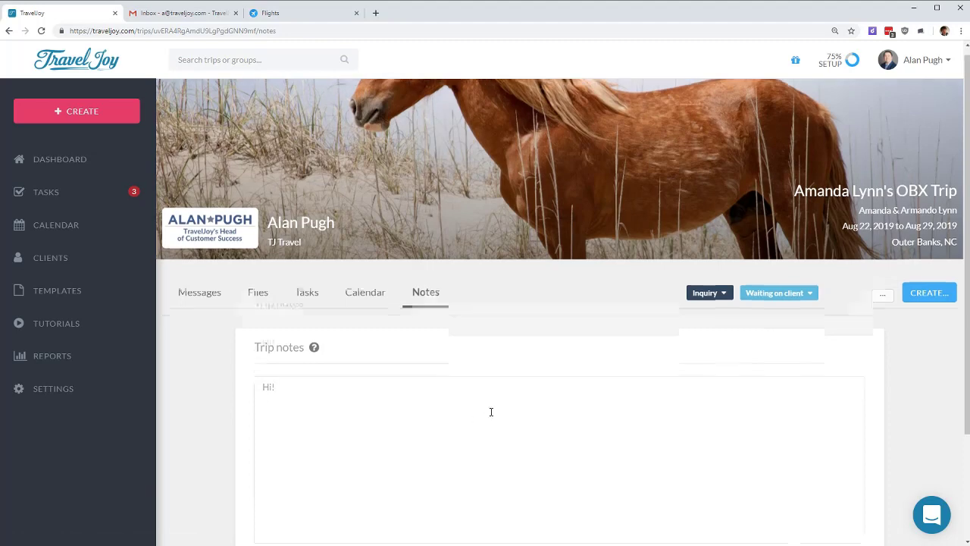
click(816, 438)
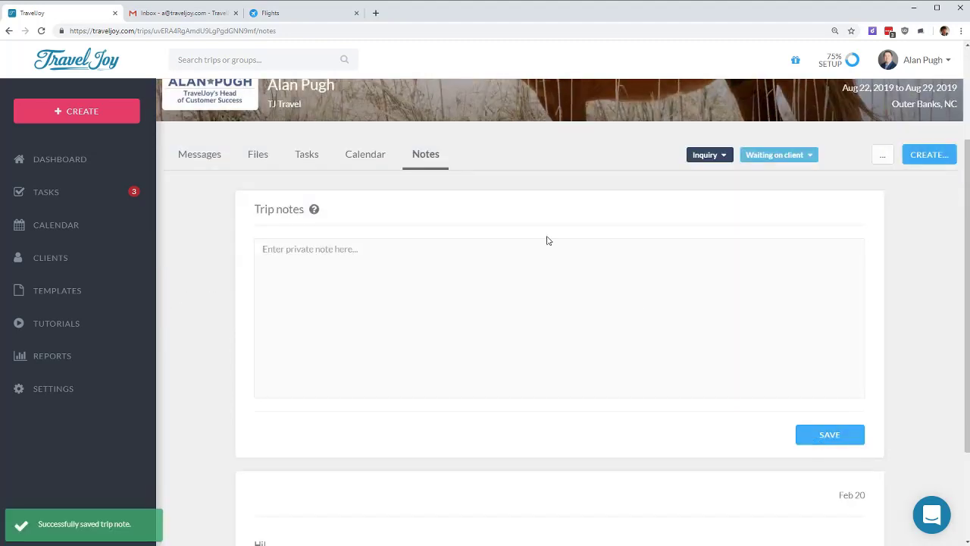
scroll(490, 397, down, 2)
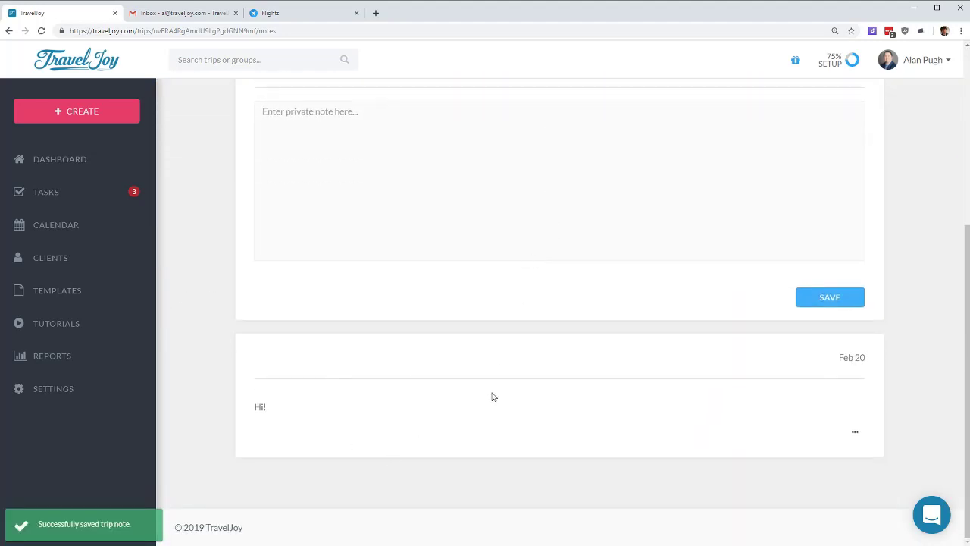
mouse_move(855, 359)
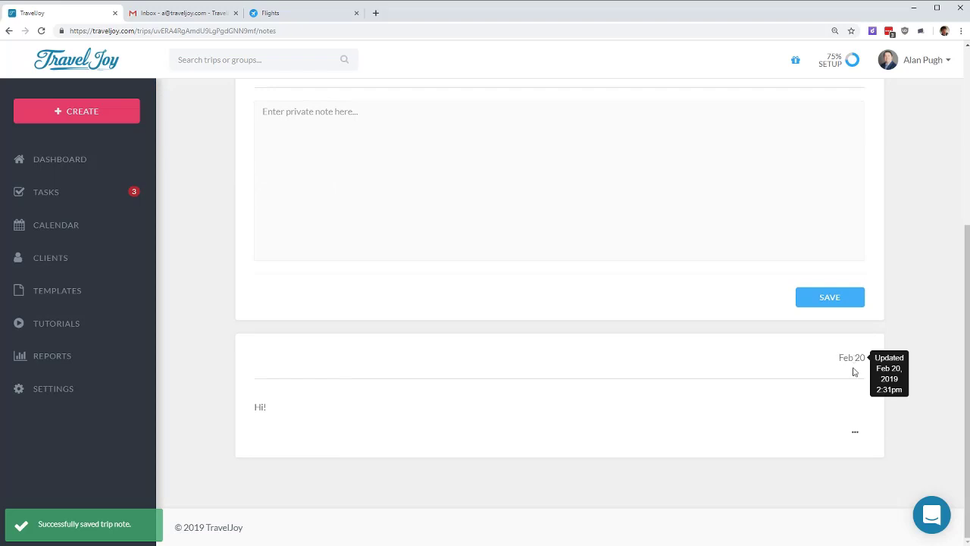
click(854, 433)
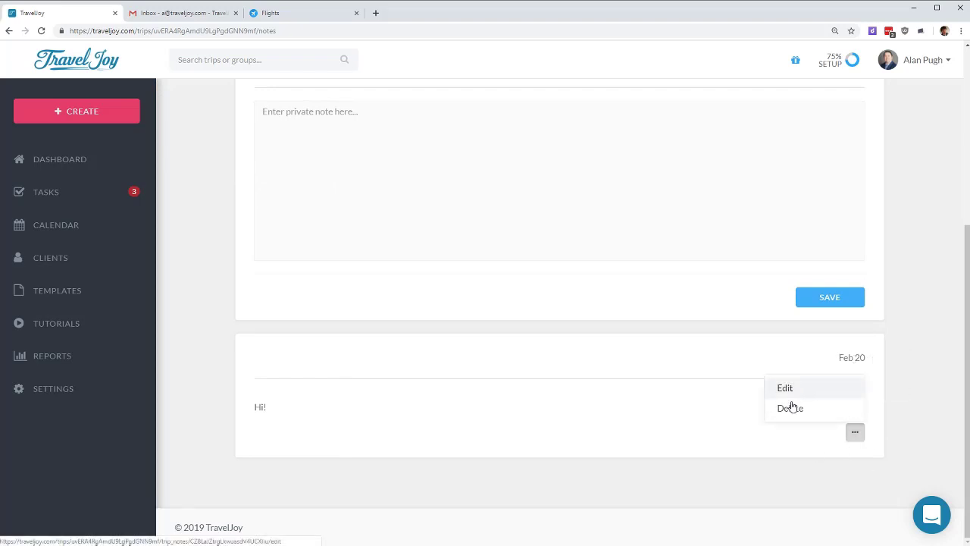
click(786, 416)
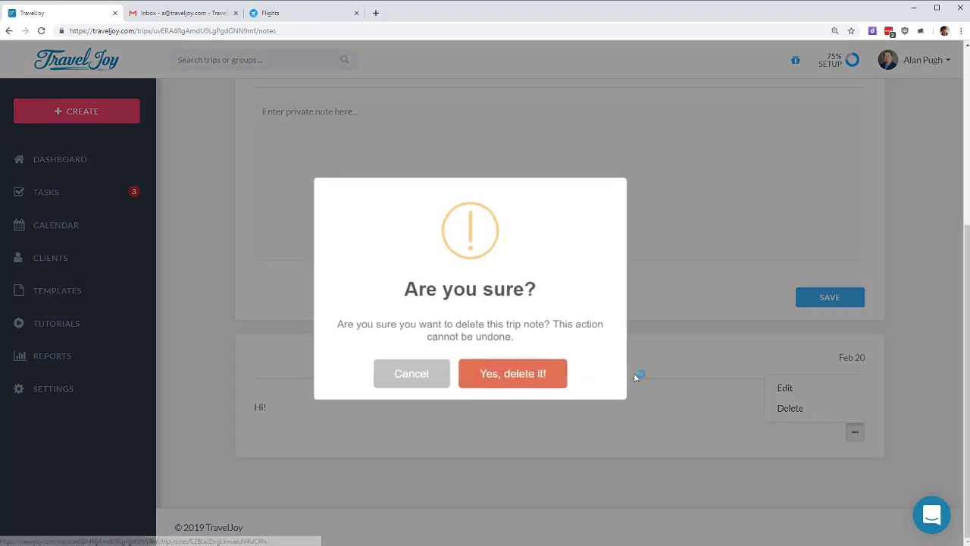
click(514, 370)
click(455, 364)
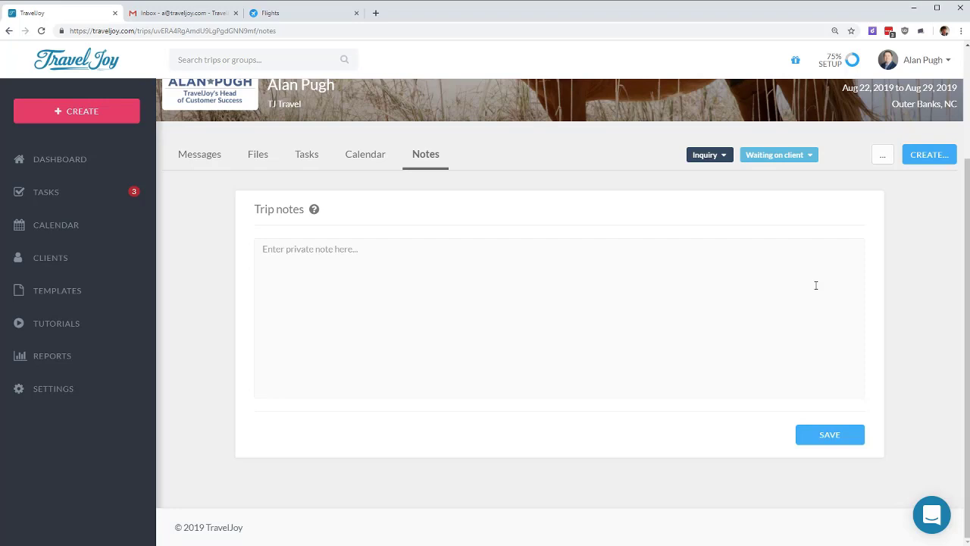
scroll(325, 234, up, 3)
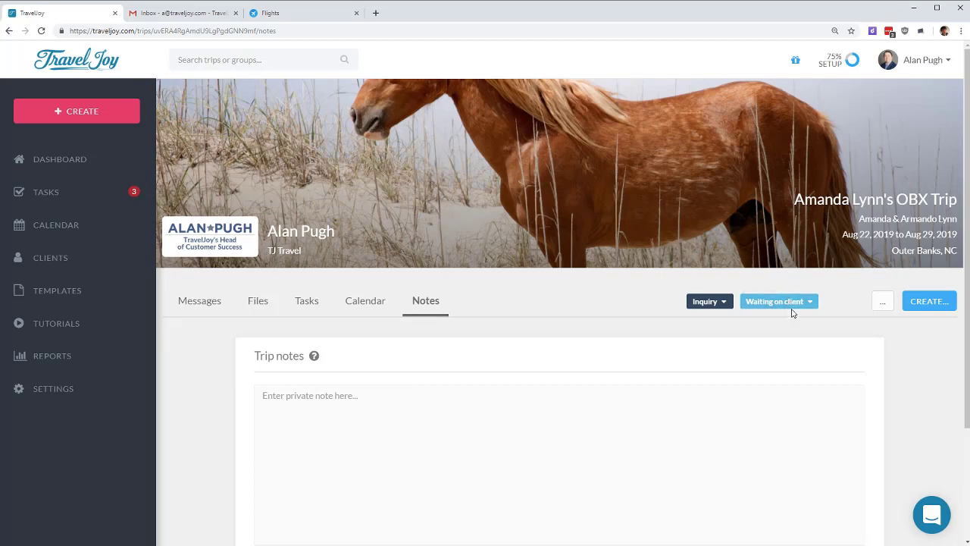
Step: Choose Proposal from the trip's CREATE menu to start an OBX Trip Proposal
click(922, 302)
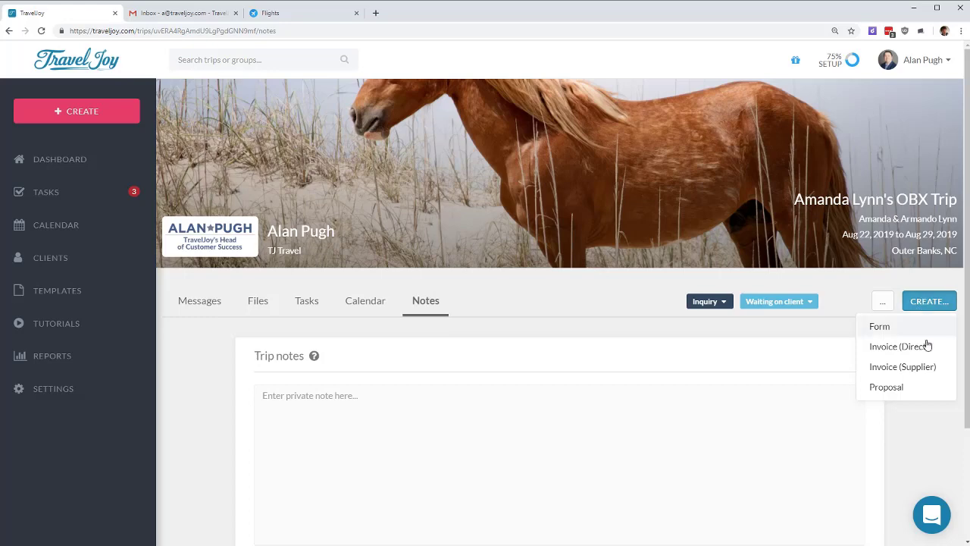
click(908, 388)
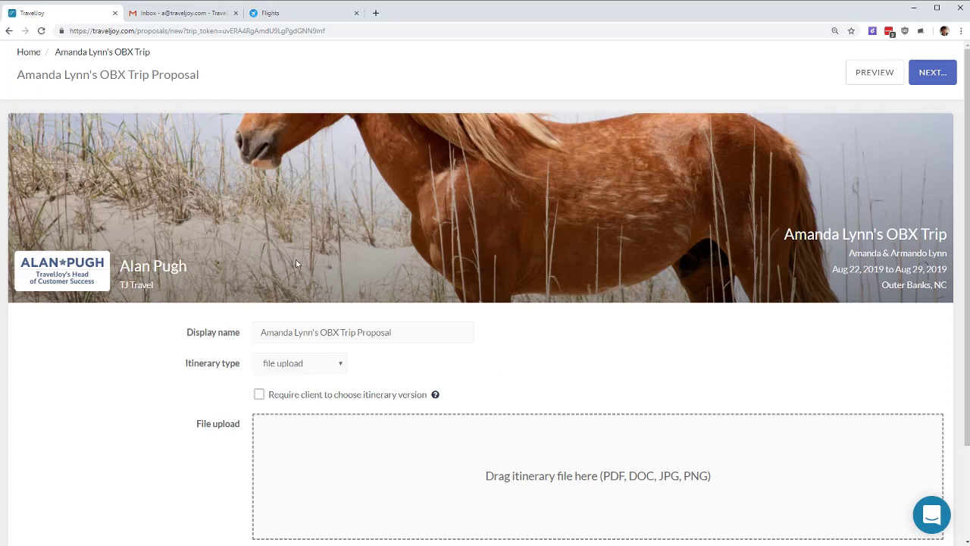
Step: Change the proposal's itinerary type from file upload to web link
scroll(461, 269, down, 2)
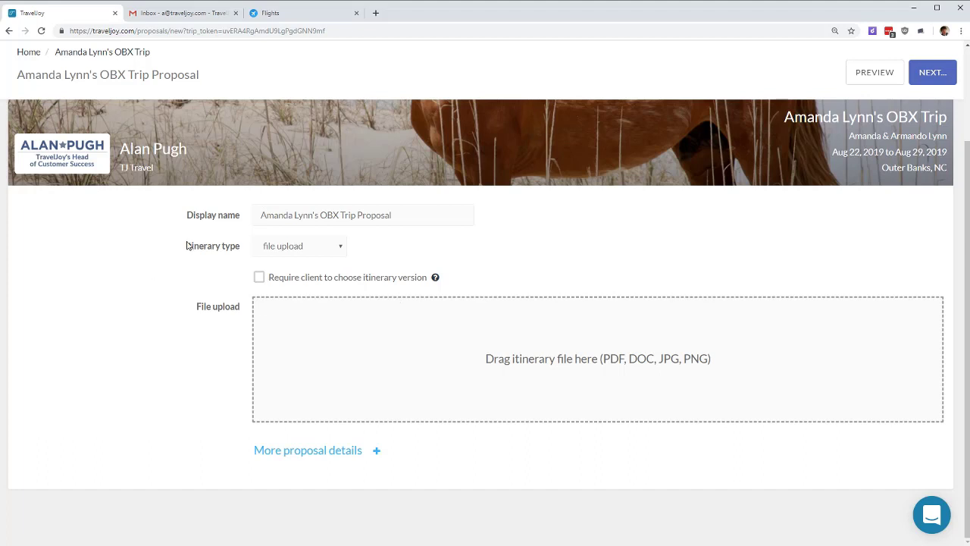
drag(186, 246, 245, 250)
click(297, 245)
click(281, 265)
click(313, 249)
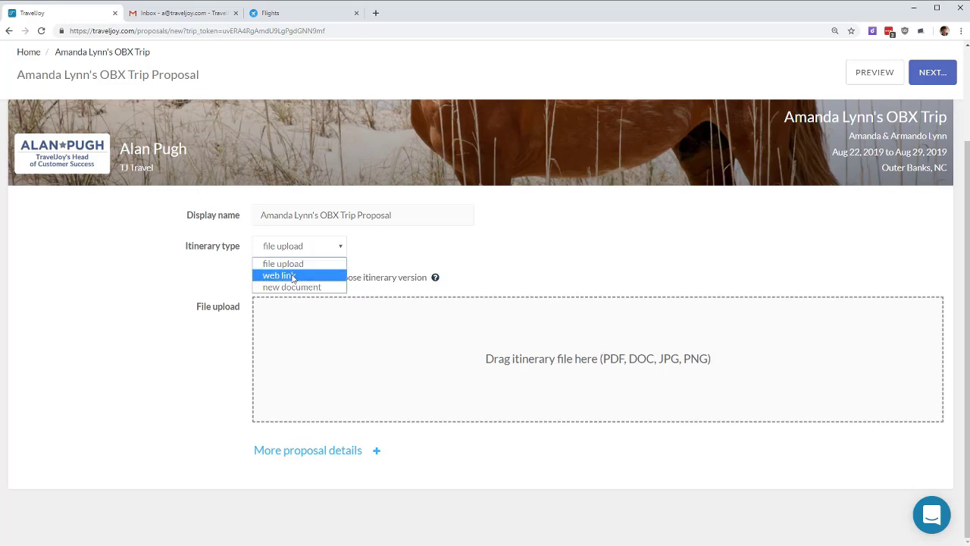
click(293, 275)
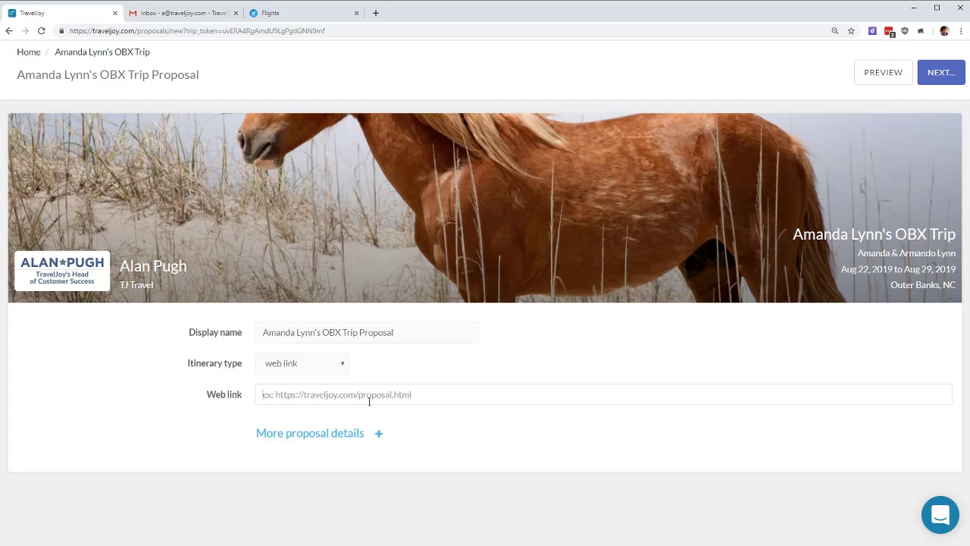
Step: Change the itinerary type to new document and place the cursor in the blank editor
click(318, 366)
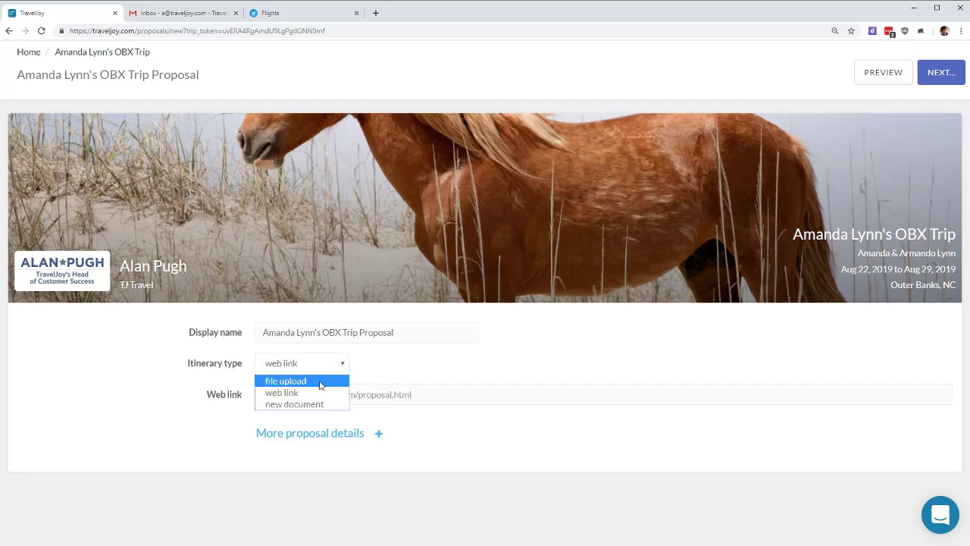
click(320, 404)
scroll(609, 359, down, 3)
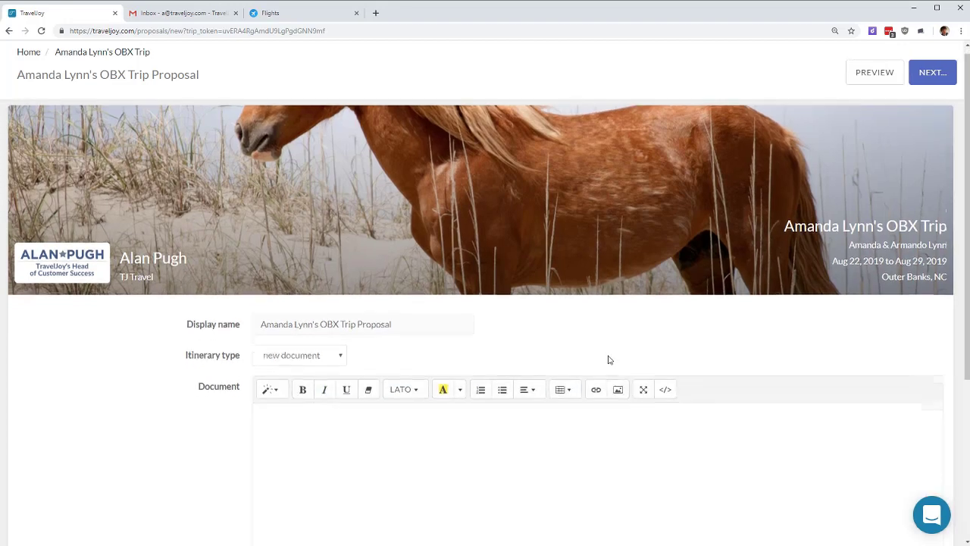
click(414, 279)
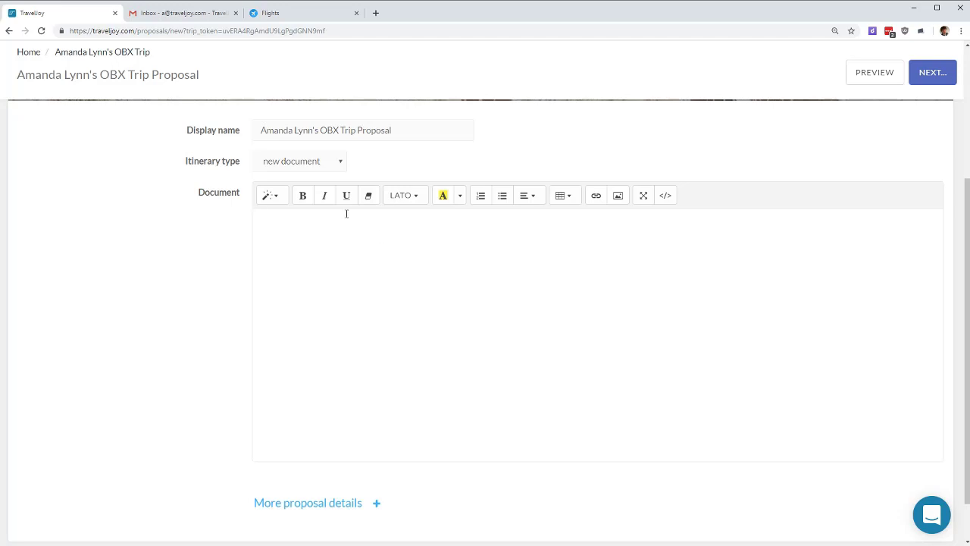
Step: Search Google Flights to Outer Banks, North Carolina for Aug 22–29
click(296, 14)
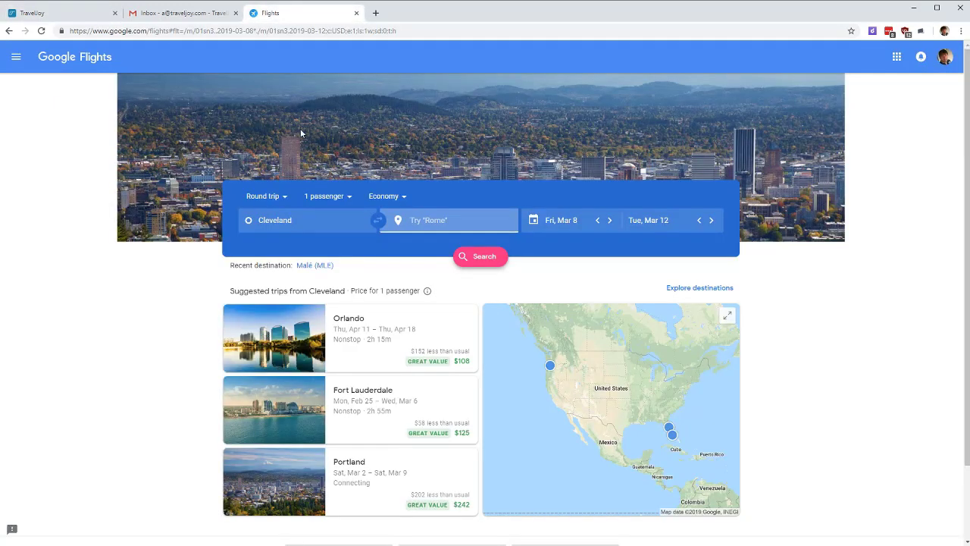
click(474, 219)
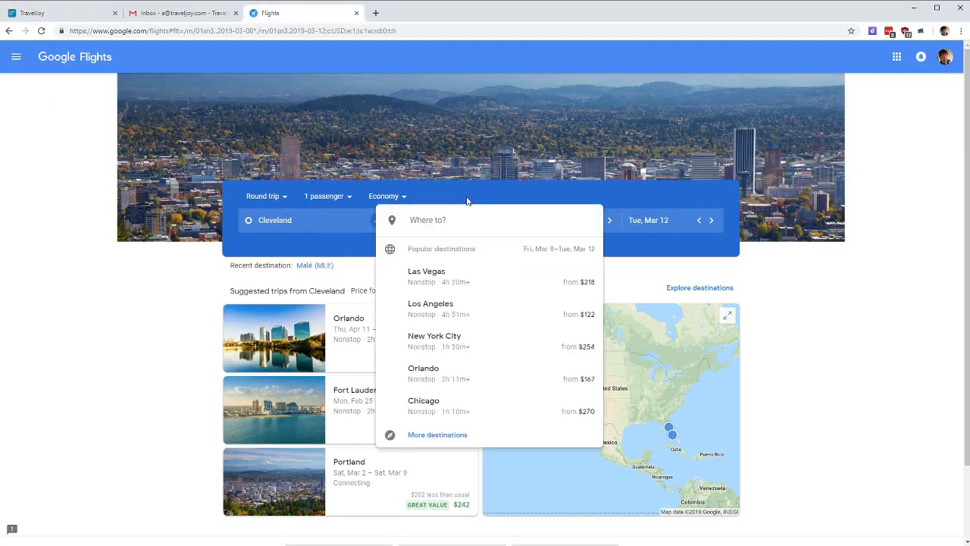
text(outer)
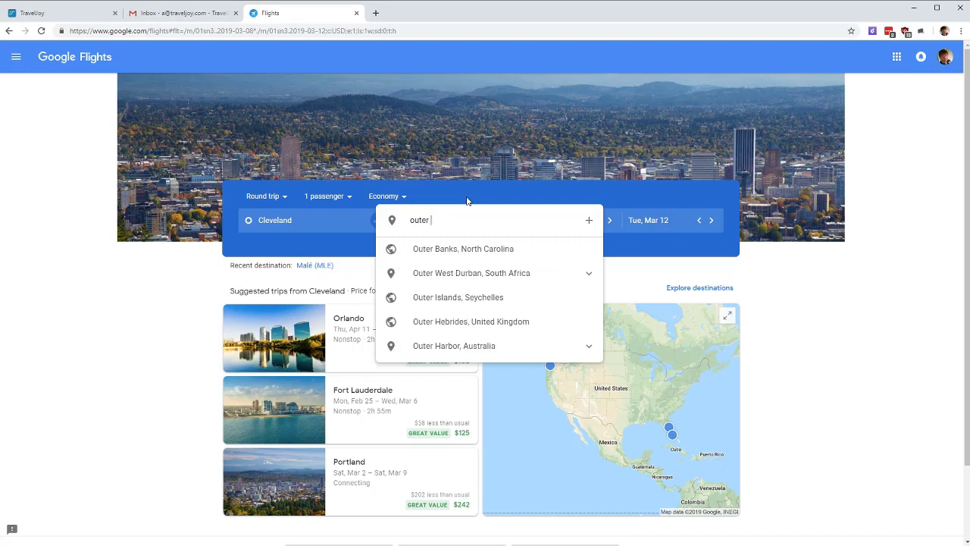
click(500, 250)
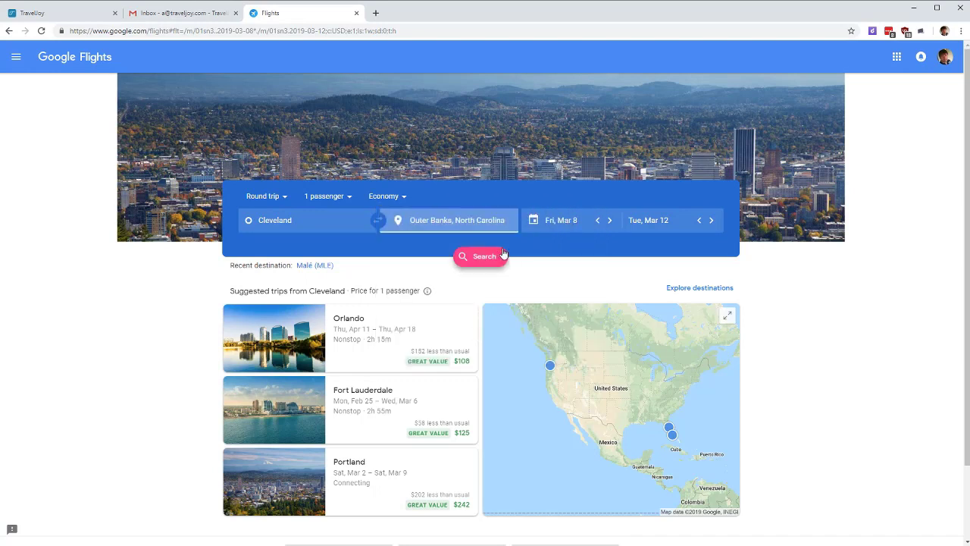
click(592, 227)
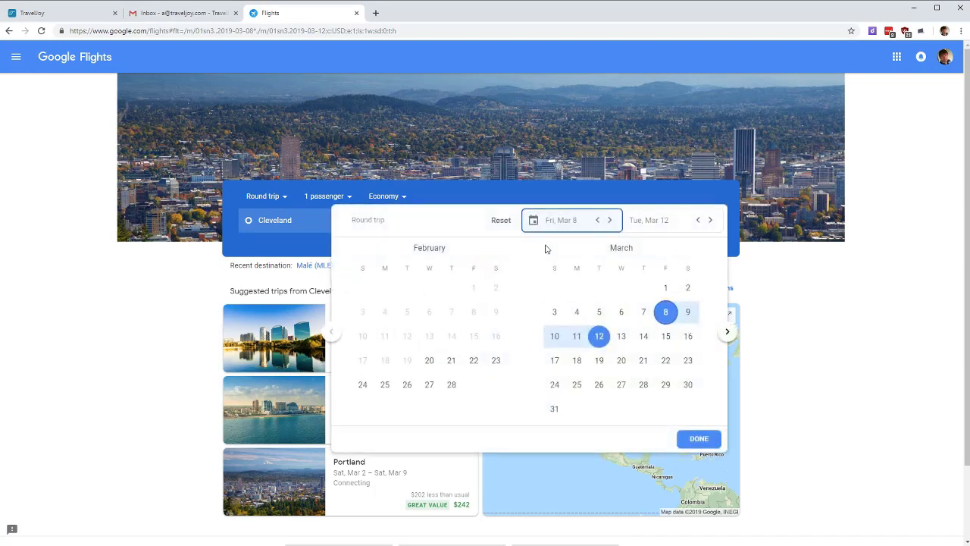
click(727, 331)
click(727, 331)
click(726, 331)
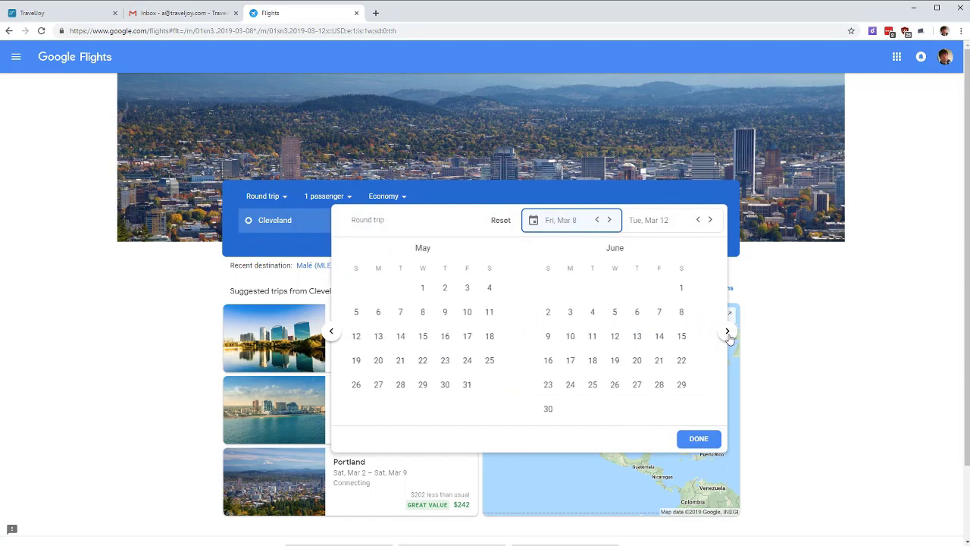
click(727, 331)
click(726, 331)
click(642, 362)
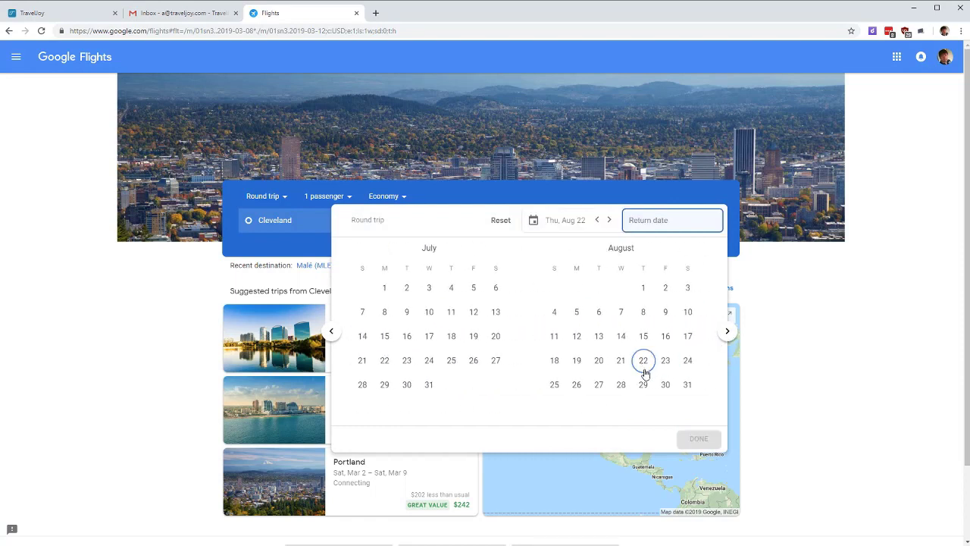
click(643, 385)
click(703, 438)
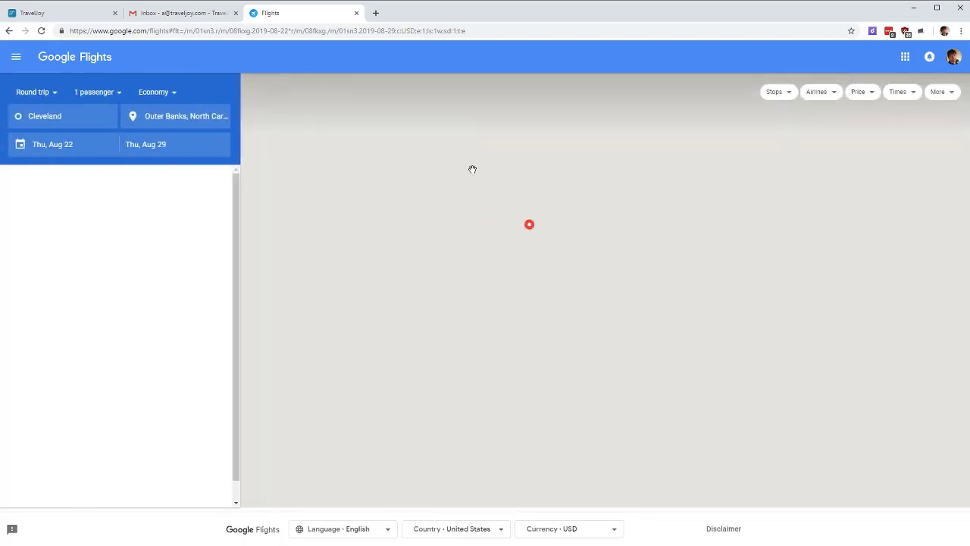
Step: Set 2 adult passengers and pick Greenville from the North Carolina destination map
click(94, 92)
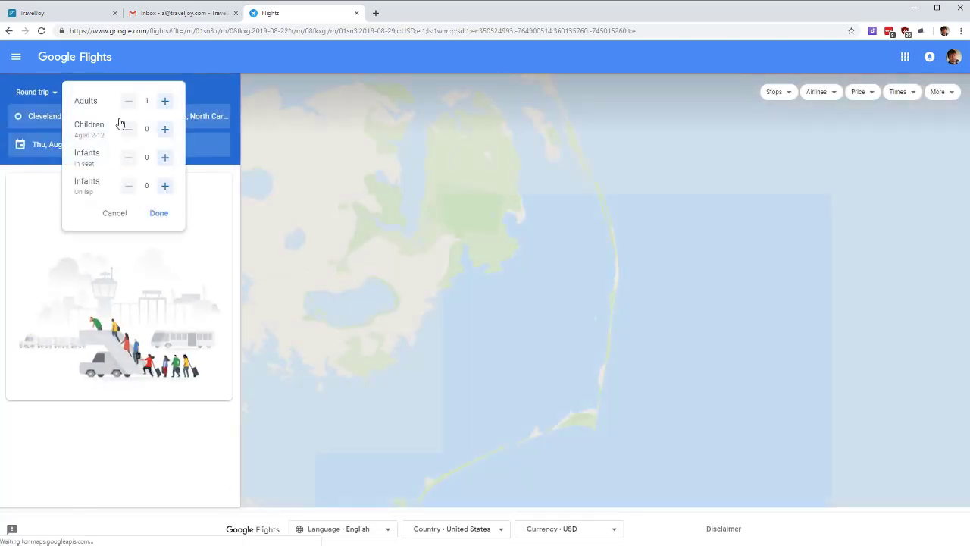
click(164, 101)
click(159, 215)
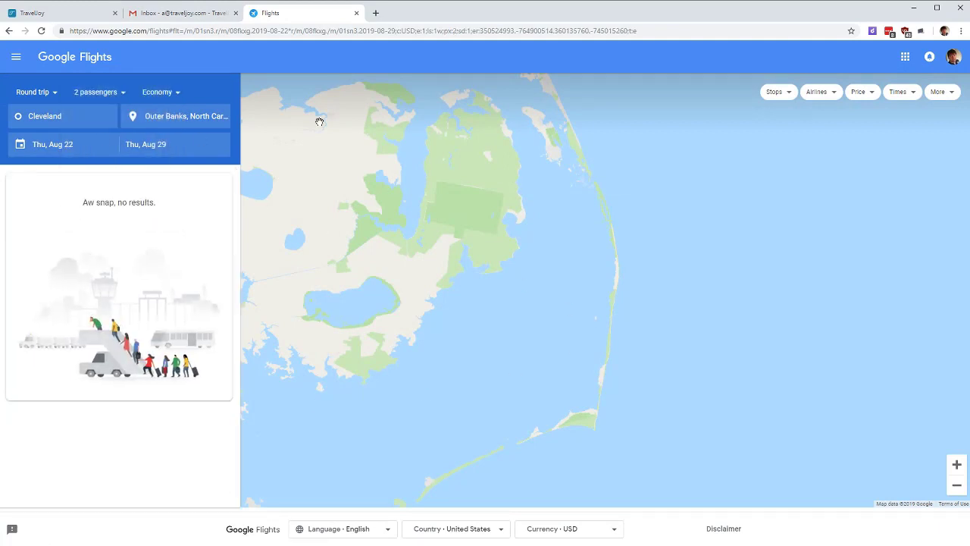
click(203, 121)
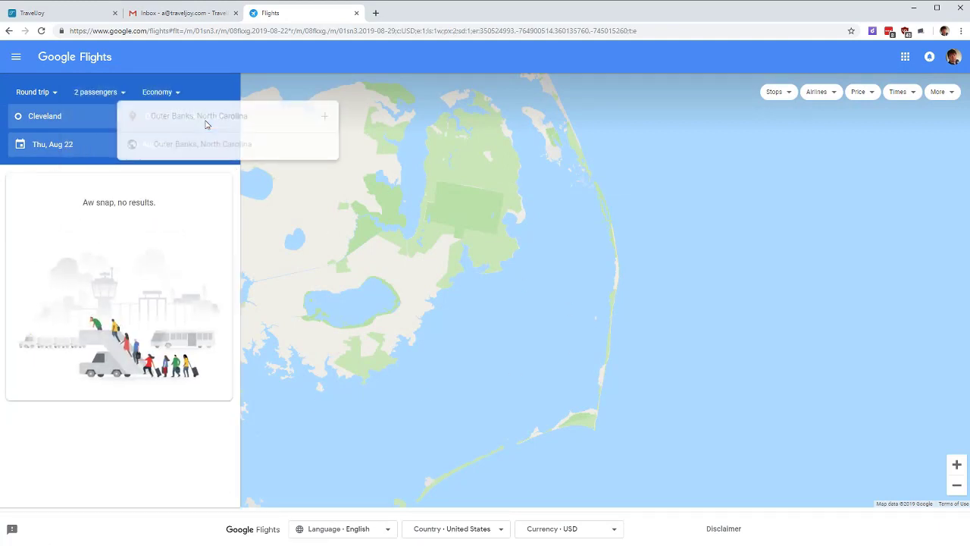
text(North)
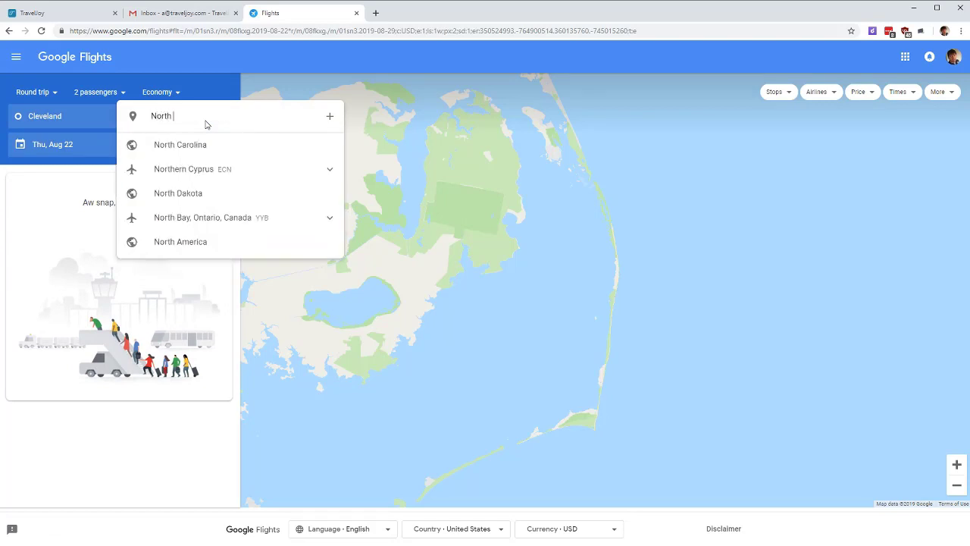
click(185, 148)
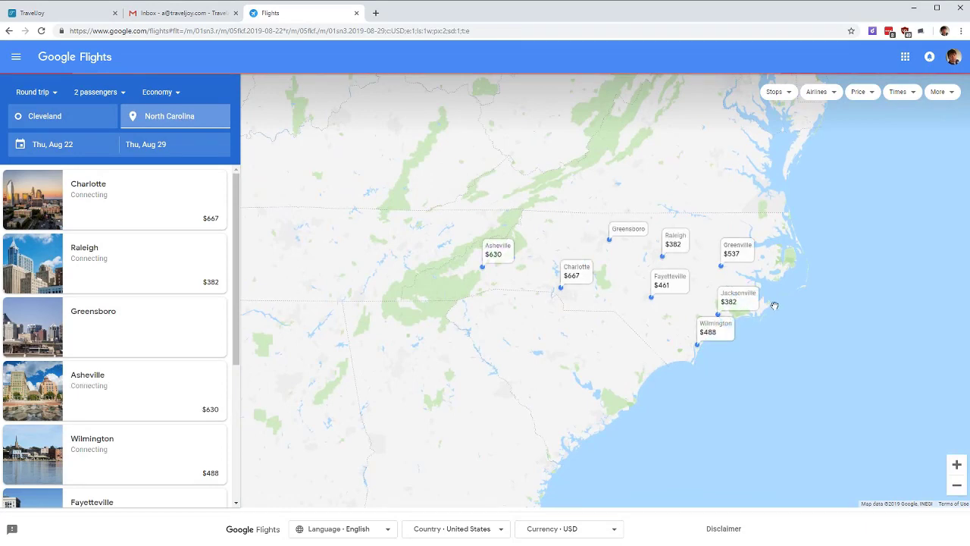
click(742, 258)
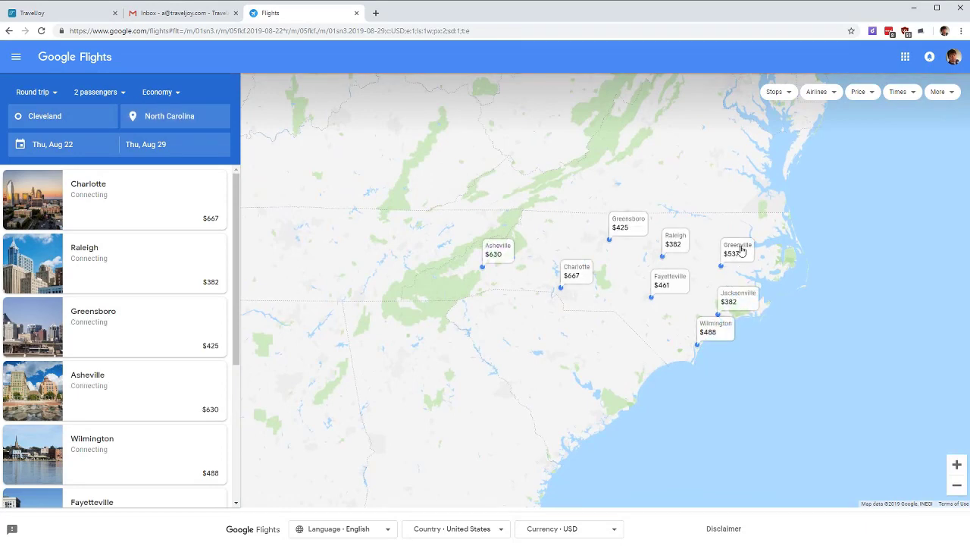
click(753, 260)
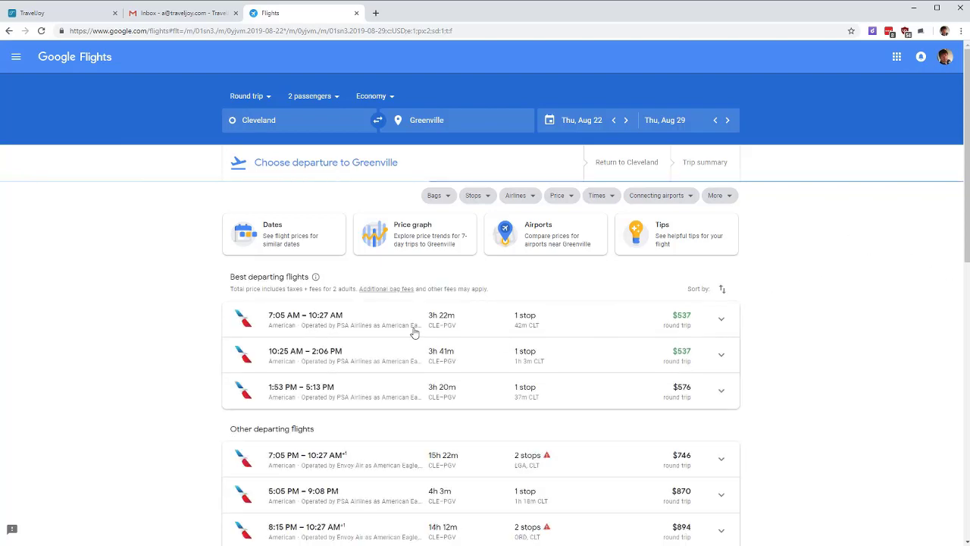
Step: Choose the 7:05 AM outbound and 7:15 AM return flights and select the trip summary
click(342, 315)
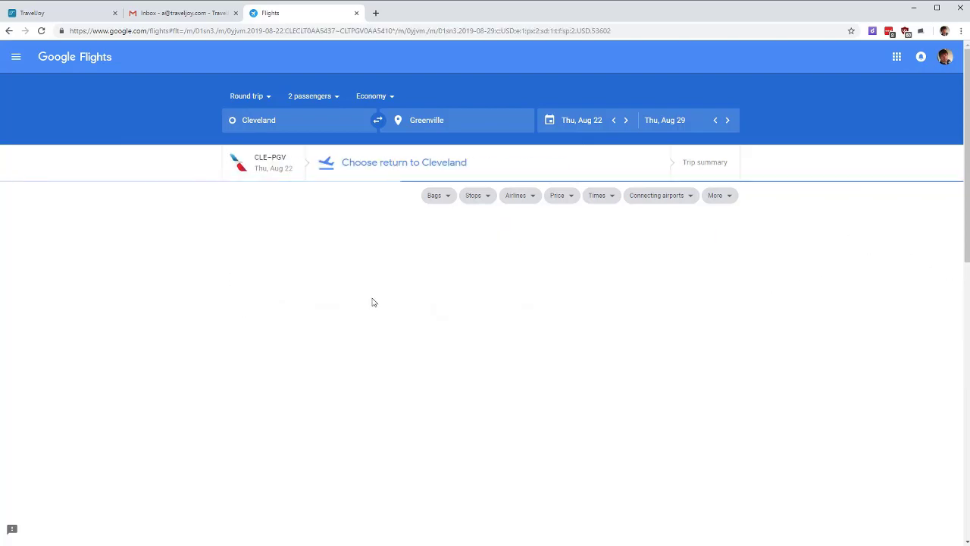
click(306, 258)
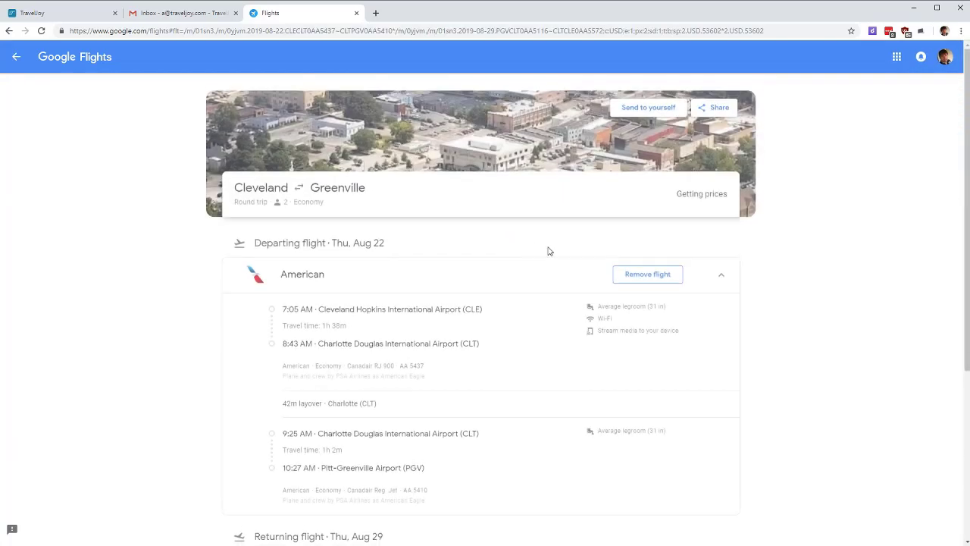
drag(265, 332, 599, 279)
scroll(599, 326, down, 5)
scroll(725, 379, down, 2)
drag(608, 341, 696, 420)
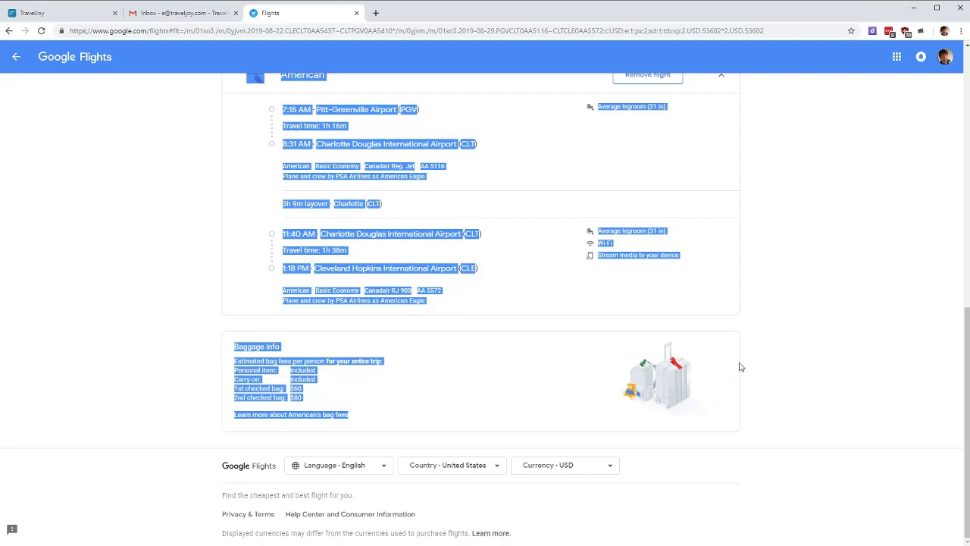
Step: Paste the copied American flight itinerary into the proposal document
click(88, 16)
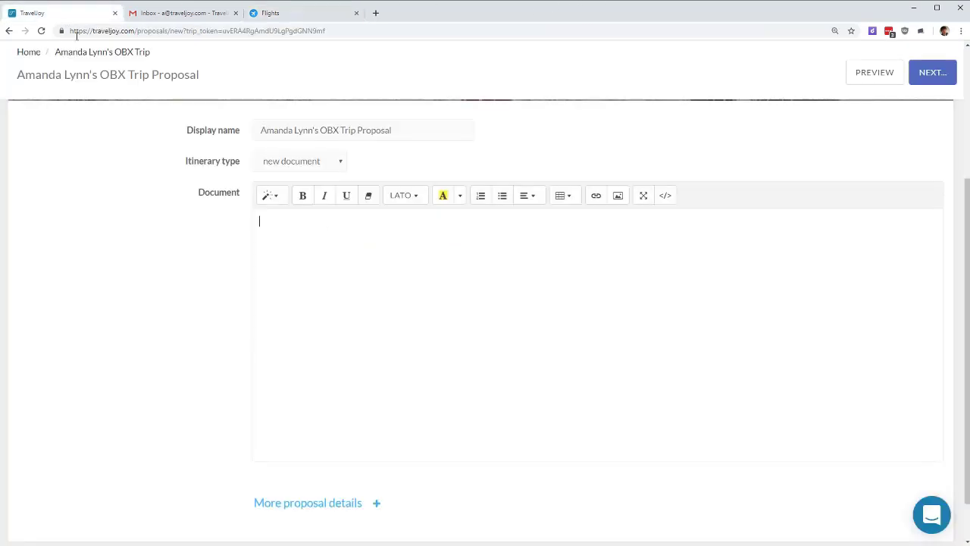
key(ctrl+v)
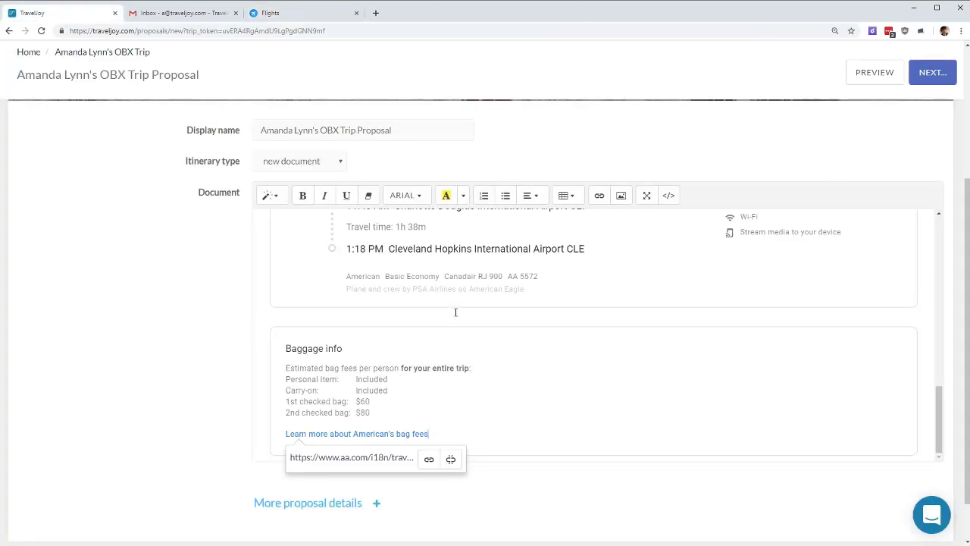
scroll(455, 311, up, 10)
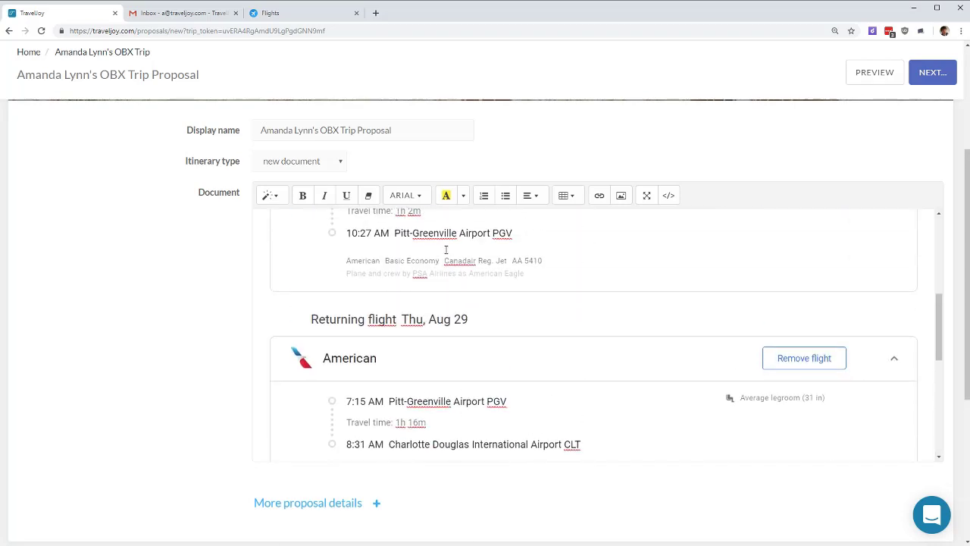
scroll(653, 272, up, 1)
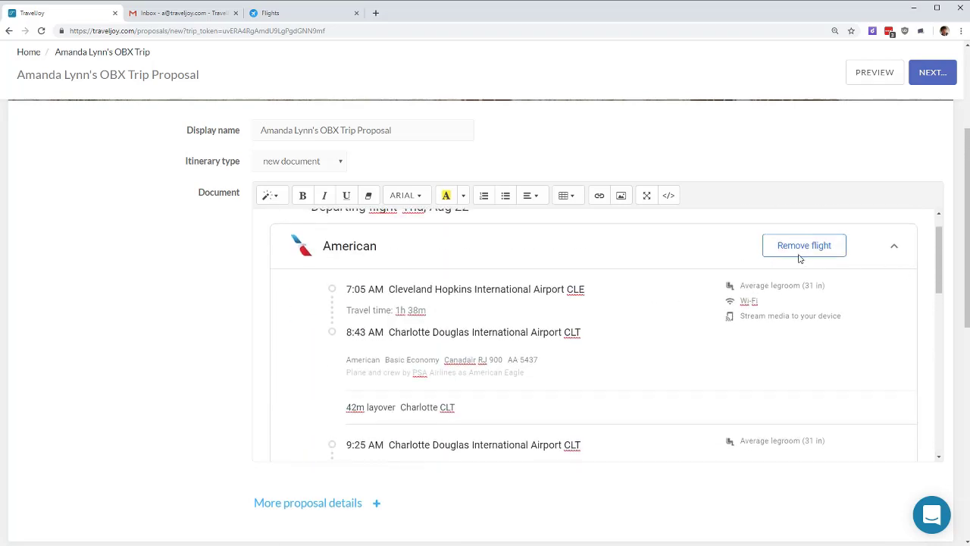
scroll(798, 250, down, 1)
scroll(798, 250, down, 10)
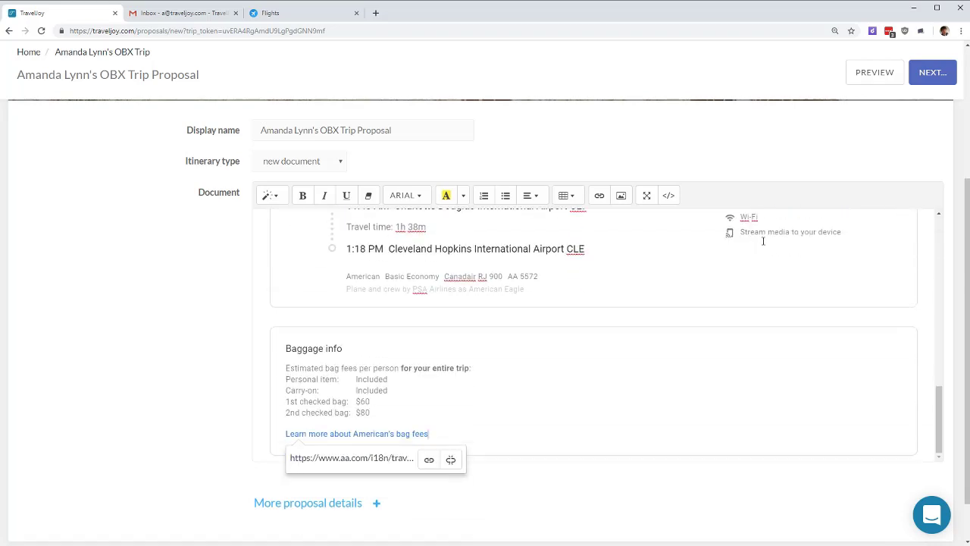
Step: Enter $865 total cost, $100 deposit, due date 2/27/2019 and note 'Give me a call with any questions!'
click(359, 512)
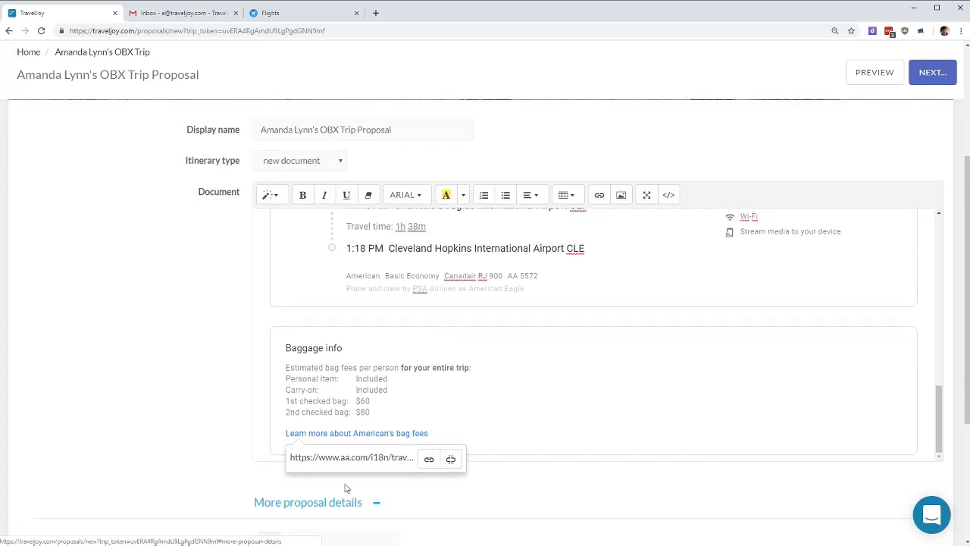
scroll(266, 368, down, 3)
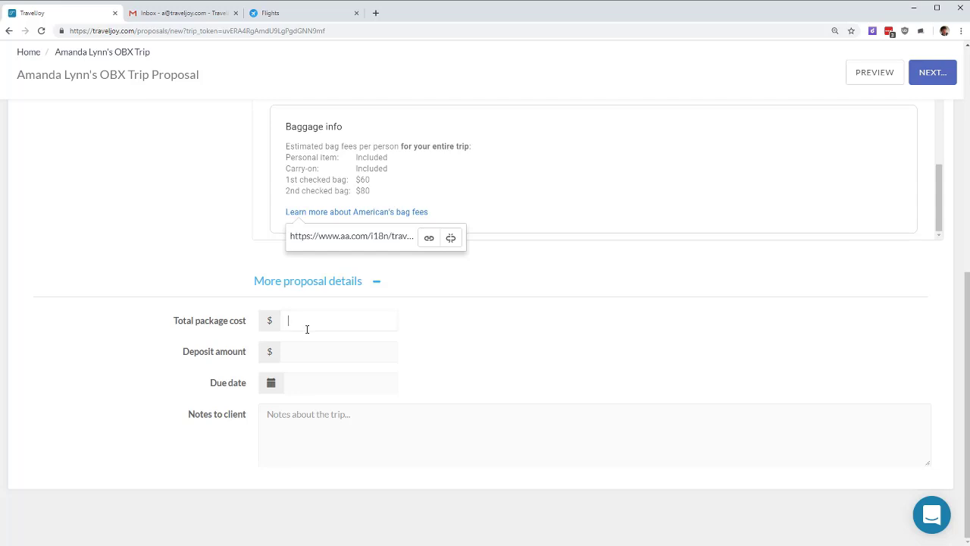
text(865)
text(100)
click(326, 389)
click(341, 337)
click(439, 426)
text(G)
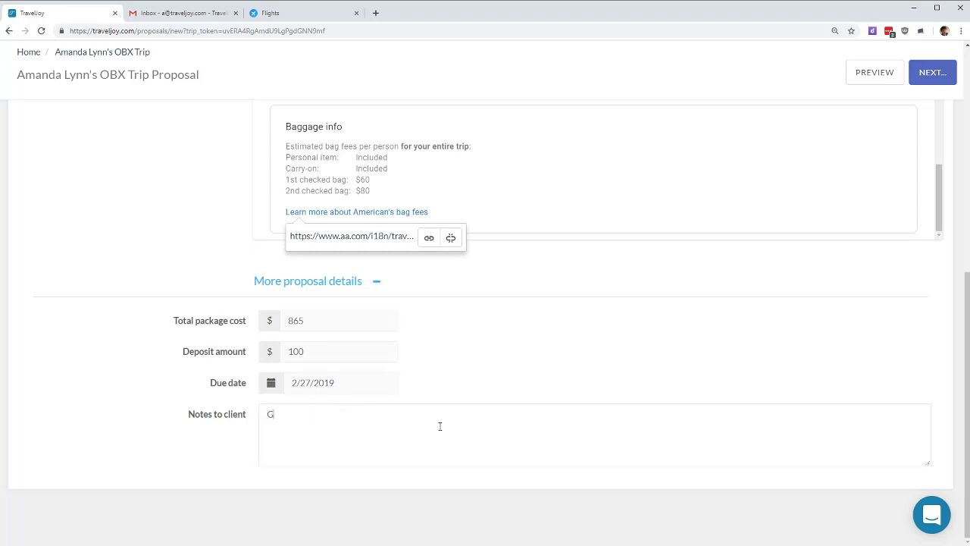
text(ive me a call with any questions!)
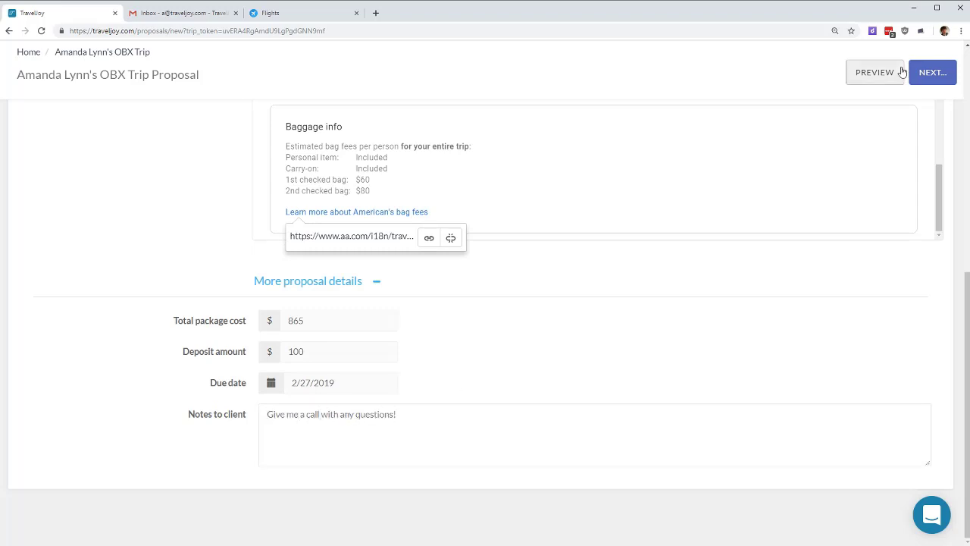
scroll(896, 259, up, 10)
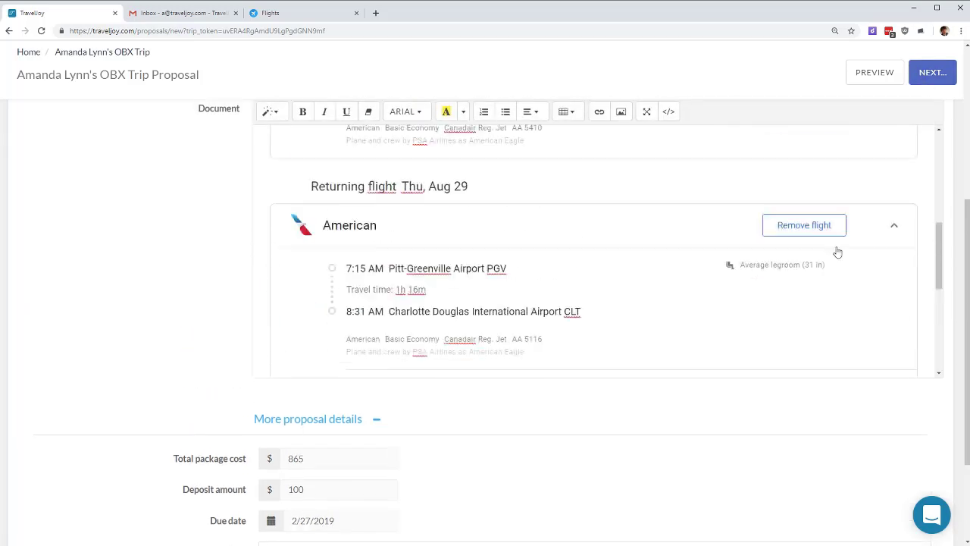
Step: Save the proposal, review its email message, and send it to the client
click(951, 77)
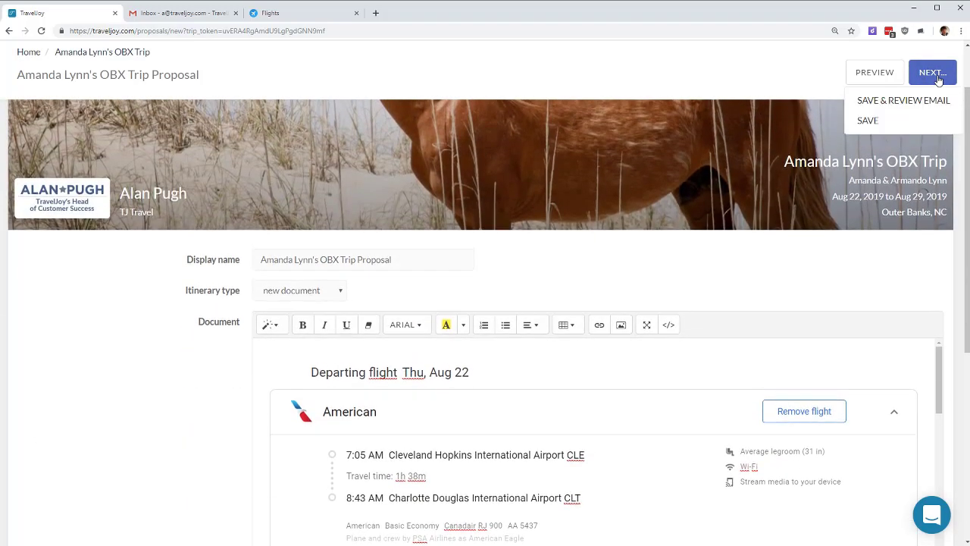
click(910, 100)
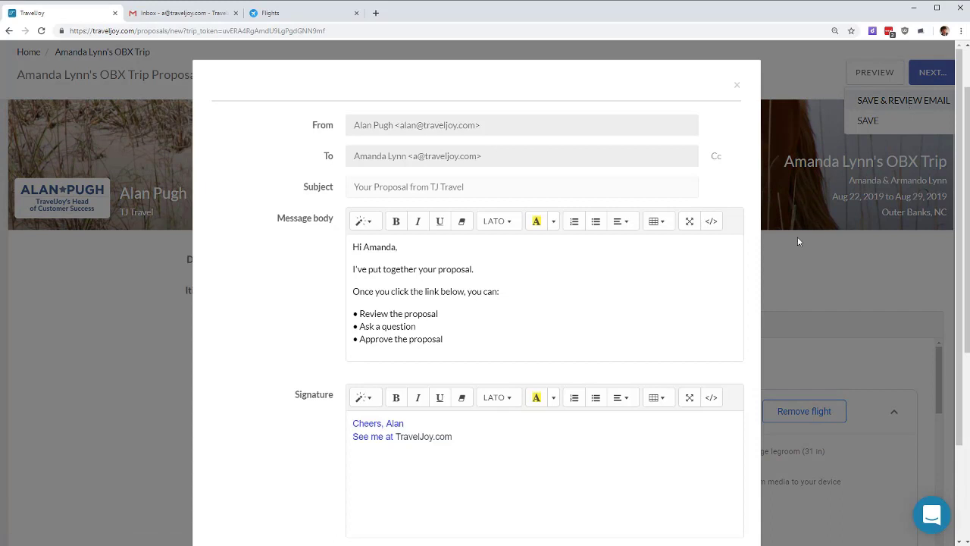
scroll(529, 298, down, 1)
drag(353, 171, 528, 177)
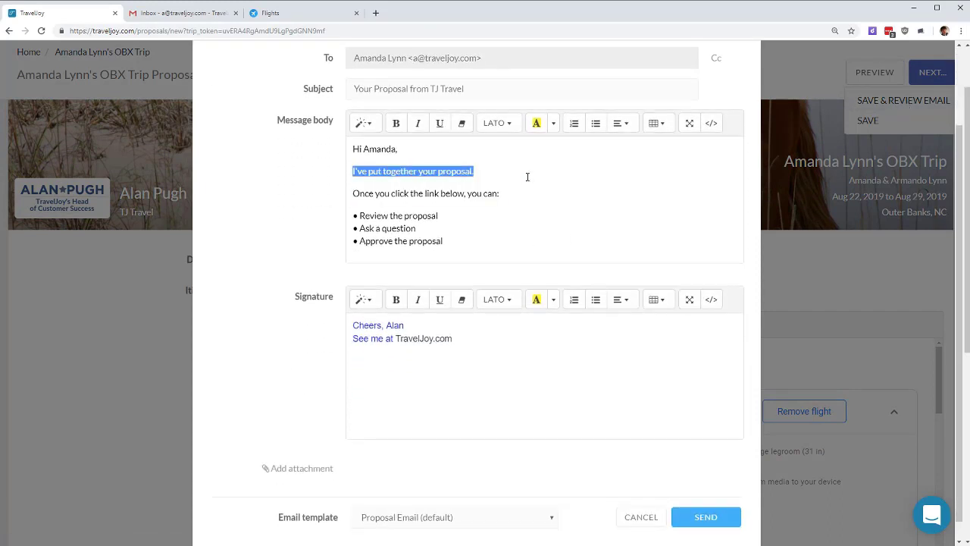
click(701, 516)
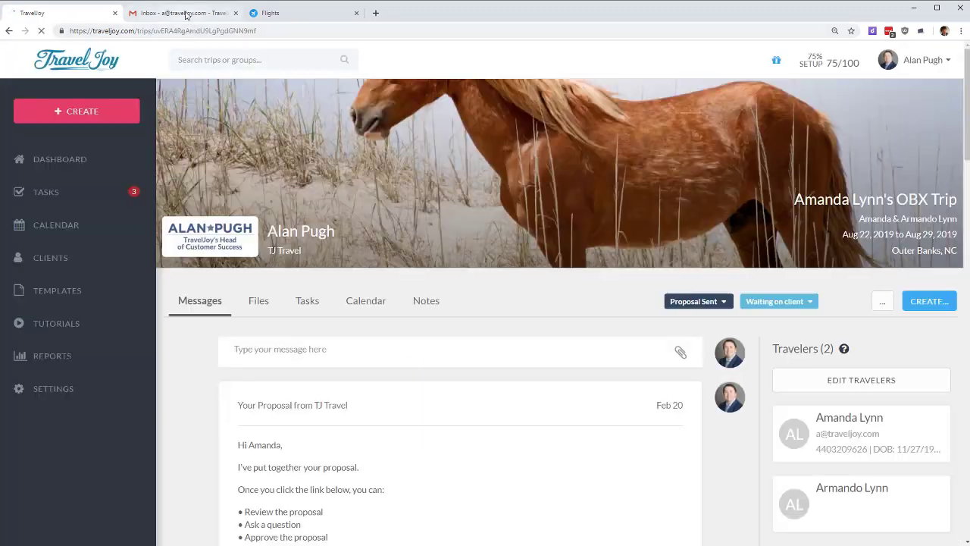
click(186, 13)
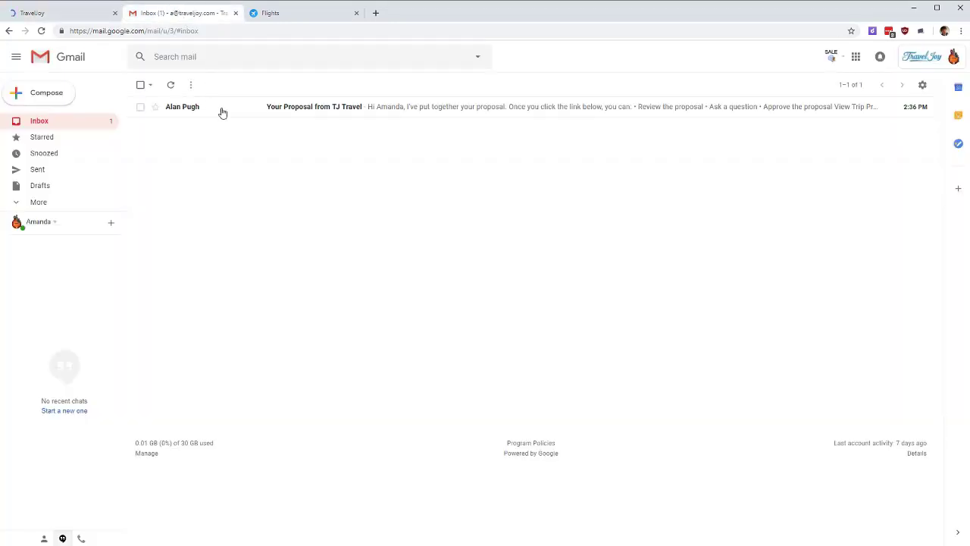
Step: Open the 'Your Proposal from TJ Travel' email and follow its View Trip Proposal link
click(427, 105)
click(487, 307)
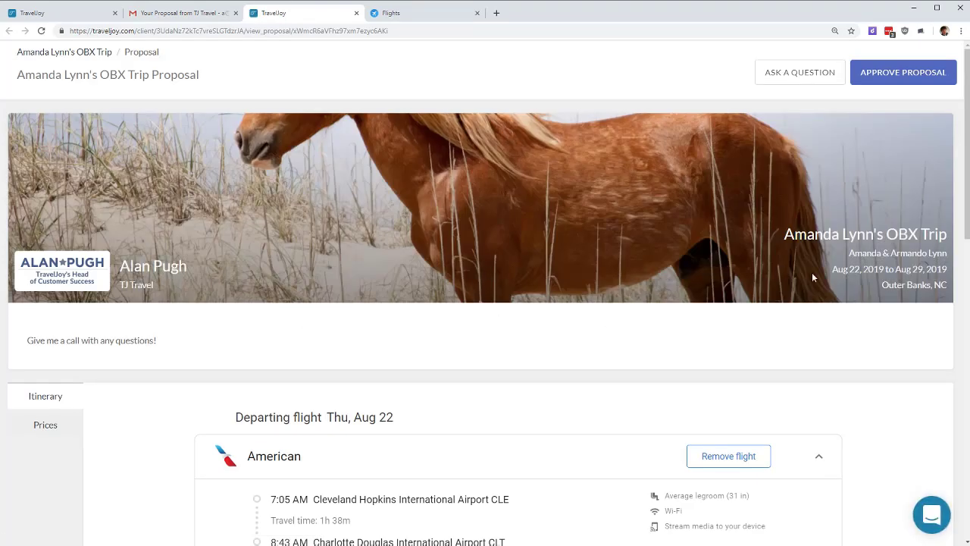
Step: Review the trip dates, client note and flight itinerary in the client's proposal view
drag(831, 270, 949, 270)
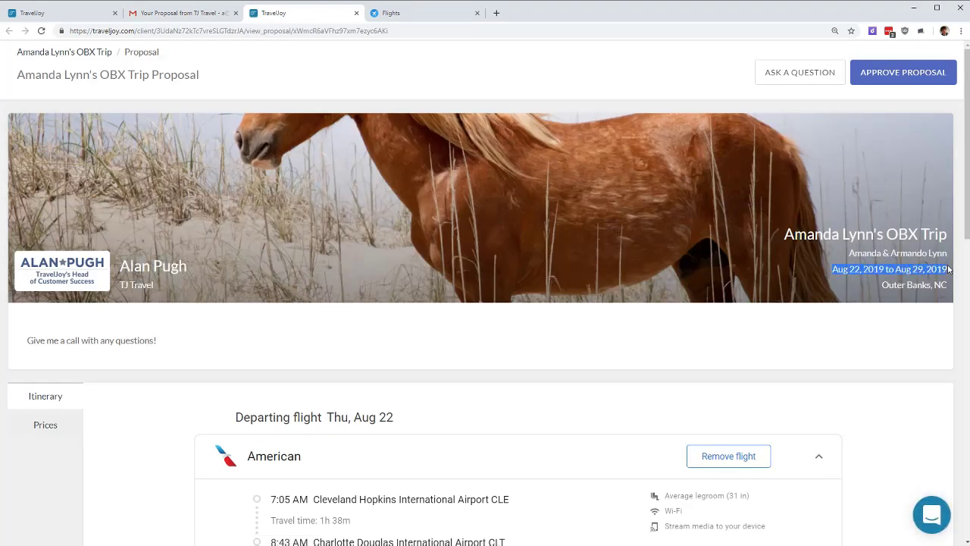
scroll(689, 217, down, 3)
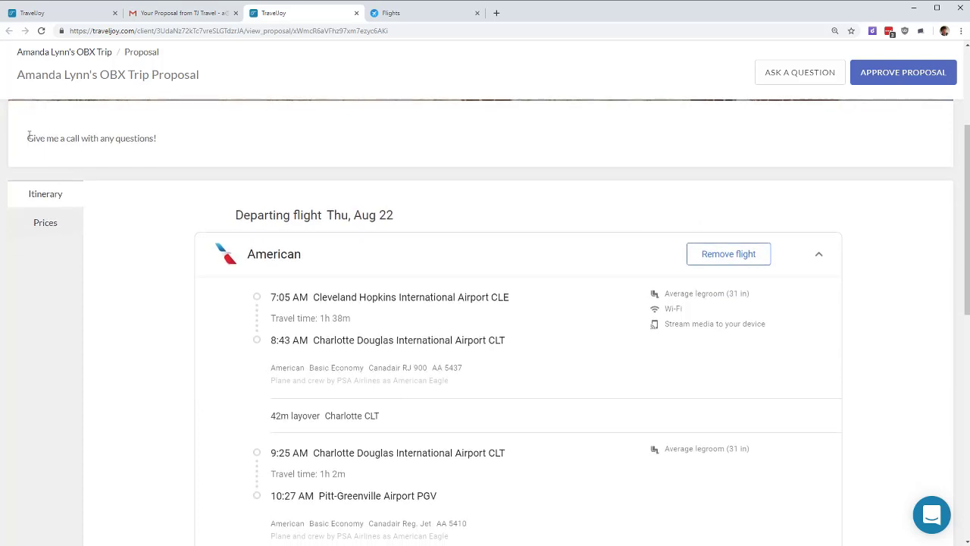
drag(29, 136, 184, 144)
click(249, 135)
scroll(304, 223, down, 1)
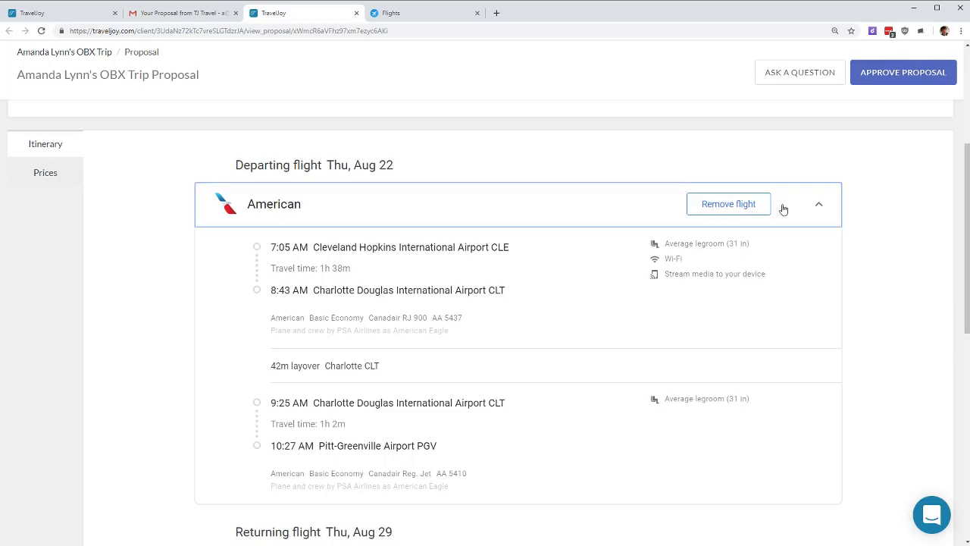
scroll(356, 375, down, 2)
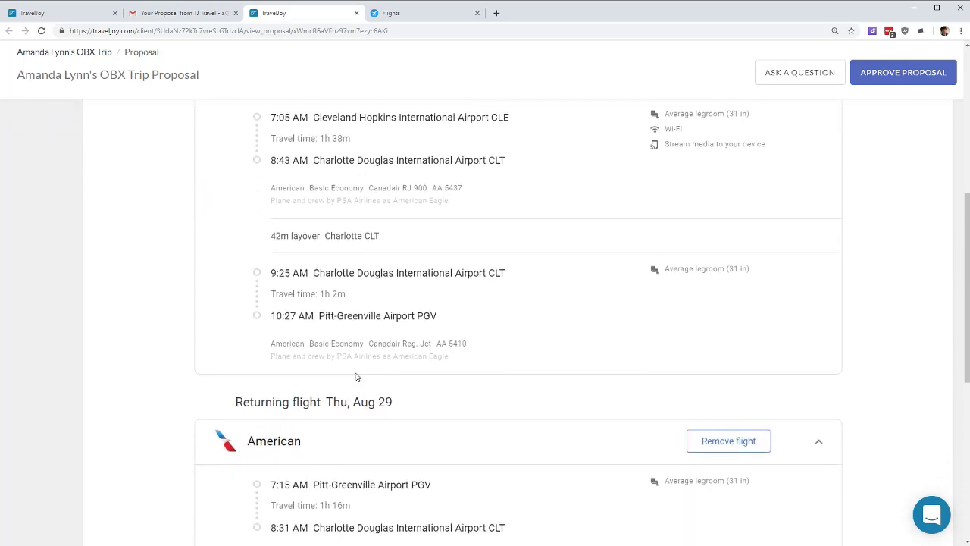
scroll(526, 307, down, 4)
scroll(485, 315, down, 1)
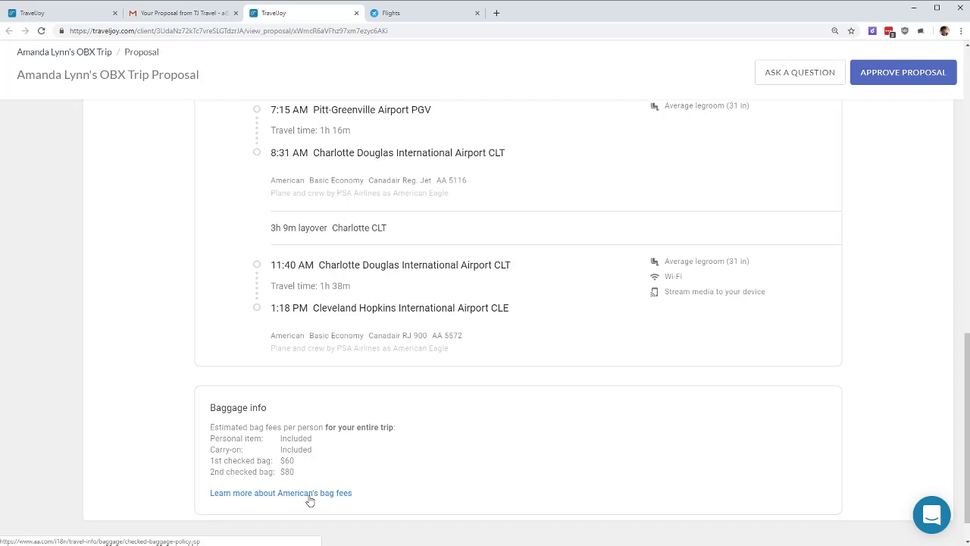
scroll(310, 497, up, 8)
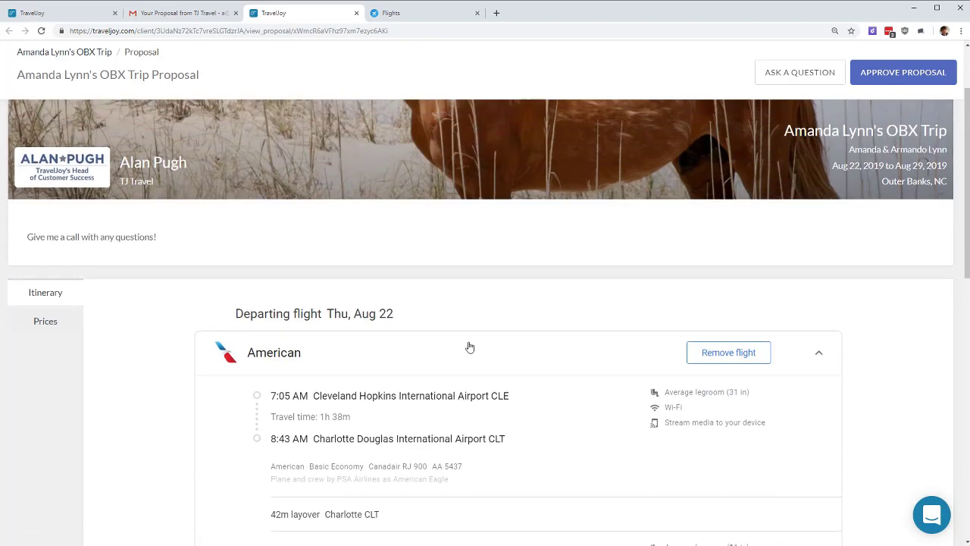
Step: Check the $865.00 price, $100.00 deposit and Feb 27, 2019 due date, then approve
click(58, 321)
drag(574, 398, 685, 452)
click(688, 450)
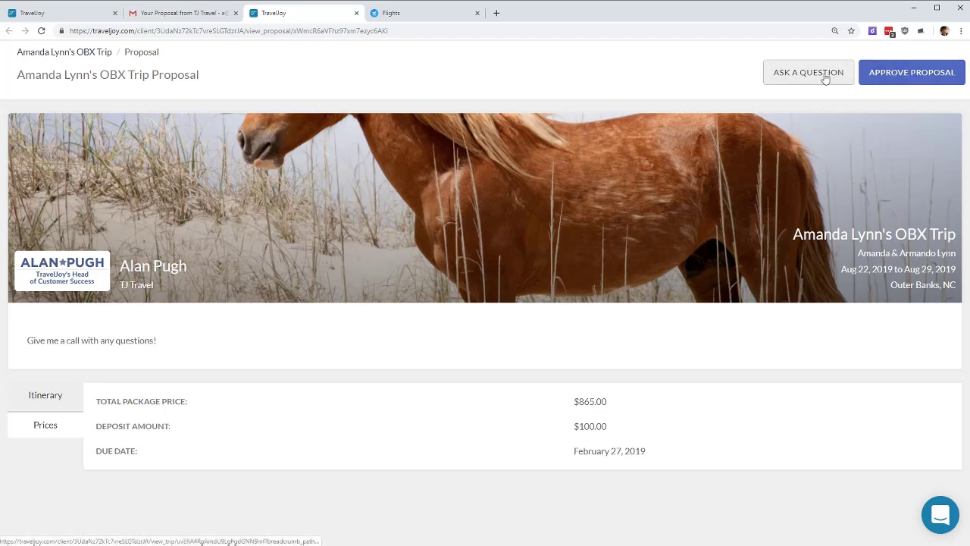
click(942, 82)
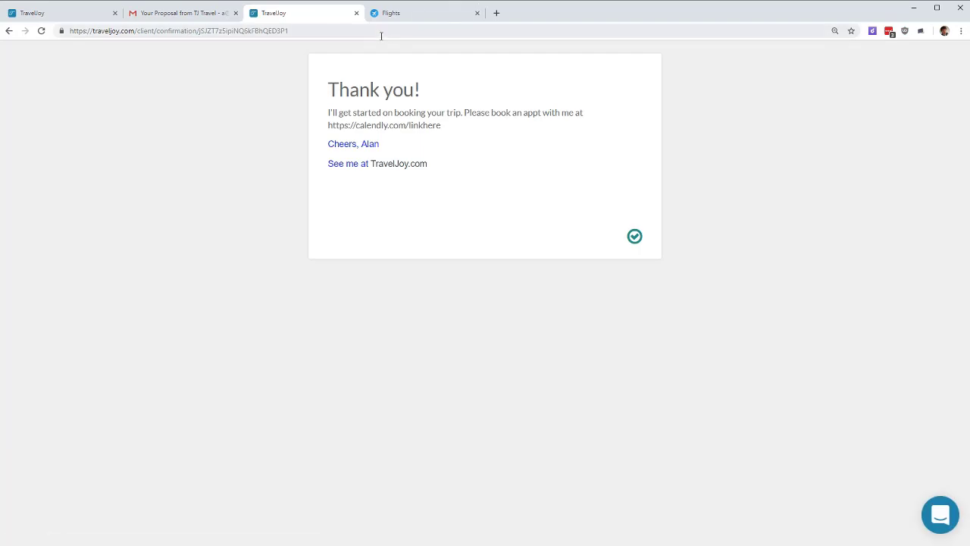
Step: Close the confirmation, delete the proposal email, and reload the trip to see Proposal Approved
click(357, 13)
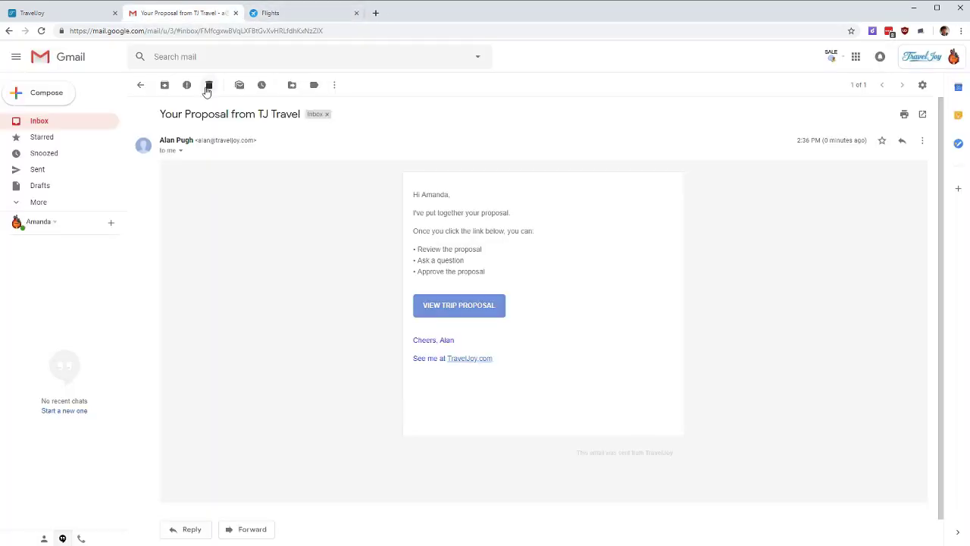
click(209, 85)
click(82, 16)
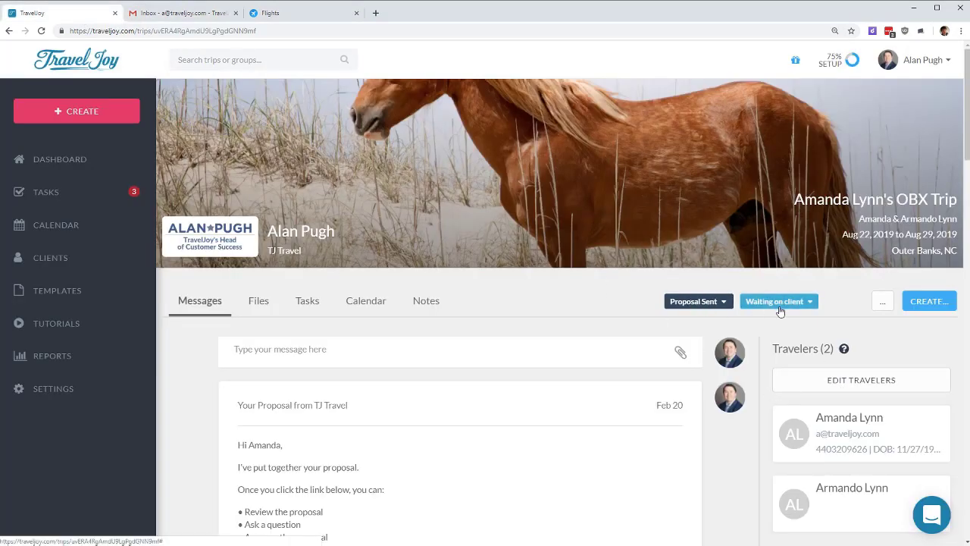
key(F5)
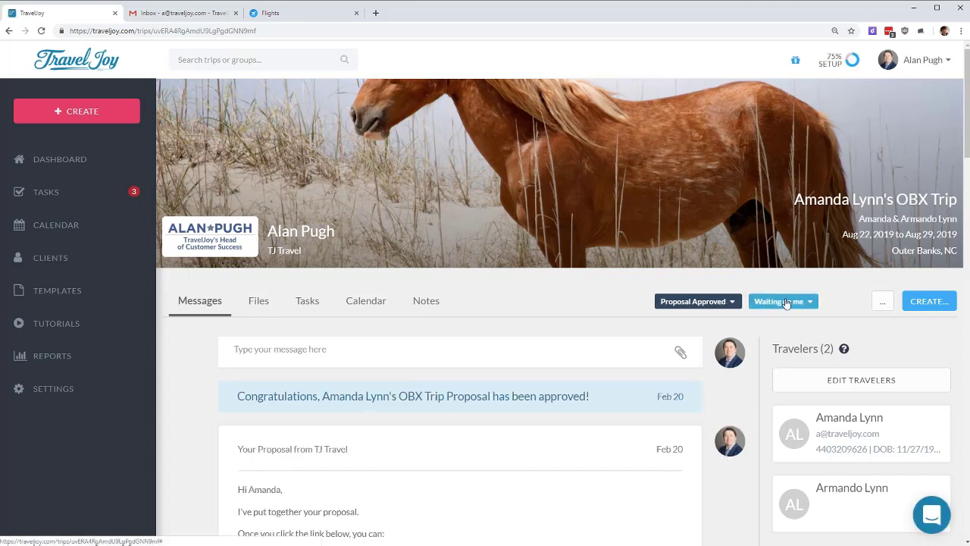
drag(231, 400, 691, 391)
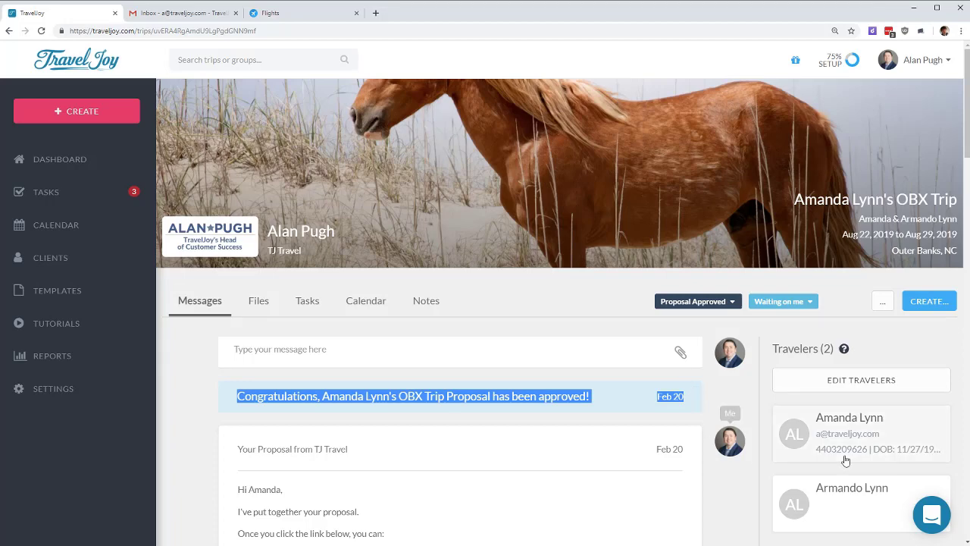
Step: Start a new form for the OBX trip using Travel Insurance (default)
click(930, 301)
click(892, 331)
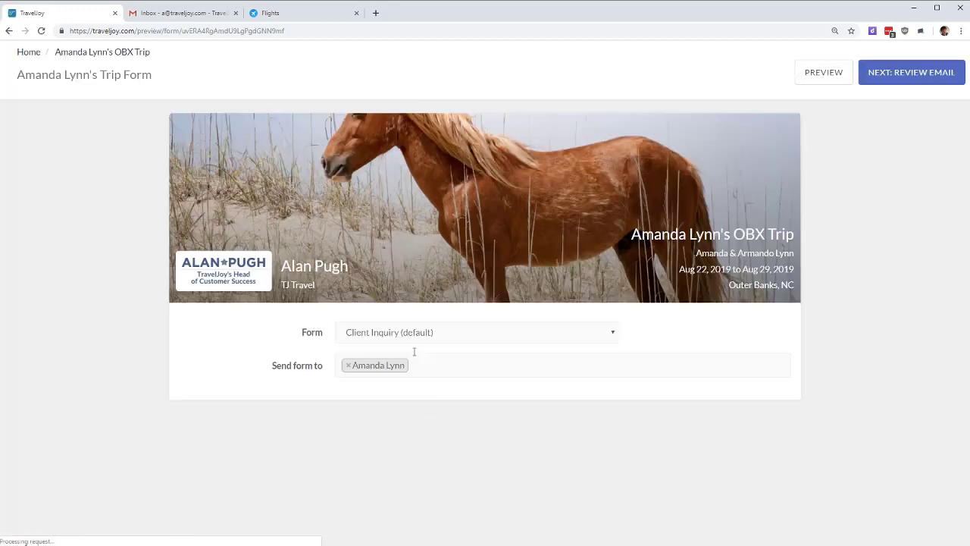
click(416, 338)
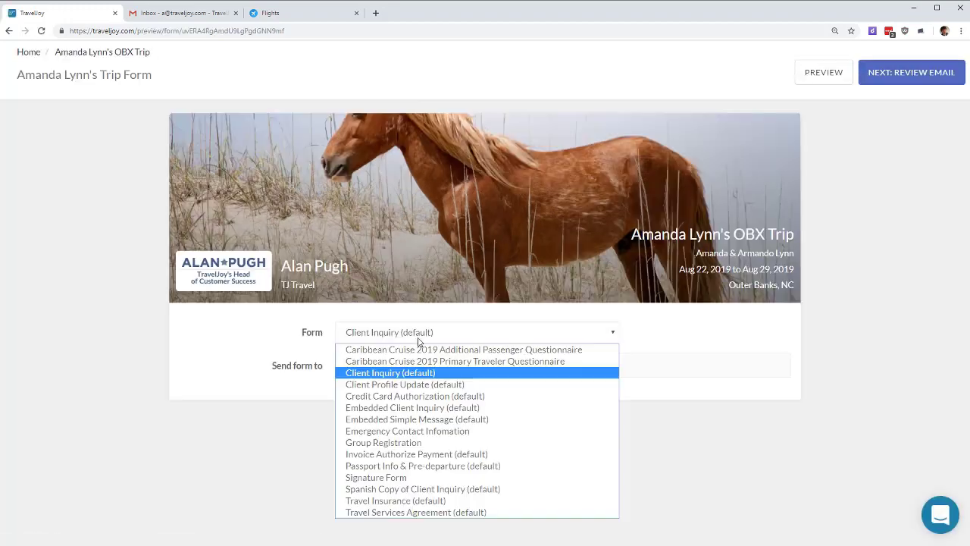
click(418, 339)
click(407, 336)
click(407, 335)
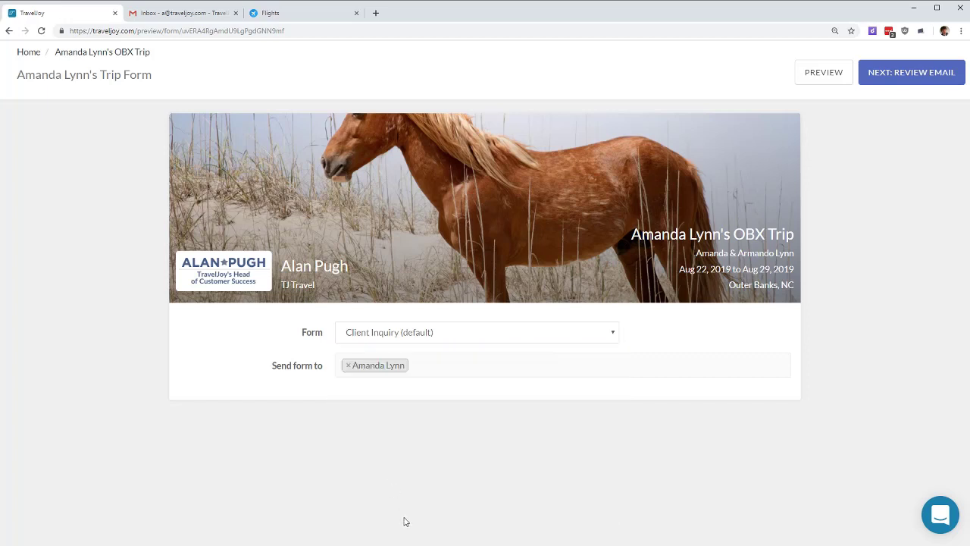
click(405, 338)
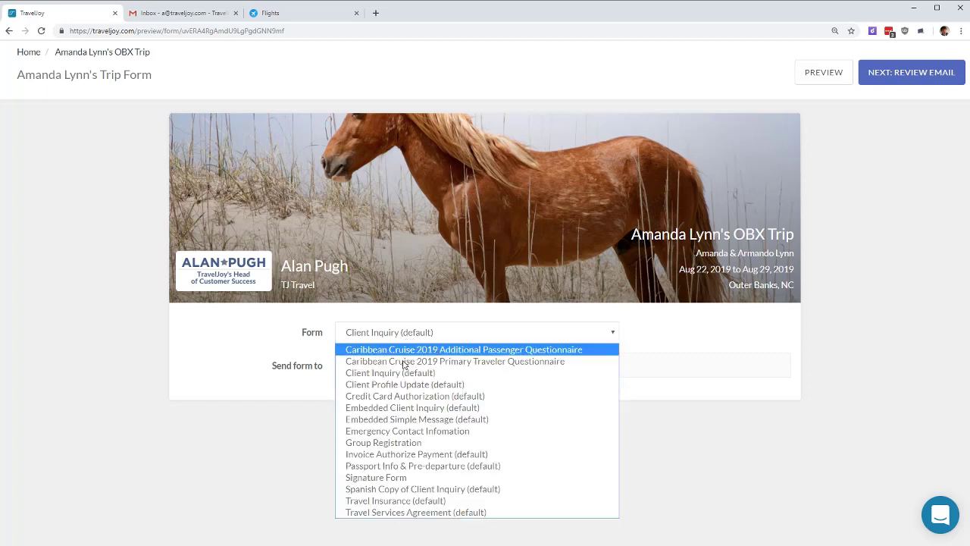
click(408, 504)
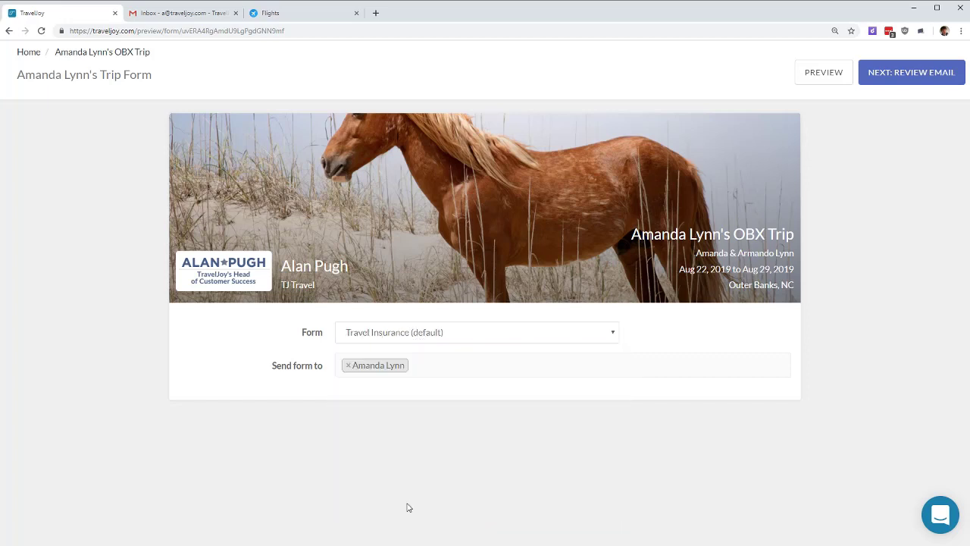
Step: Review and send the travel insurance form email to the client
click(938, 86)
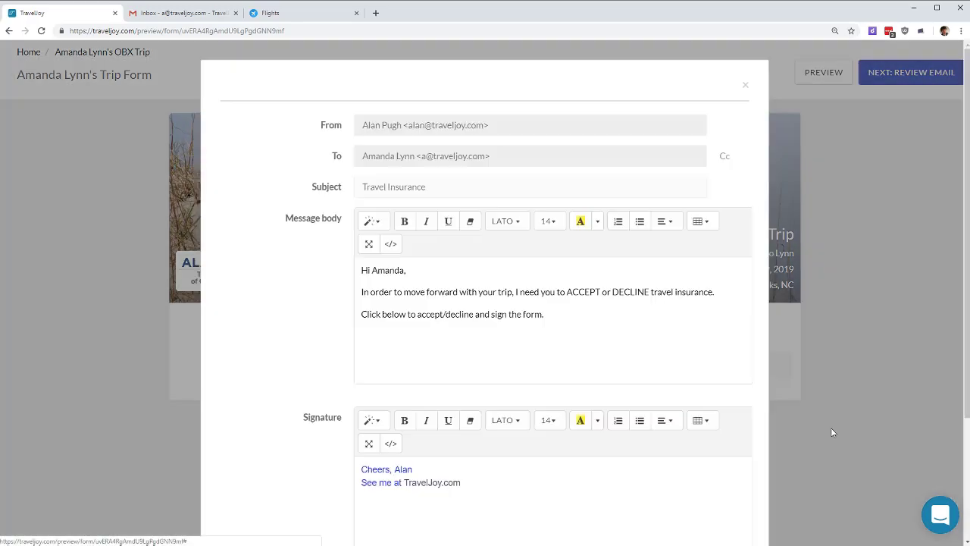
scroll(741, 417, down, 3)
click(727, 494)
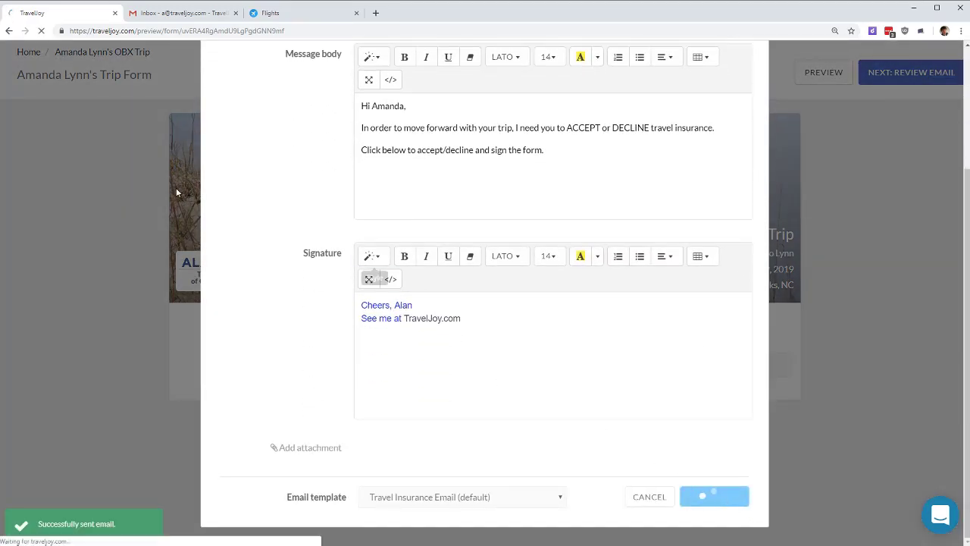
click(160, 13)
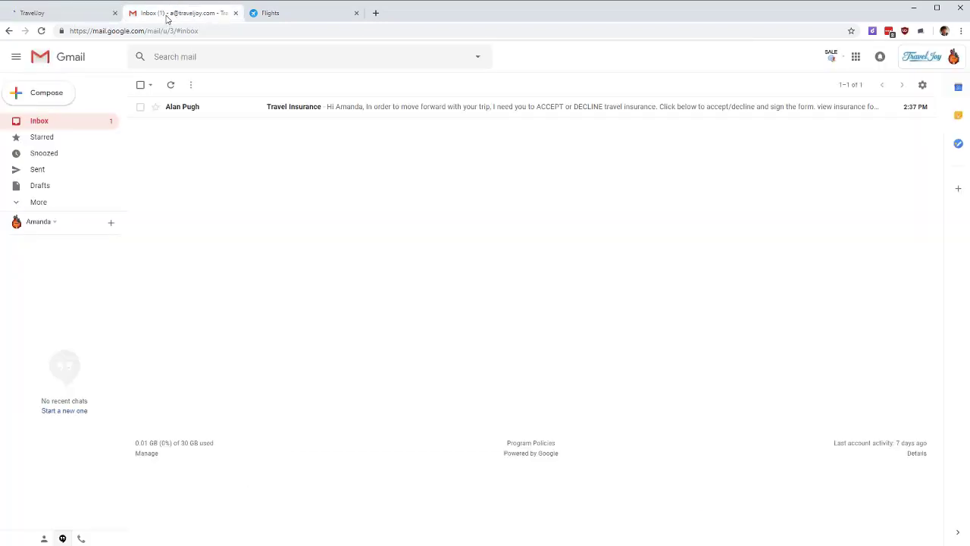
Step: Open the insurance form from the email, choose I ACCEPT, draw a signature and submit
click(308, 110)
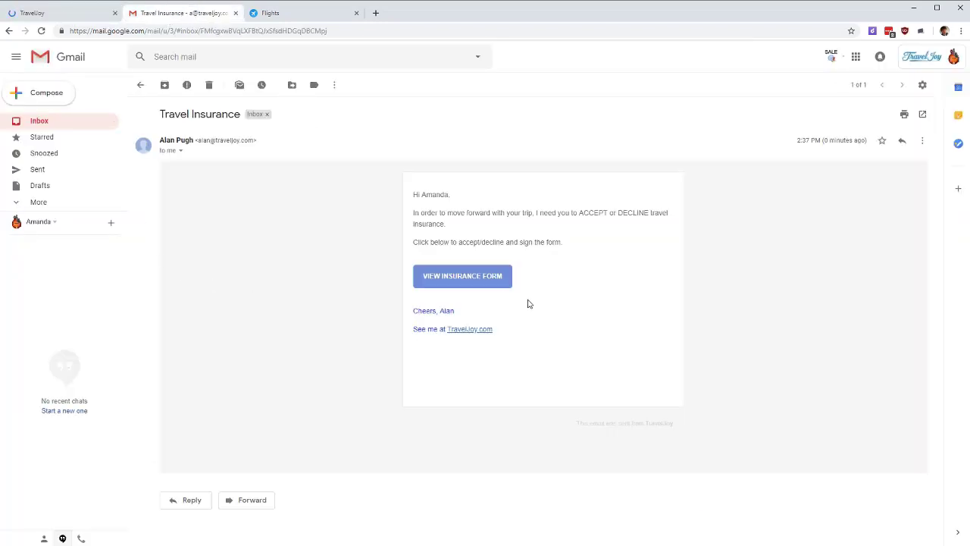
click(479, 284)
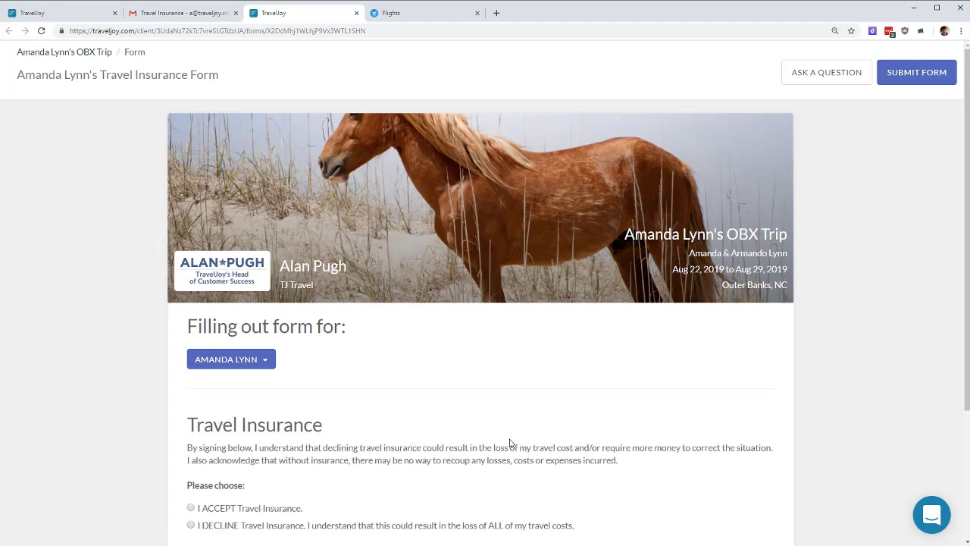
scroll(710, 455, down, 2)
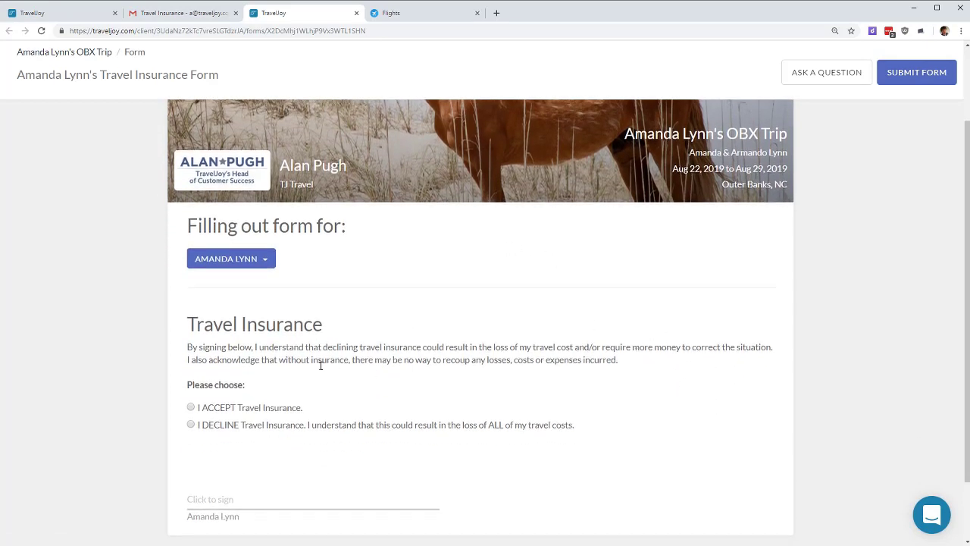
click(244, 410)
click(219, 500)
click(376, 86)
mouse_move(335, 210)
mouse_down()
mouse_move(442, 158)
mouse_move(501, 216)
mouse_move(558, 183)
mouse_move(612, 220)
mouse_move(616, 199)
mouse_up()
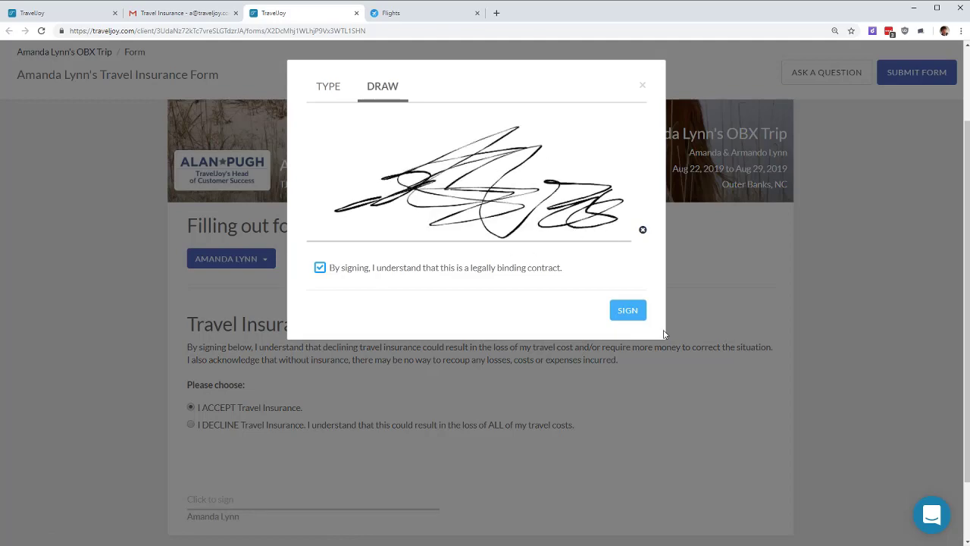
click(628, 310)
click(485, 375)
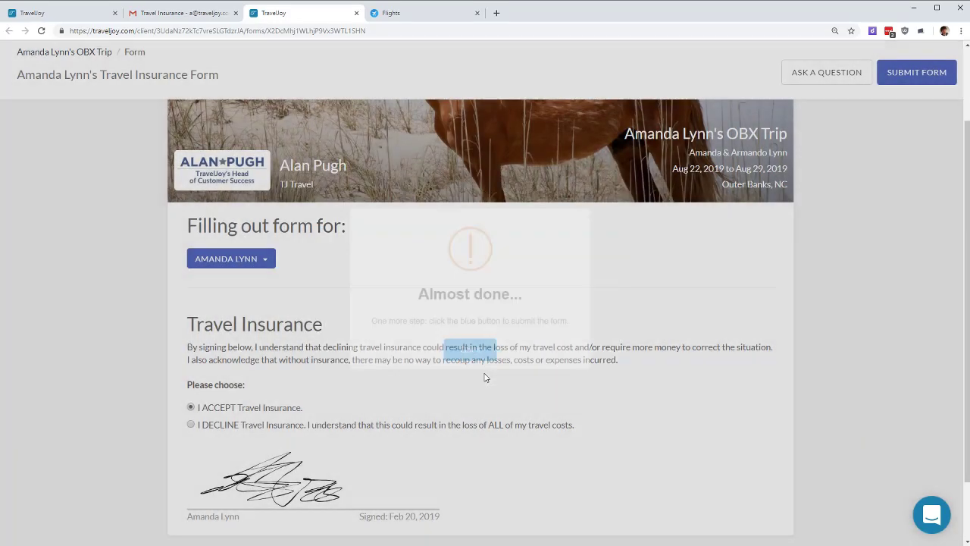
click(940, 85)
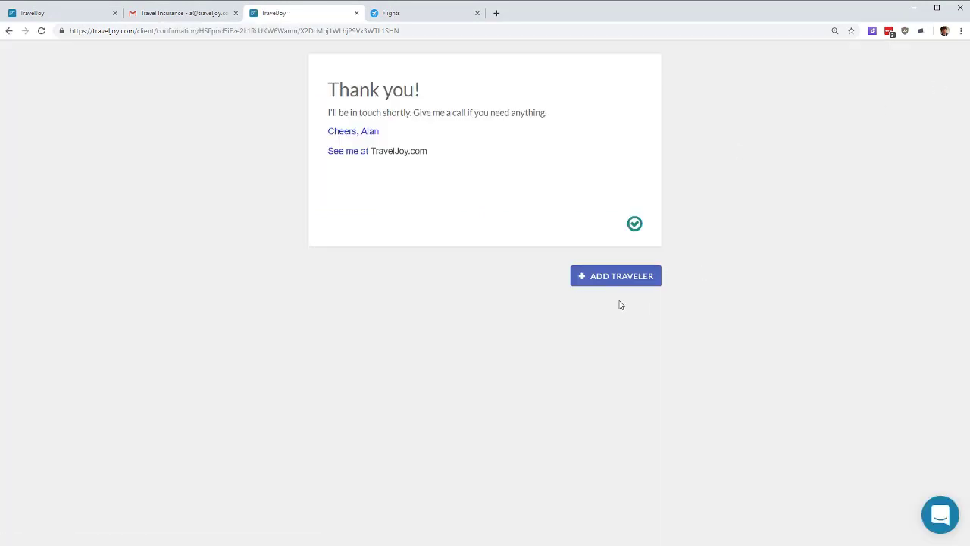
Step: Look through the additional-traveler options on the signed form, then close the form
click(613, 277)
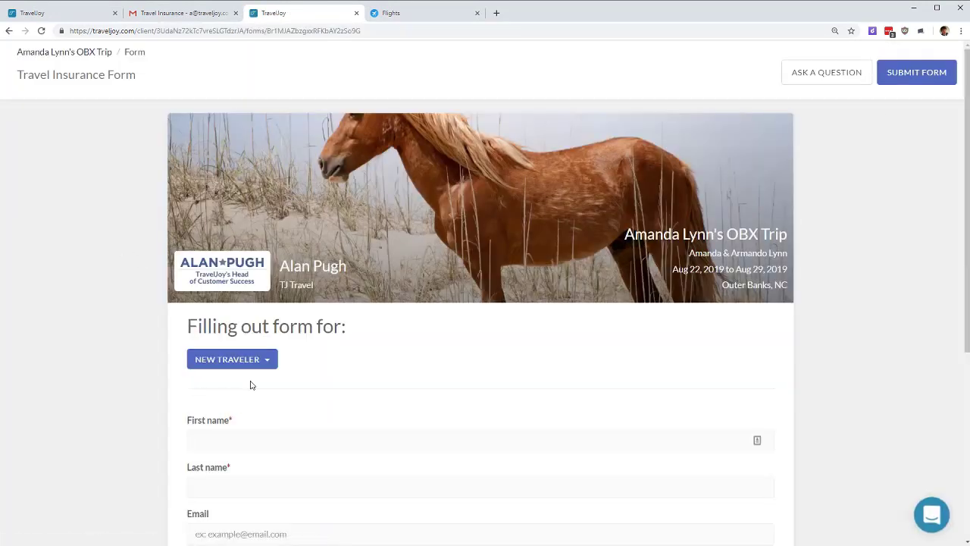
click(256, 364)
click(337, 380)
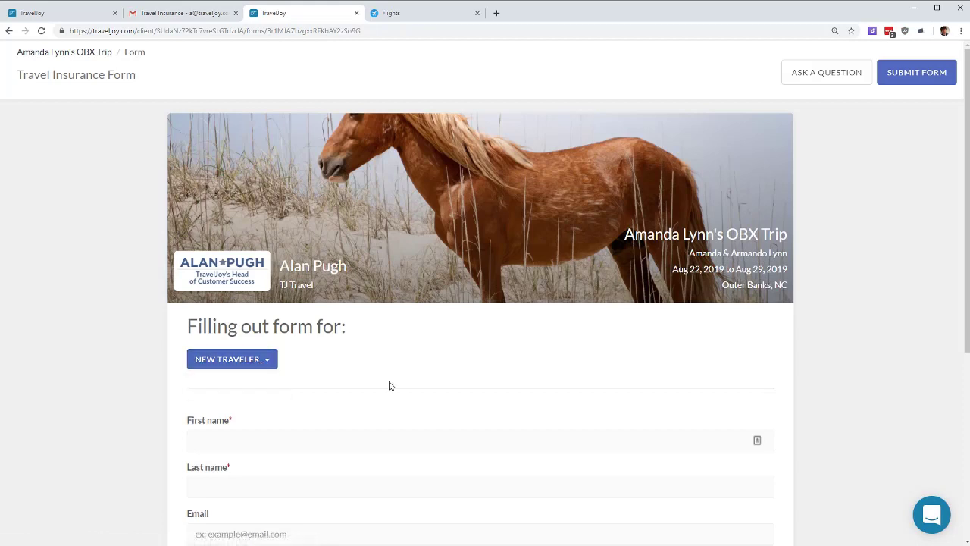
click(271, 359)
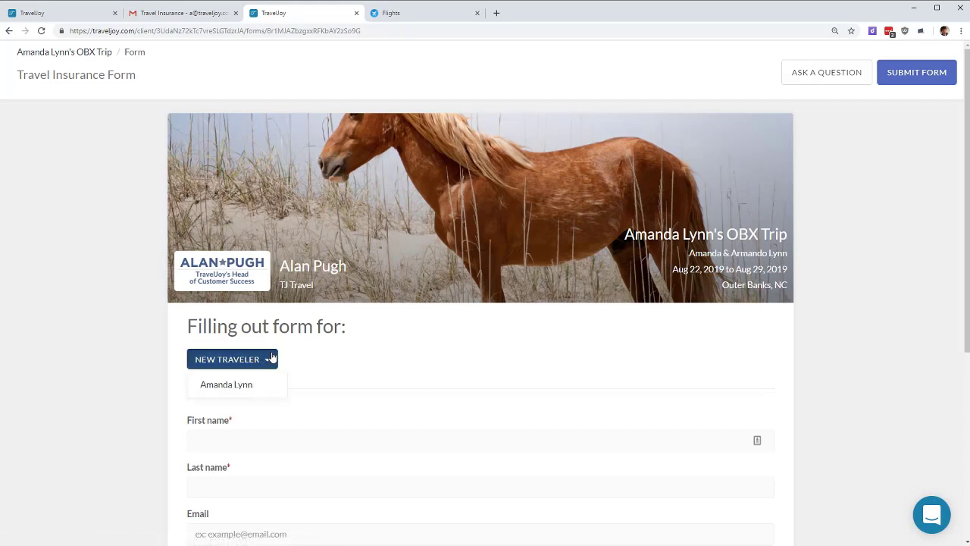
click(6, 30)
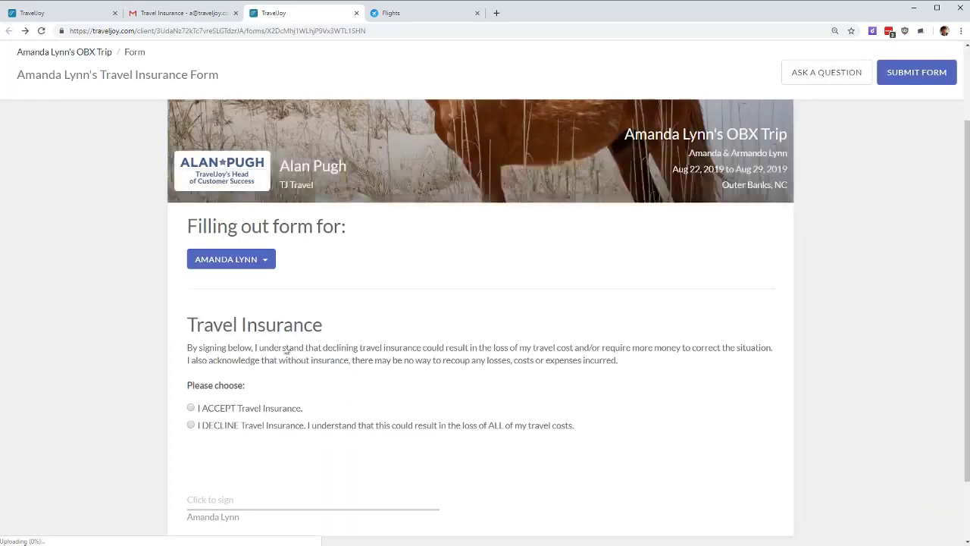
click(229, 259)
click(256, 264)
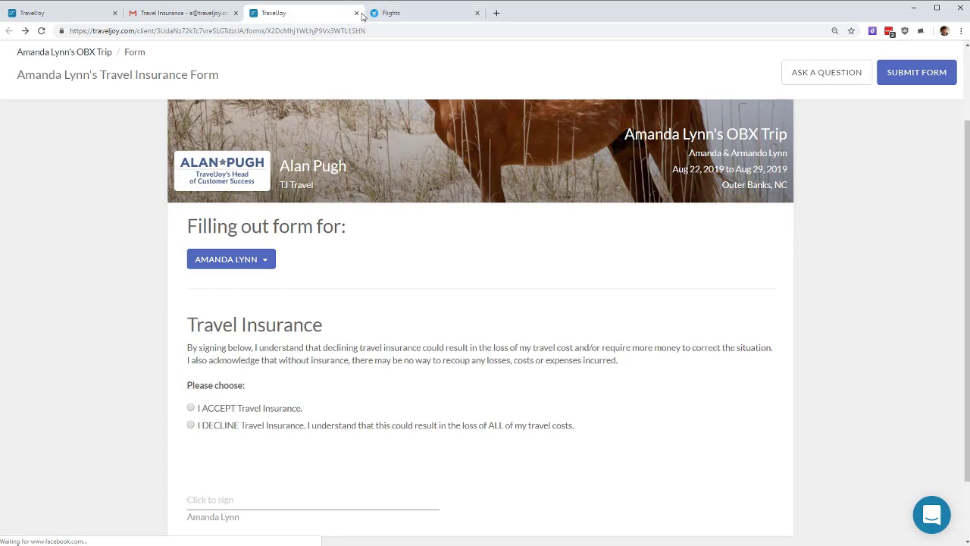
click(356, 13)
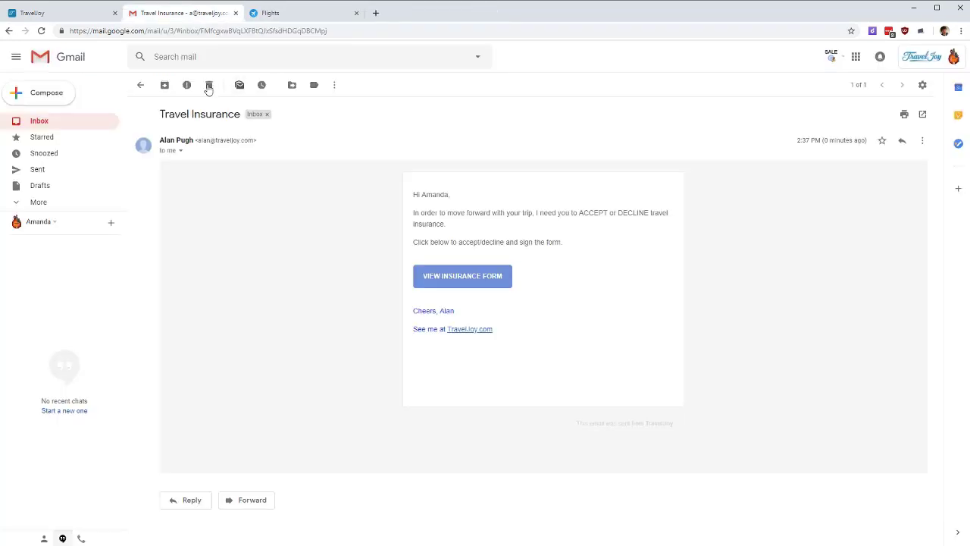
Step: Delete the insurance email, reload the trip, view the signed I ACCEPT form, then open CREATE..
click(209, 85)
click(69, 14)
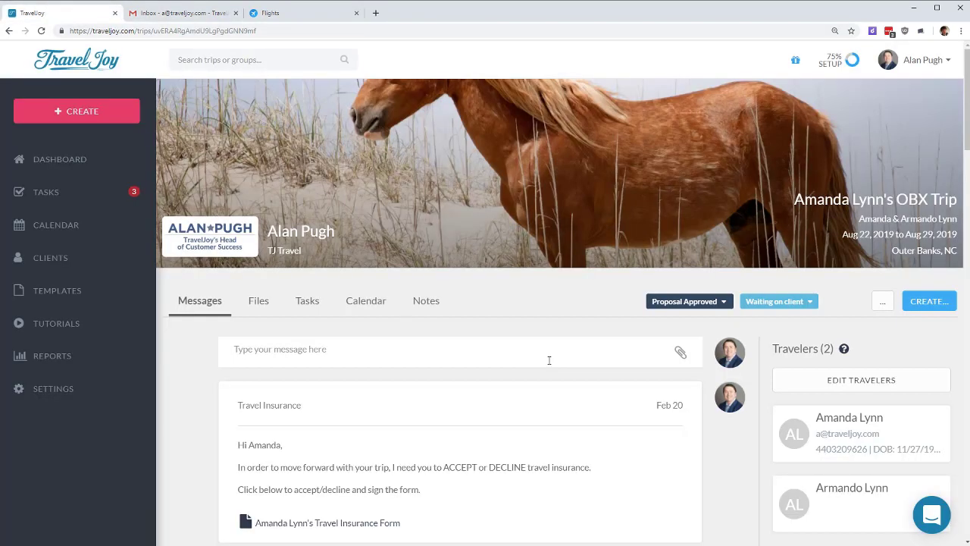
key(F5)
double_click(240, 458)
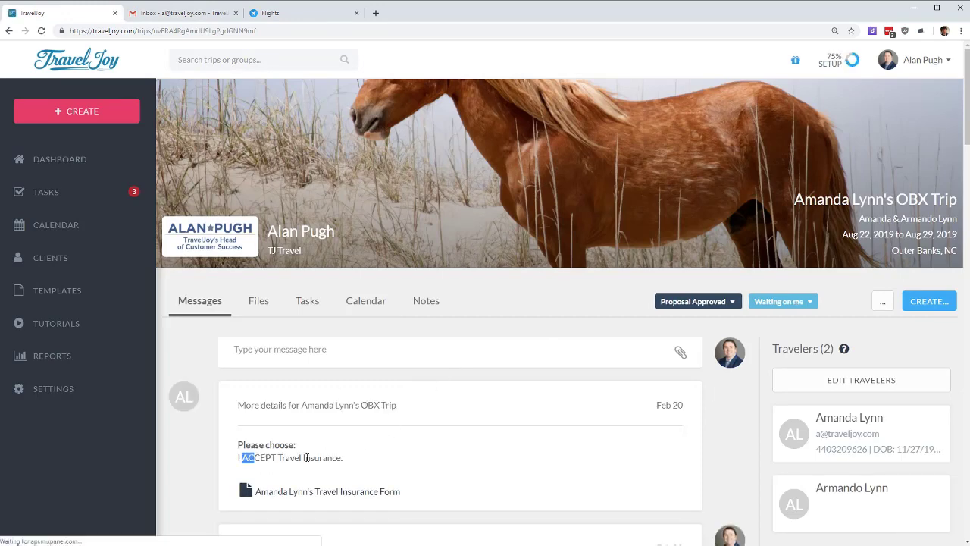
click(357, 494)
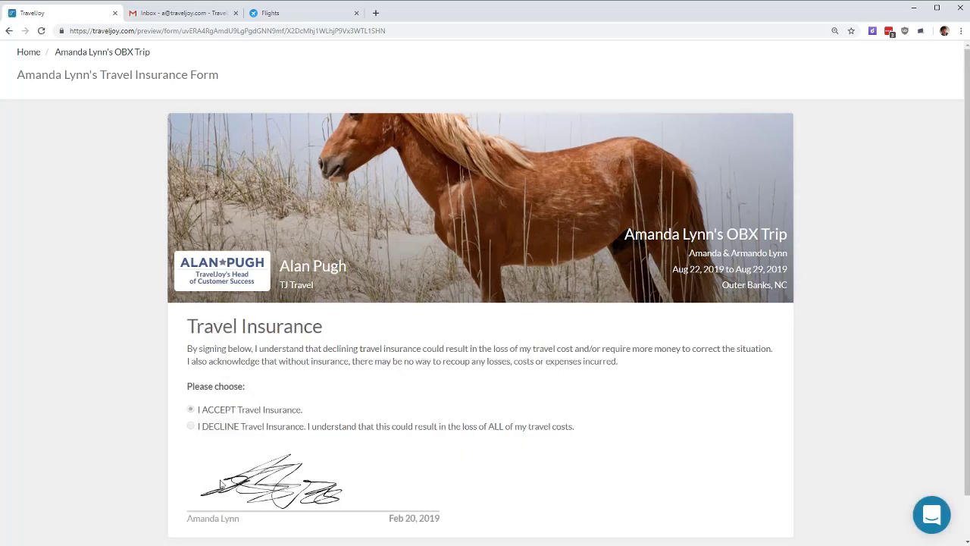
click(80, 54)
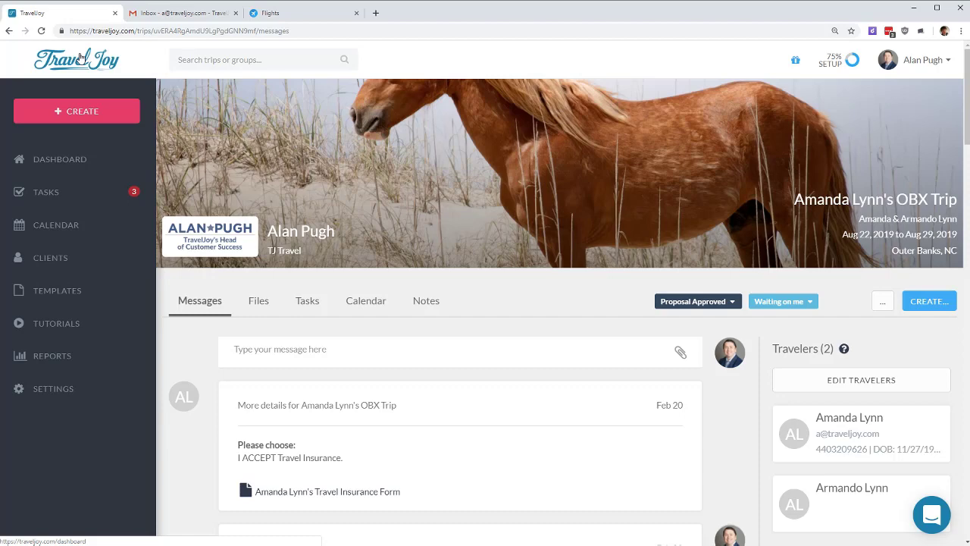
click(932, 301)
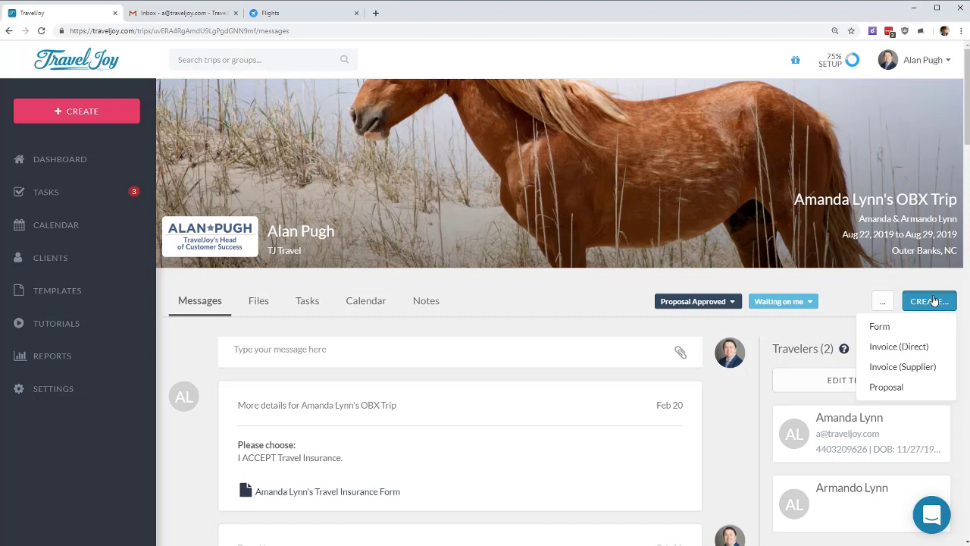
Step: Create a new supplier invoice for the OBX trip and review its item columns and payment section
click(907, 367)
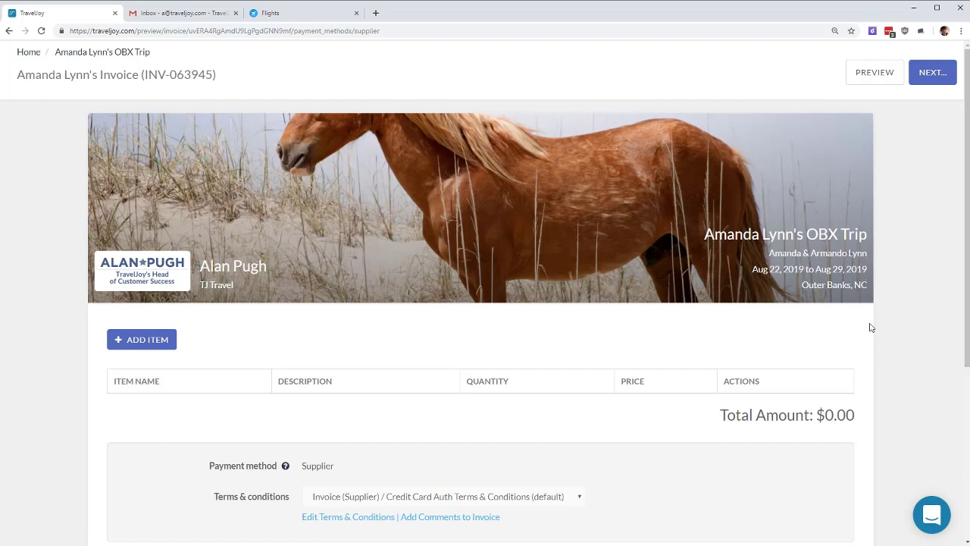
scroll(869, 326, down, 2)
drag(232, 266, 391, 333)
drag(146, 359, 227, 426)
click(128, 424)
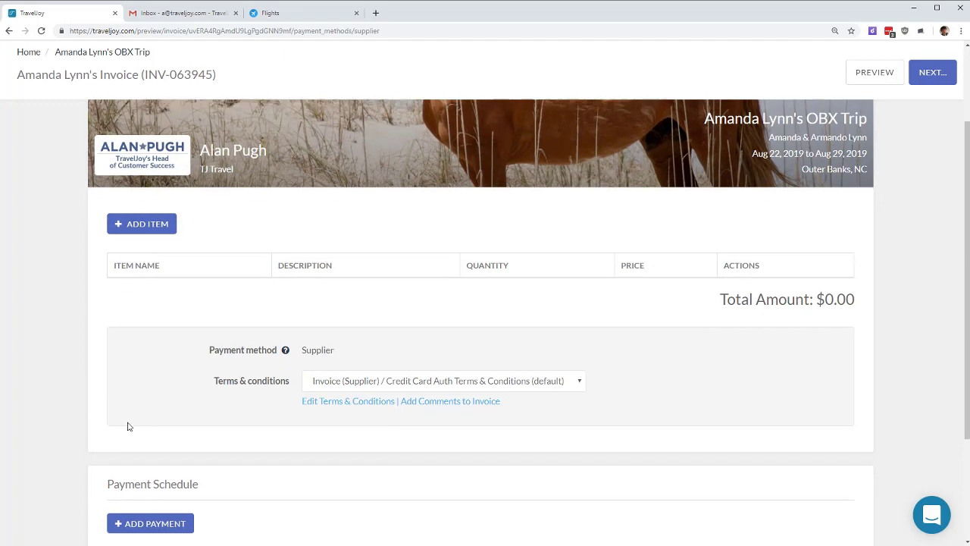
scroll(113, 394, down, 3)
drag(102, 371, 335, 457)
click(336, 457)
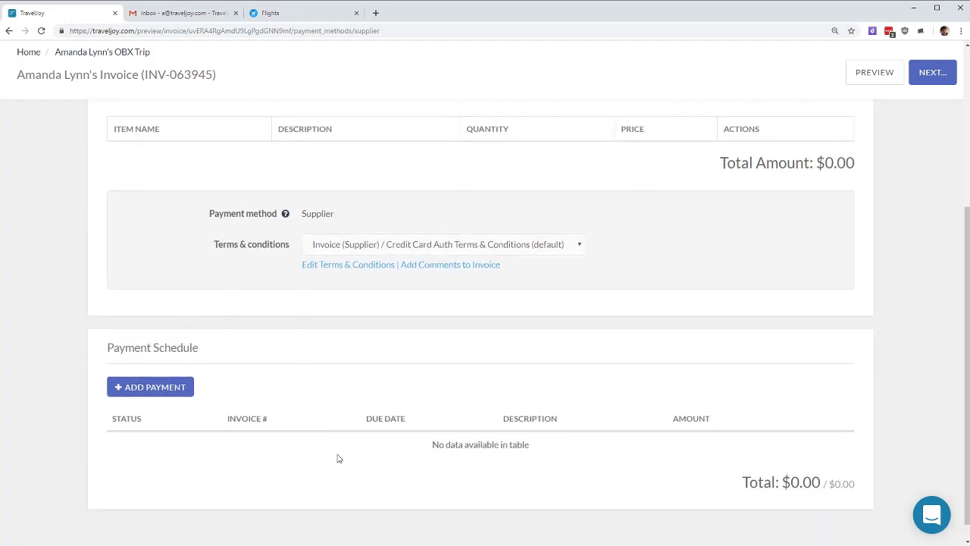
scroll(245, 400, up, 3)
scroll(245, 400, up, 1)
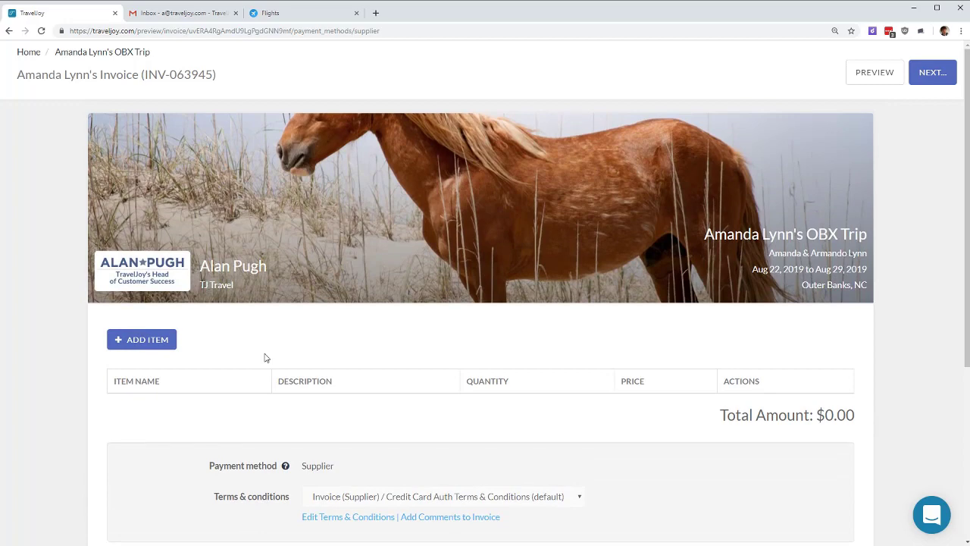
Step: Add an Air (default) line item to the invoice
click(164, 340)
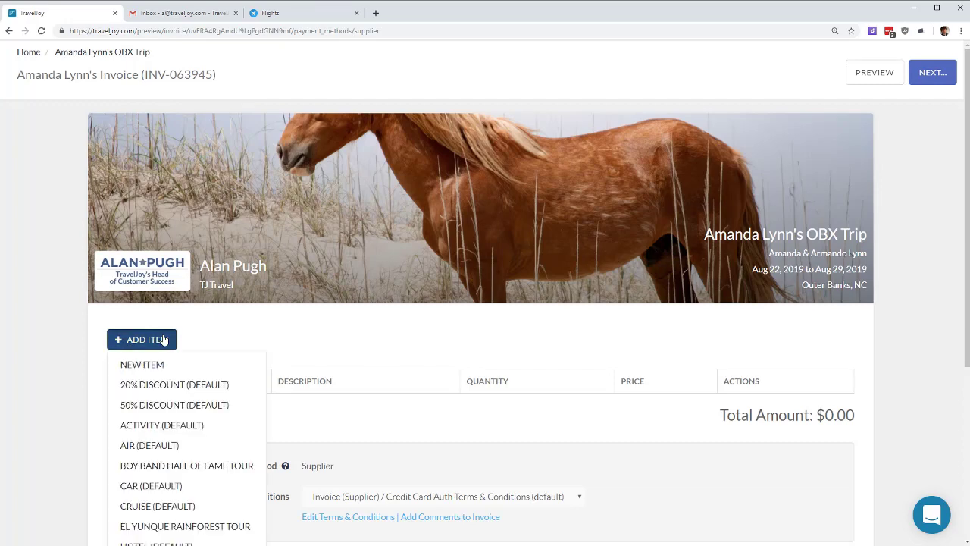
scroll(152, 400, down, 1)
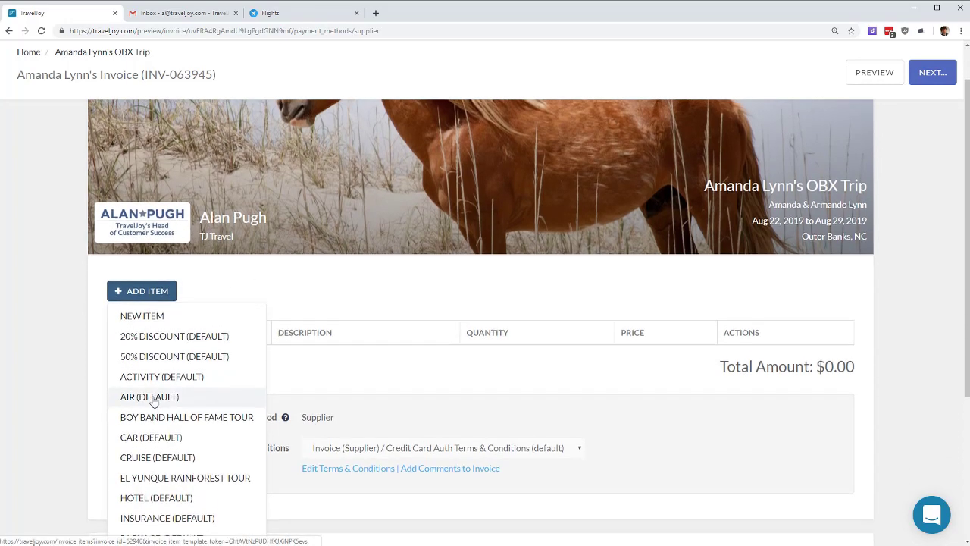
click(155, 401)
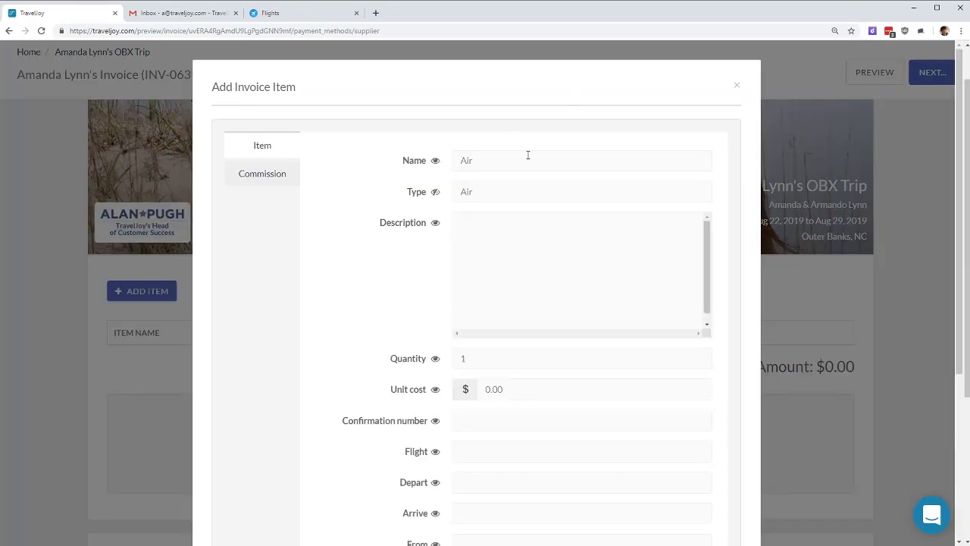
Step: Name the item 'Round Trip Flights', set the $865 unit cost, and enter the booking confirmation code
drag(528, 155, 330, 158)
text(Round Trip Flights)
click(524, 382)
text(860)
key(BackSpace)
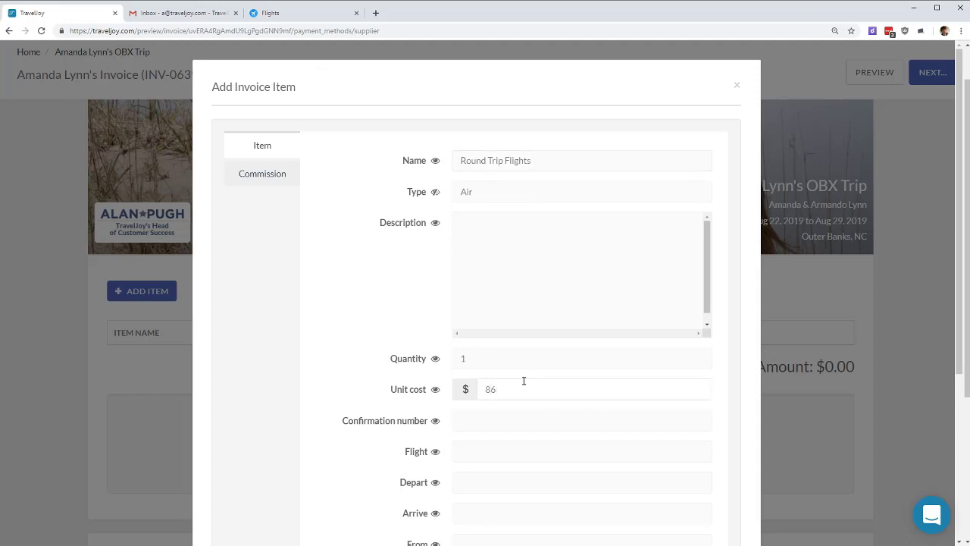
click(498, 354)
text(DFSDRTS)
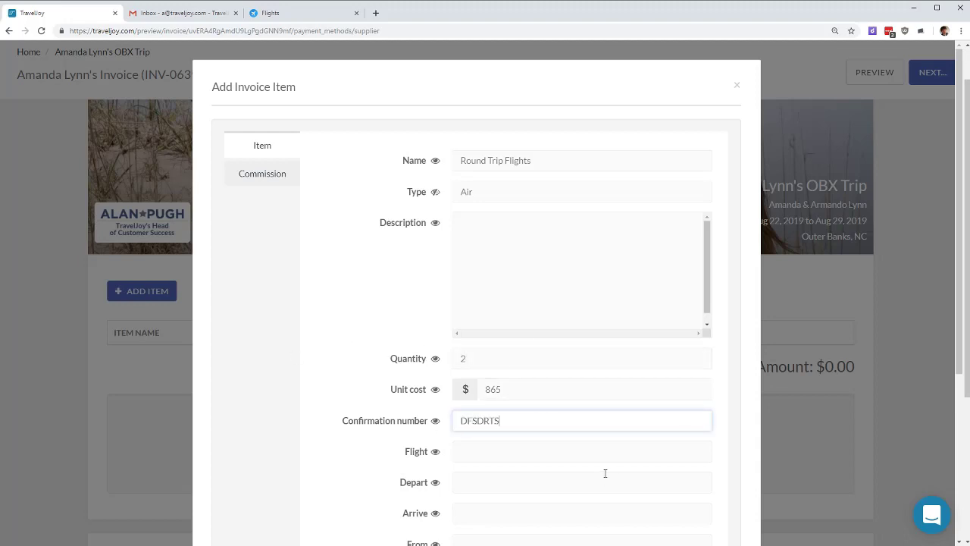
text(D-453)
Step: Copy AA 5437 from the booked flights and enter flights AA 5437 / AA 5410
click(547, 456)
click(266, 13)
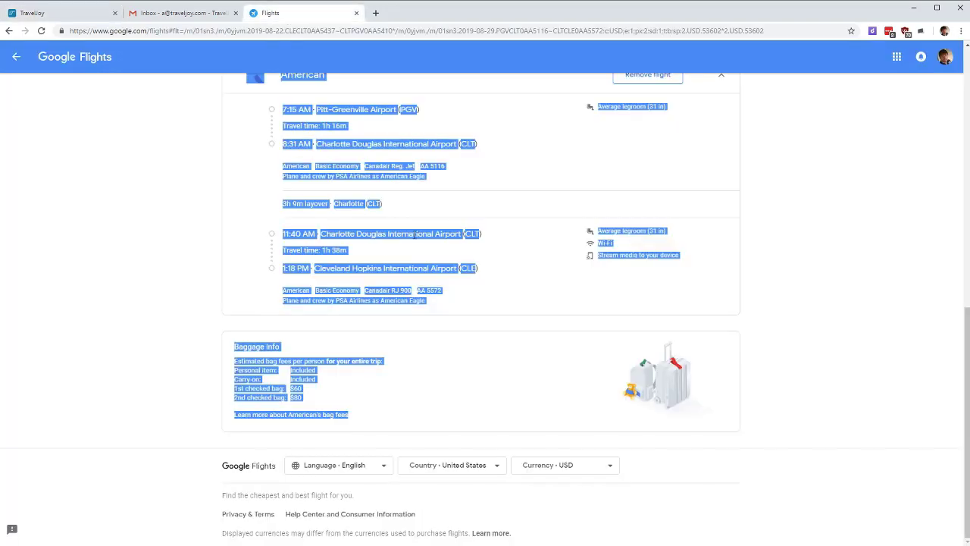
click(184, 230)
scroll(190, 219, up, 3)
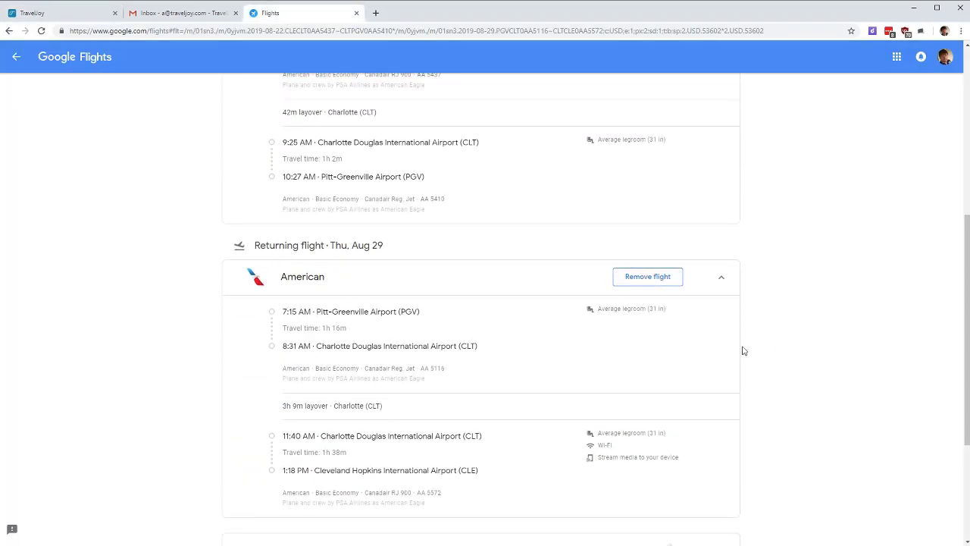
scroll(465, 386, up, 3)
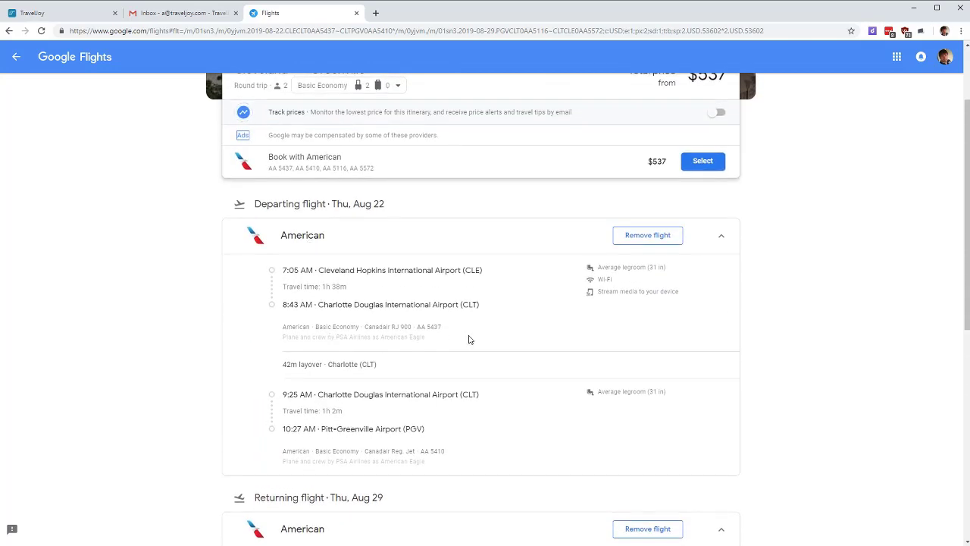
drag(458, 329, 411, 328)
key(ctrl+c)
click(60, 13)
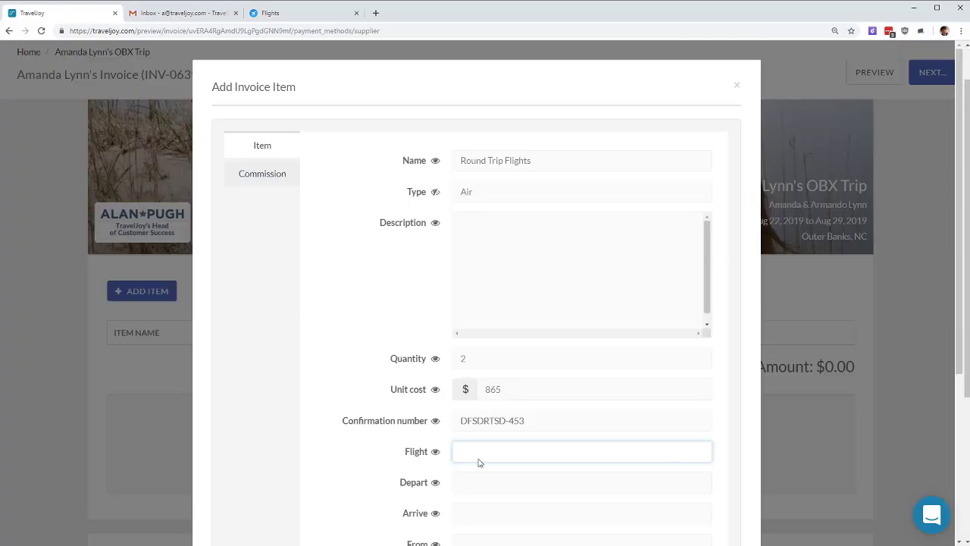
key(ctrl+v)
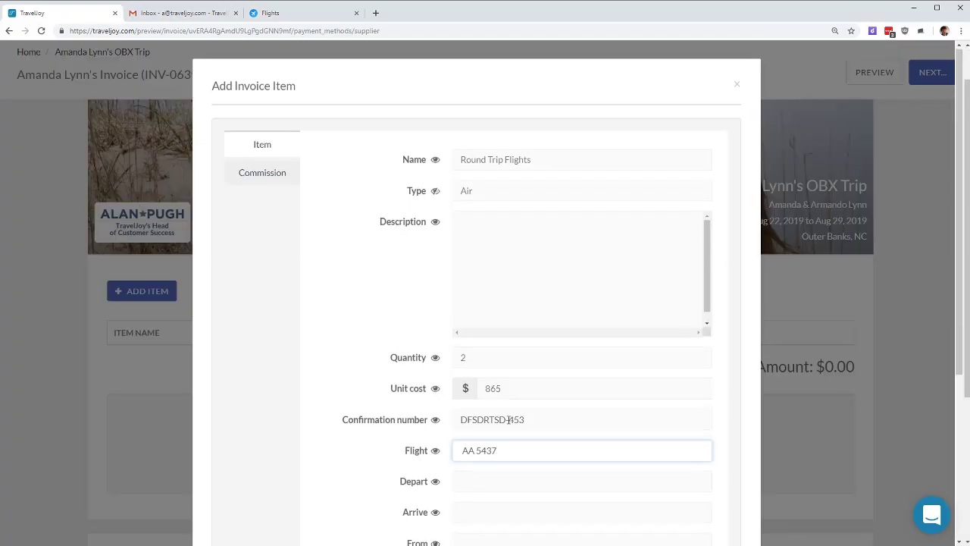
scroll(550, 286, down, 3)
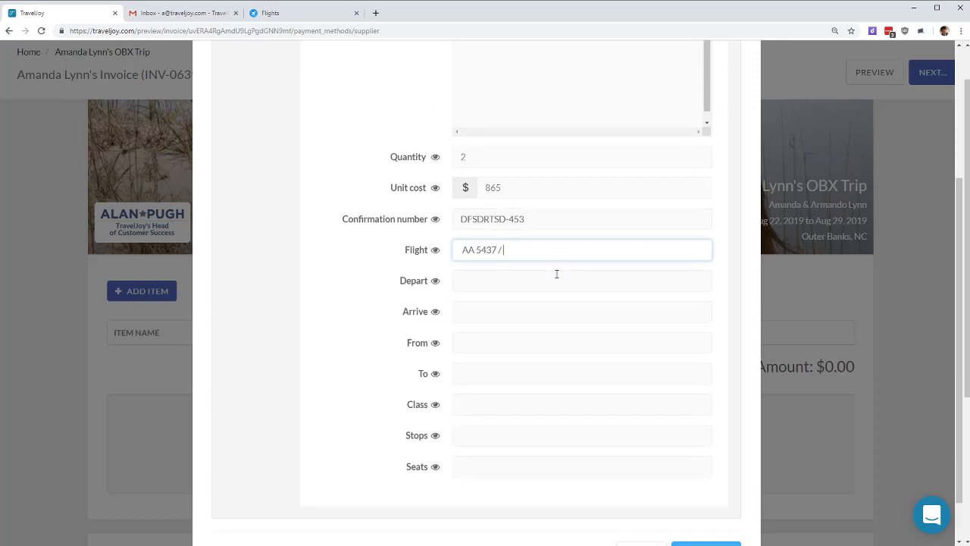
text(/ AA 5410)
Step: Fill in the route CLE to NC, Economy class, stop CLT, seats 23D, 23E
click(524, 281)
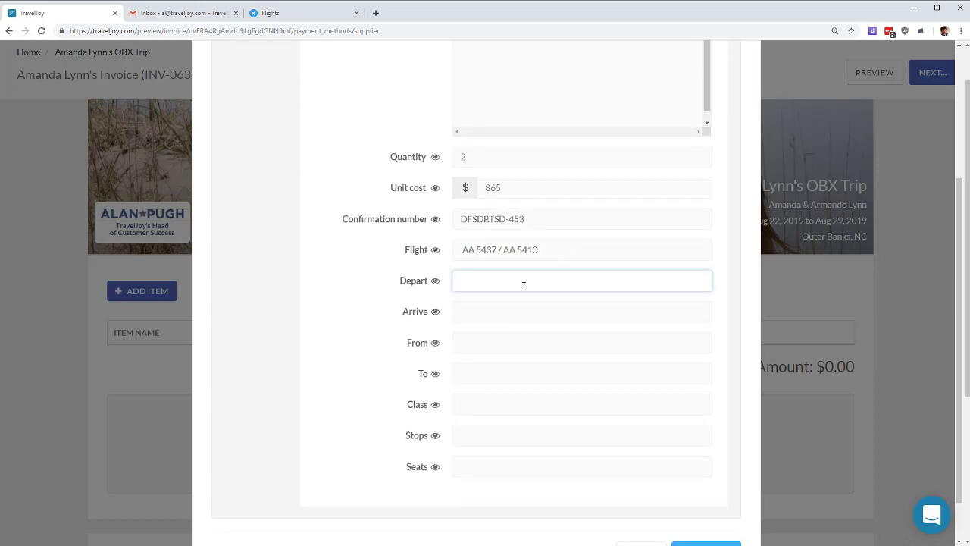
click(507, 341)
text(CLE)
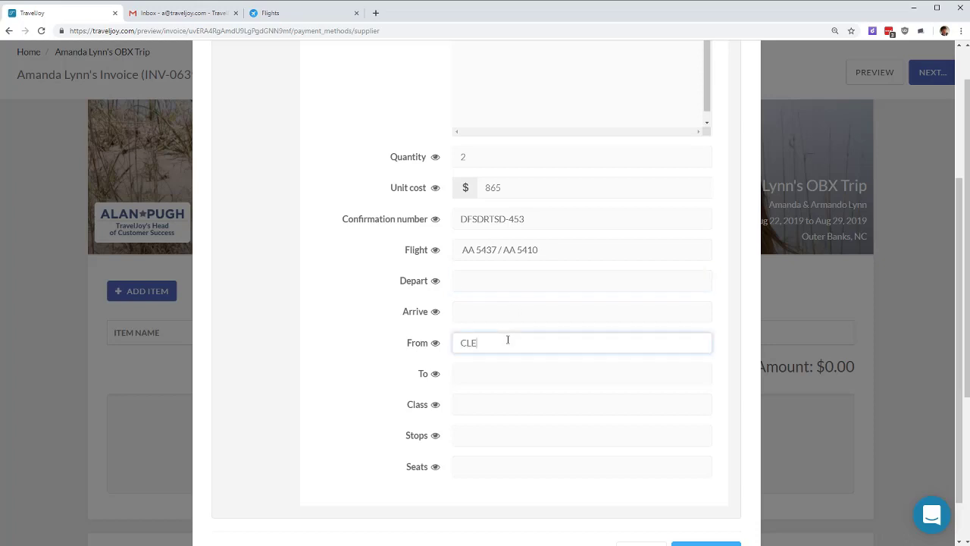
key(Tab)
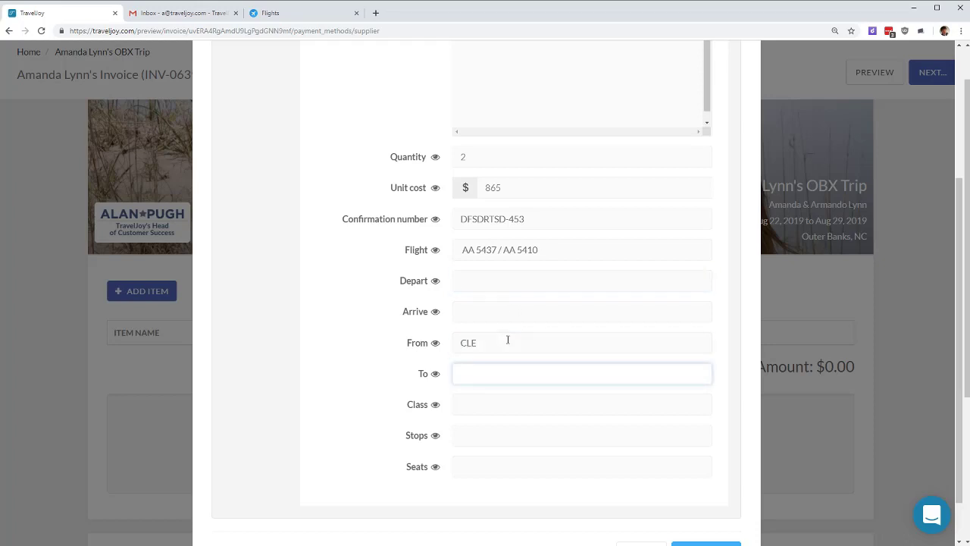
text(NC)
click(492, 404)
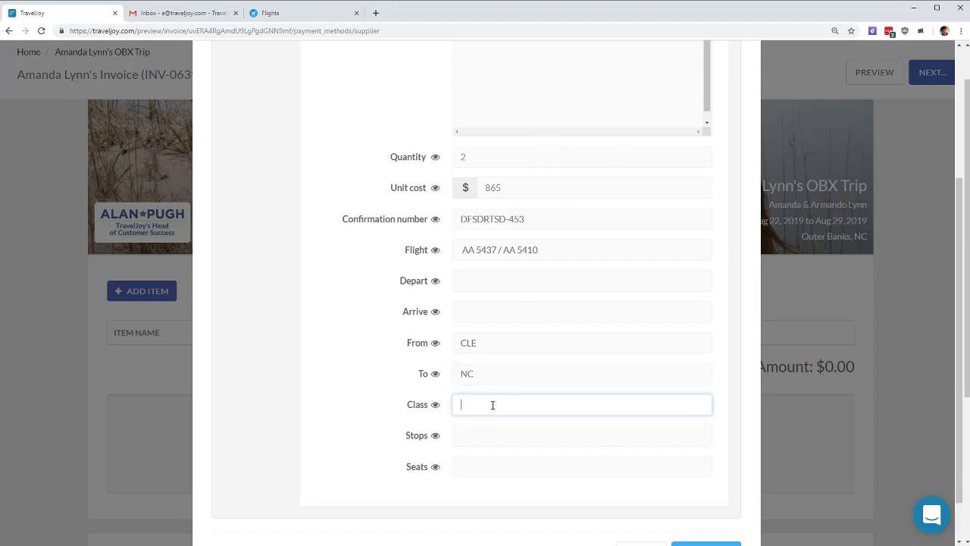
text(Economy)
key(Tab)
key(Tab)
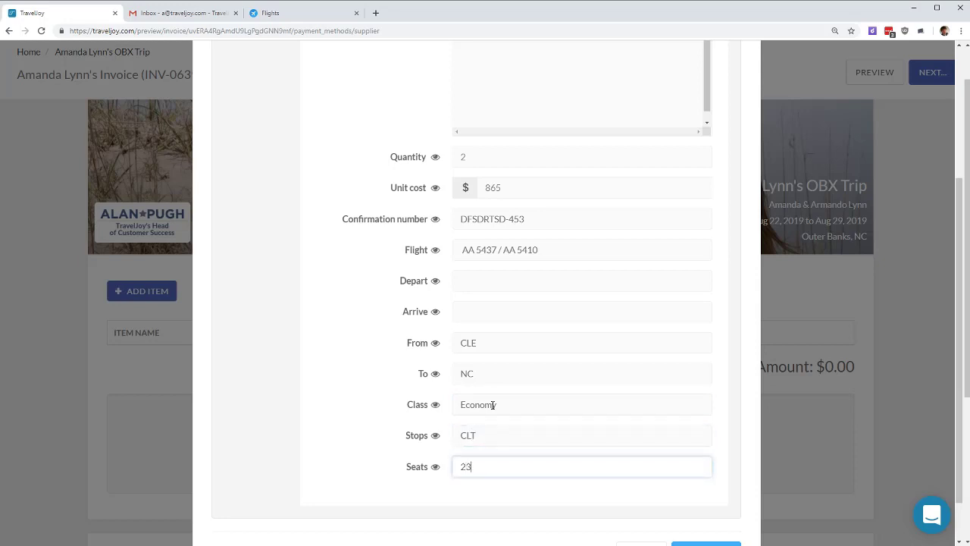
text(23D, 23E)
scroll(539, 227, down, 1)
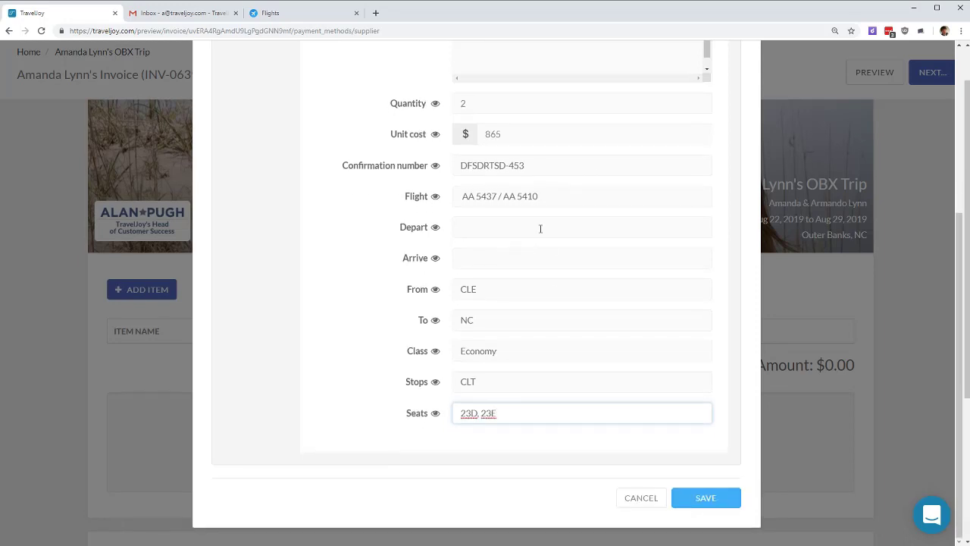
scroll(598, 219, up, 5)
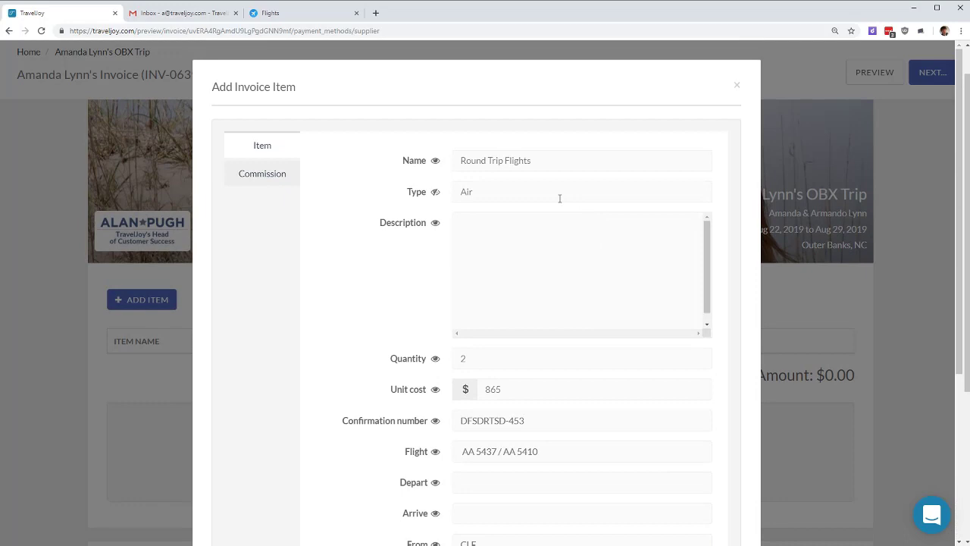
Step: Set American Airlines as the item's supplier with booking date 2/20/2019
click(262, 173)
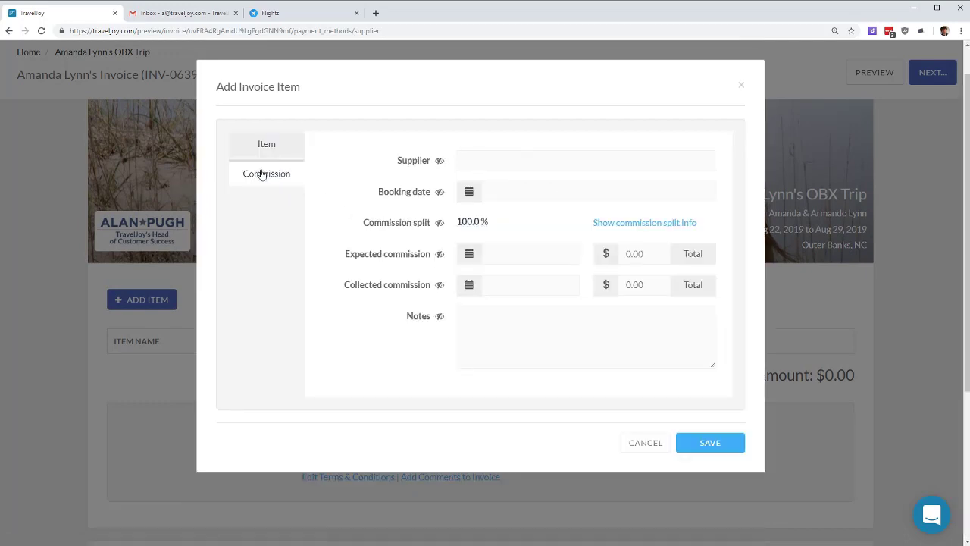
click(537, 163)
text(a)
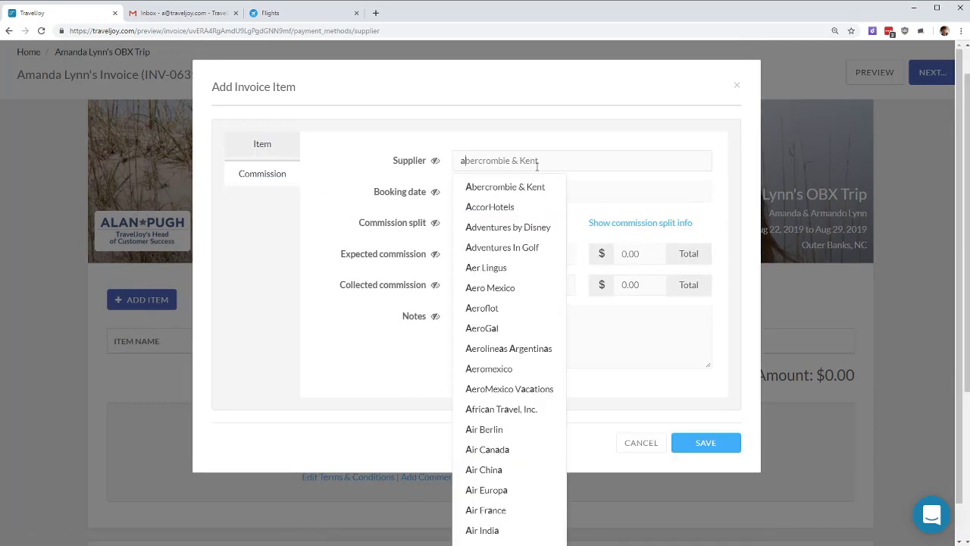
text(merican)
click(541, 191)
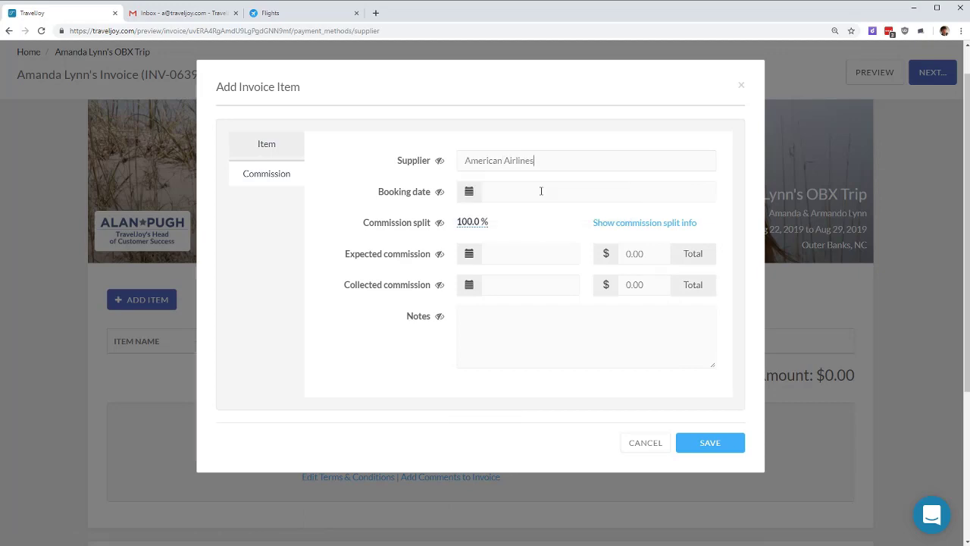
click(541, 191)
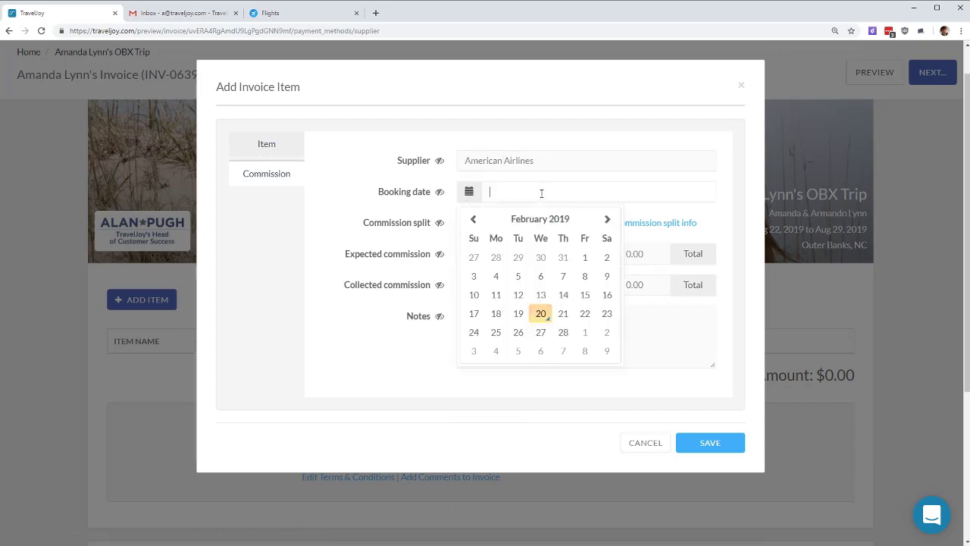
click(541, 313)
Step: Set expected commission date 12/18/2019 and amount 50, then save the Round Trip Flights item
click(487, 253)
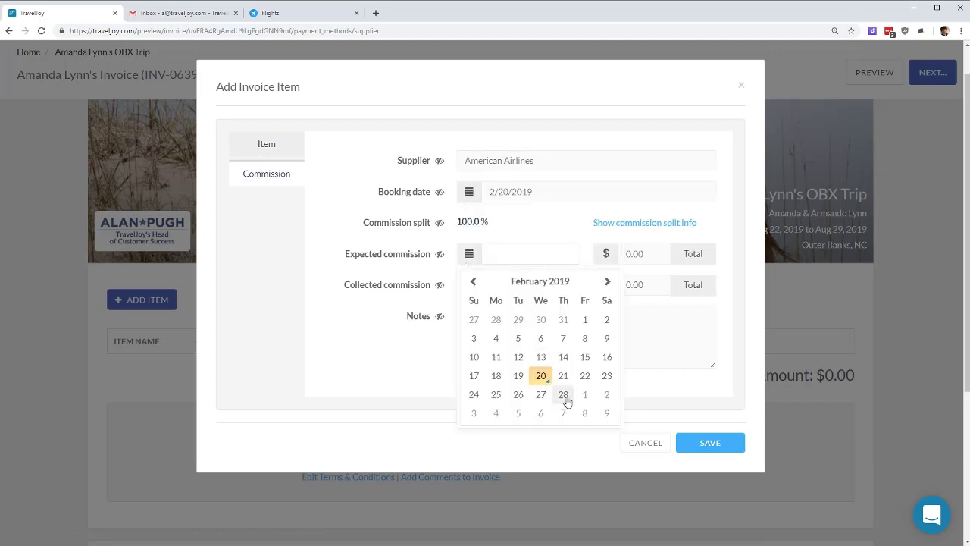
double_click(608, 288)
double_click(609, 288)
double_click(608, 288)
double_click(609, 288)
click(609, 288)
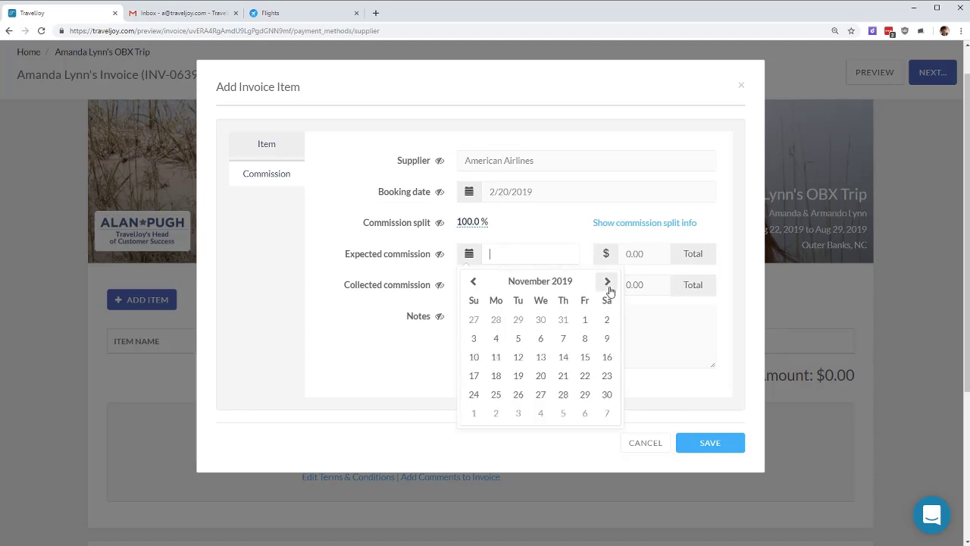
click(608, 288)
click(540, 356)
click(659, 262)
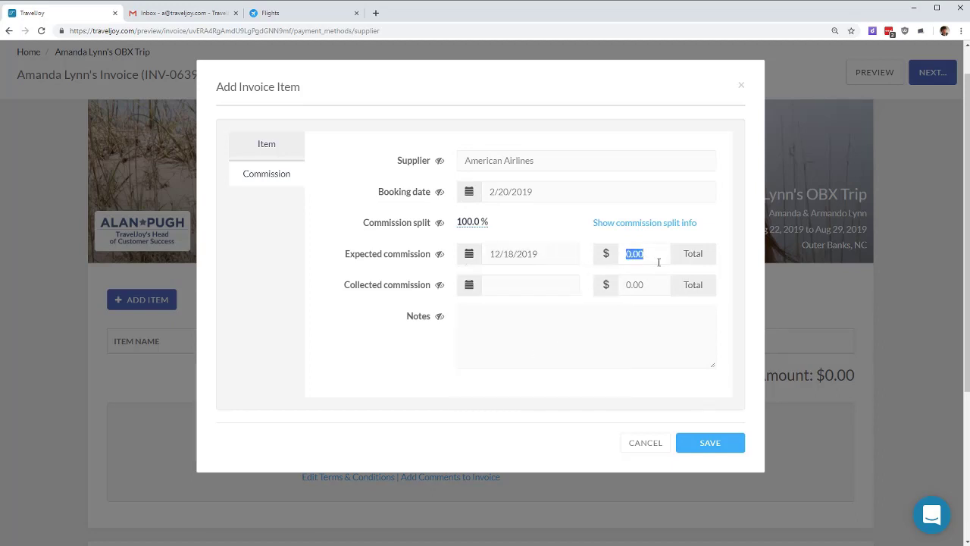
text(50)
click(698, 441)
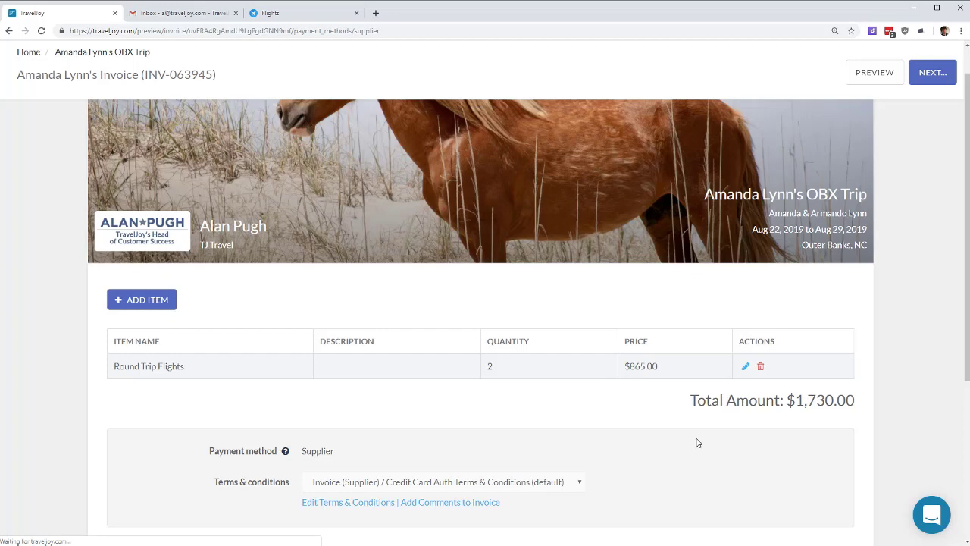
Step: Add the El Yunque Rainforest Tour template item and try reordering it against Round Trip Flights
click(152, 305)
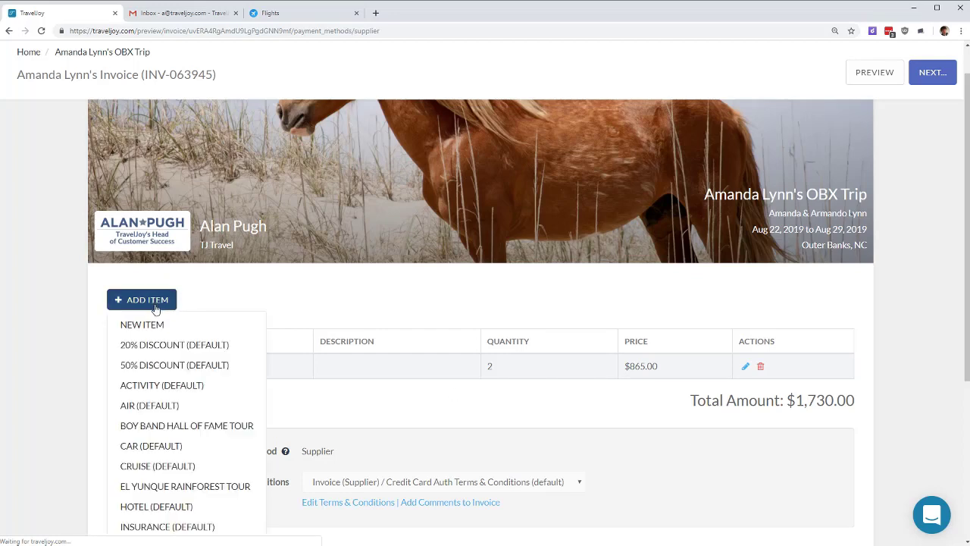
click(221, 486)
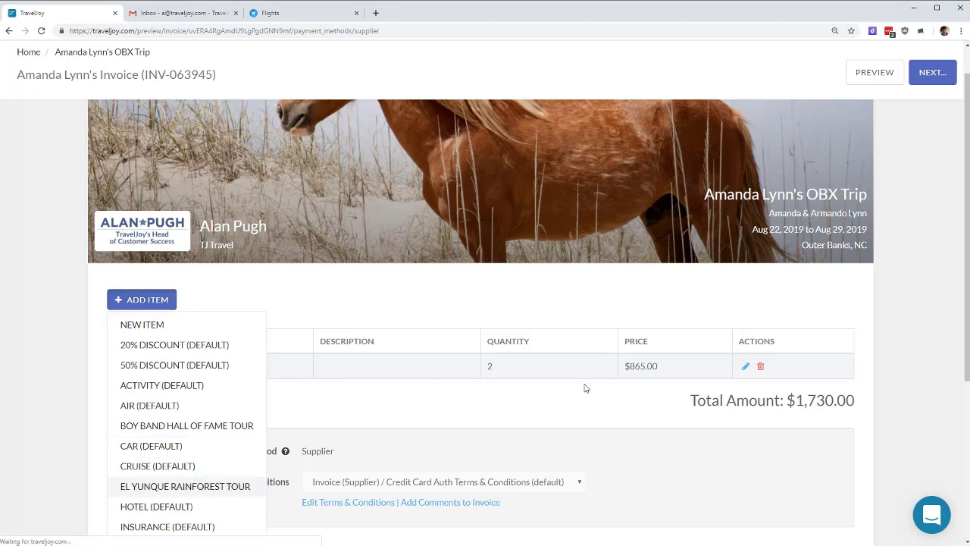
click(205, 483)
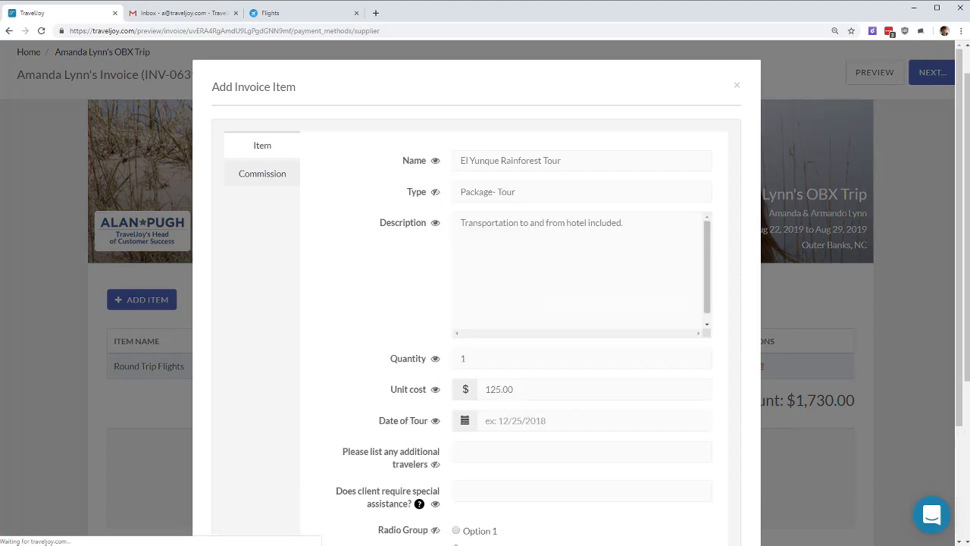
scroll(645, 425, down, 2)
click(706, 497)
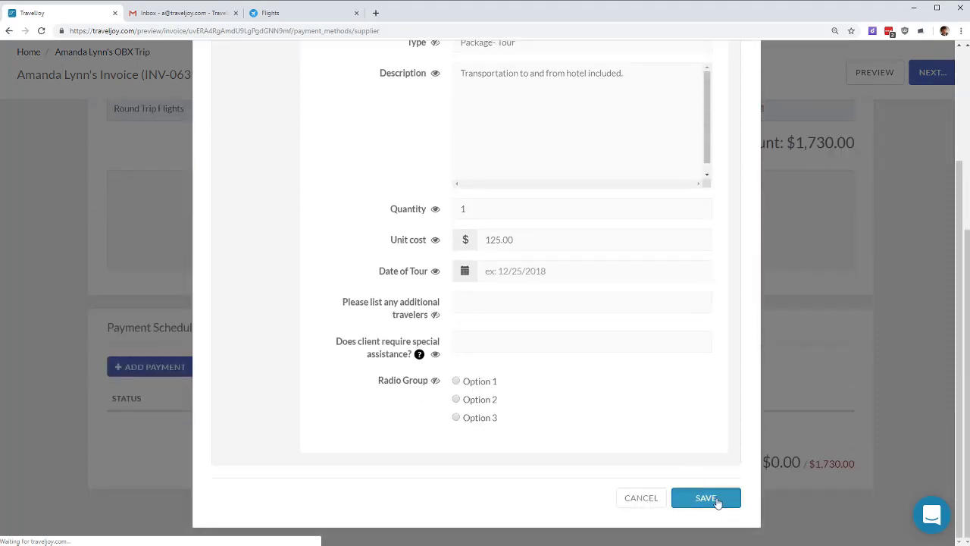
scroll(907, 379, up, 3)
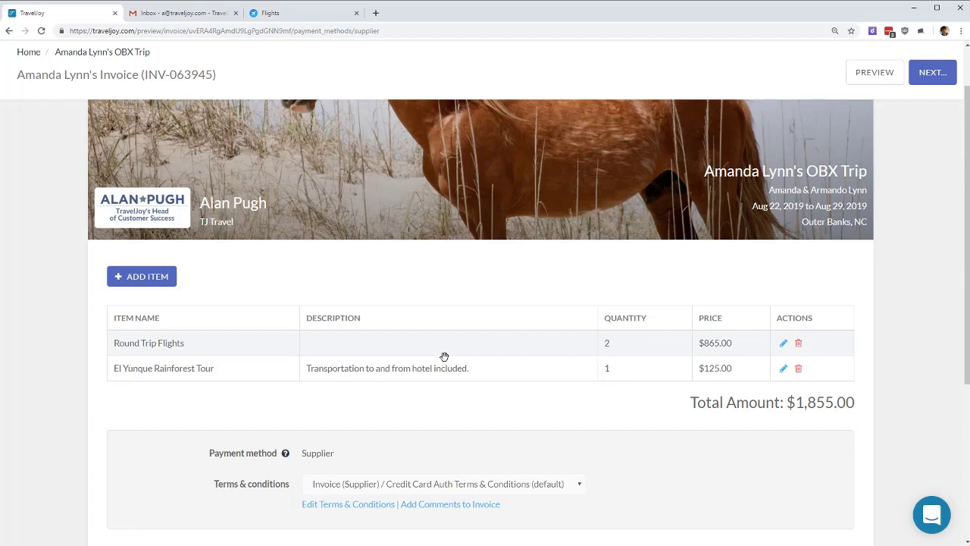
drag(457, 340, 465, 371)
drag(522, 336, 524, 374)
Step: Delete the El Yunque Rainforest Tour line, then open and close the flight item's editor unchanged
click(797, 369)
click(534, 362)
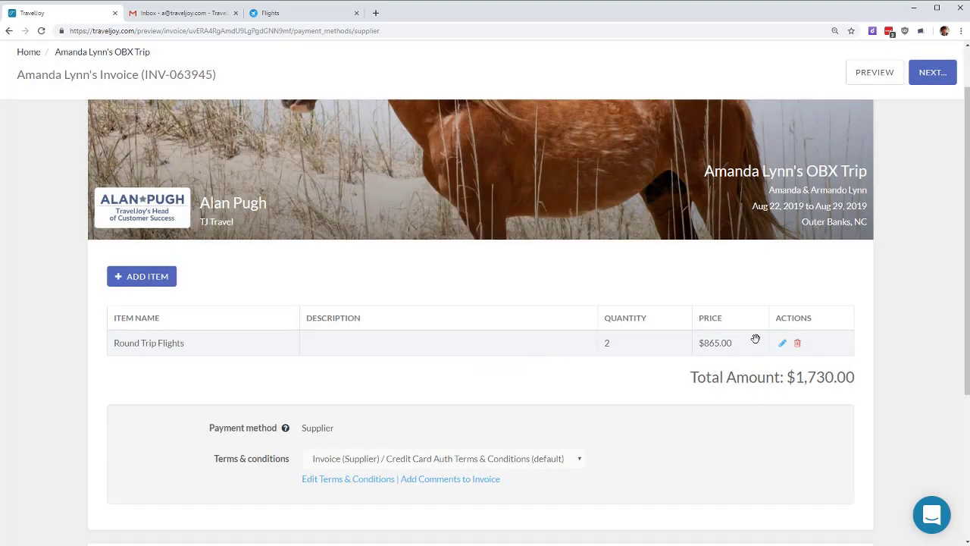
click(782, 347)
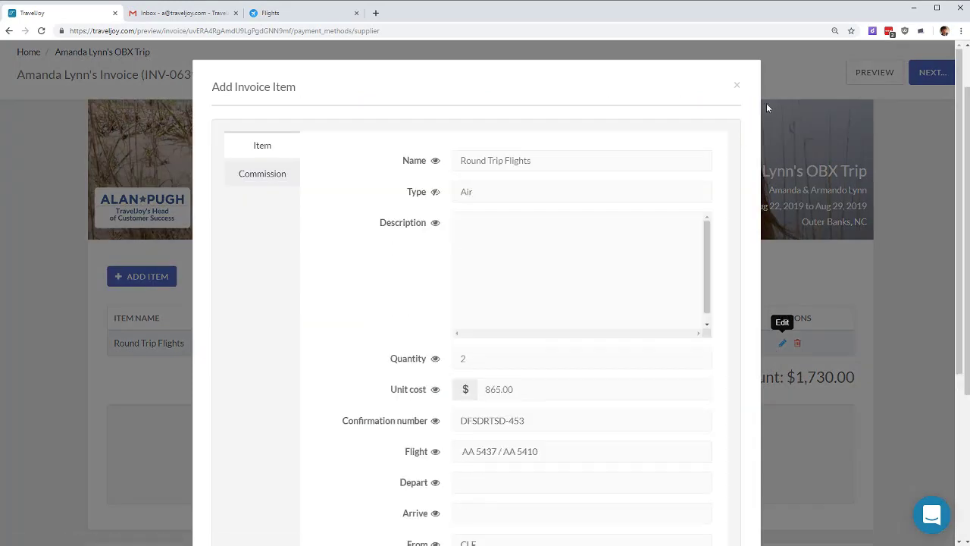
click(736, 86)
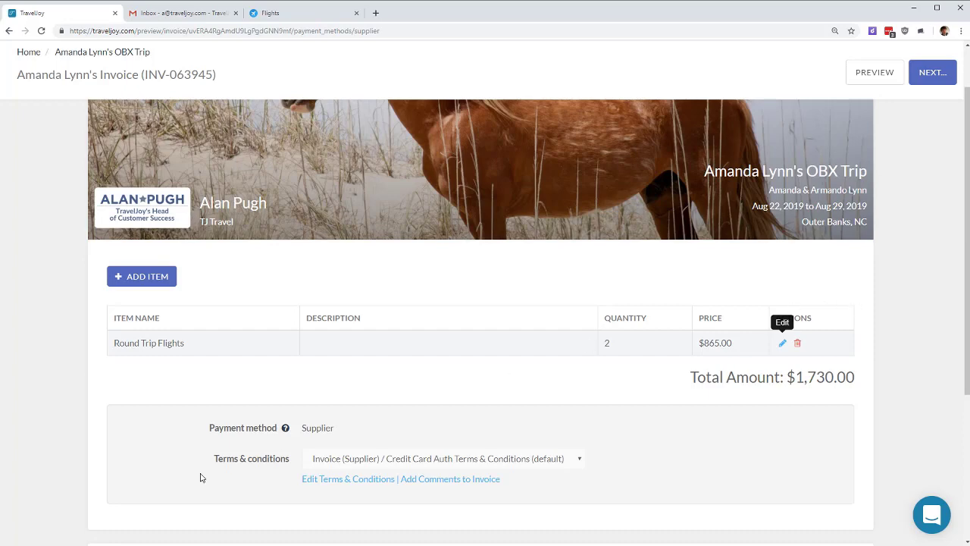
scroll(394, 457, down, 3)
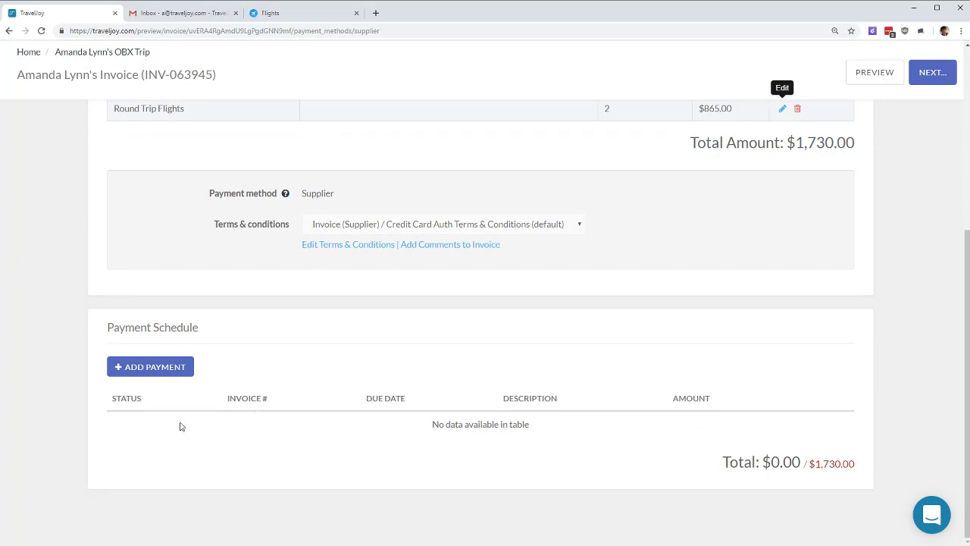
Step: Add a scheduled payment and set its amount to $175.00
click(133, 366)
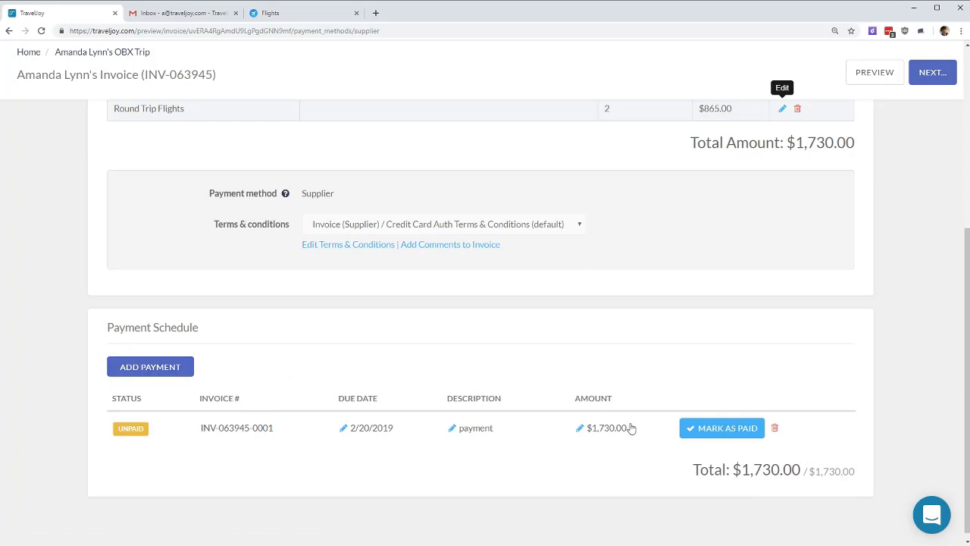
drag(629, 428, 584, 432)
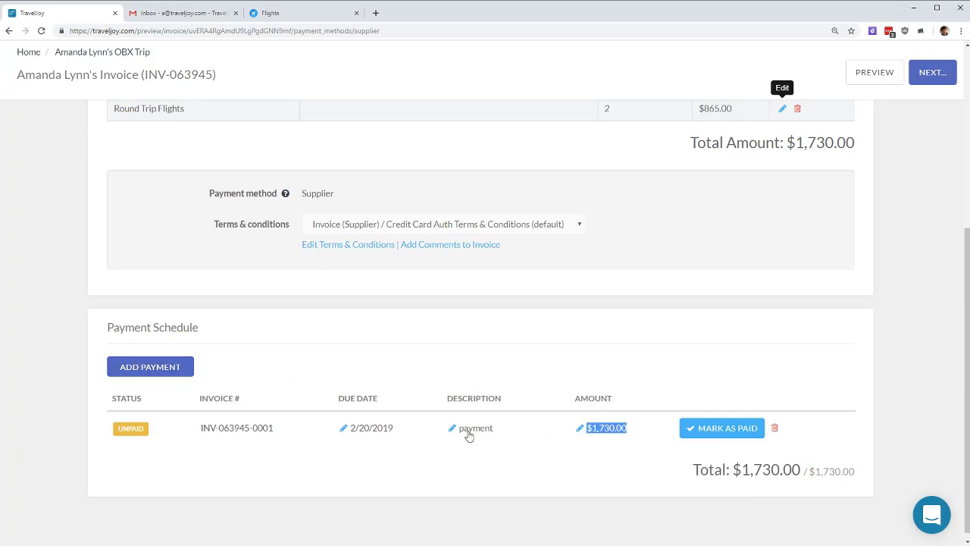
drag(418, 431, 330, 429)
click(928, 299)
scroll(901, 288, up, 2)
scroll(897, 332, down, 2)
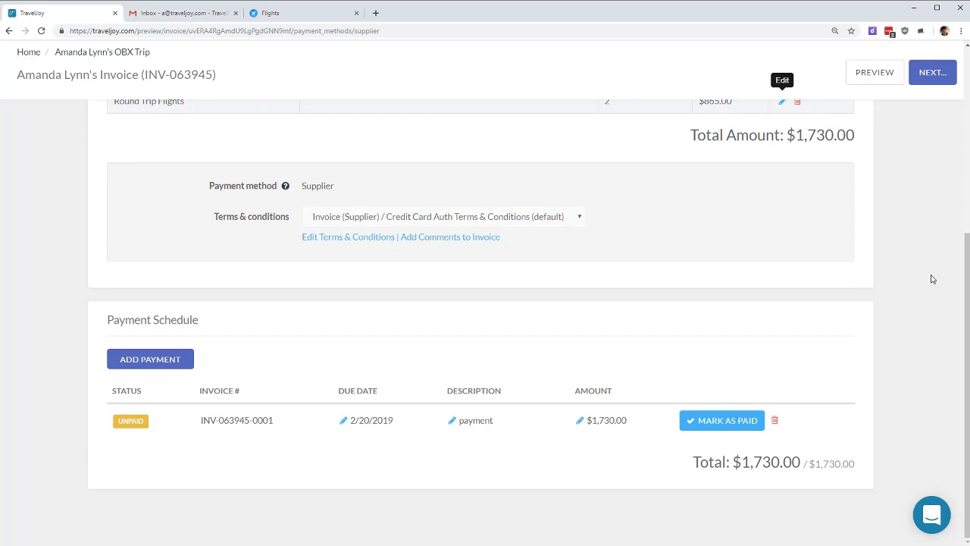
click(605, 420)
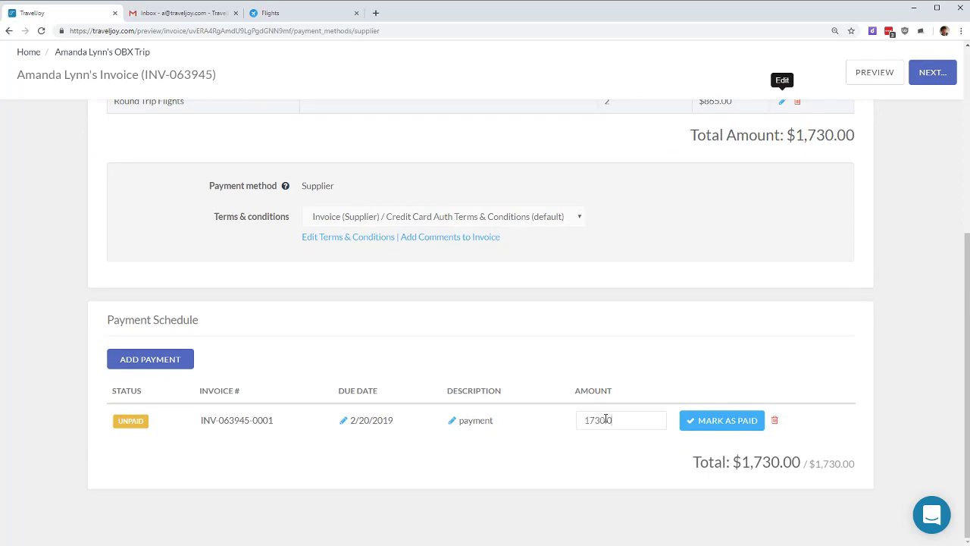
drag(624, 419, 509, 420)
text(17)
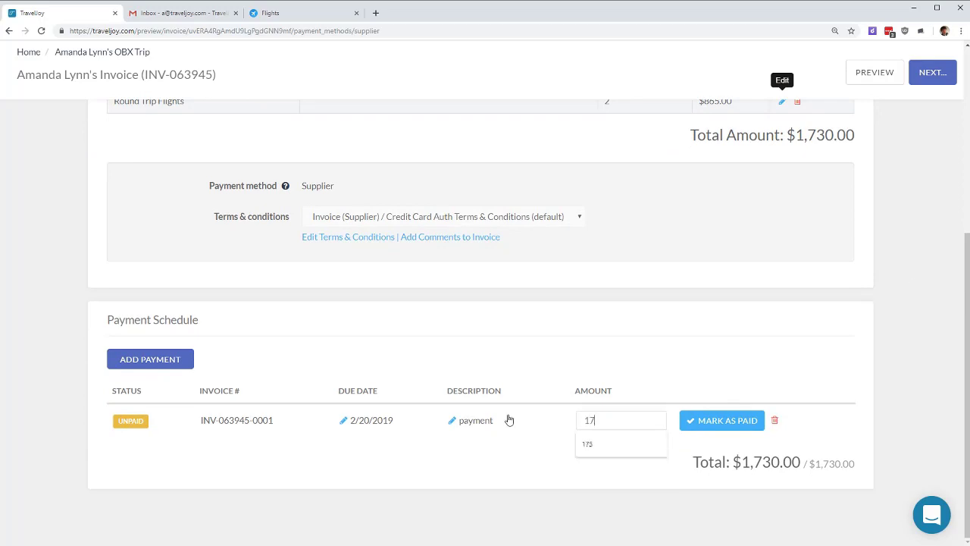
text(5)
click(652, 363)
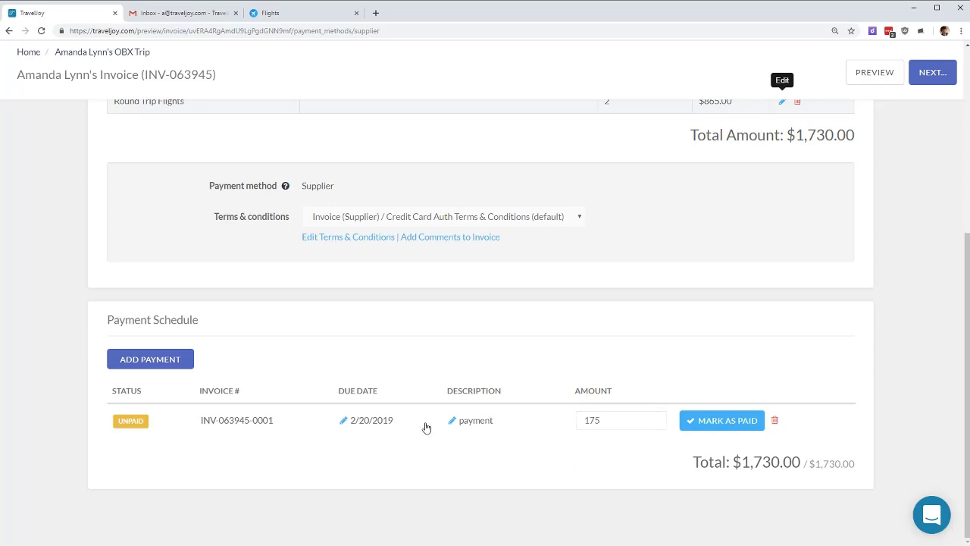
click(660, 301)
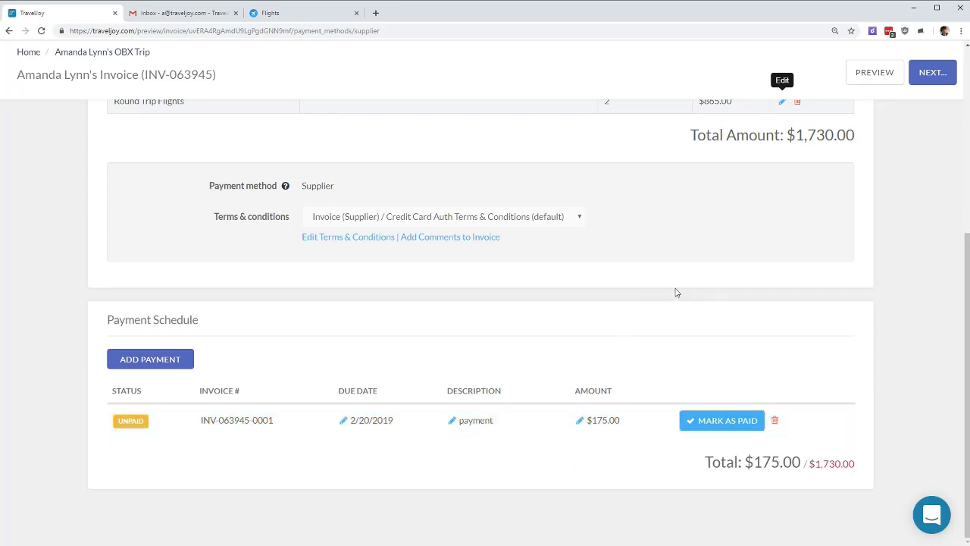
Step: Describe the $175.00 payment as 'deposit', keeping its 2/20/2019 due date
click(481, 428)
double_click(482, 422)
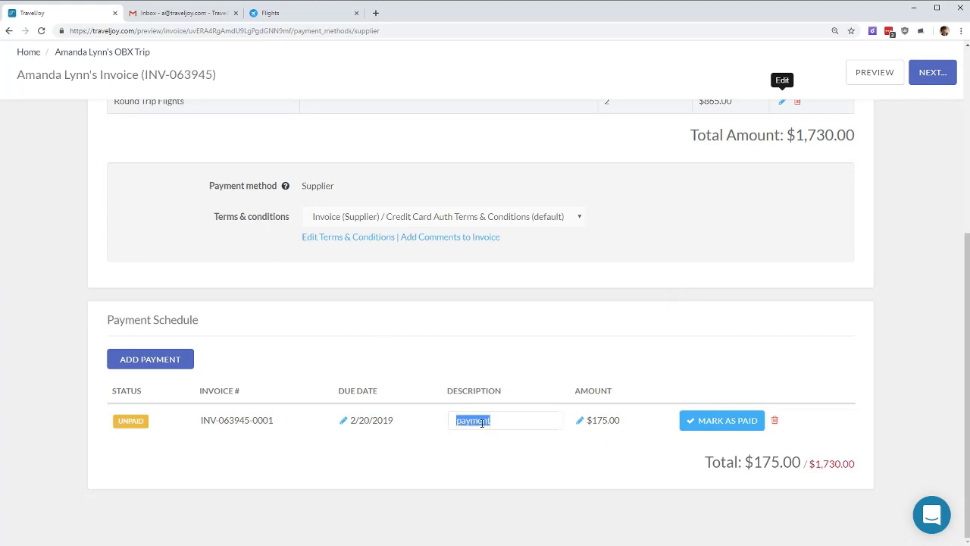
text(deposit)
click(500, 354)
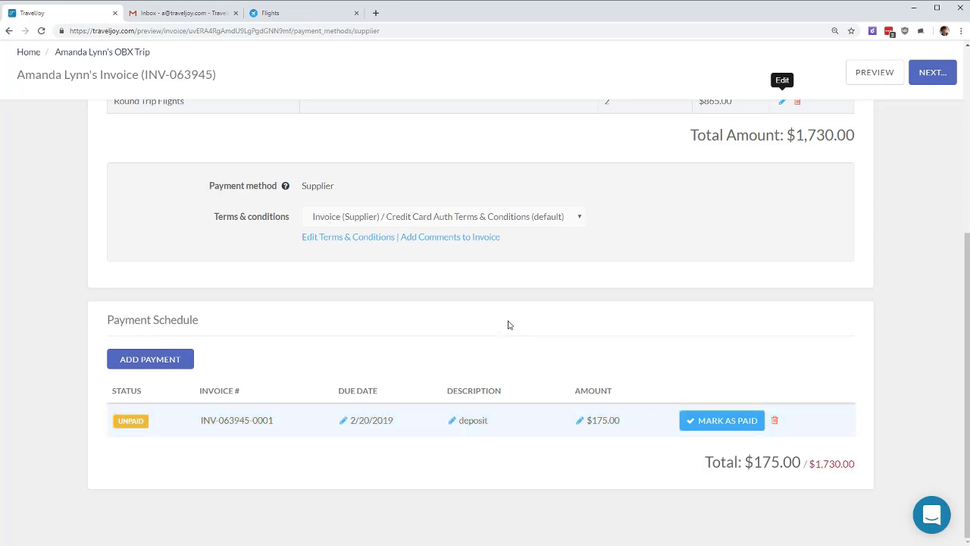
click(376, 425)
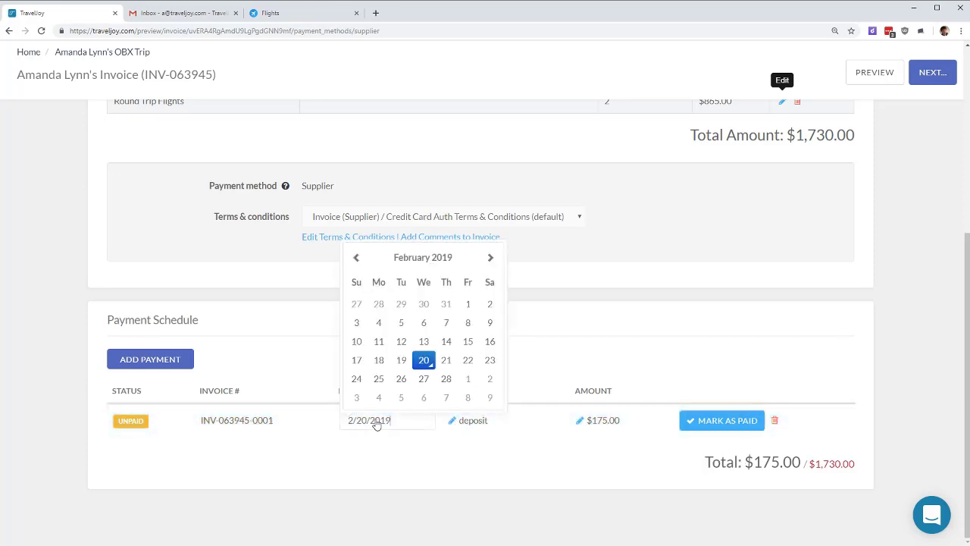
click(606, 320)
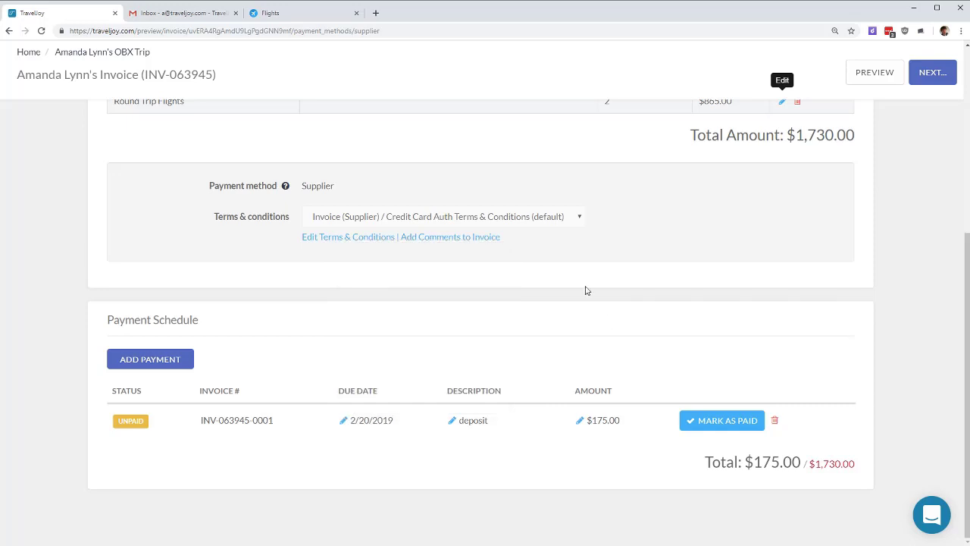
Step: Add a $750.00 'first payment' due March 20, 2019
click(128, 364)
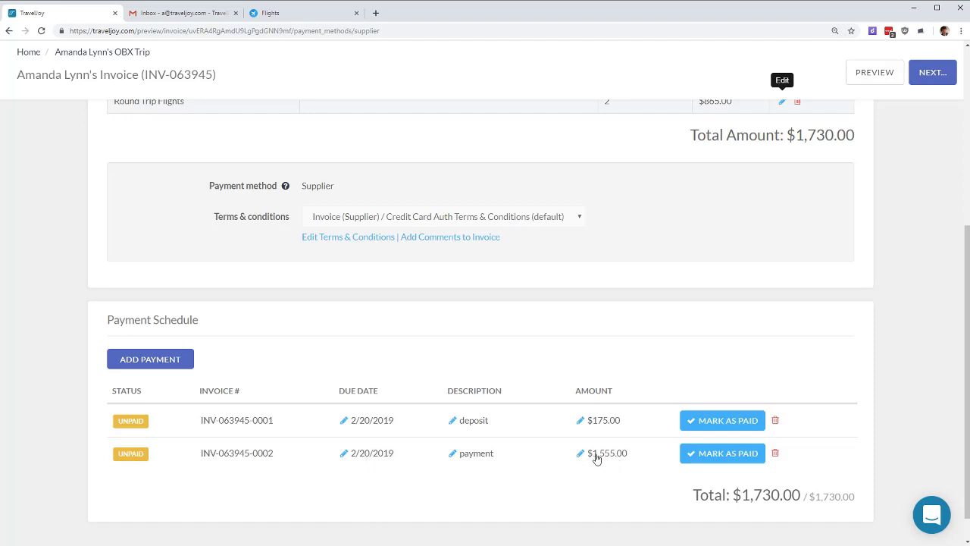
click(599, 455)
double_click(617, 456)
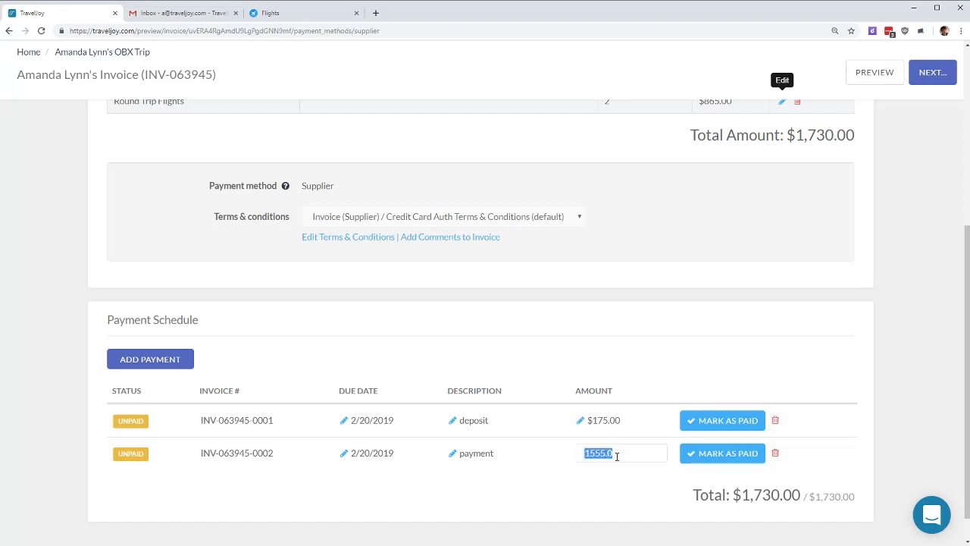
text(750)
click(525, 504)
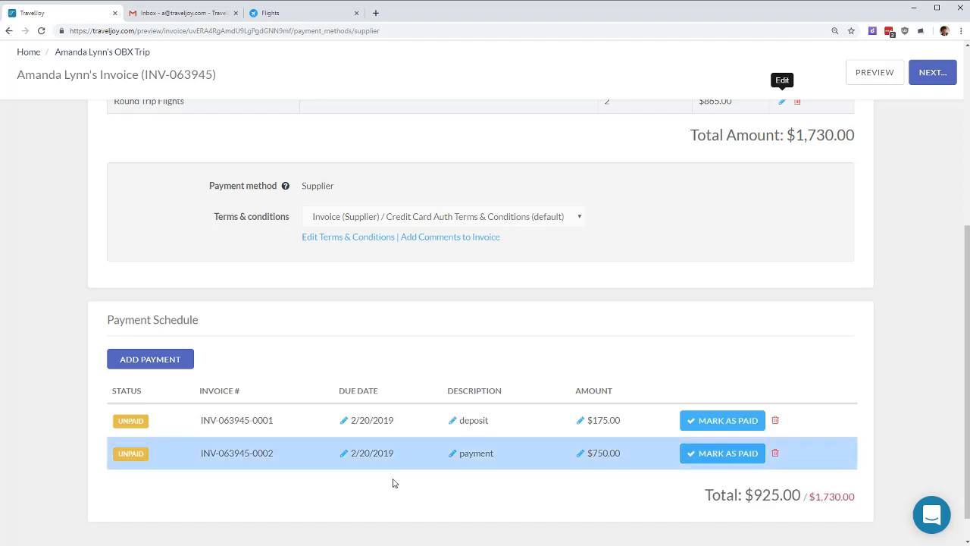
click(469, 453)
double_click(471, 452)
text(fi)
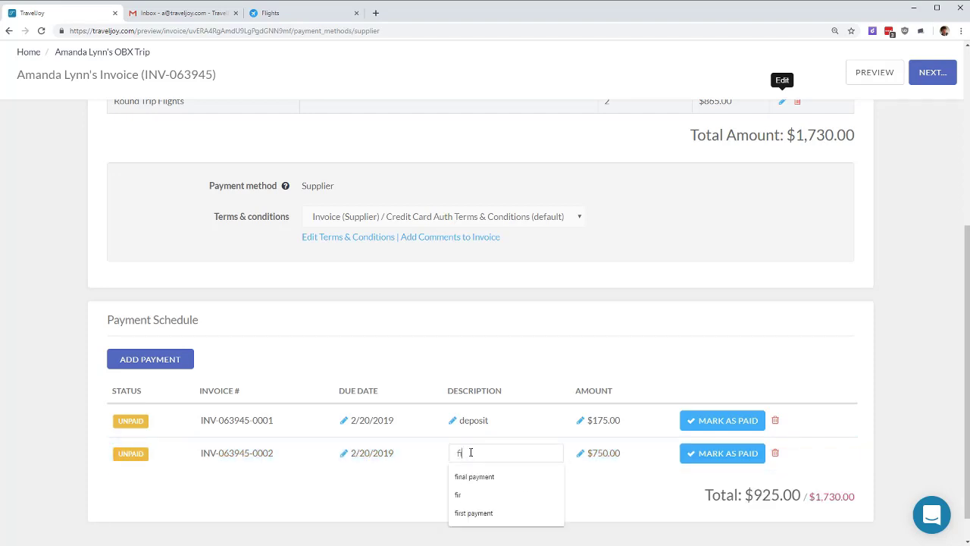
text(rst payment)
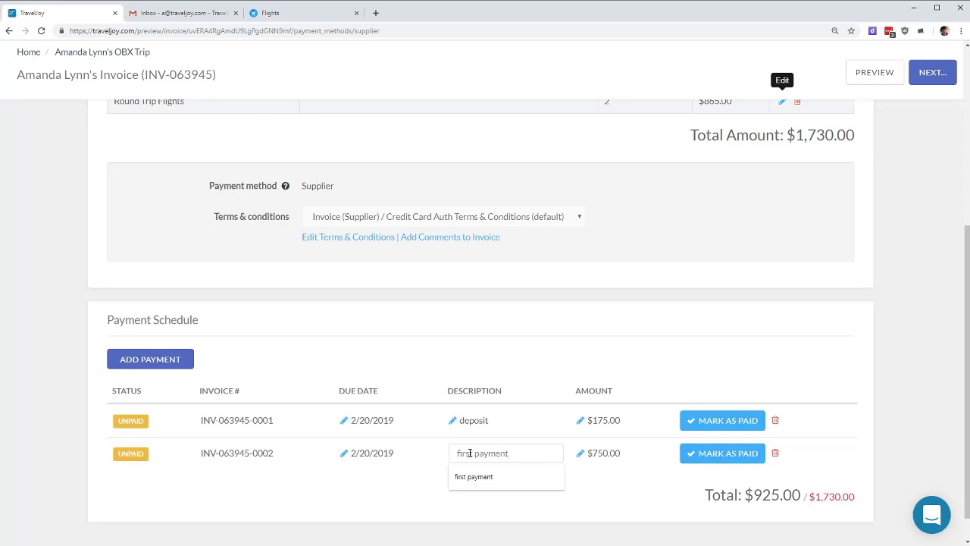
click(448, 344)
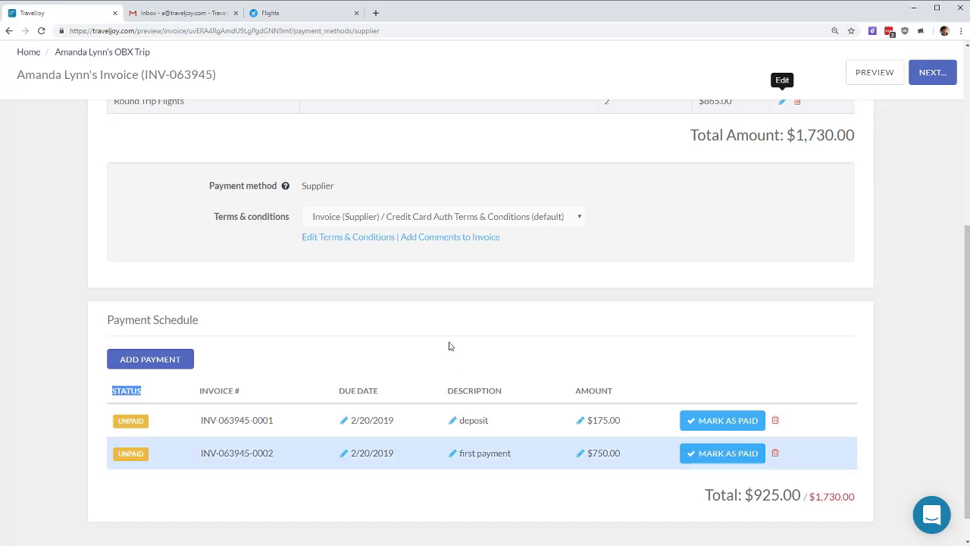
click(368, 451)
click(491, 290)
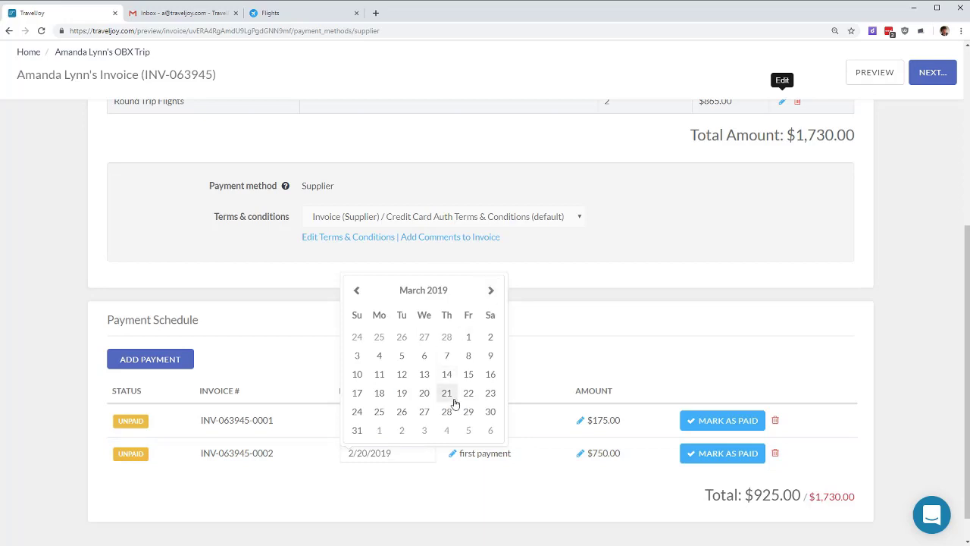
click(424, 394)
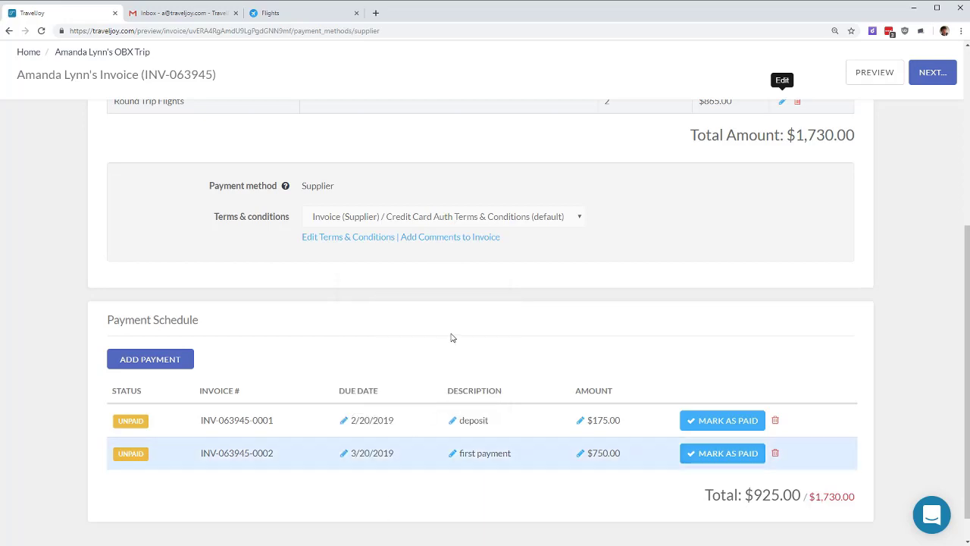
Step: Add a final $805.00 payment due April 20, 2019
click(149, 361)
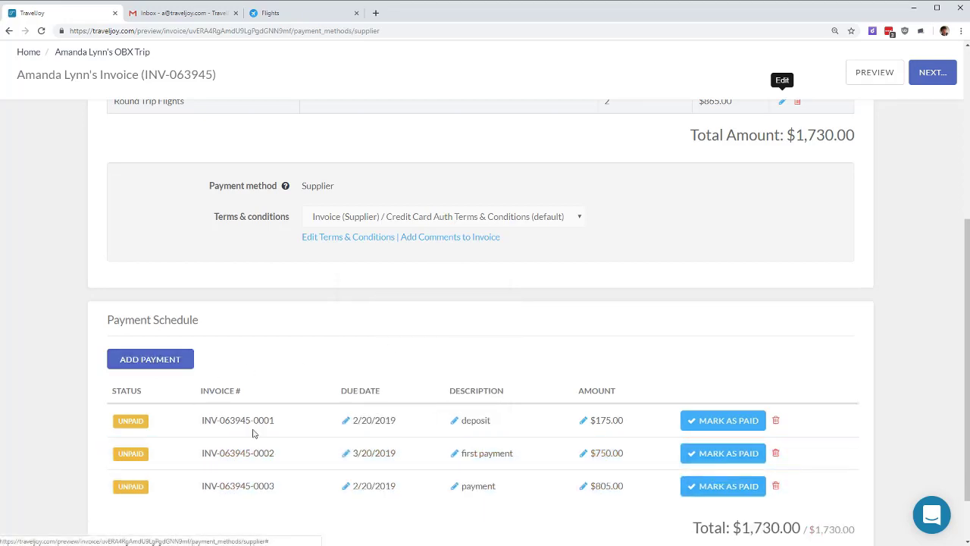
click(374, 487)
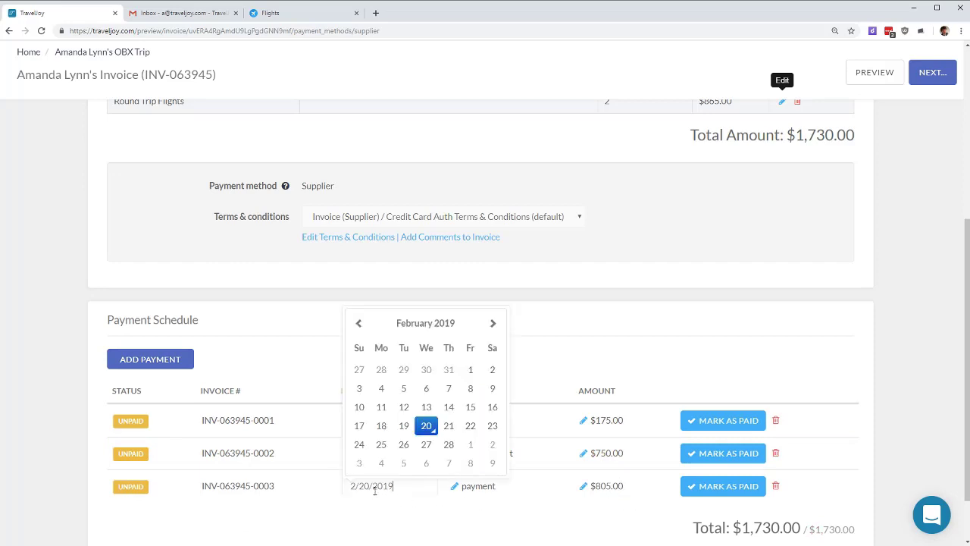
click(493, 323)
click(493, 323)
click(493, 323)
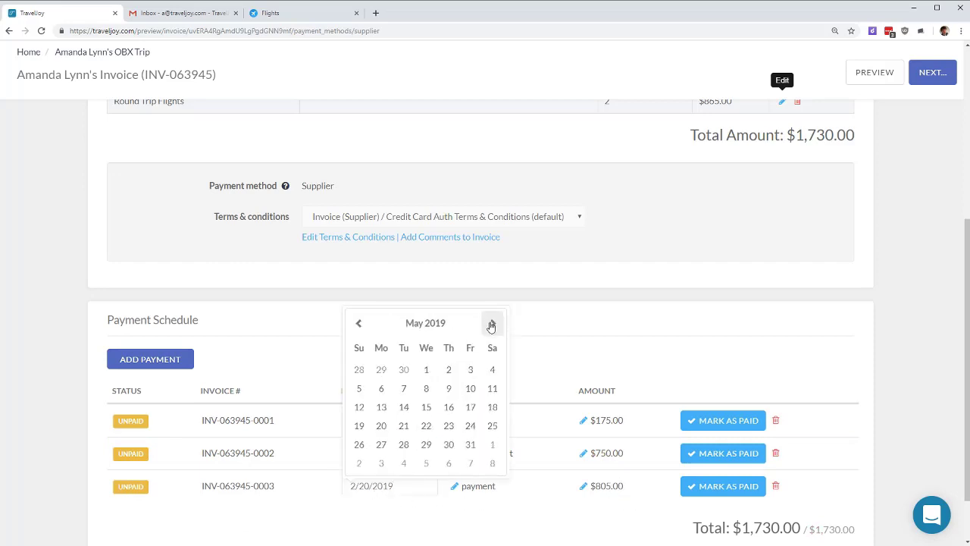
click(359, 323)
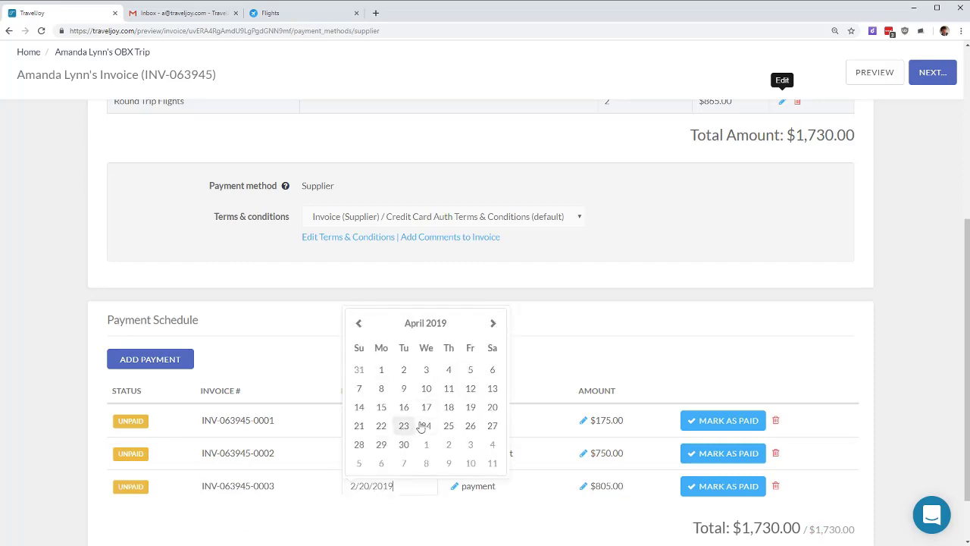
click(492, 406)
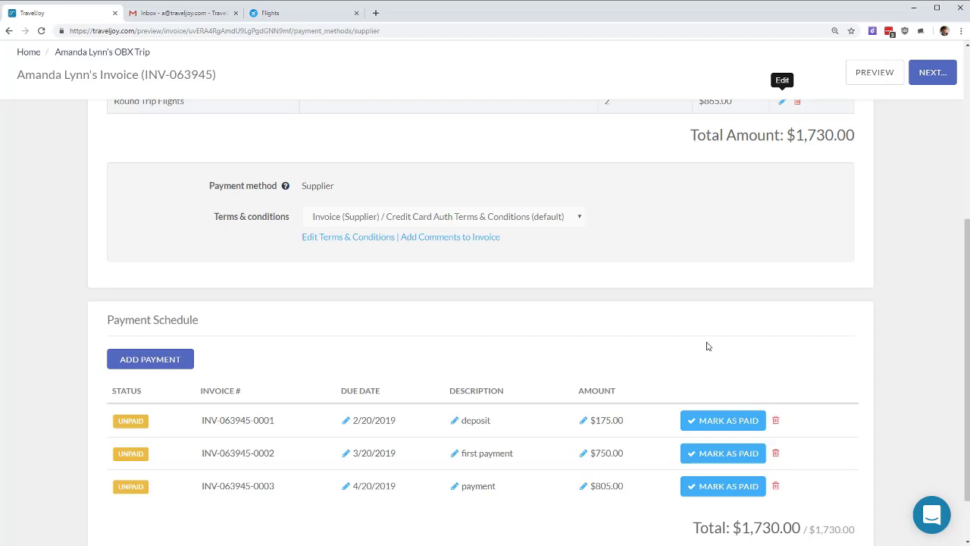
click(750, 429)
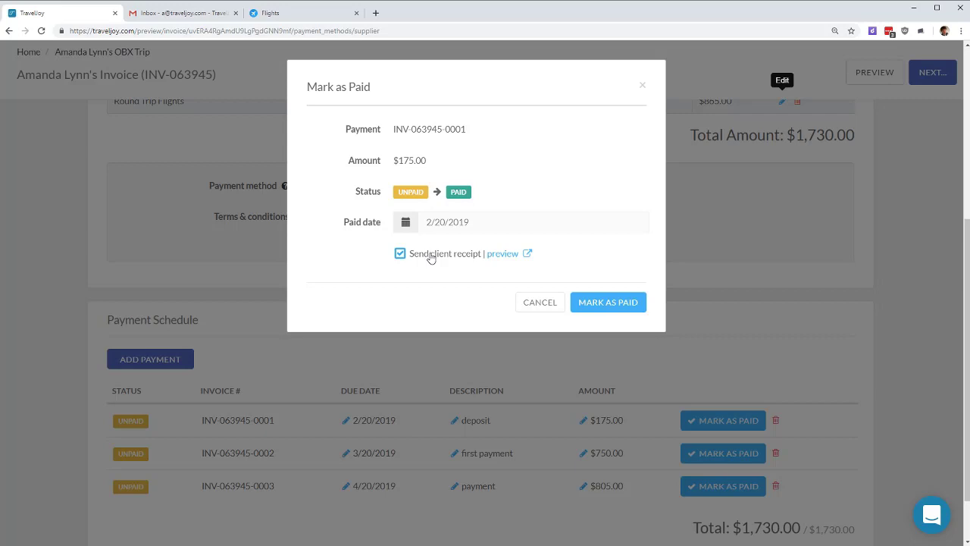
Step: Mark the $175.00 deposit as paid with the client receipt option turned off
click(430, 258)
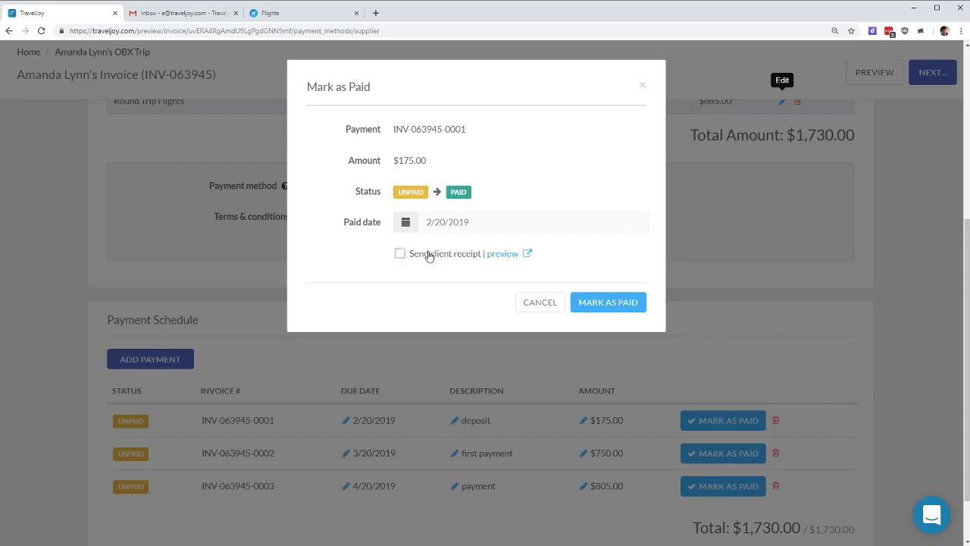
click(621, 304)
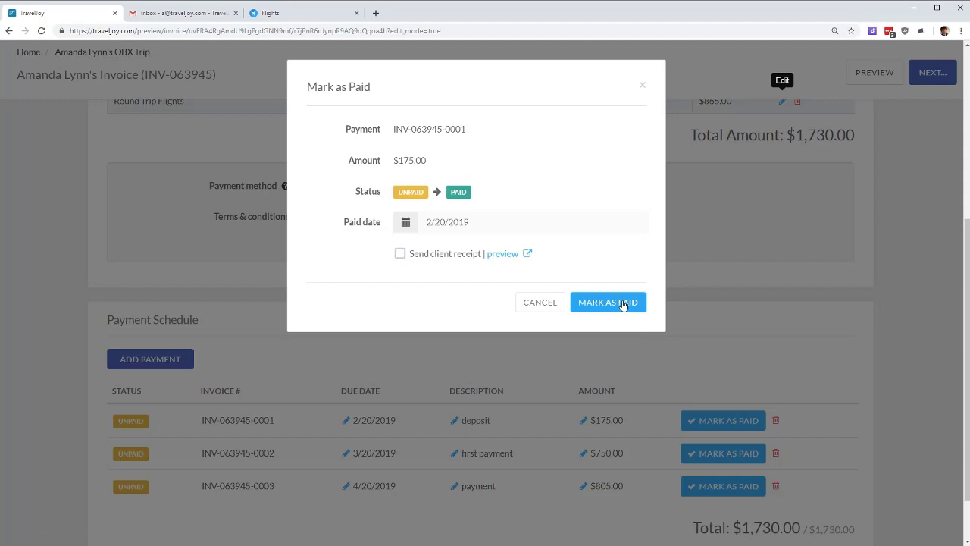
scroll(624, 297, down, 5)
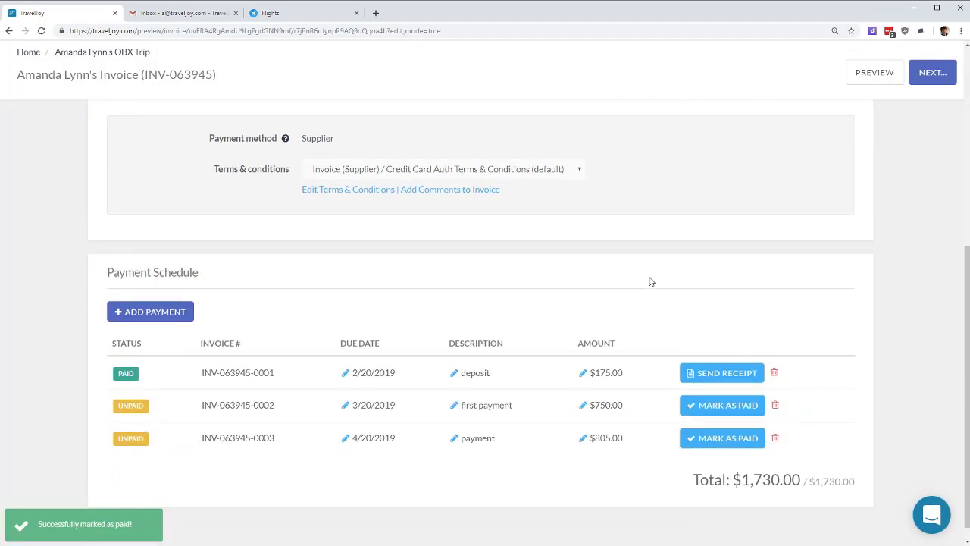
drag(112, 372, 168, 378)
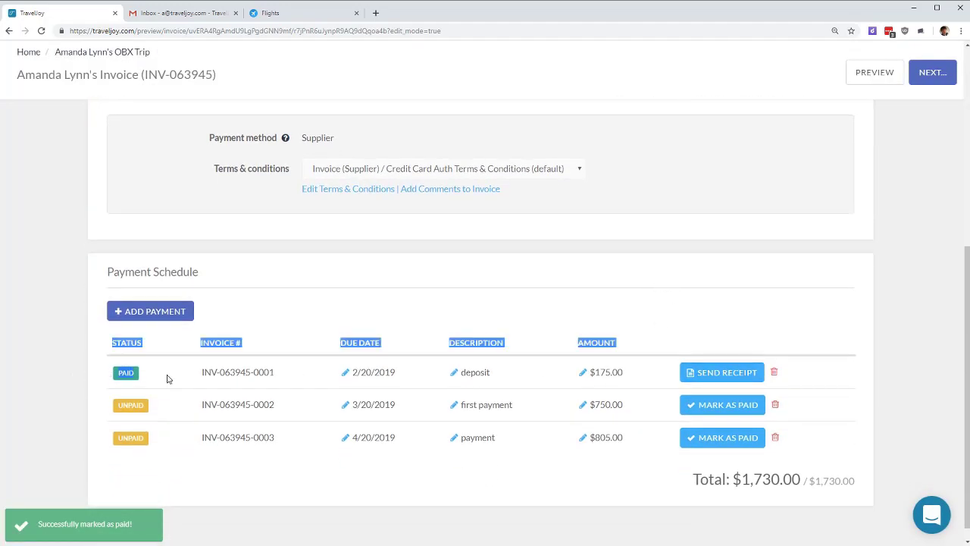
click(409, 297)
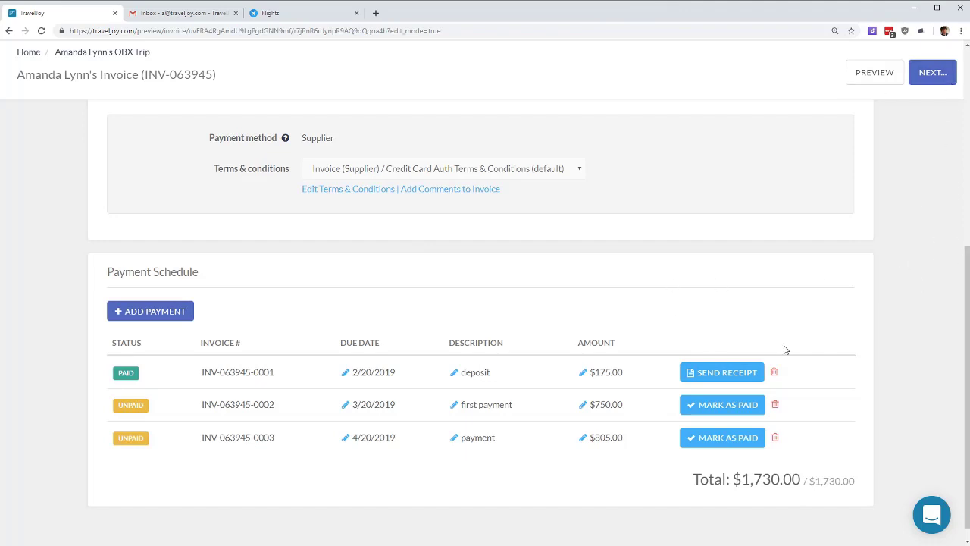
Step: Start another Air item, view its commission fields, then cancel it without saving
scroll(768, 290, up, 5)
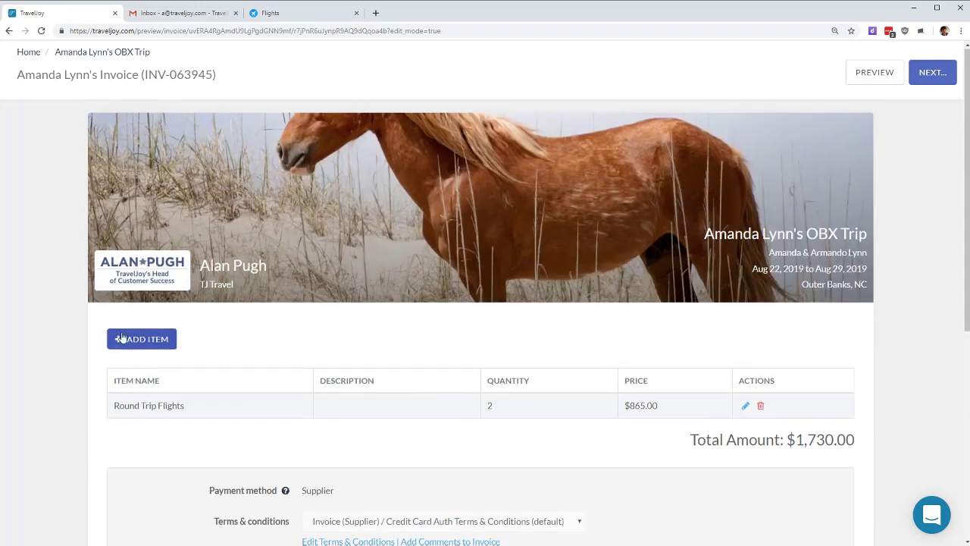
click(138, 341)
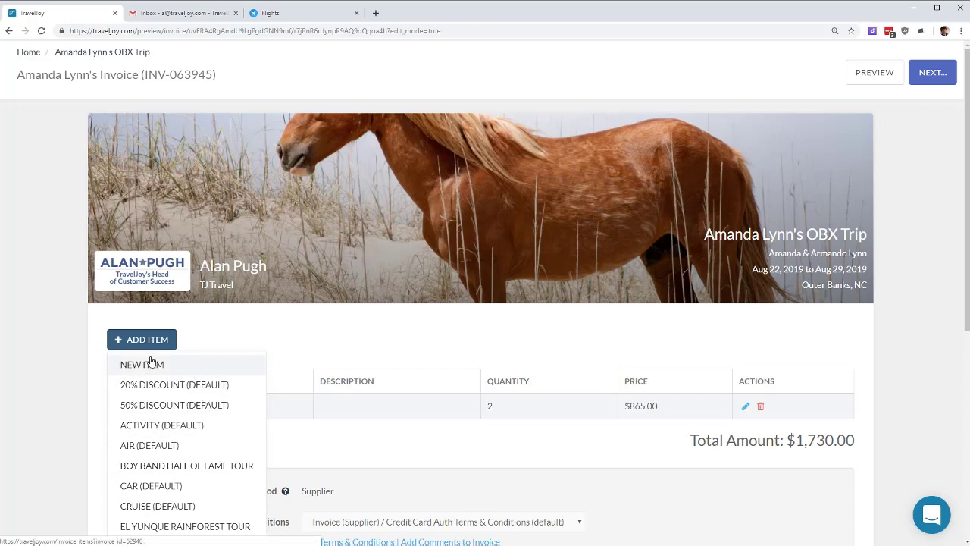
scroll(163, 444, down, 2)
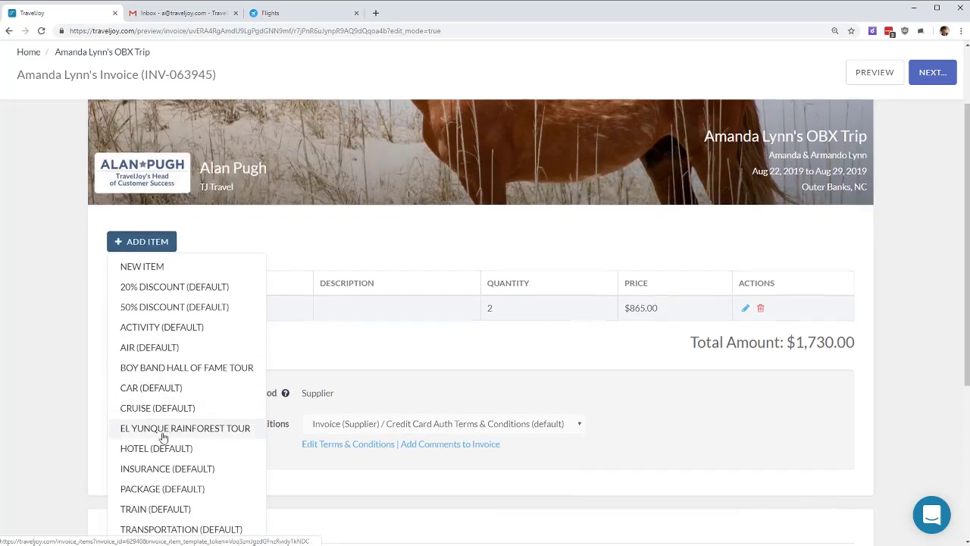
scroll(230, 434, up, 2)
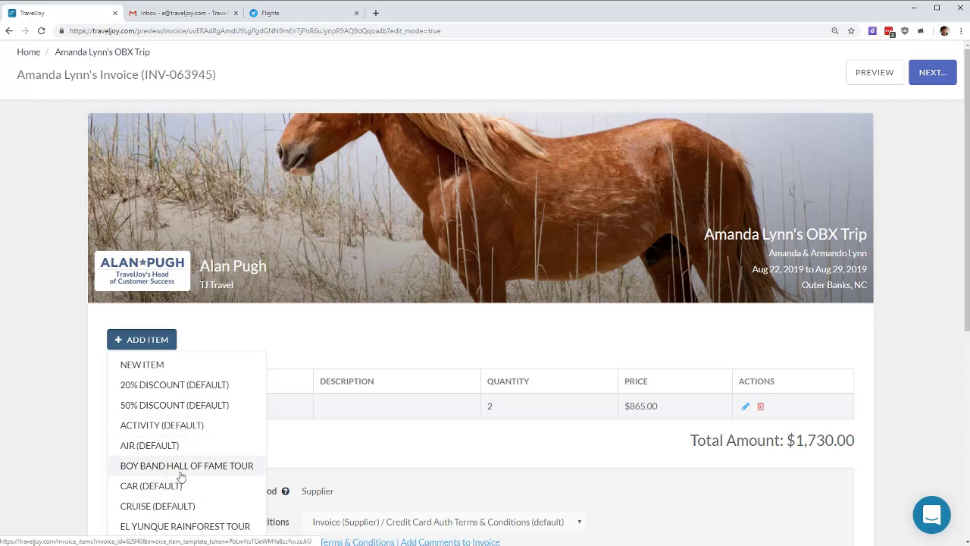
scroll(192, 464, down, 1)
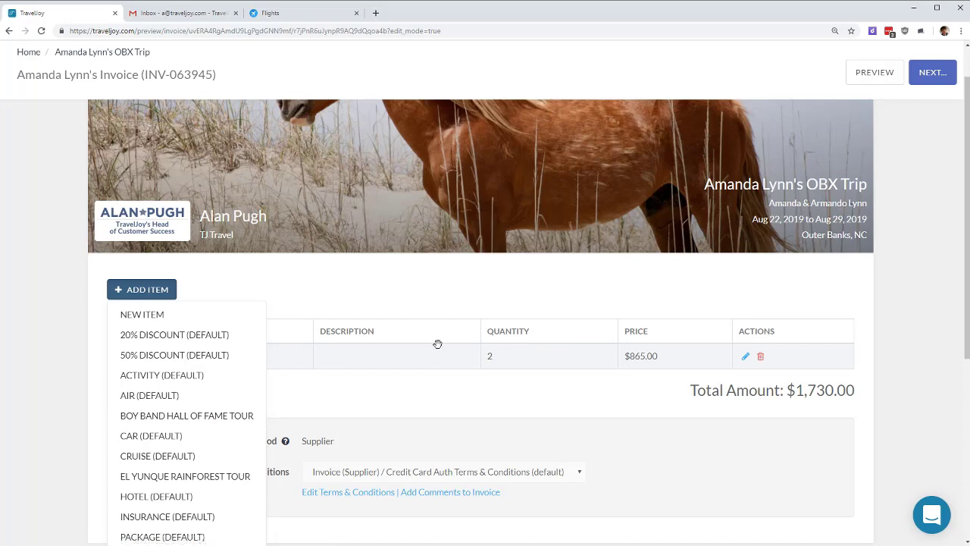
click(160, 404)
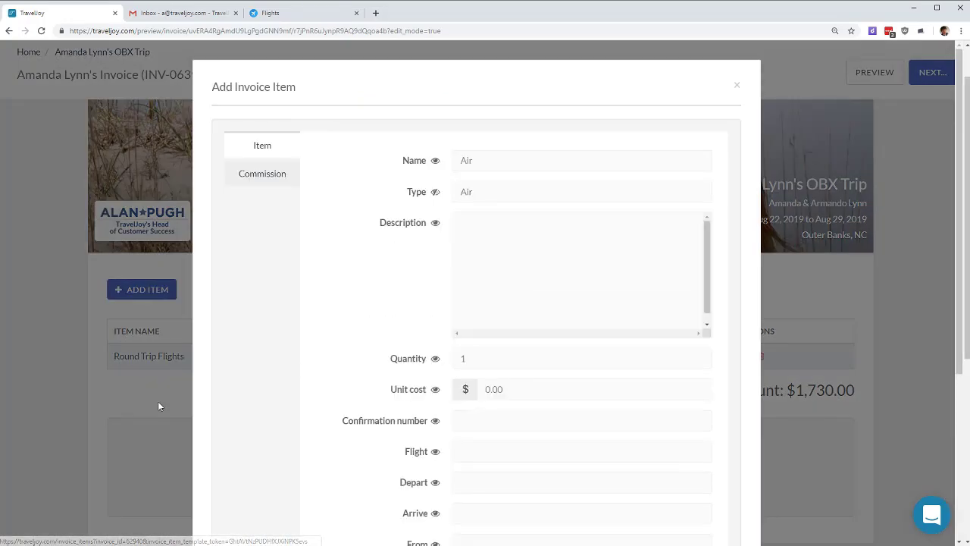
click(263, 175)
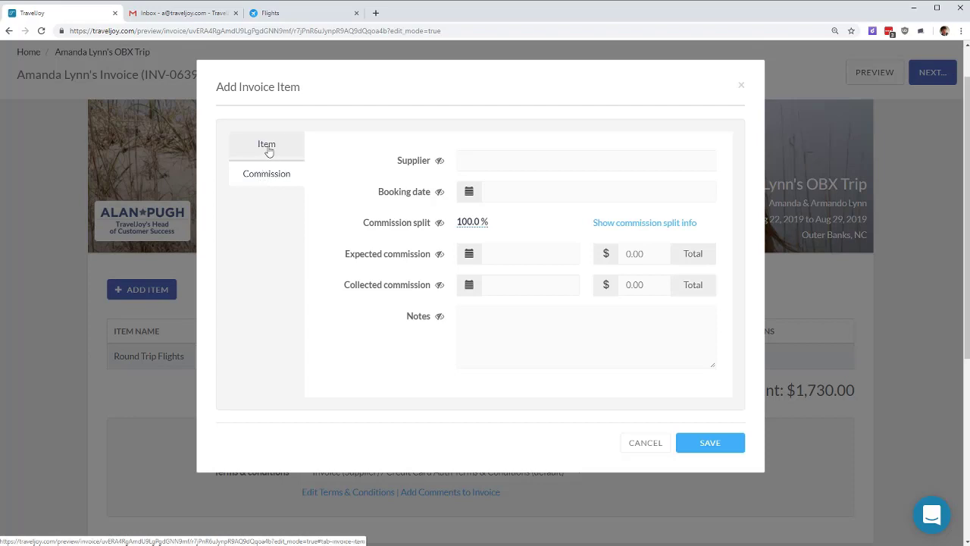
click(269, 152)
click(270, 171)
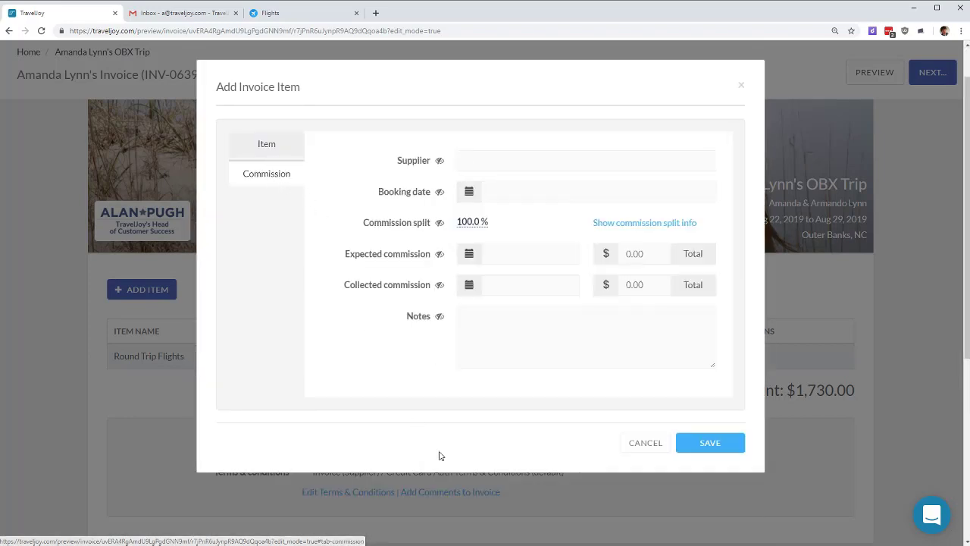
click(646, 444)
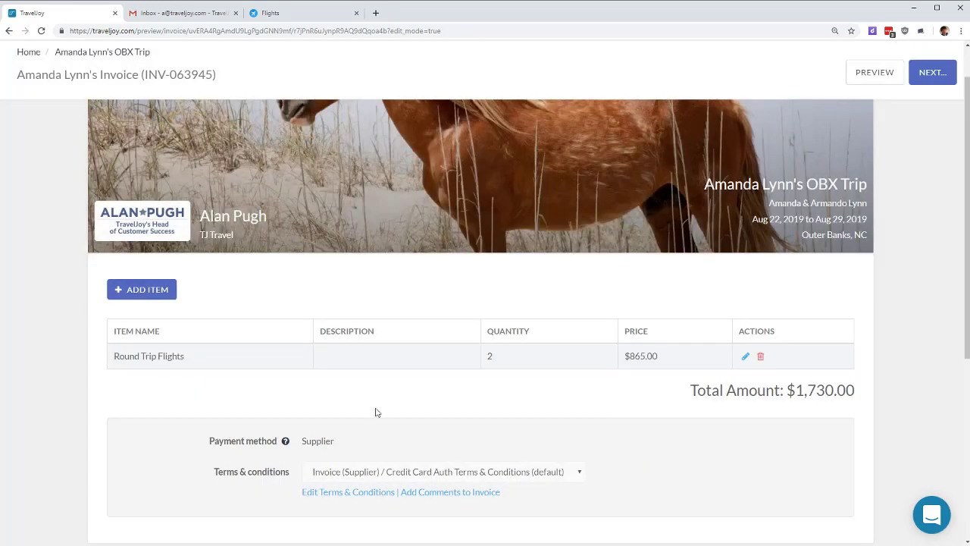
click(134, 291)
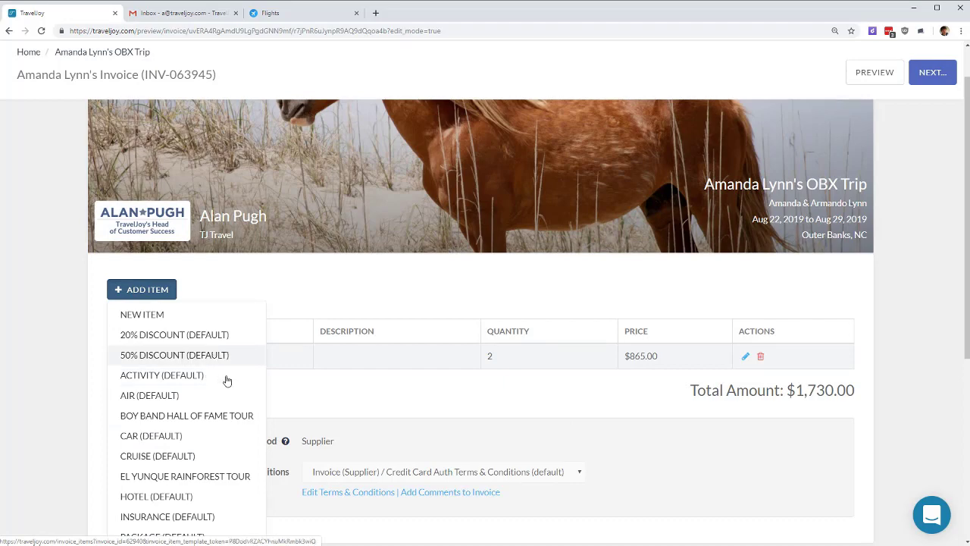
Step: Save the OBX invoice and email it to the client as 'Your Invoice'
click(903, 308)
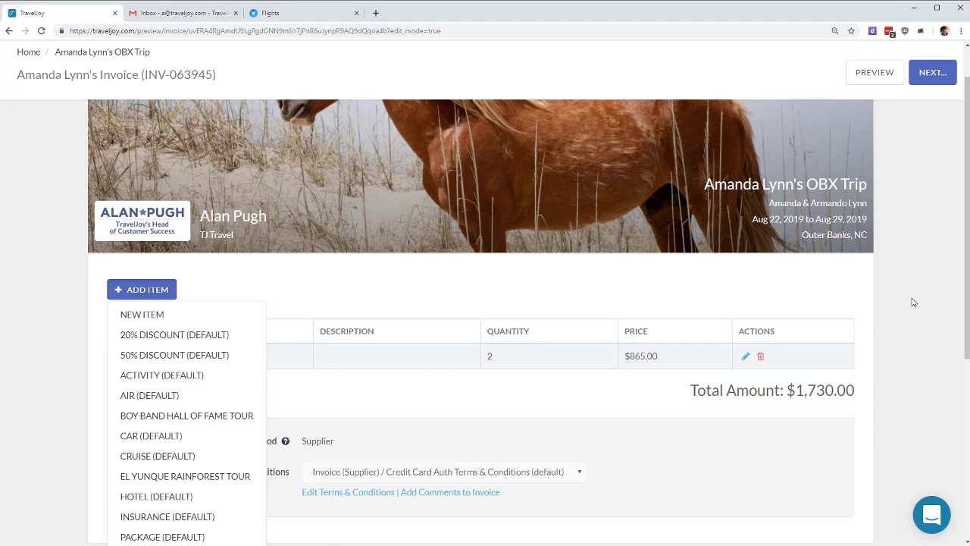
click(933, 75)
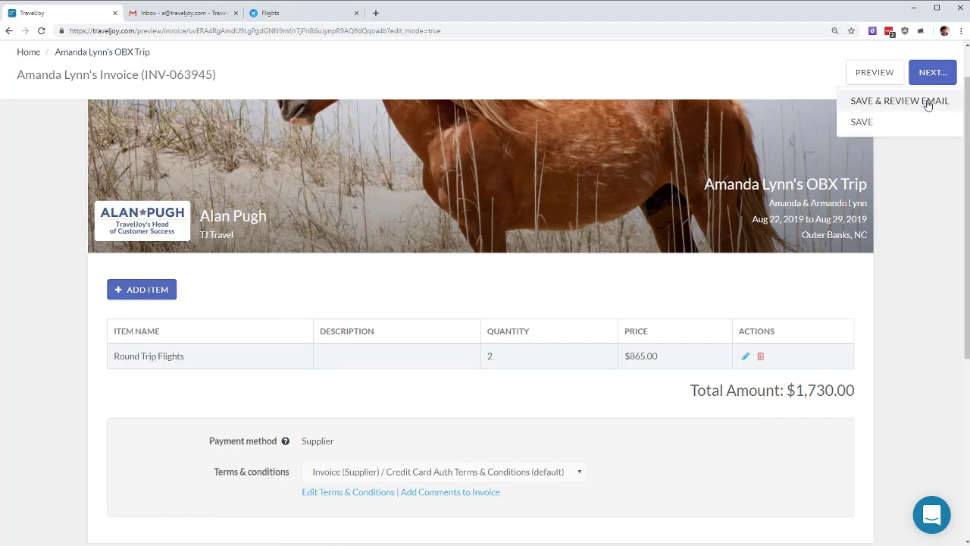
click(928, 100)
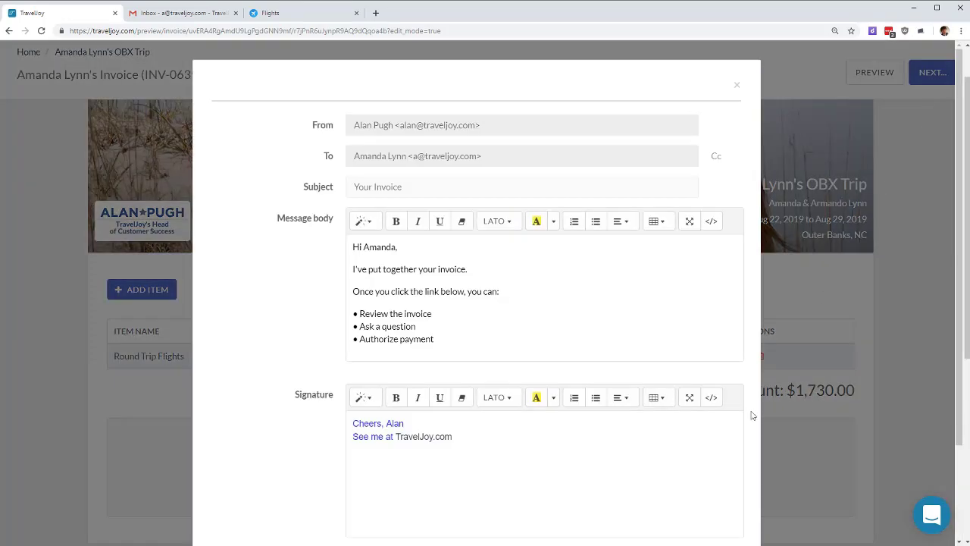
scroll(535, 444, down, 3)
click(714, 494)
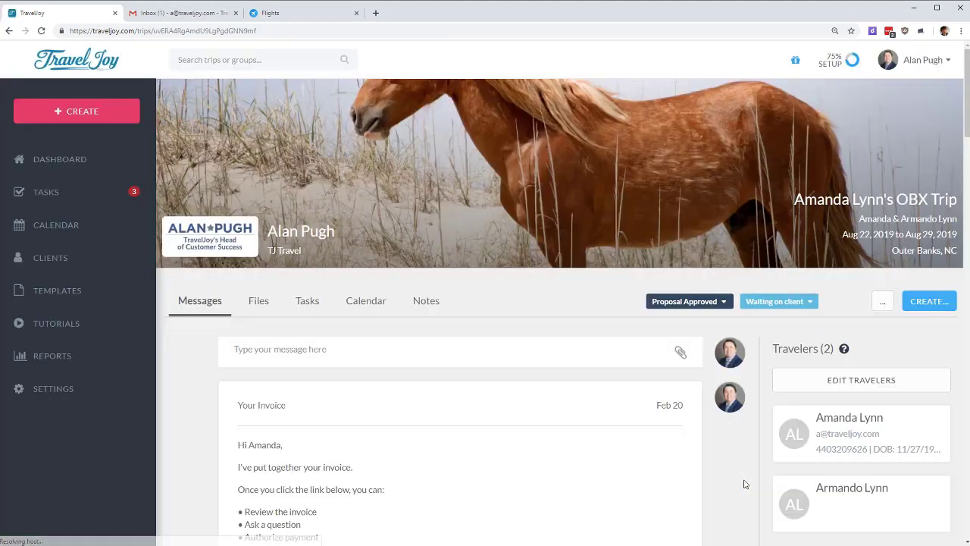
Step: Start a new client invoice for the OBX trip and review its card and bank-transfer fee settings
click(935, 301)
click(916, 347)
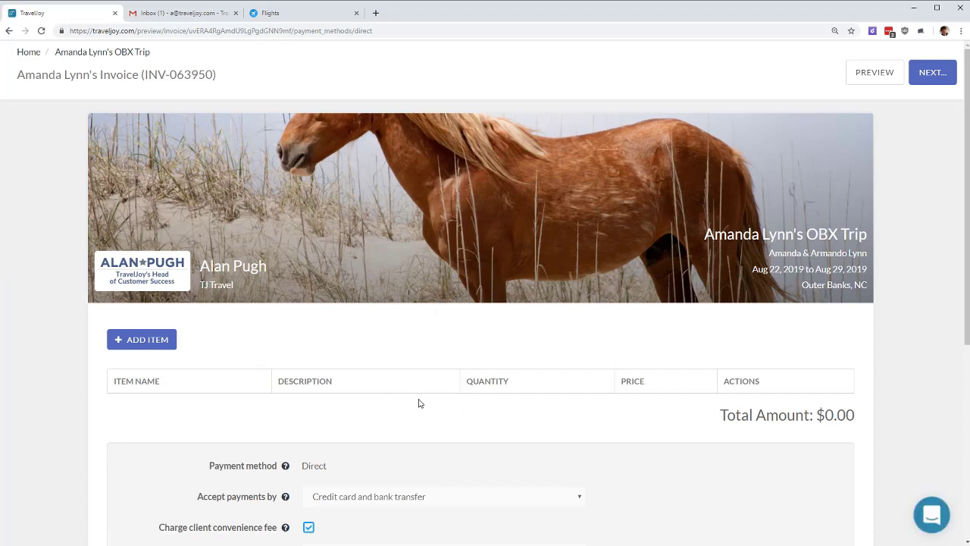
scroll(418, 410, down, 5)
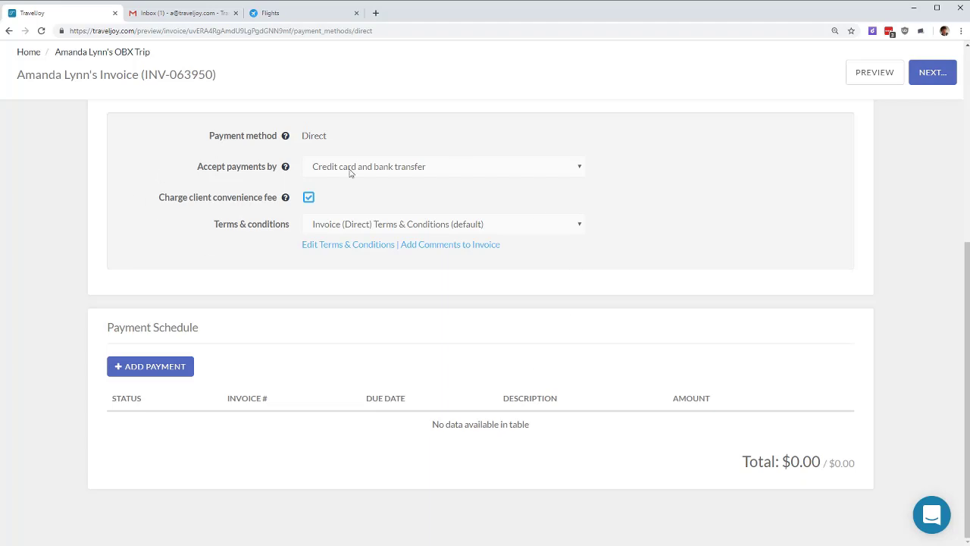
scroll(433, 226, up, 3)
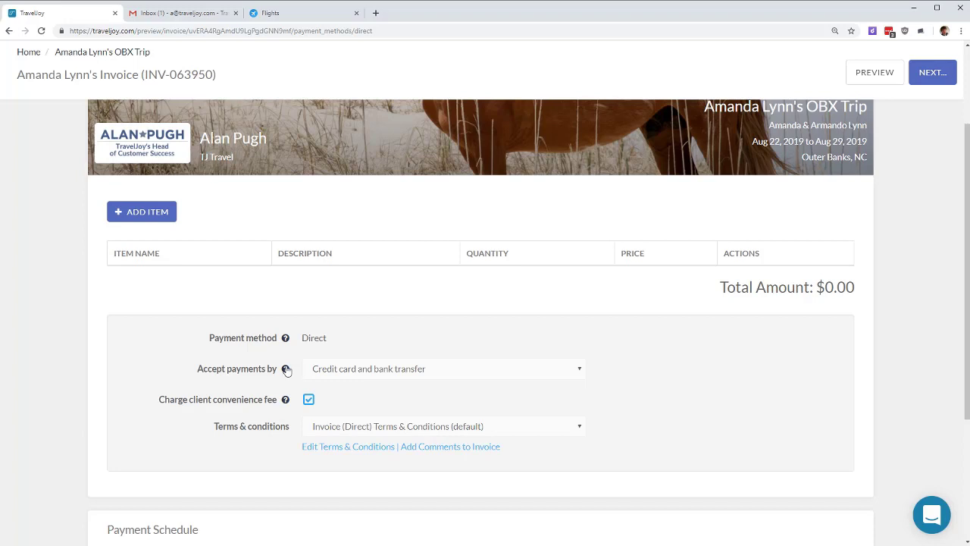
mouse_move(287, 370)
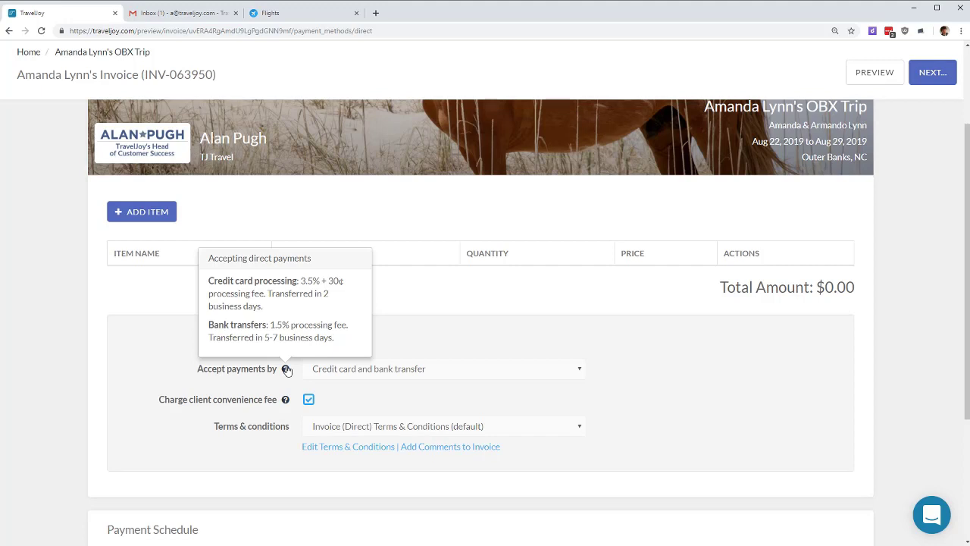
Step: Set the invoice to accept both credit card and bank transfer
click(396, 374)
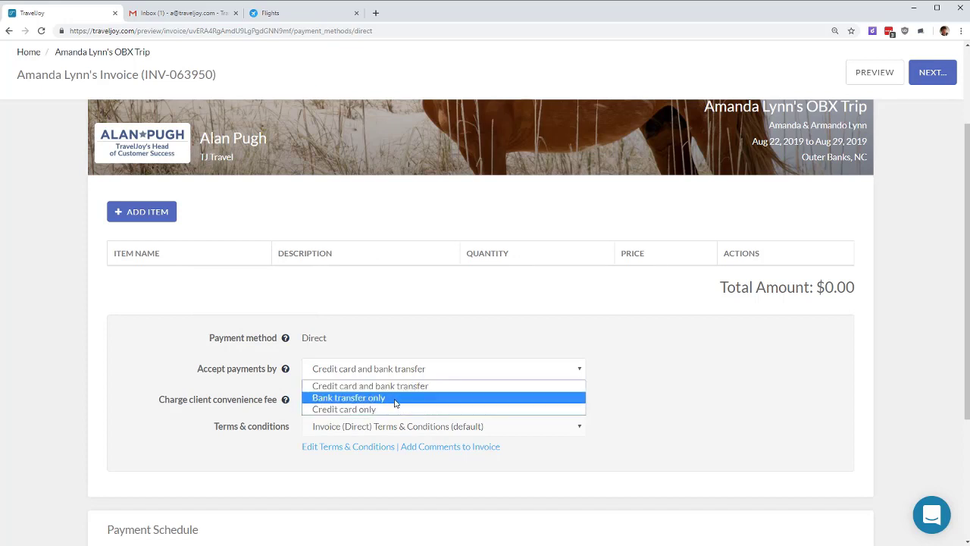
click(361, 409)
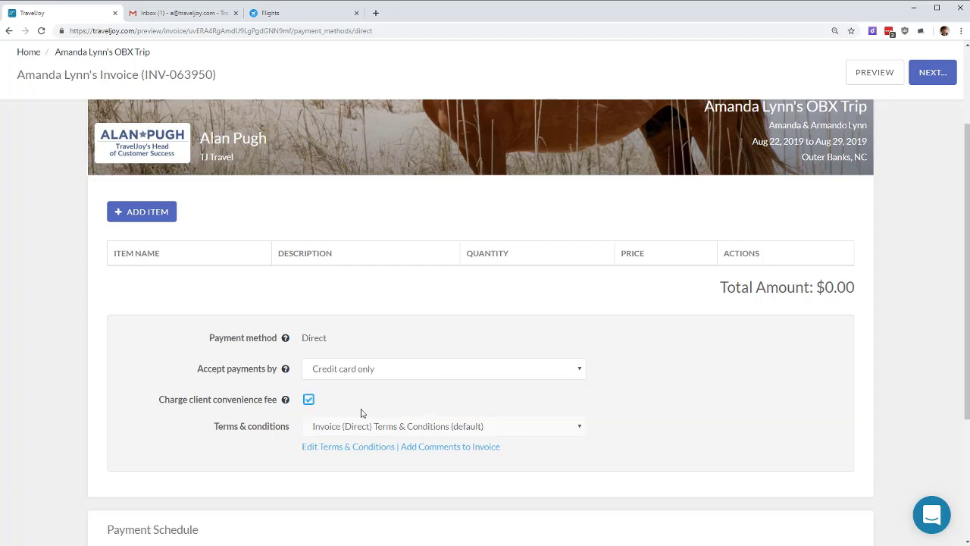
click(381, 371)
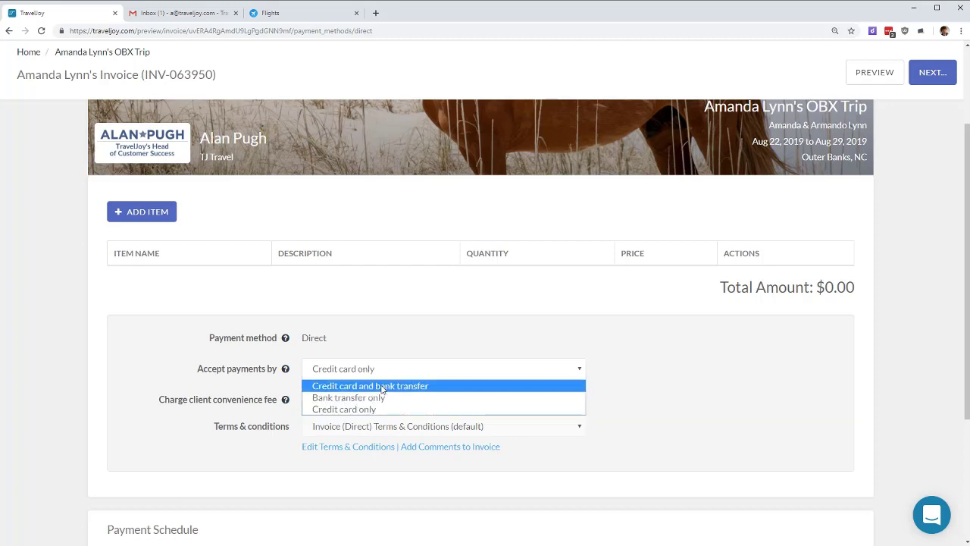
click(383, 387)
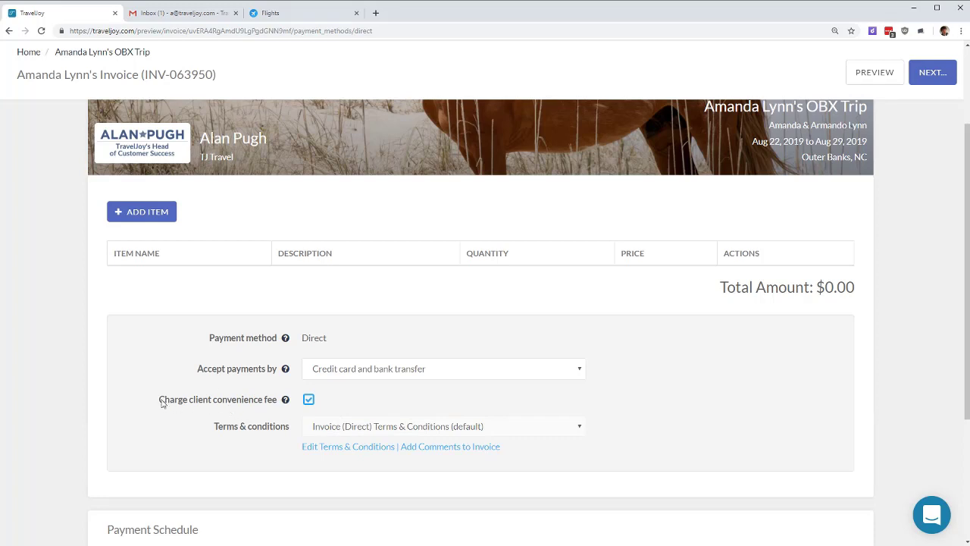
mouse_move(285, 404)
Step: Turn the client convenience fee off and back on, then return to the OBX trip page
click(307, 401)
click(309, 400)
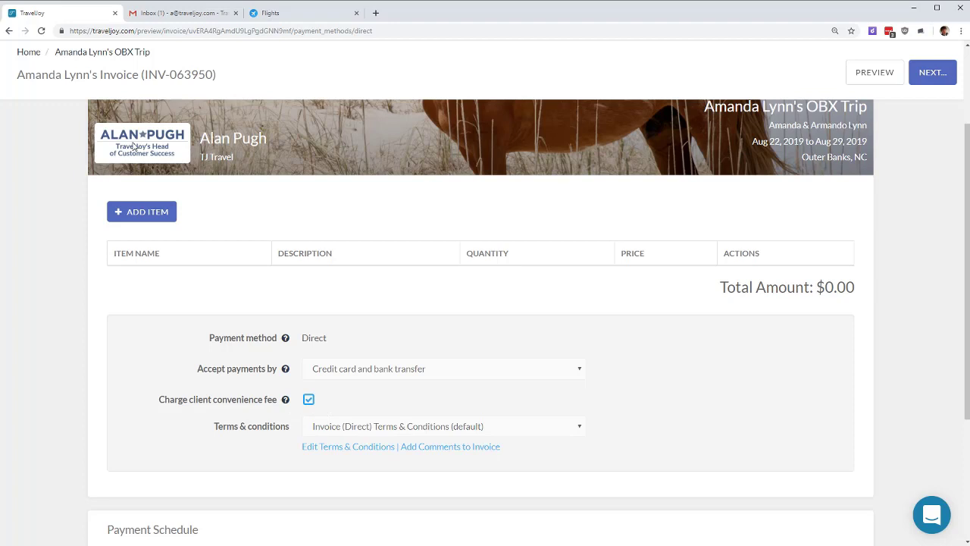
click(85, 55)
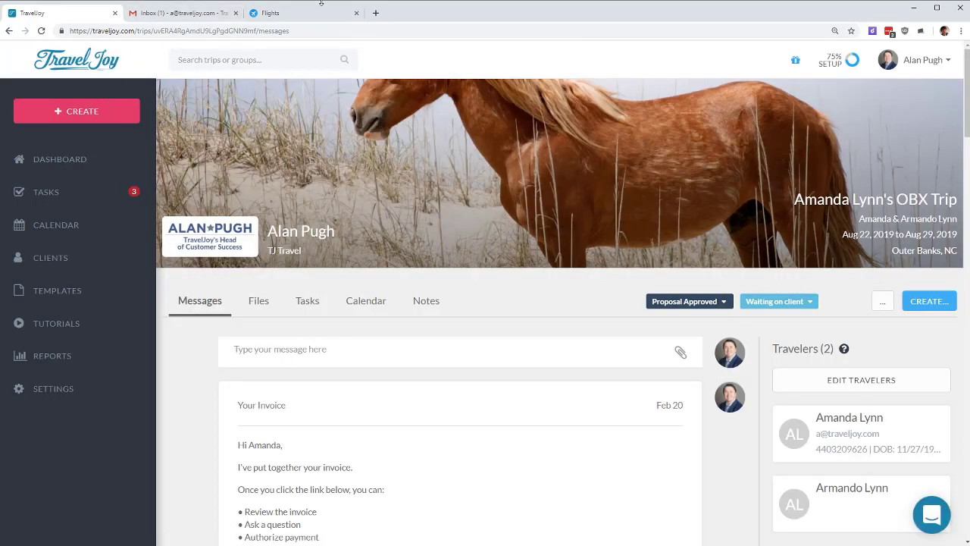
Step: Open the Your Invoice email in Gmail and follow OPEN INVOICE to the client's invoice view
click(203, 16)
click(426, 108)
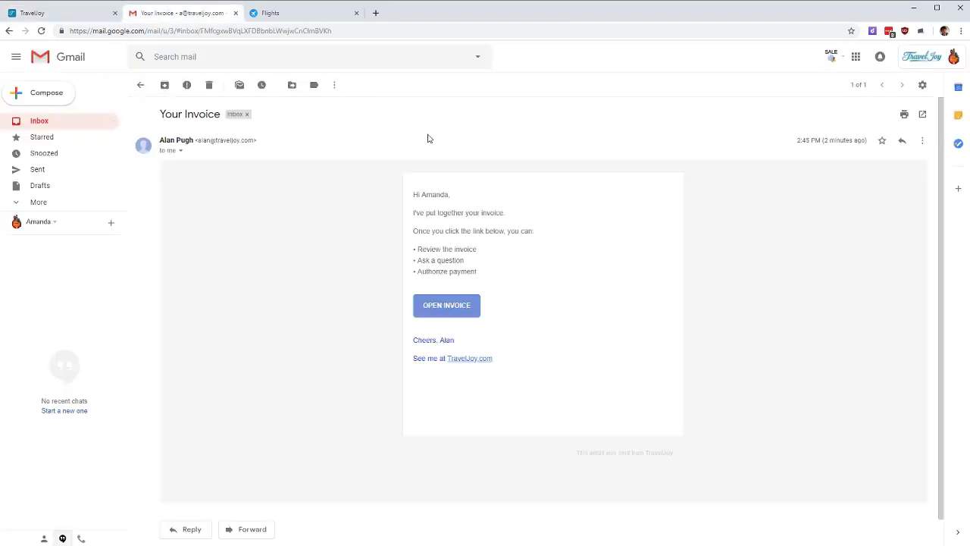
click(448, 305)
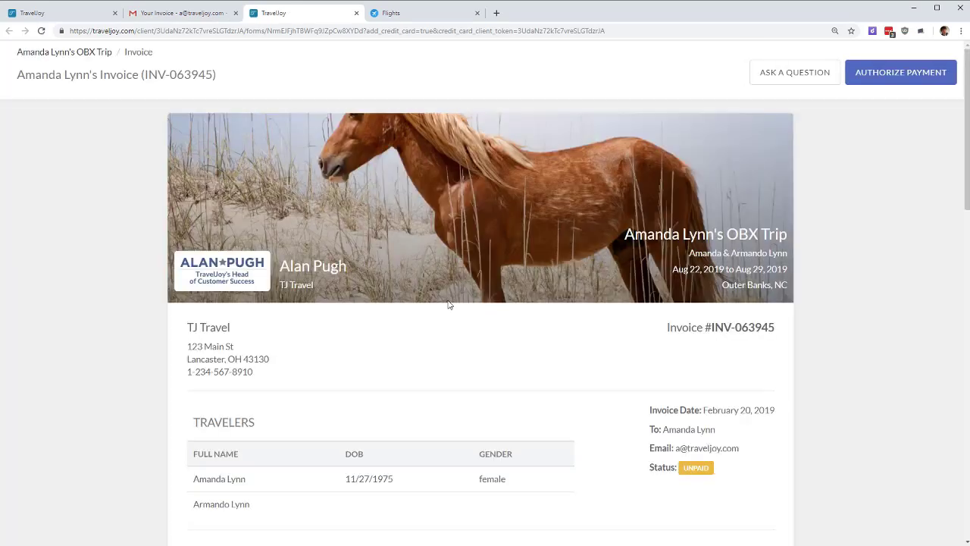
Step: Scroll the client invoice and highlight the Round Trip Flights item details
scroll(394, 387, down, 2)
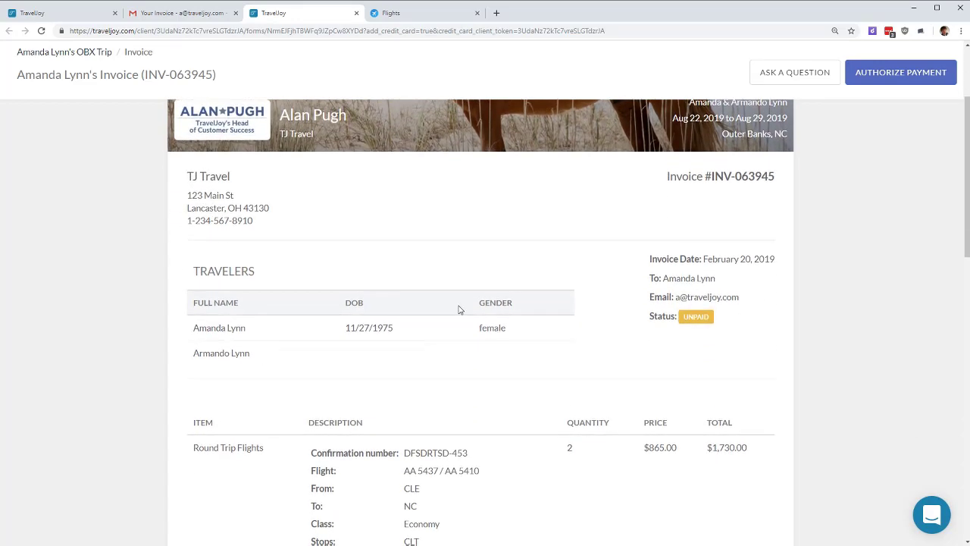
scroll(424, 303, down, 4)
scroll(364, 276, up, 2)
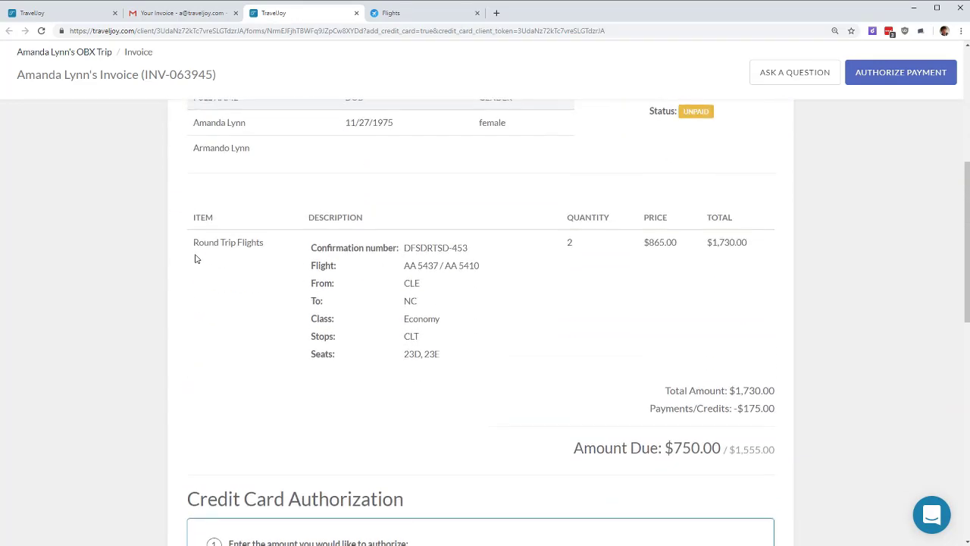
drag(195, 219, 444, 349)
click(443, 350)
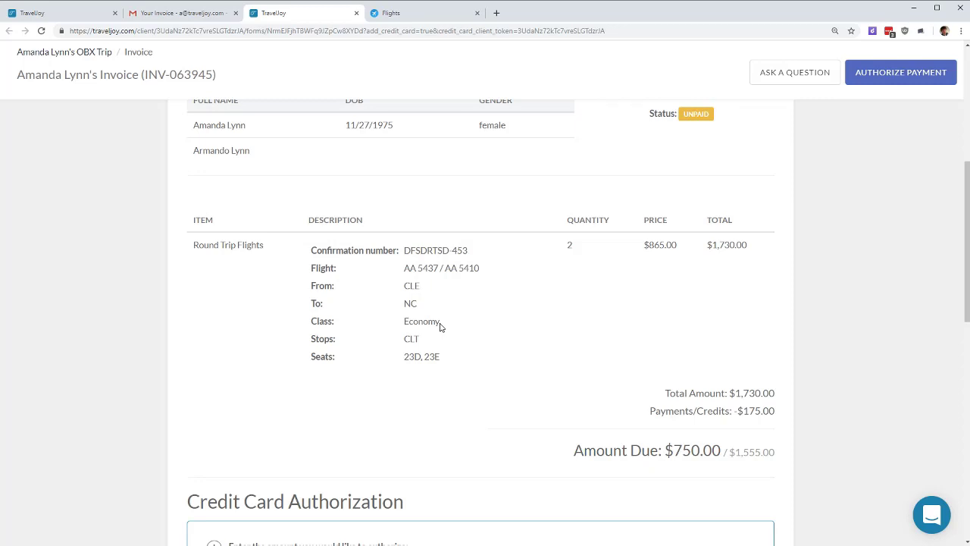
Step: Highlight the Payments/Credits line and Amount Due figures, then scroll to Credit Card Authorization
triple_click(670, 413)
scroll(849, 384, down, 1)
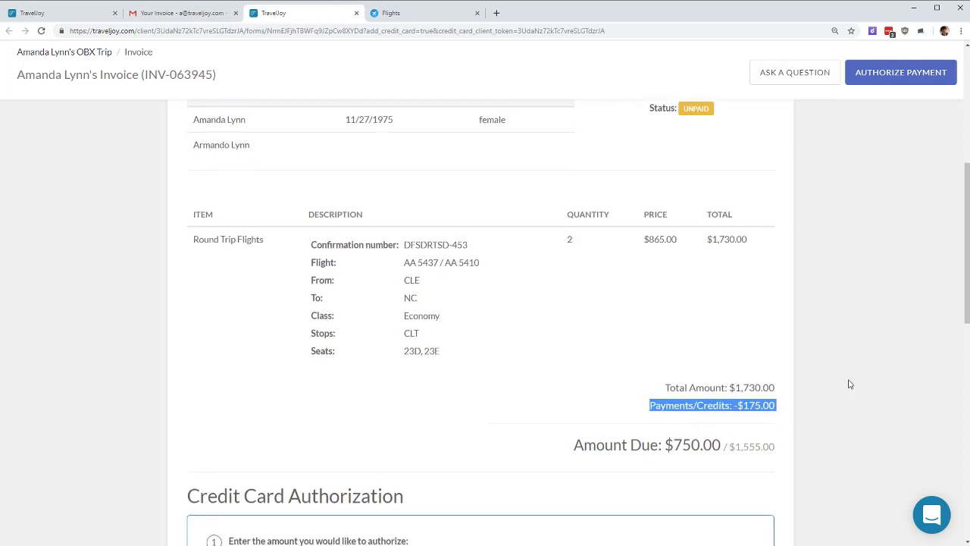
scroll(849, 385, down, 2)
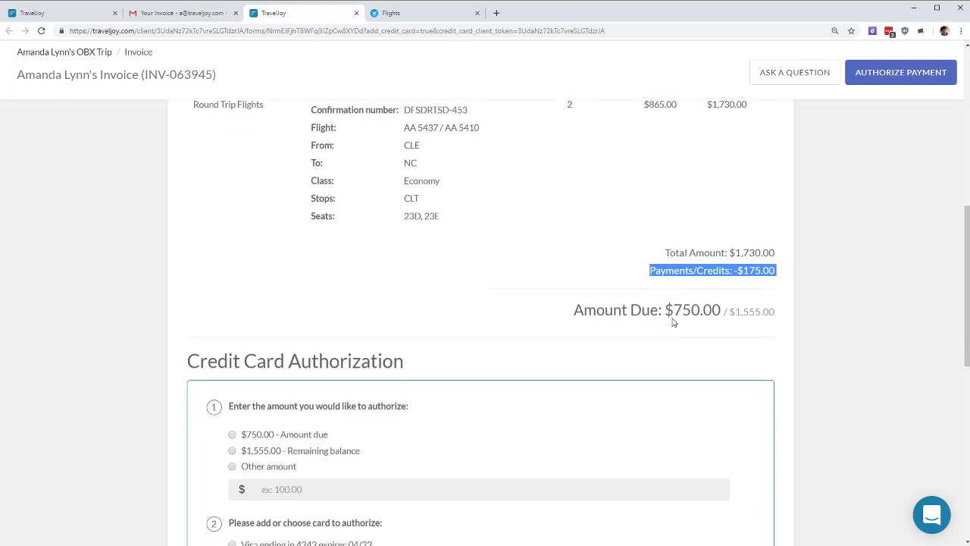
drag(665, 301, 779, 316)
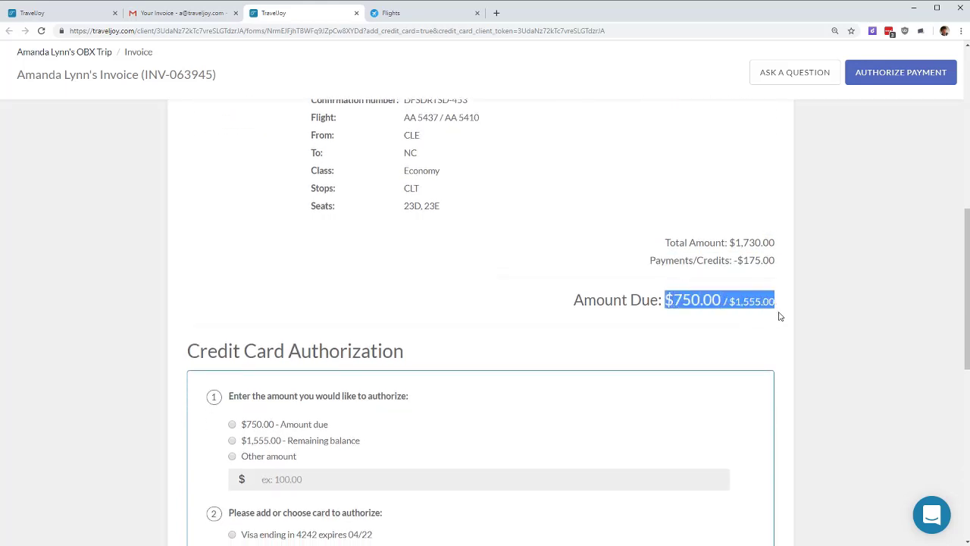
click(808, 311)
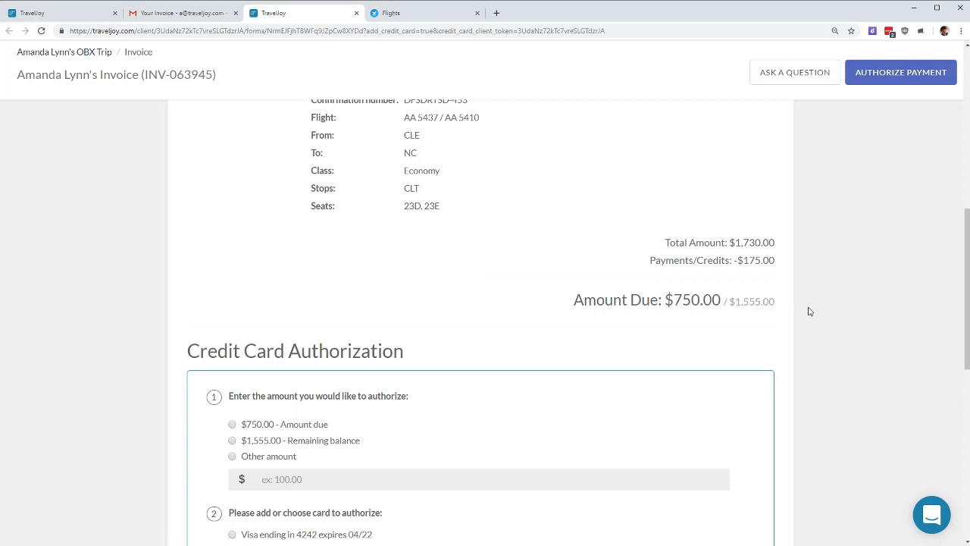
scroll(804, 309, up, 1)
scroll(460, 299, down, 3)
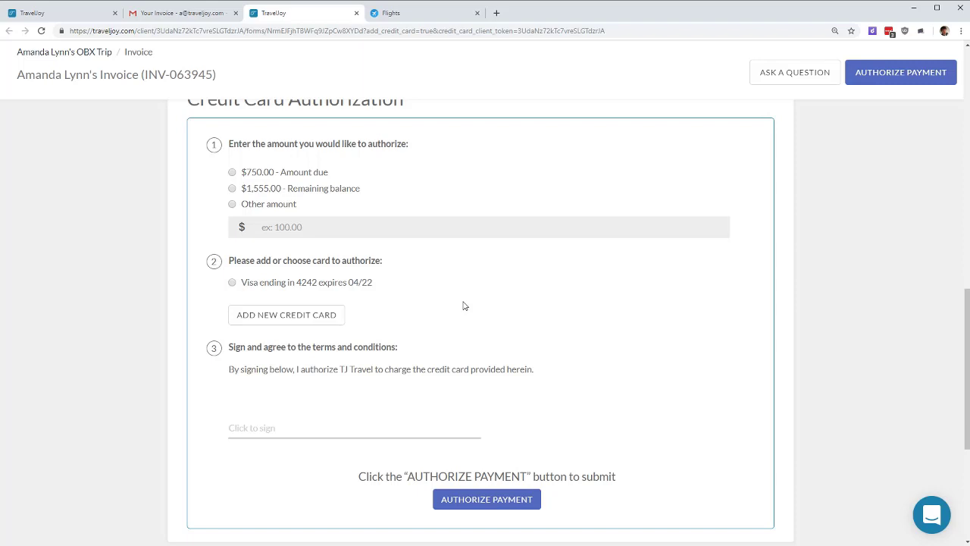
Step: Authorize the $750.00 amount due and start adding a new credit card
click(276, 207)
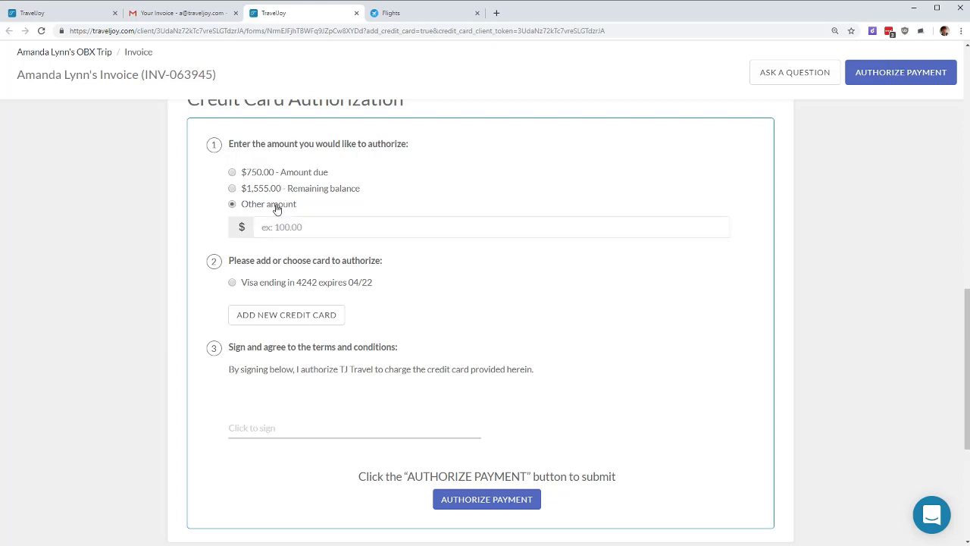
click(290, 177)
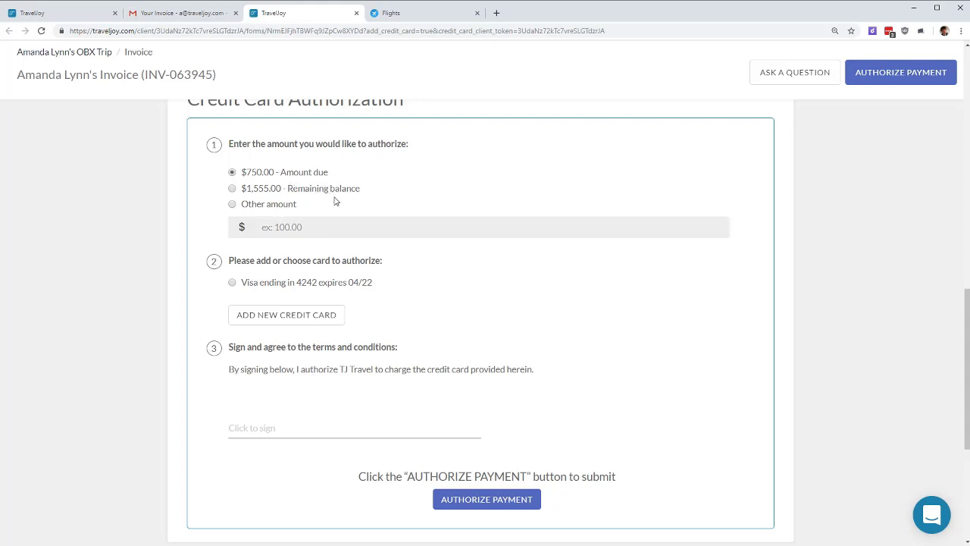
click(276, 286)
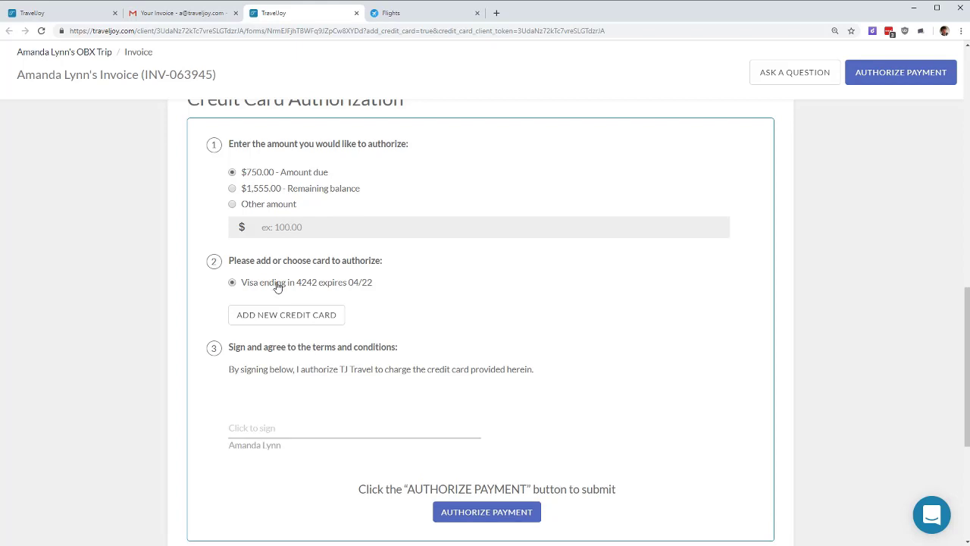
click(303, 313)
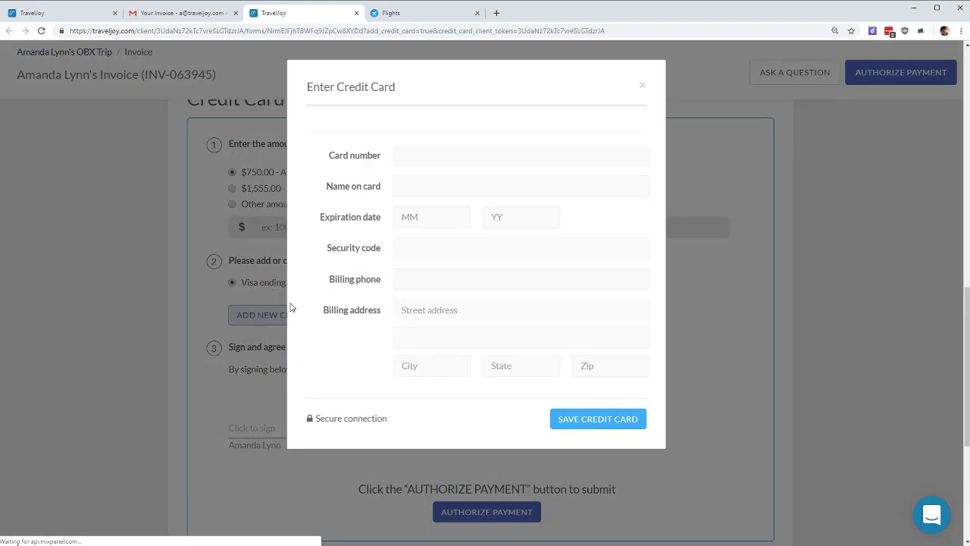
Step: Enter the card number, cardholder name, expiry 04/22, security code and billing phone
click(459, 286)
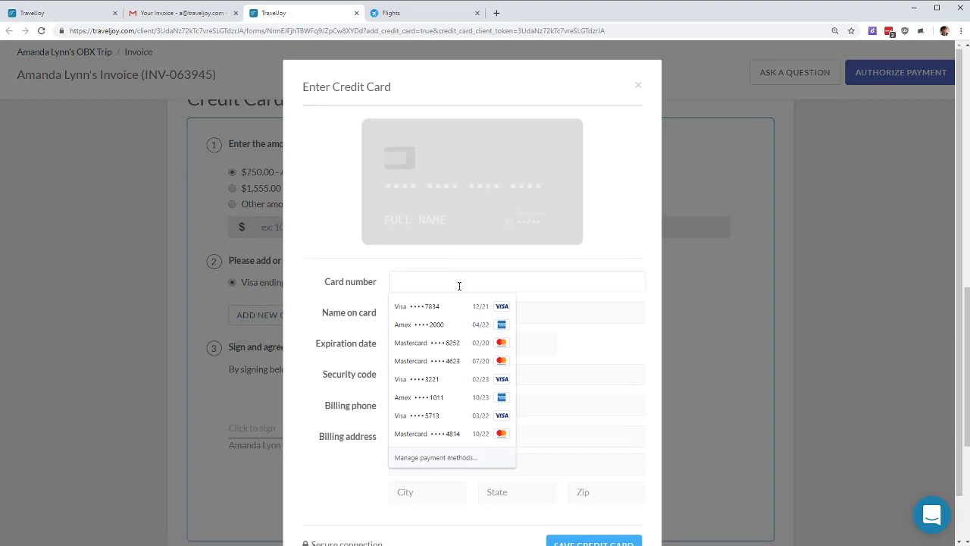
text(4242 4242 4242 4242)
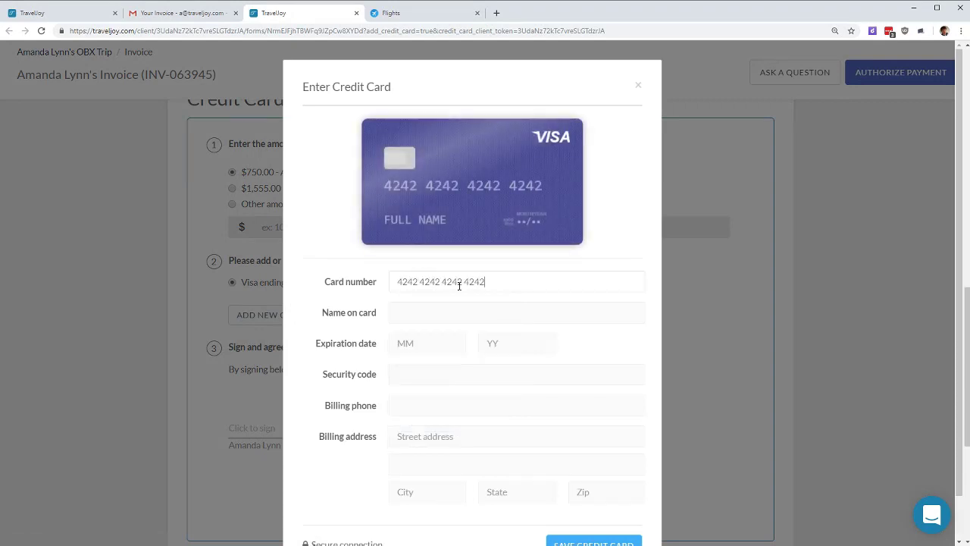
key(Tab)
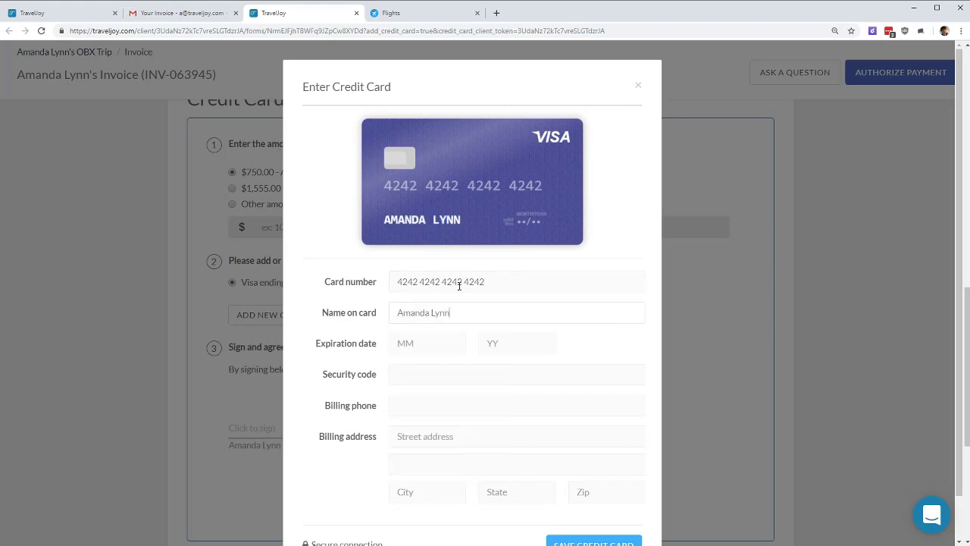
key(Tab)
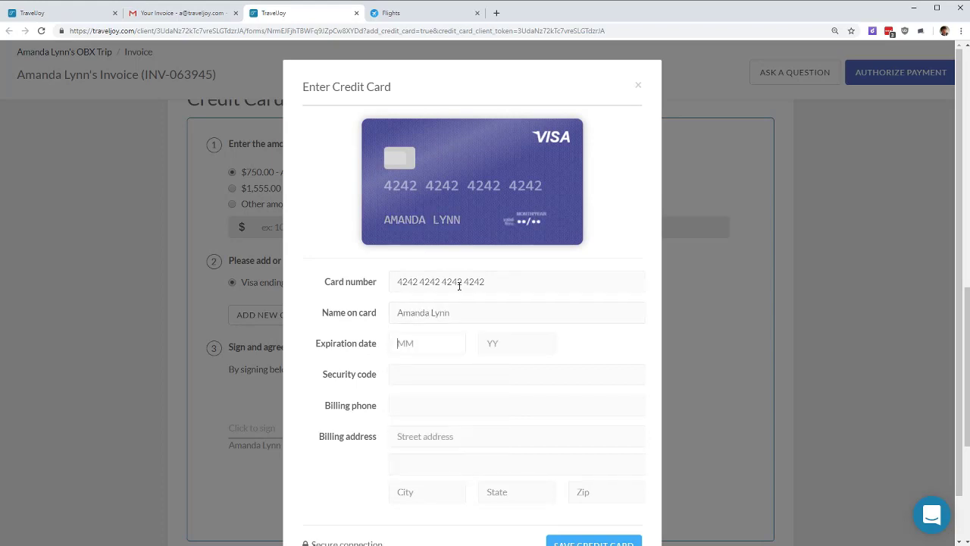
text(04)
key(Tab)
text(22)
key(Tab)
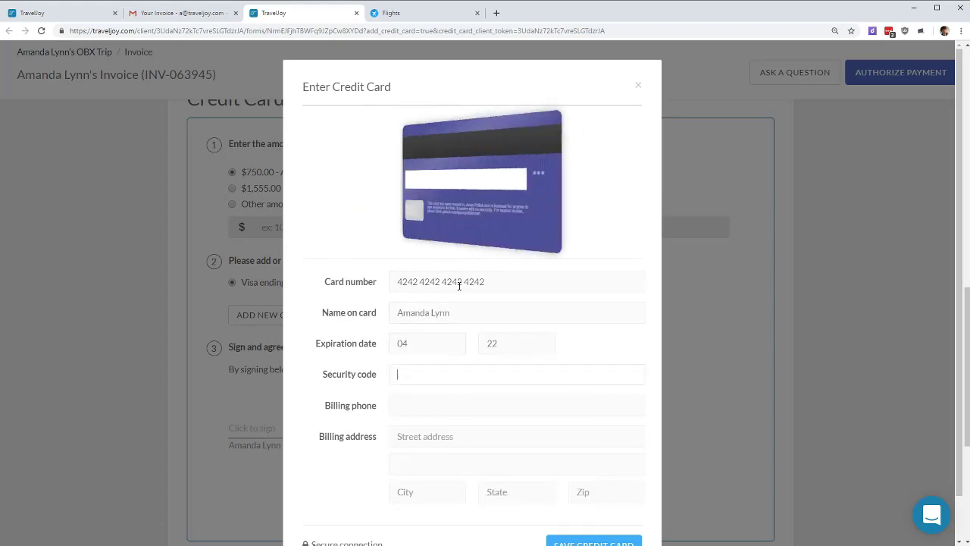
text(568)
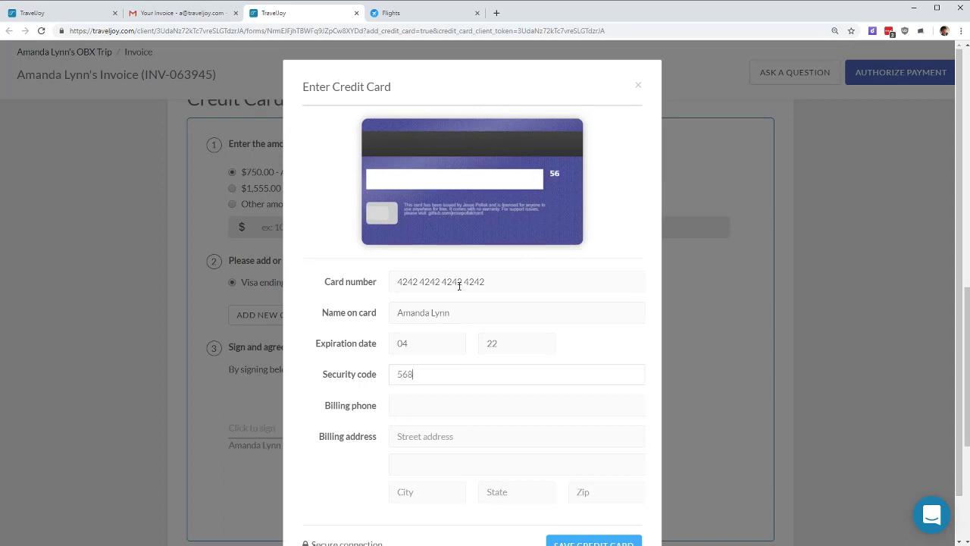
key(Tab)
text(12342342345)
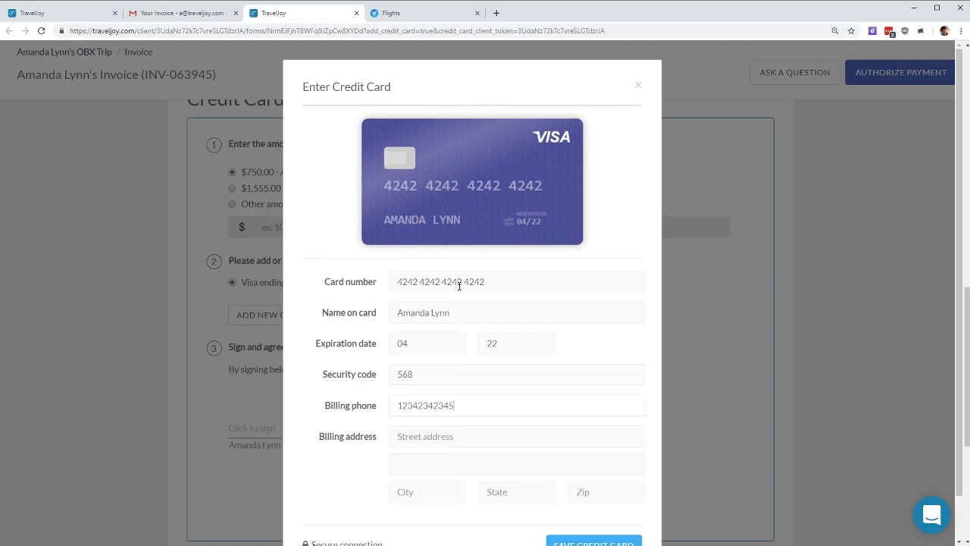
Step: Fill in the billing street, city and state on the new-card form
key(Tab)
text(123 Main)
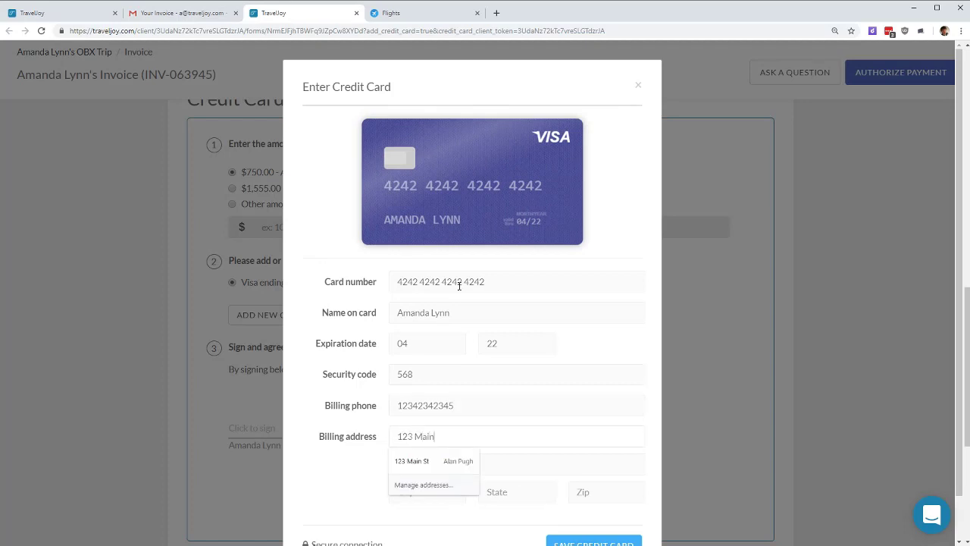
text( St)
key(Tab)
key(Tab)
text(Elyria)
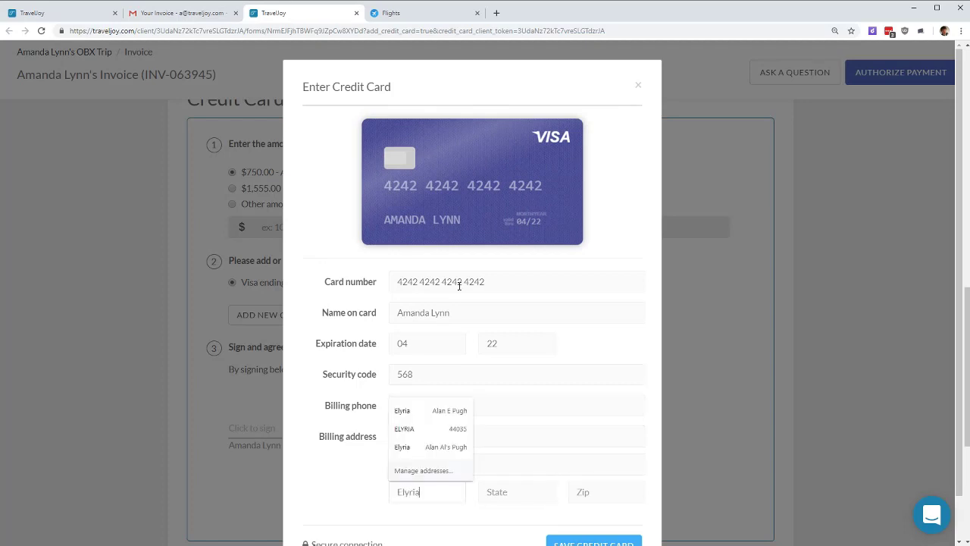
key(Tab)
text(OH)
key(Tab)
Step: Enter the billing zip, save the new card, sign by hand, and authorize the $750.00 payment
text(44035)
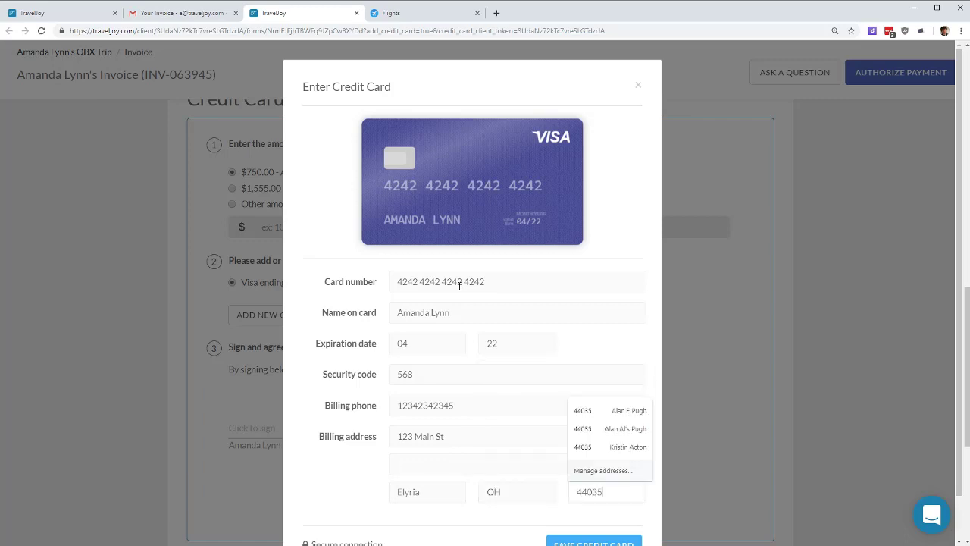
click(593, 540)
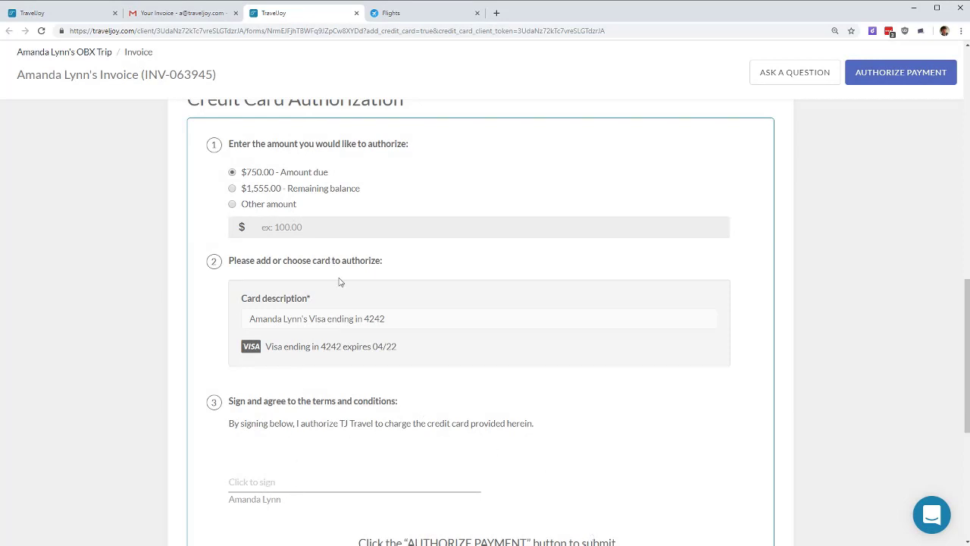
click(372, 483)
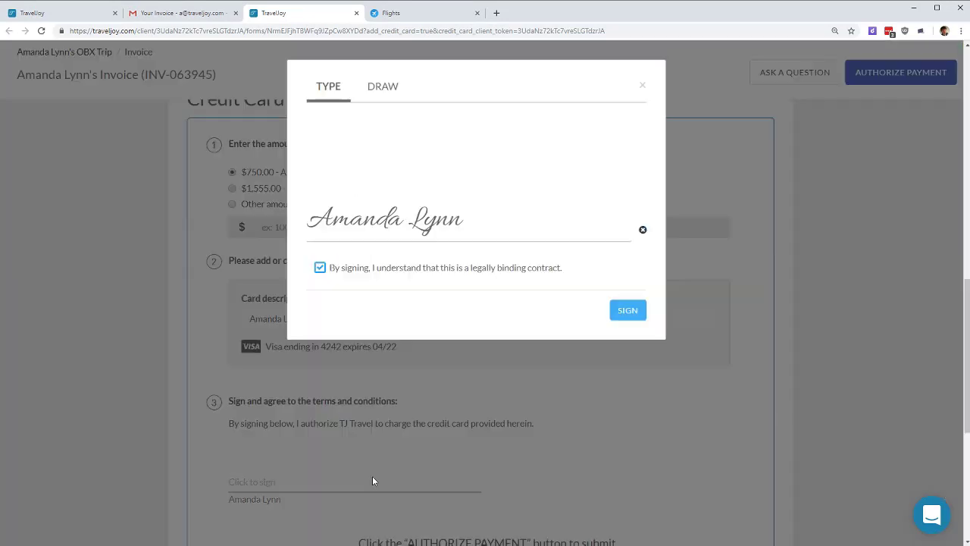
click(382, 86)
mouse_move(345, 198)
mouse_down()
mouse_move(404, 188)
mouse_move(493, 144)
mouse_move(547, 135)
mouse_move(613, 210)
mouse_move(450, 225)
mouse_move(458, 206)
mouse_up()
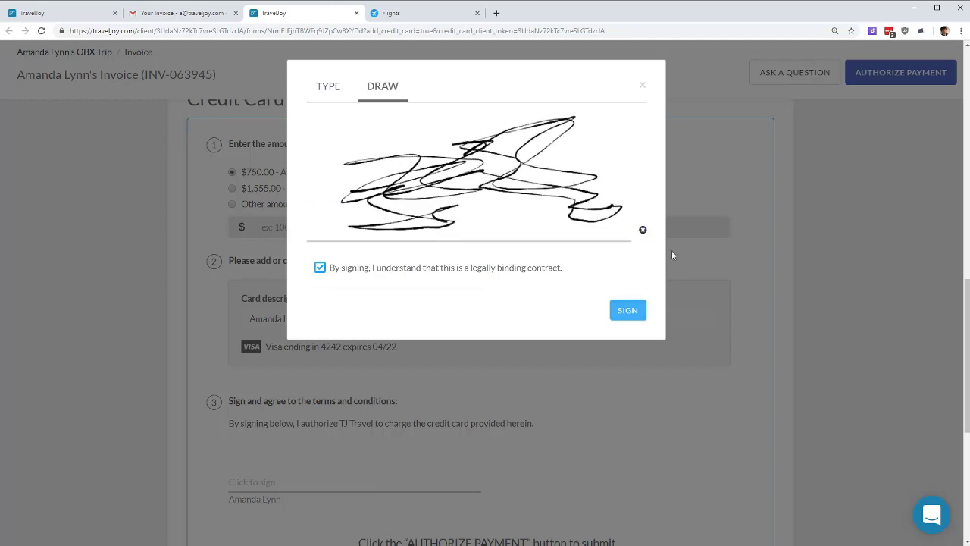
click(628, 312)
scroll(822, 178, down, 3)
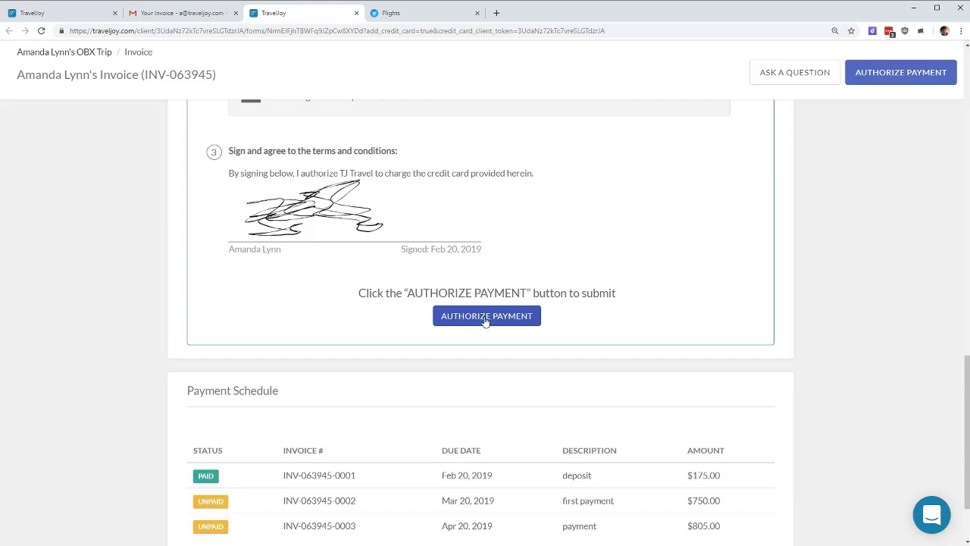
click(485, 317)
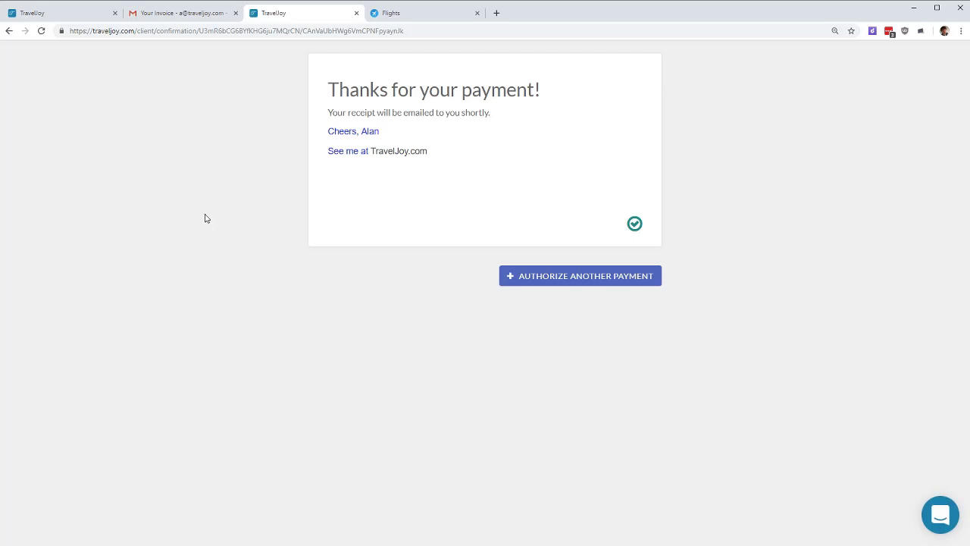
Step: Close the confirmation, trash the invoice email in Gmail, and reload the TravelJoy trip page
click(356, 13)
click(209, 85)
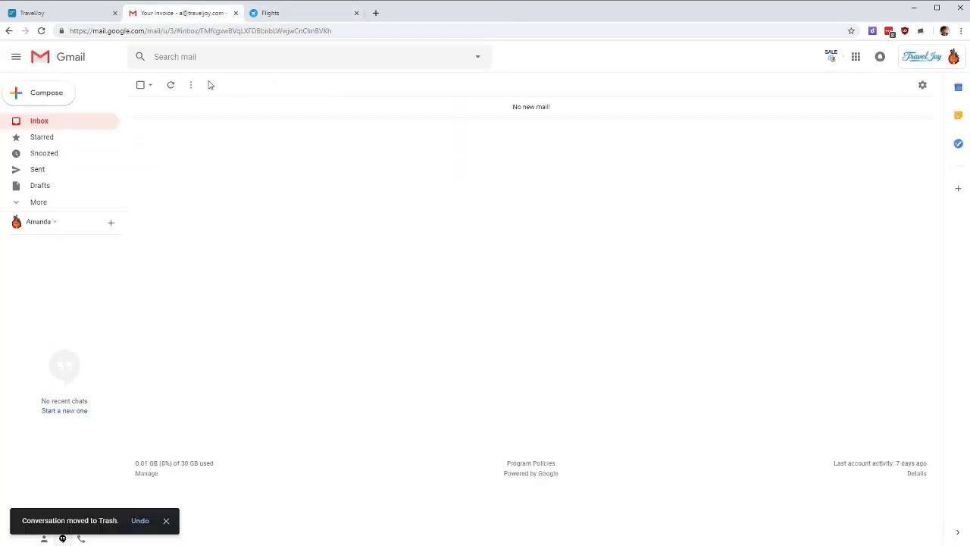
click(56, 15)
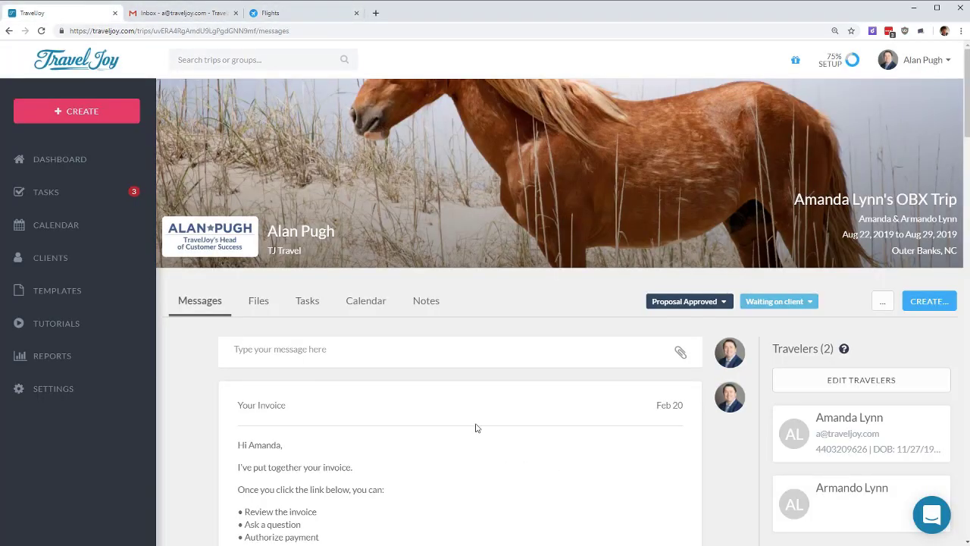
key(F5)
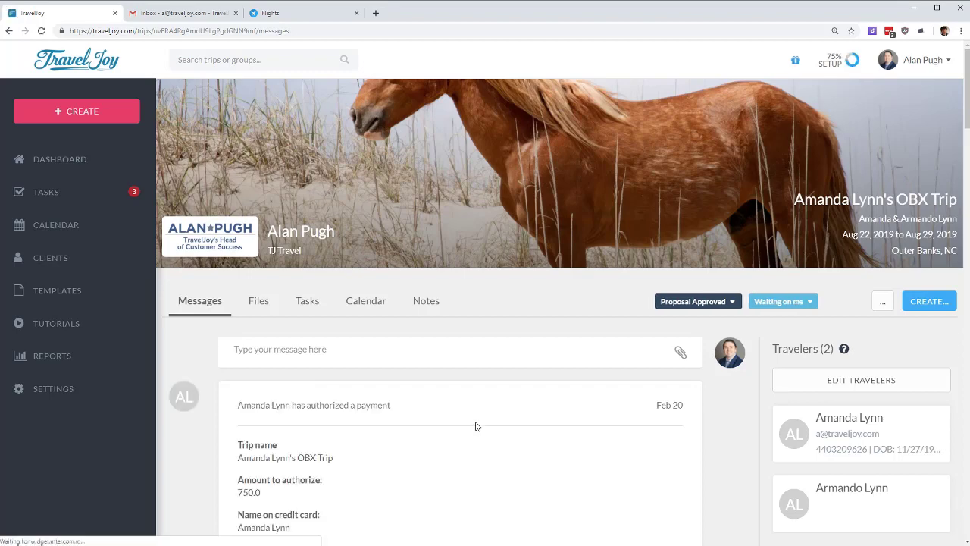
Step: Check the client's 750.0 authorization in the thread and view its payment info
scroll(397, 472, down, 3)
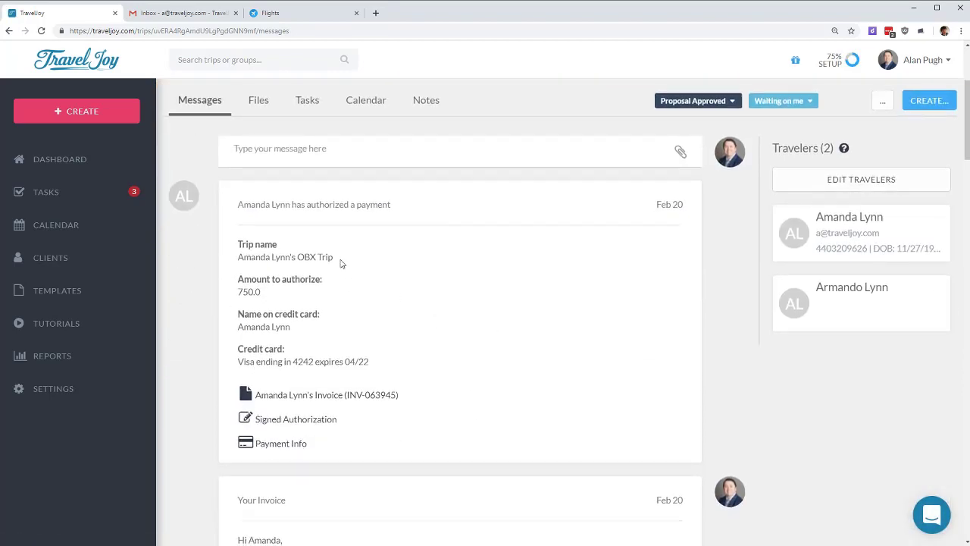
drag(242, 293, 265, 293)
click(303, 294)
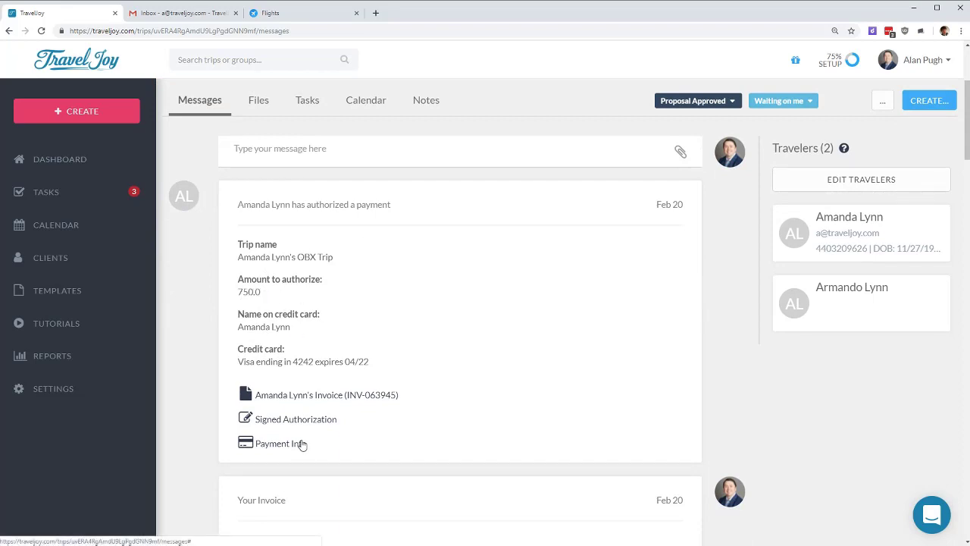
click(302, 445)
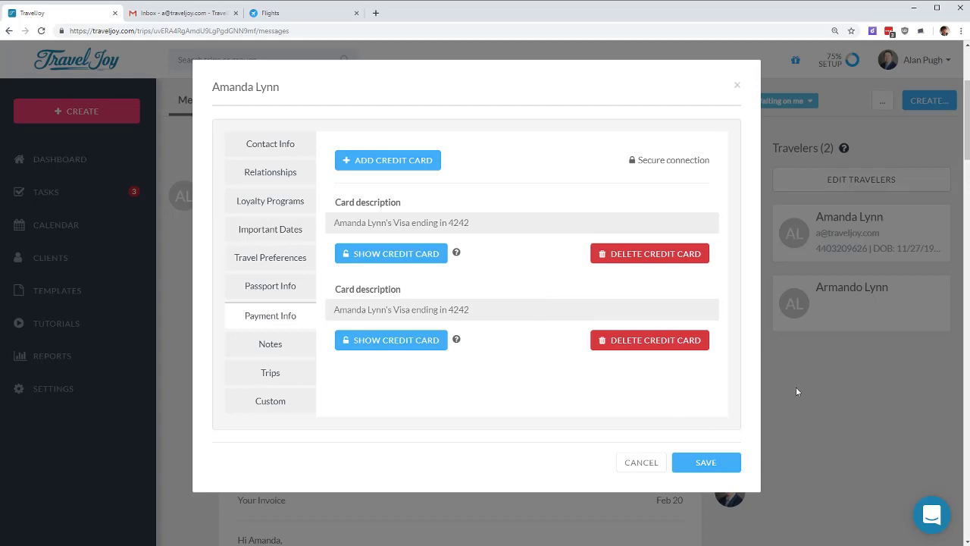
click(842, 385)
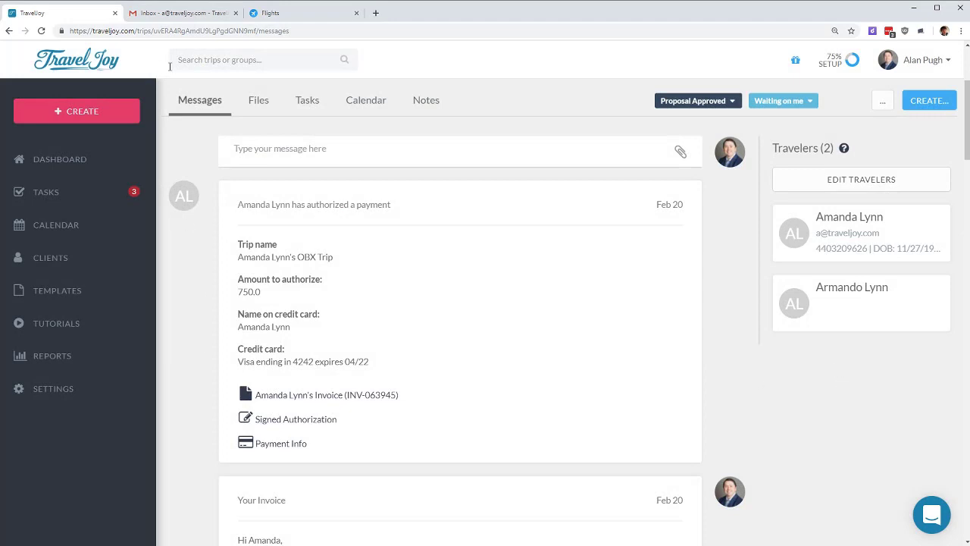
Step: Open the client's invoice from the trip files and view the first payment's authorization details
click(258, 101)
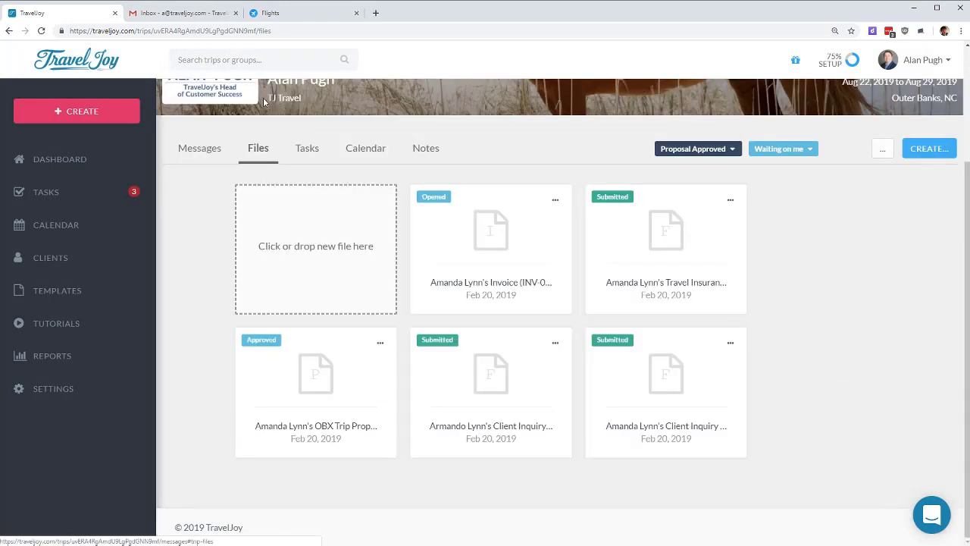
click(500, 243)
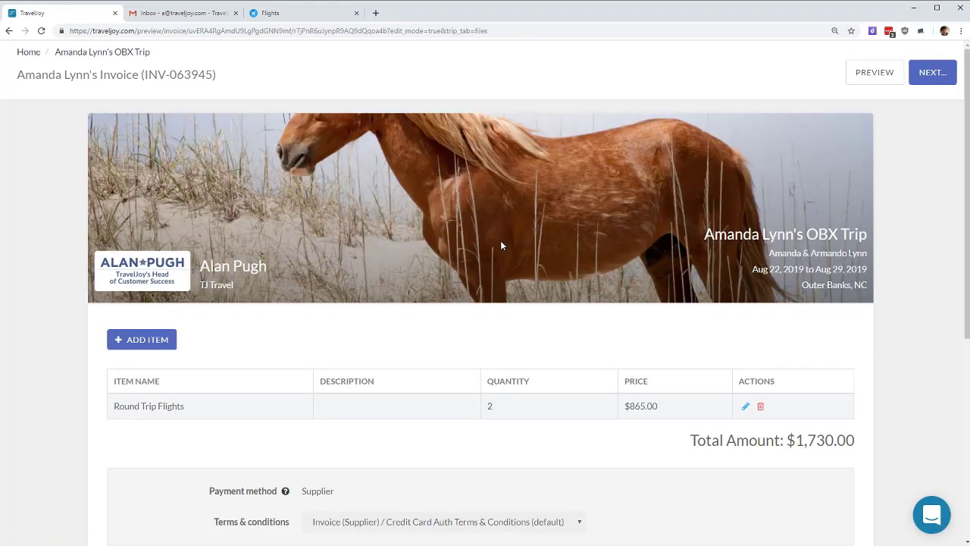
scroll(500, 245, down, 5)
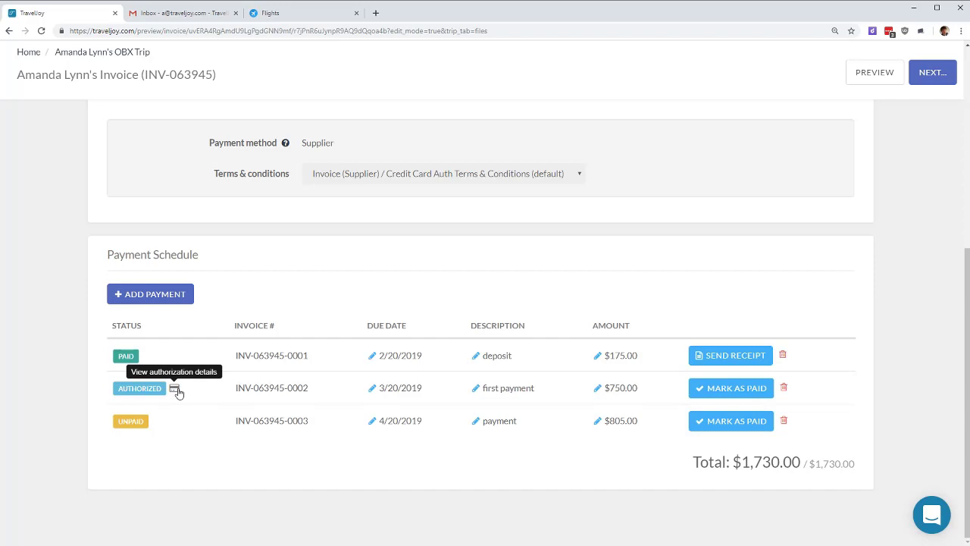
click(175, 390)
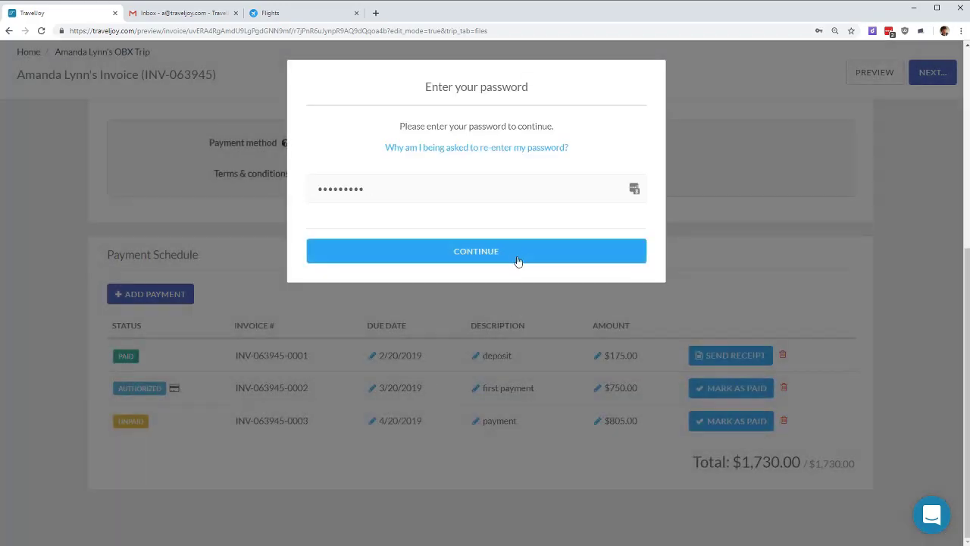
Step: Confirm the account password to reveal the stored card, then close it without saving
click(520, 257)
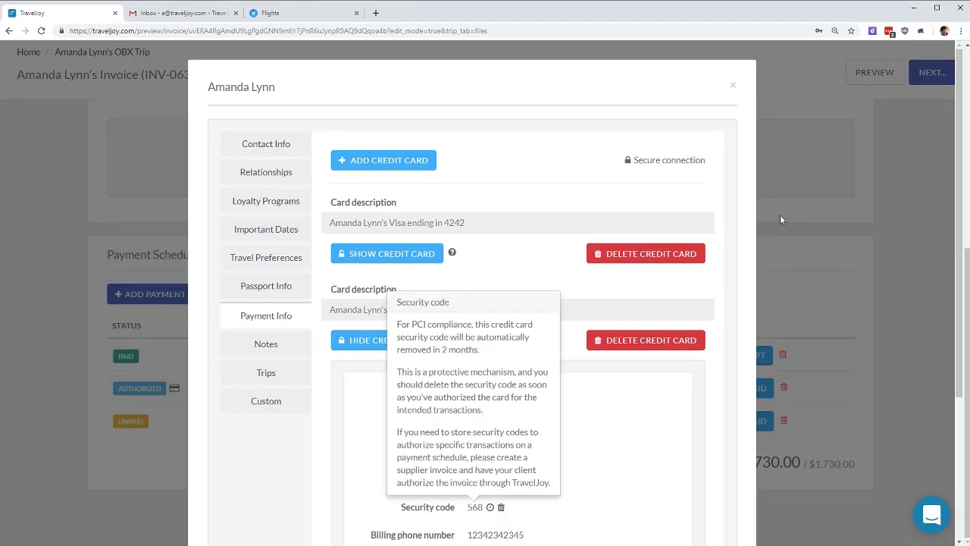
click(678, 410)
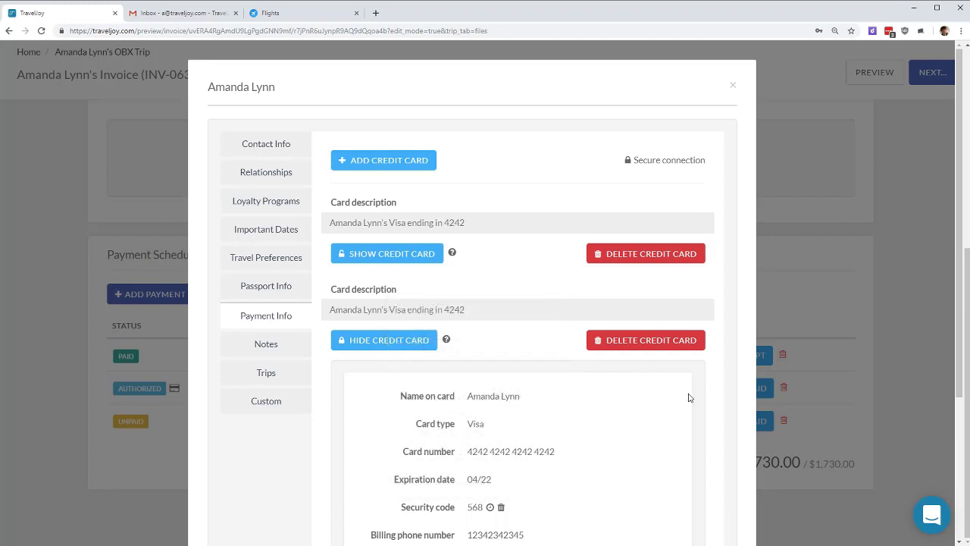
scroll(690, 397, down, 1)
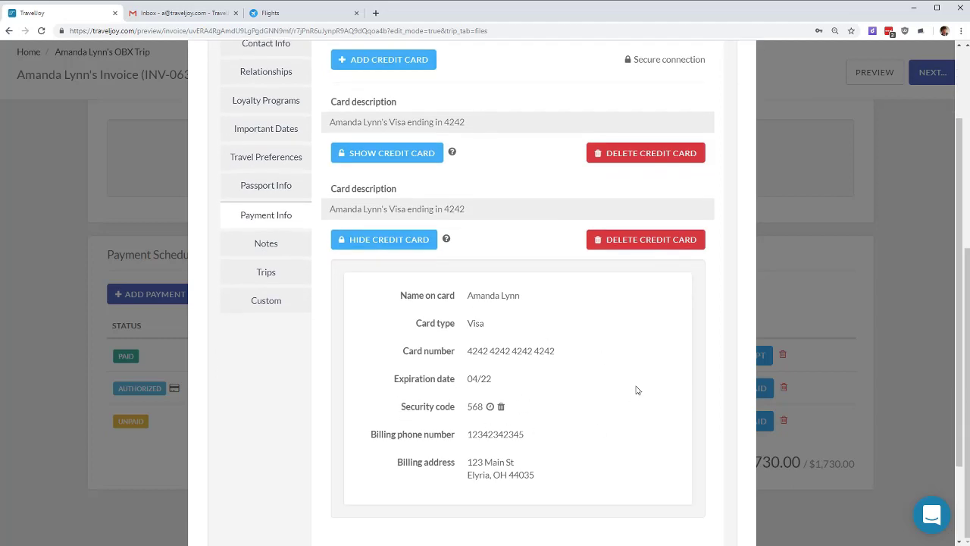
scroll(634, 395, down, 1)
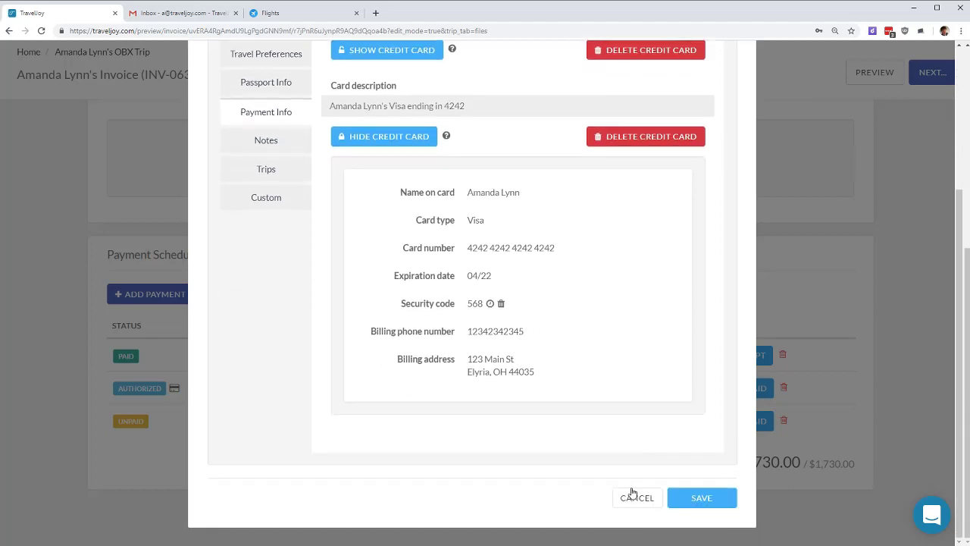
click(637, 498)
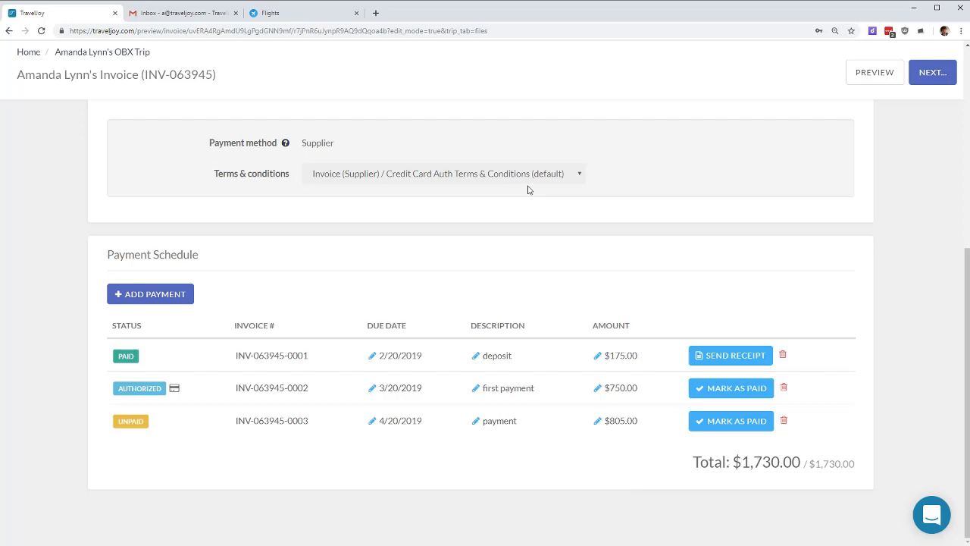
click(742, 387)
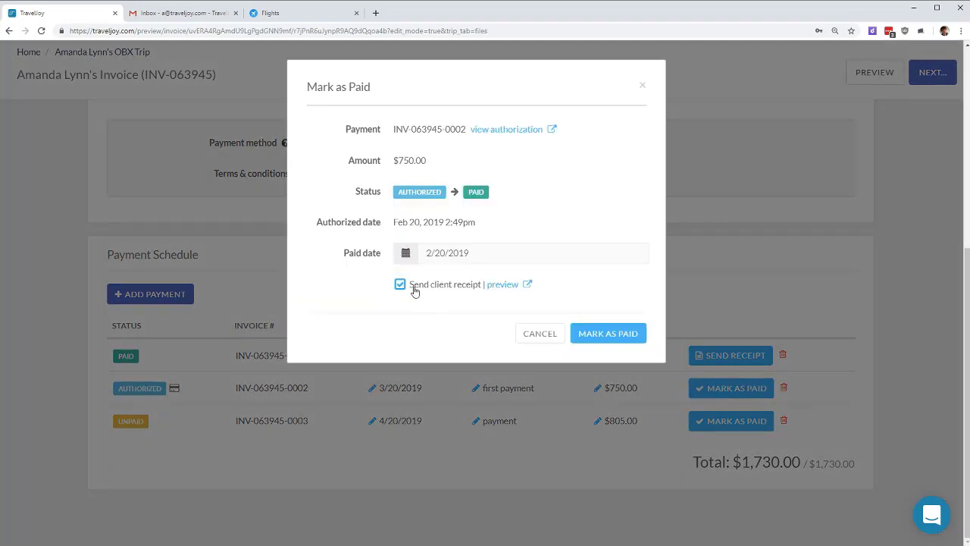
click(608, 333)
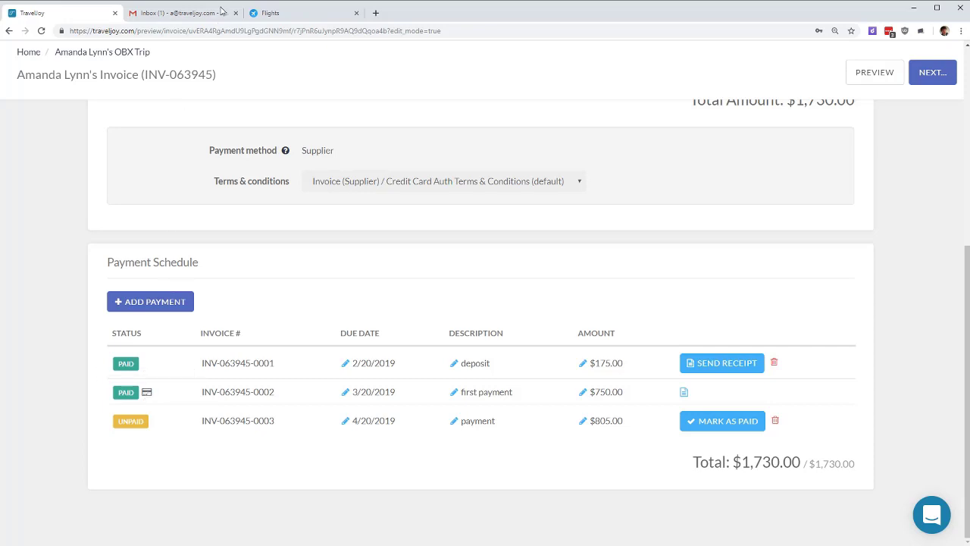
click(182, 15)
Step: Read the payment receipt's rows and $805.00 balance due, trash the email, and return to TravelJoy
click(454, 113)
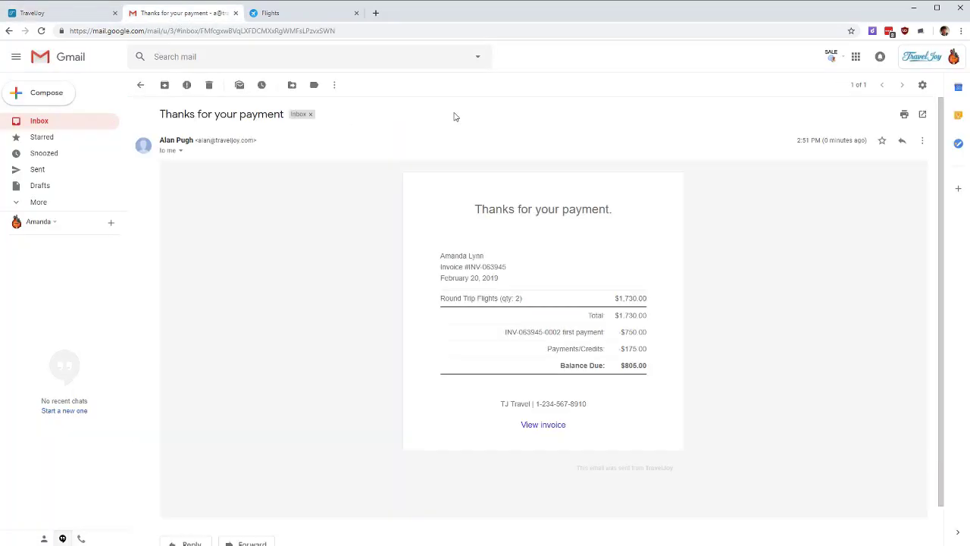
drag(480, 208, 684, 278)
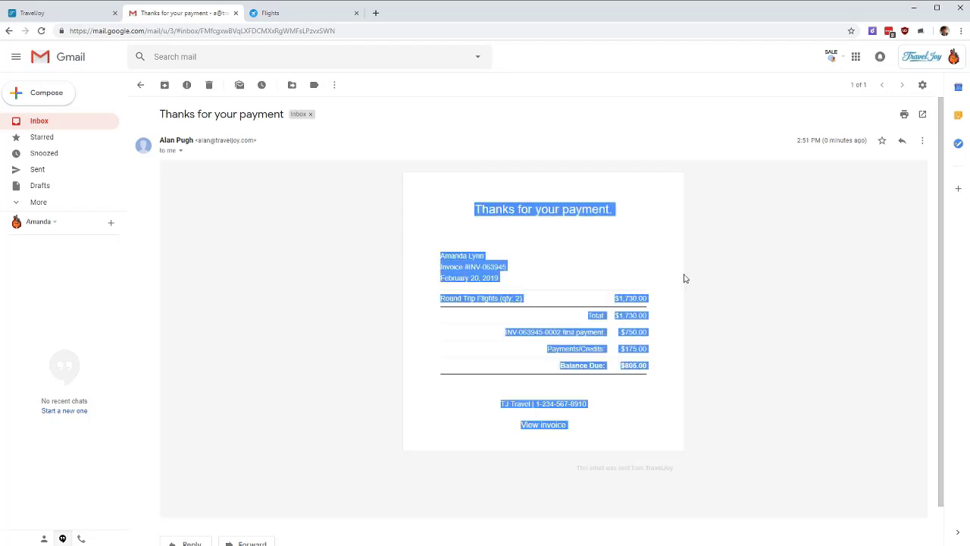
click(684, 278)
drag(507, 332, 641, 332)
click(638, 332)
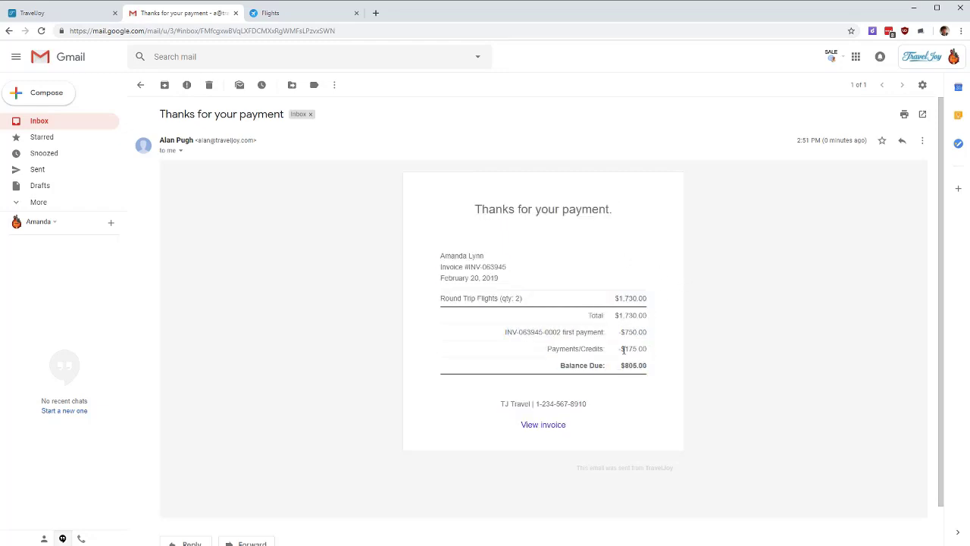
drag(620, 366, 649, 366)
click(206, 85)
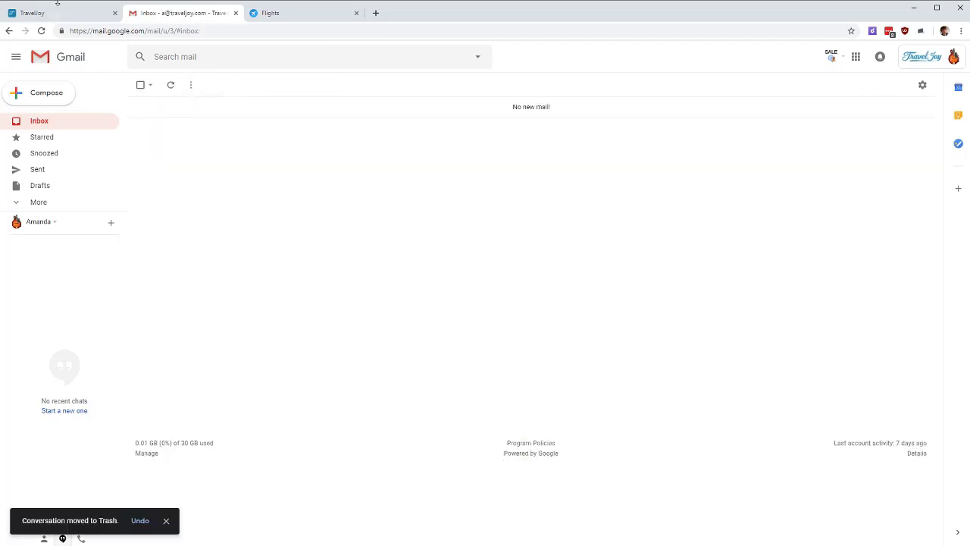
click(63, 15)
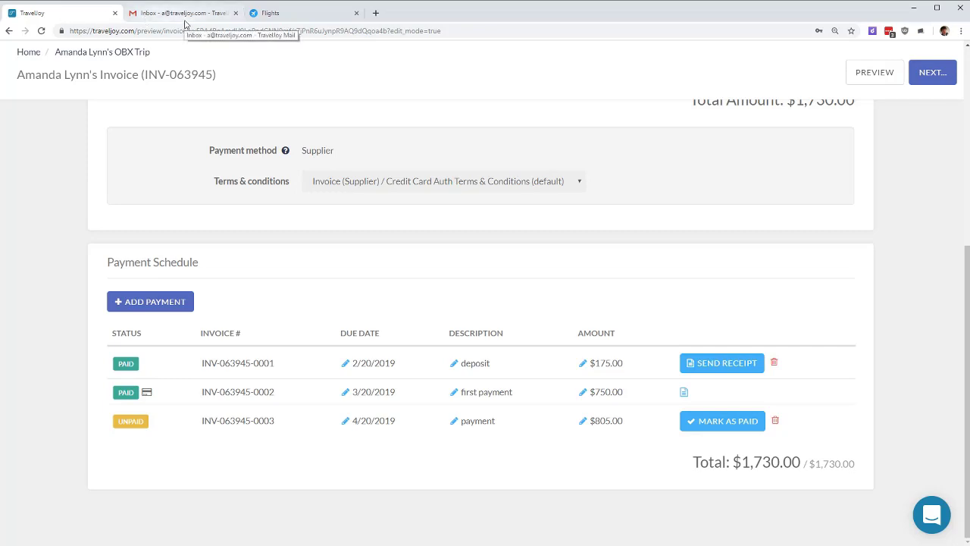
click(71, 53)
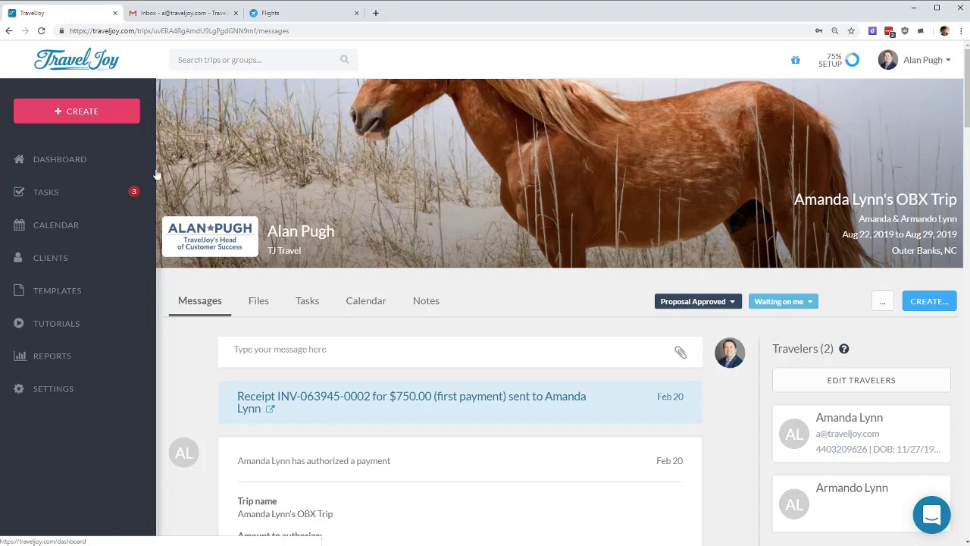
Step: From the Tutorials page, open the Help Center and Forums in new tabs
click(65, 327)
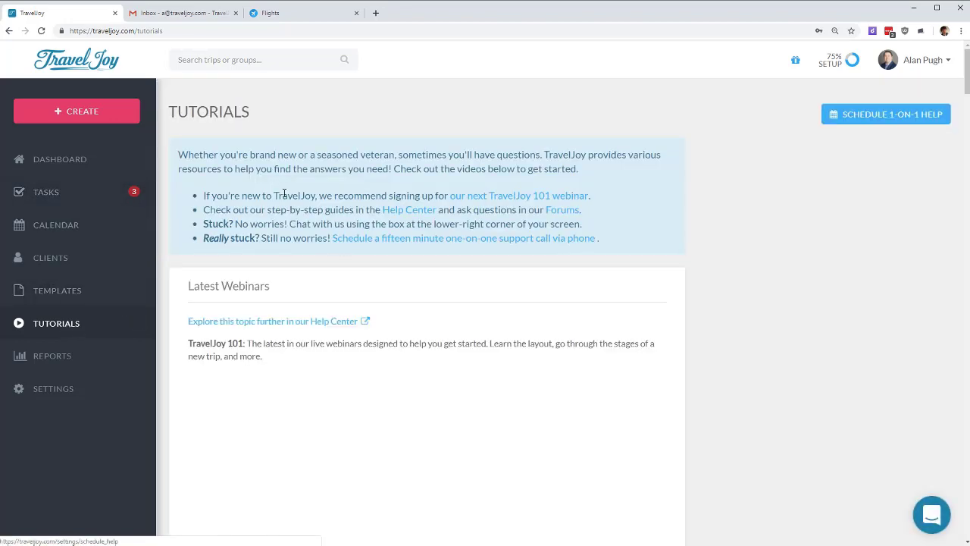
drag(203, 196, 621, 201)
click(623, 202)
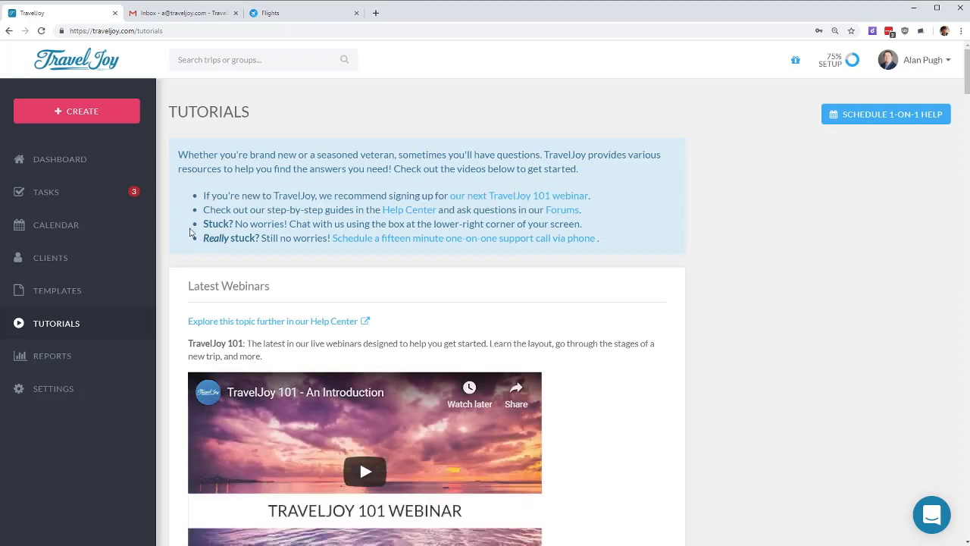
drag(205, 210, 614, 216)
click(614, 215)
click(409, 209)
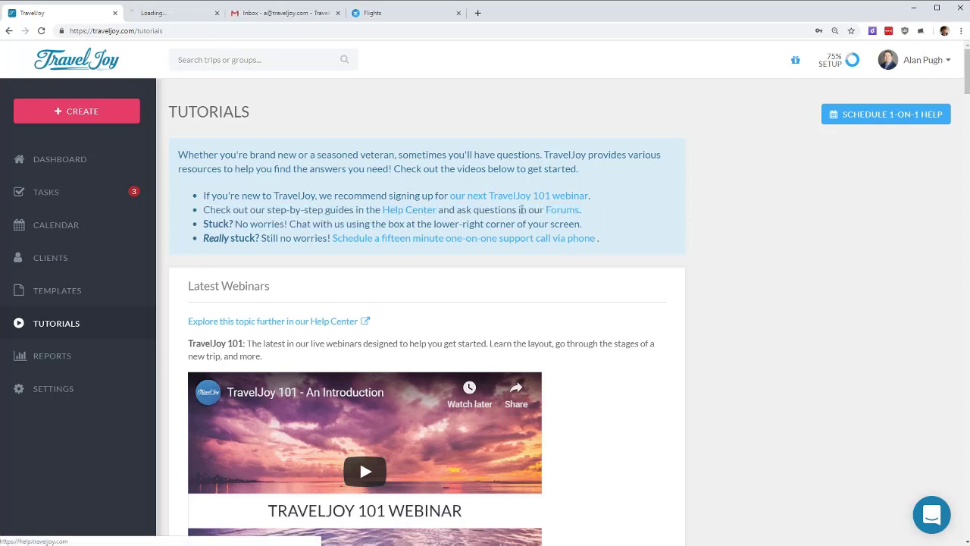
click(562, 209)
Step: Search the Help Center for 'receipt', read the paid-in-full receipt article, then close both help tabs
click(169, 13)
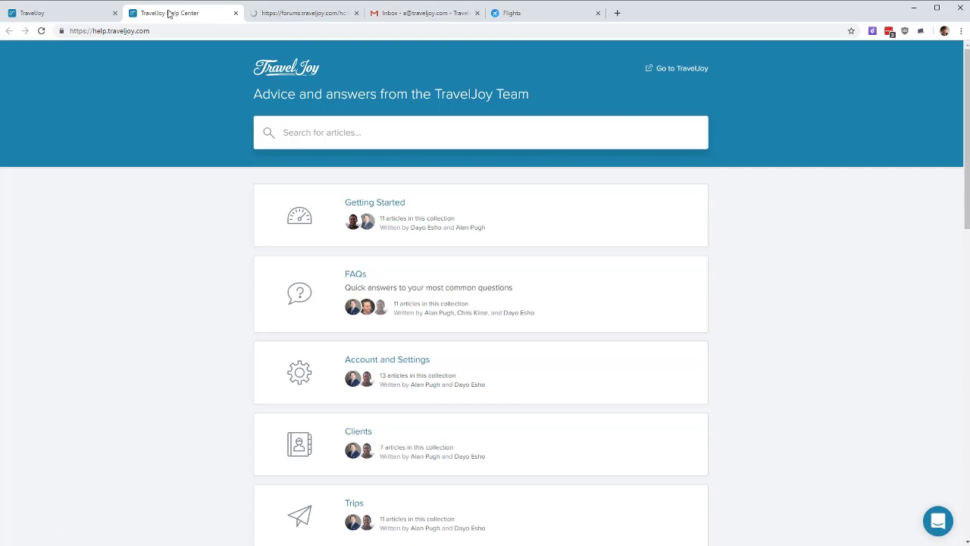
text(receipt)
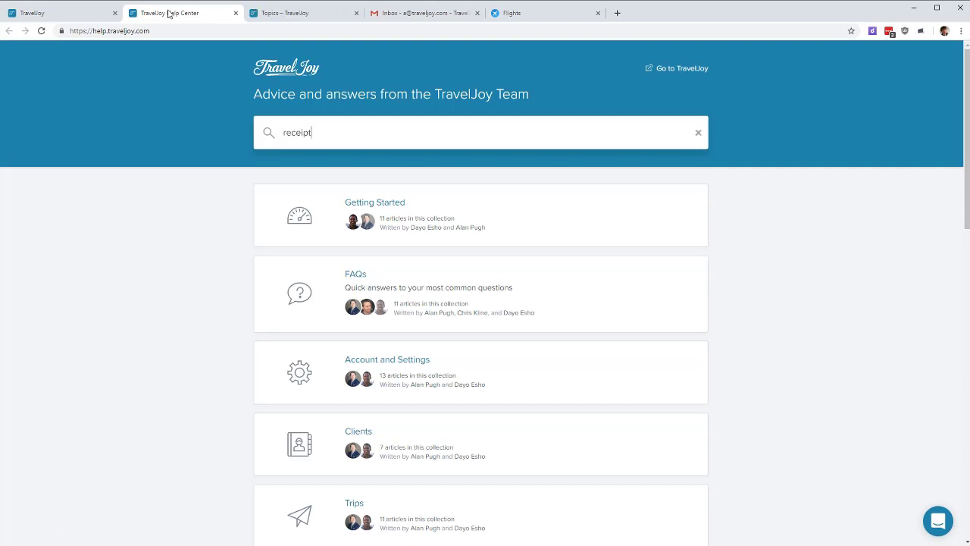
key(Return)
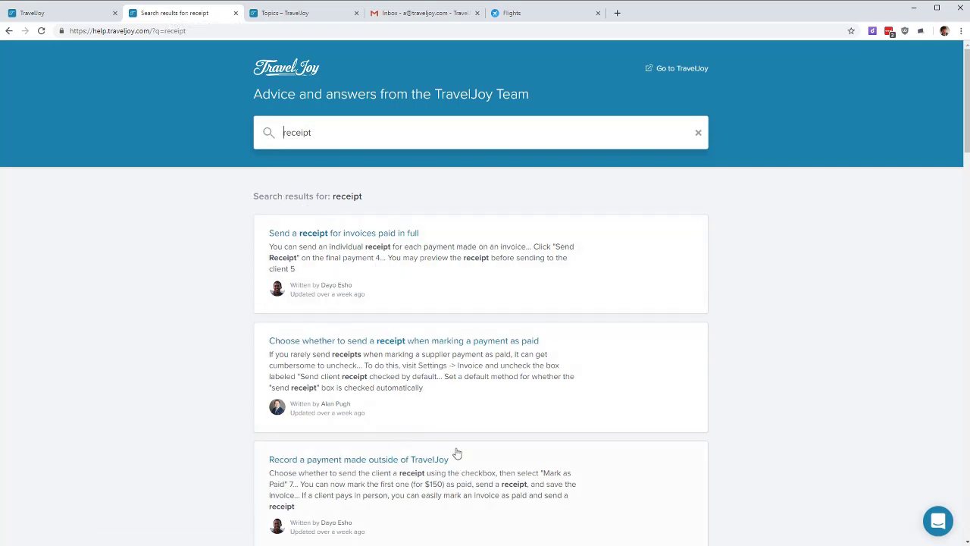
click(351, 234)
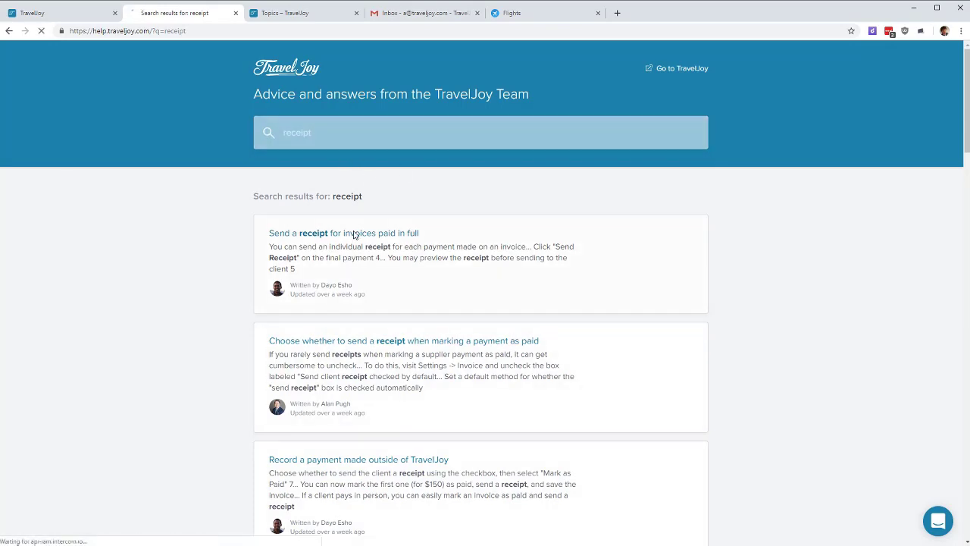
scroll(424, 212, down, 15)
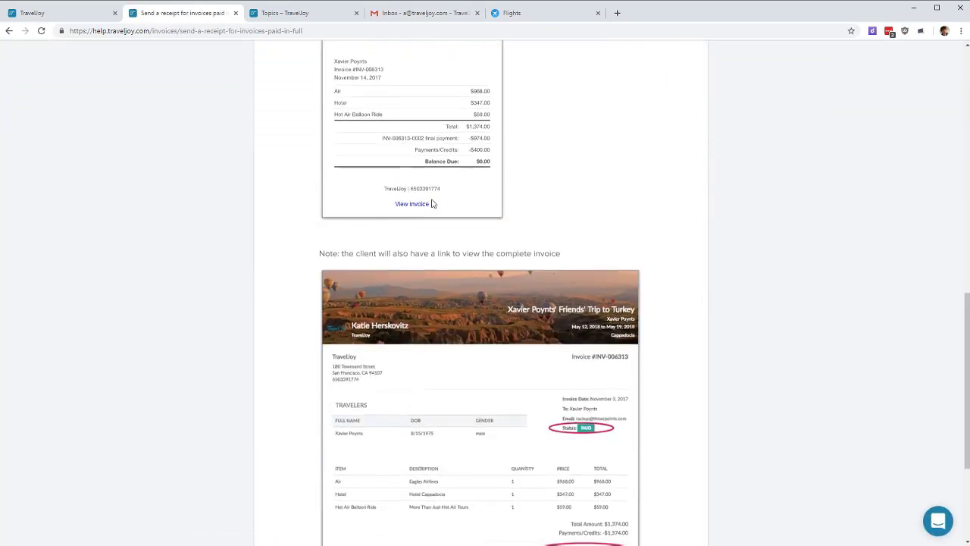
scroll(447, 196, up, 15)
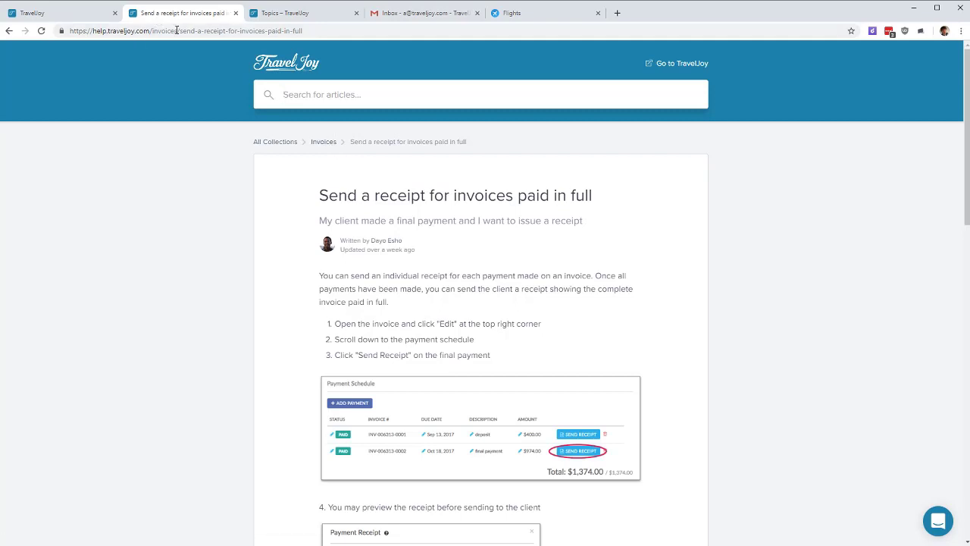
click(235, 14)
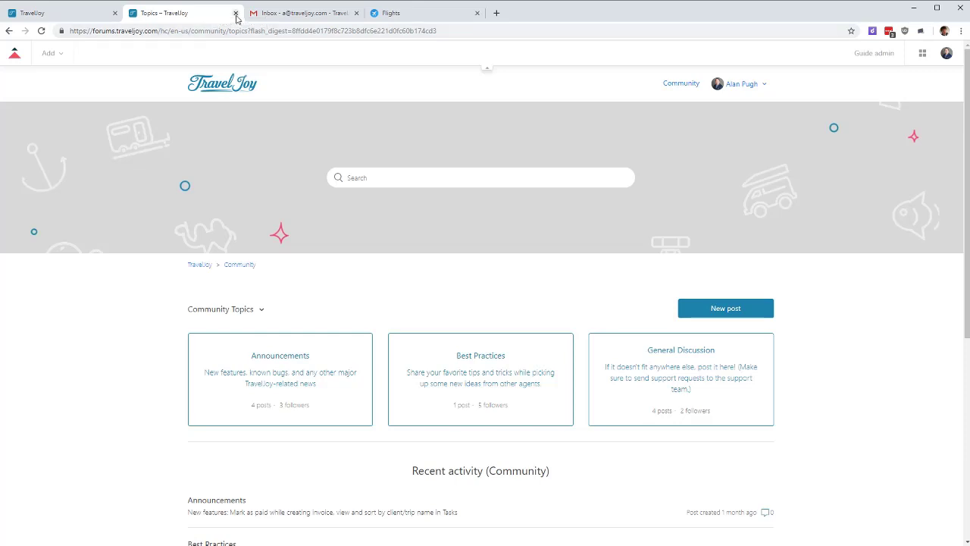
click(236, 14)
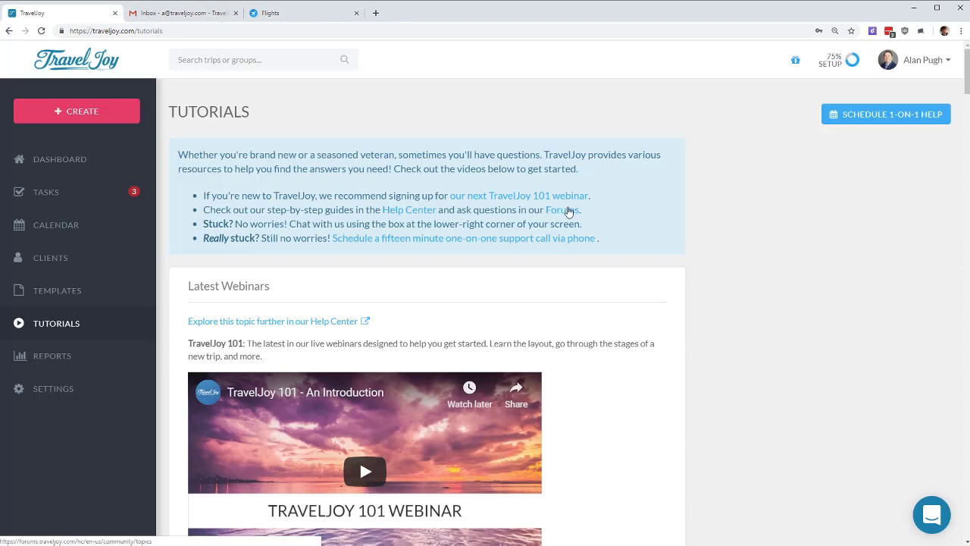
scroll(758, 334, down, 3)
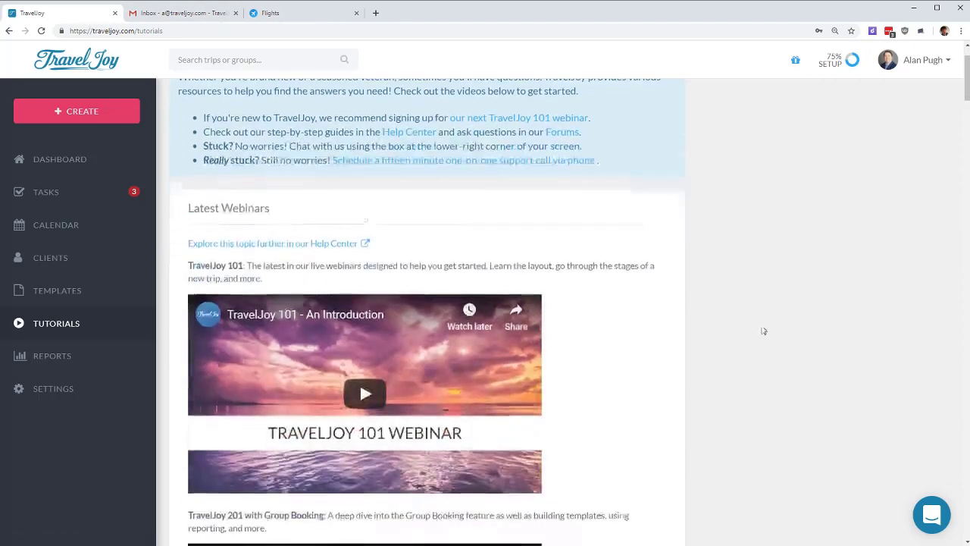
scroll(422, 228, down, 20)
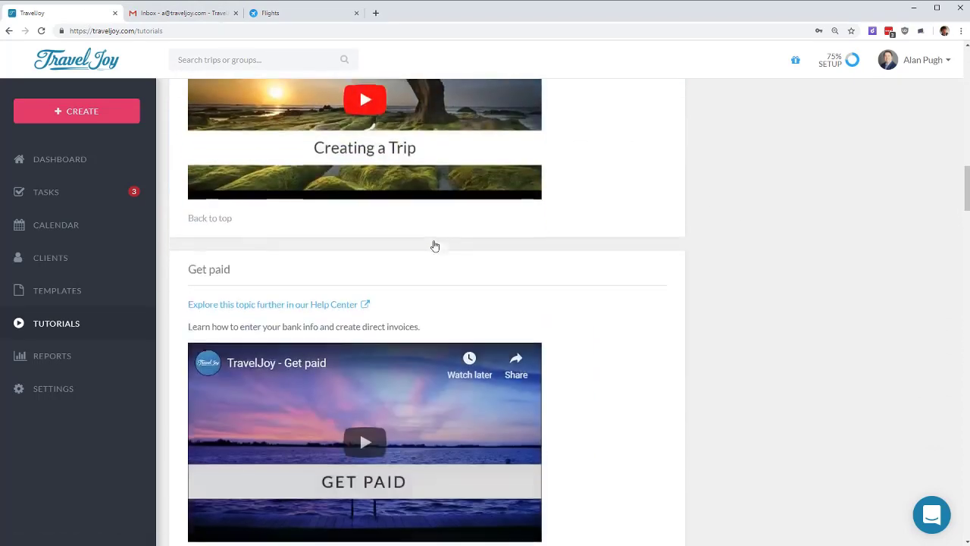
scroll(434, 246, down, 17)
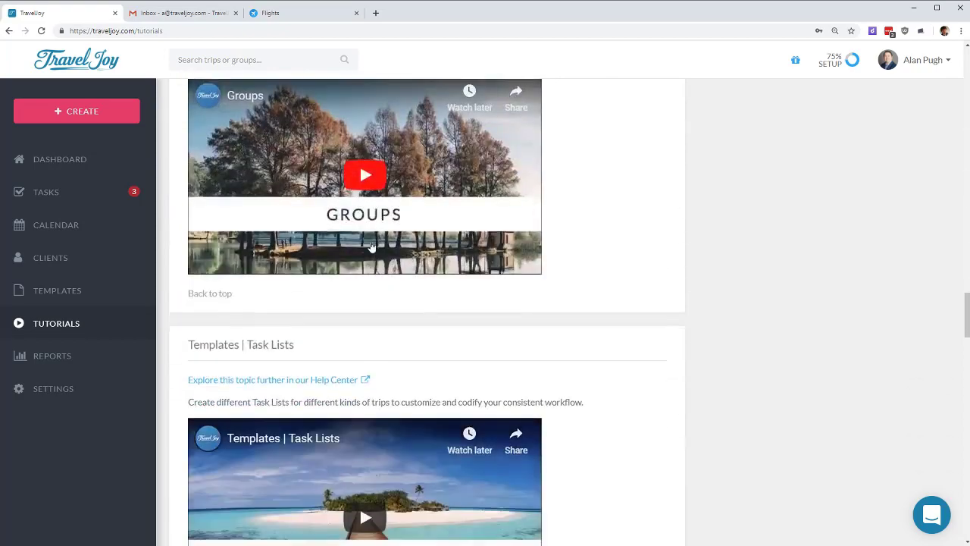
scroll(366, 248, down, 10)
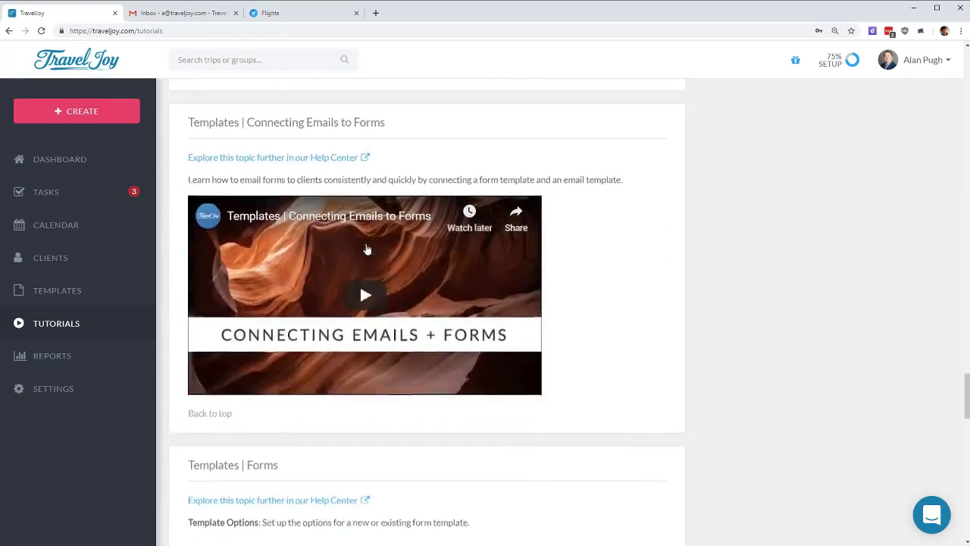
scroll(366, 248, down, 3)
drag(292, 161, 189, 153)
scroll(334, 304, down, 3)
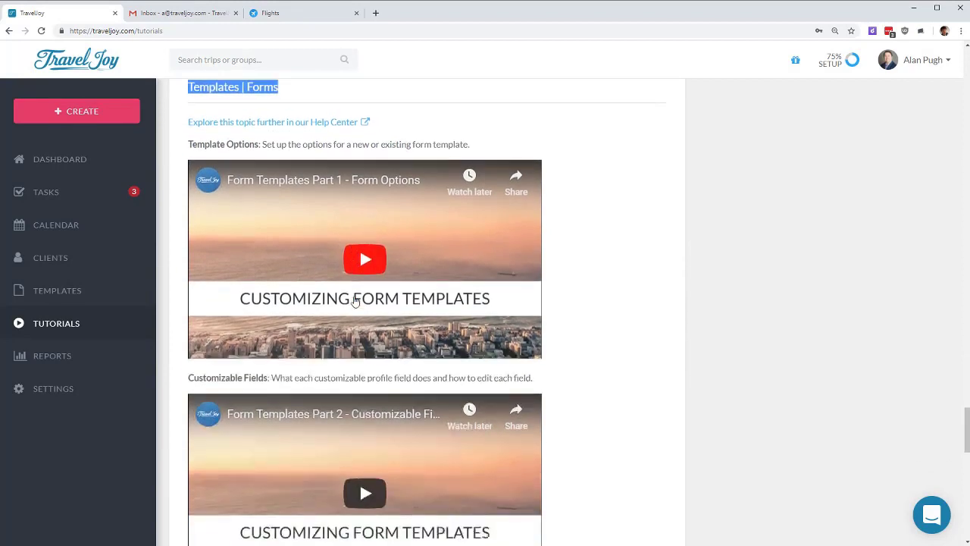
scroll(354, 300, down, 4)
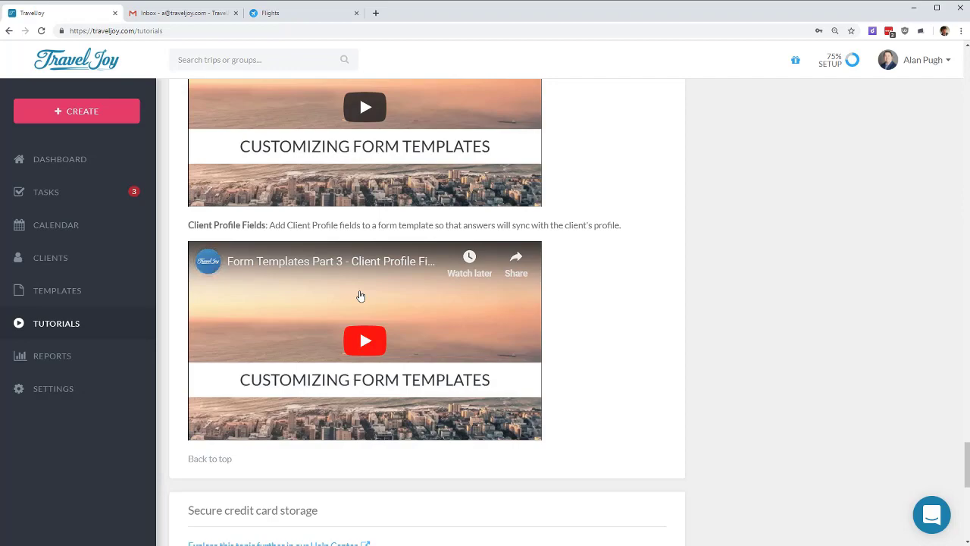
scroll(460, 278, up, 20)
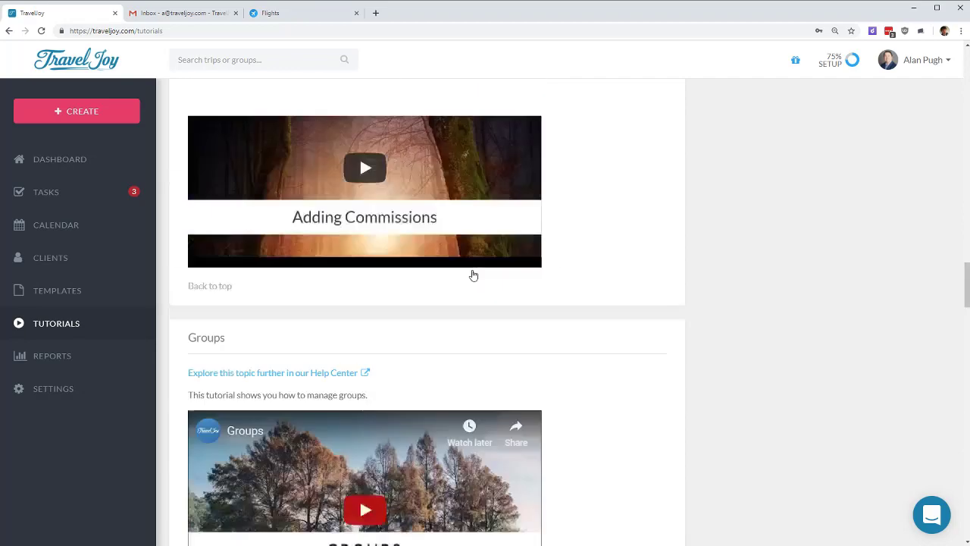
scroll(476, 271, up, 2)
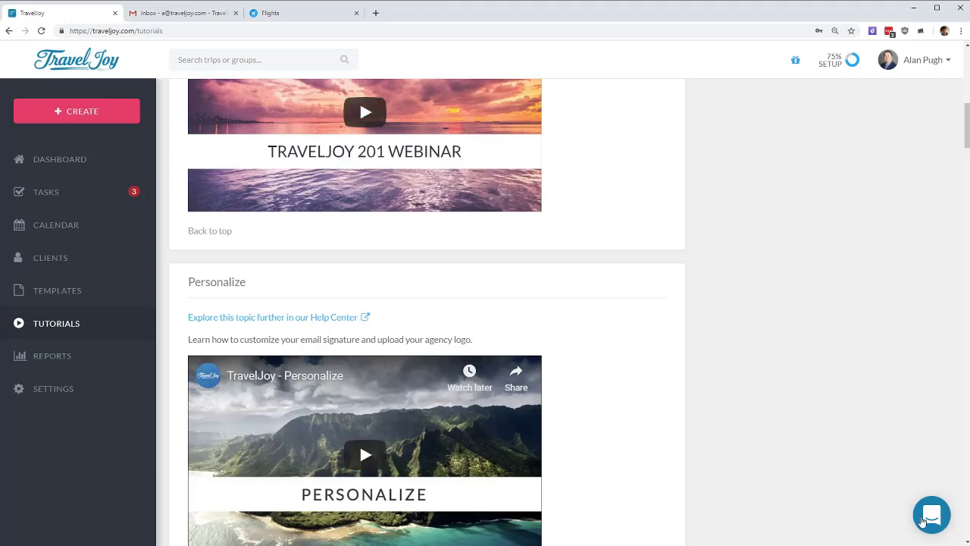
Step: Open the 'We're here to help!' live chat panel briefly, then close it
click(933, 514)
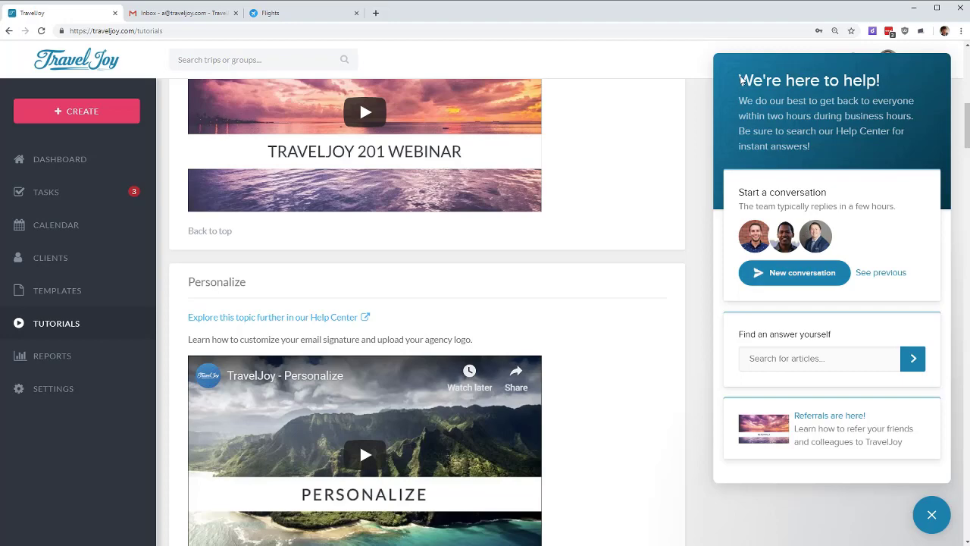
drag(742, 81, 812, 127)
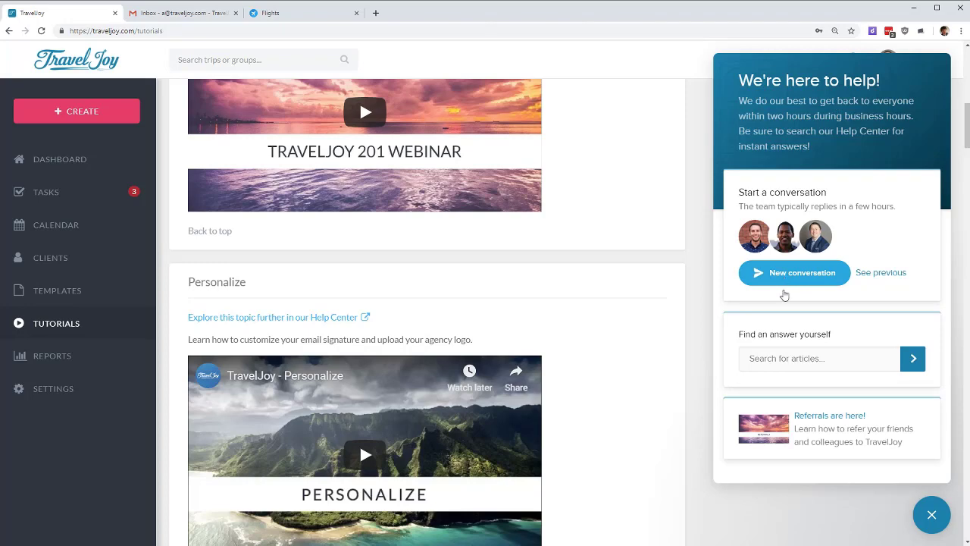
click(944, 519)
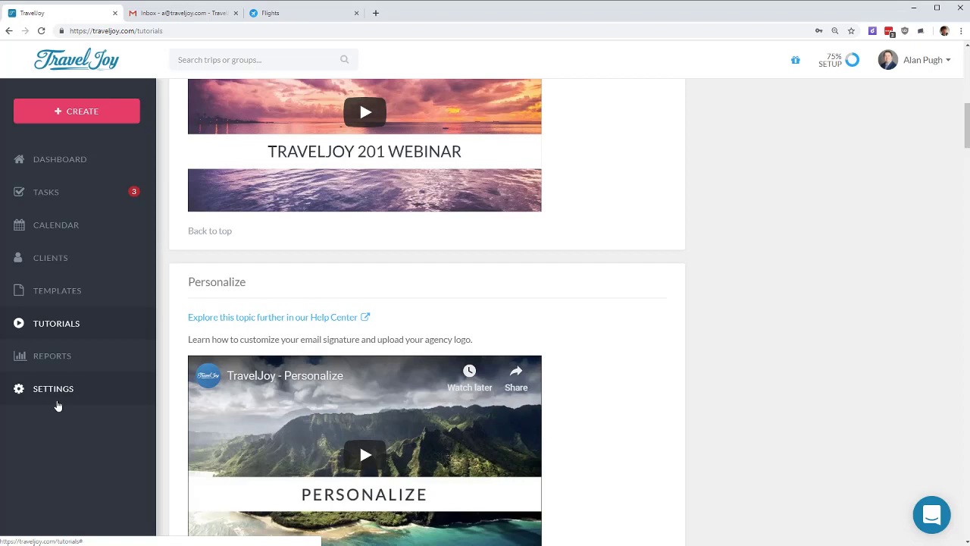
Step: Open Settings > Membership and review the Monthly $30, Annual and 3-year plans and the promo code link
click(71, 391)
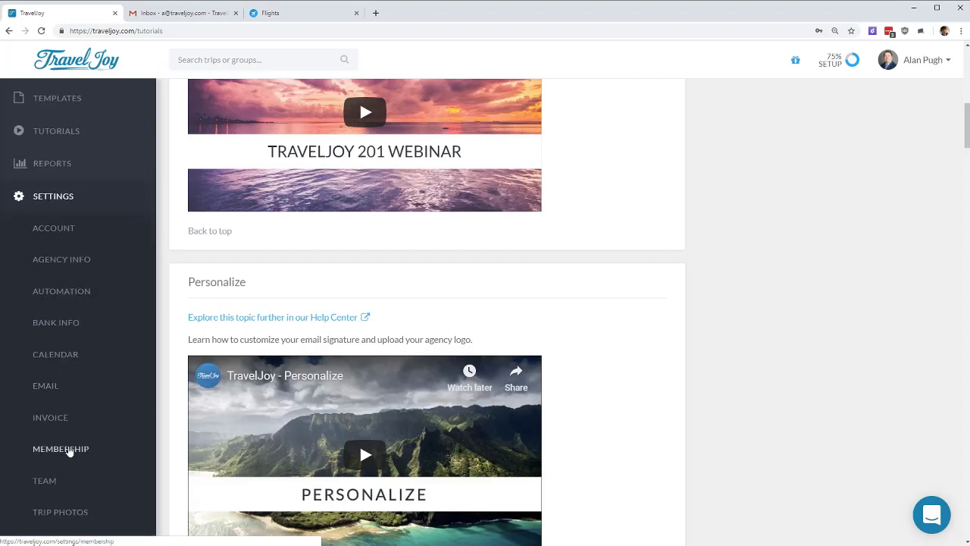
click(68, 450)
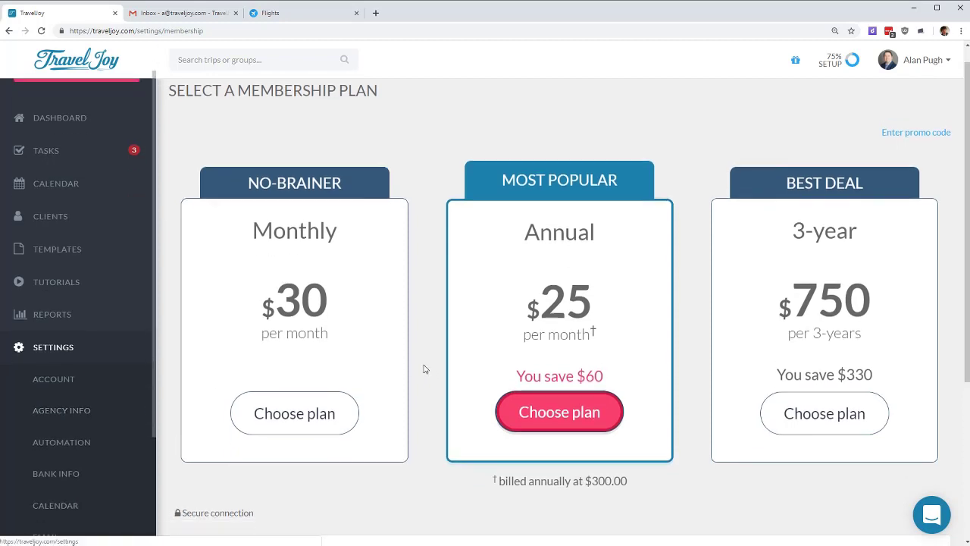
scroll(440, 375, down, 3)
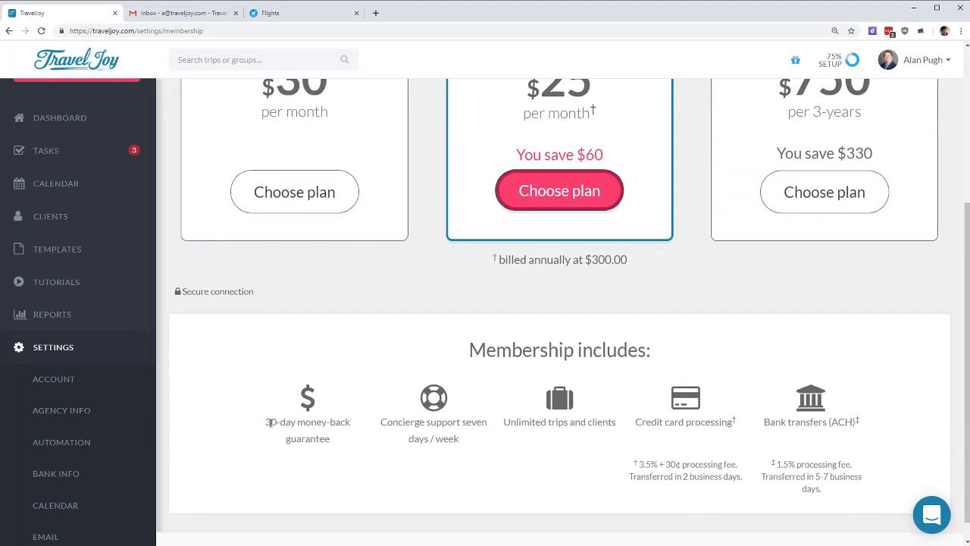
drag(269, 422, 352, 438)
click(351, 439)
scroll(357, 424, up, 3)
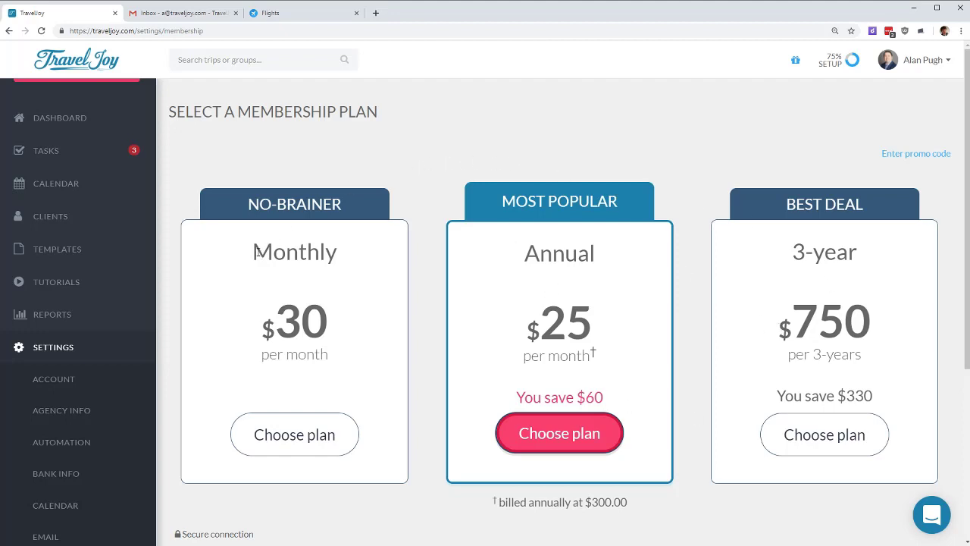
drag(255, 249, 341, 253)
click(358, 253)
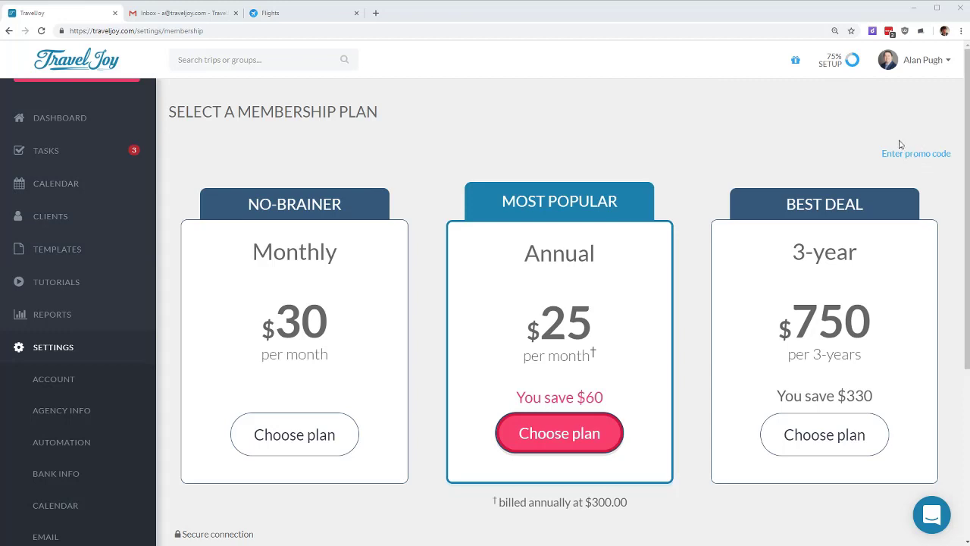
drag(879, 144, 951, 161)
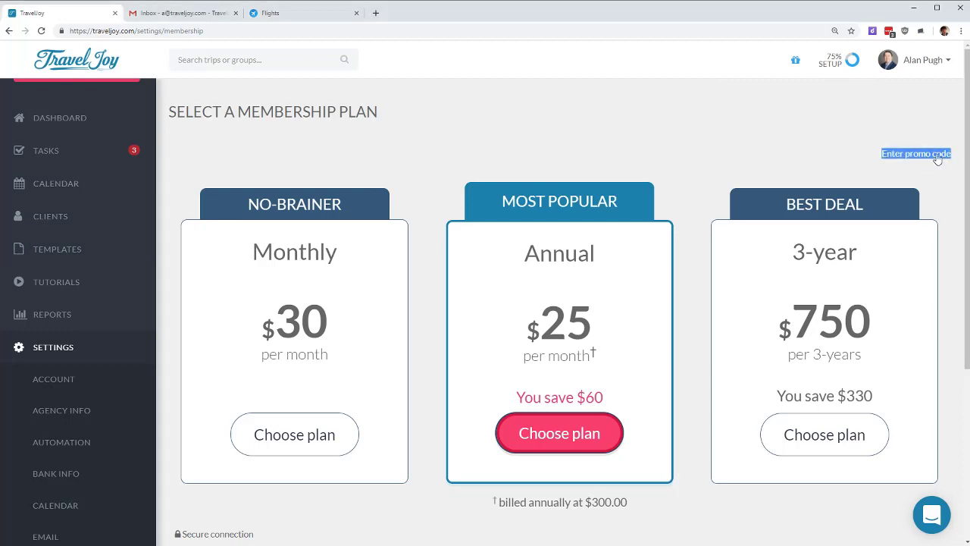
Step: Apply the suggested TJR promo code to the membership
click(937, 157)
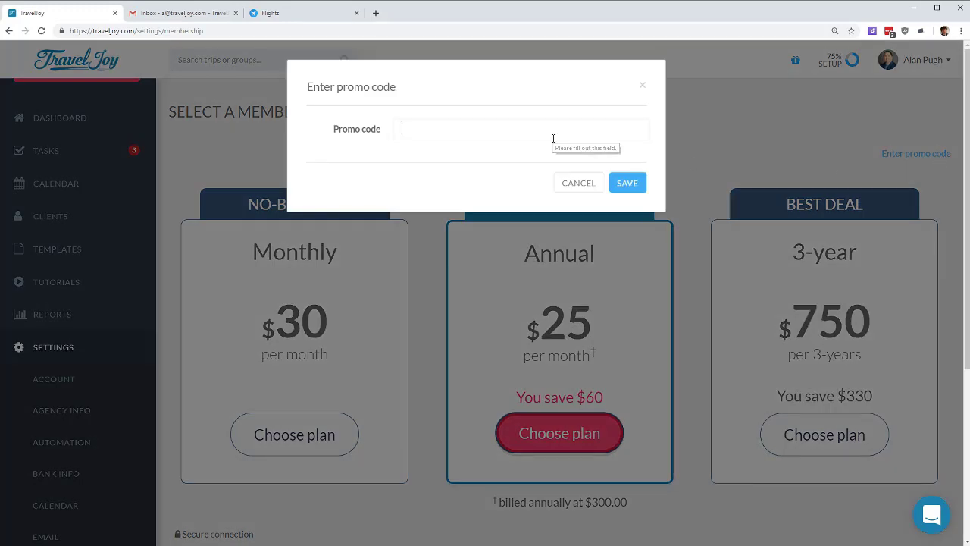
text(TJR)
click(436, 155)
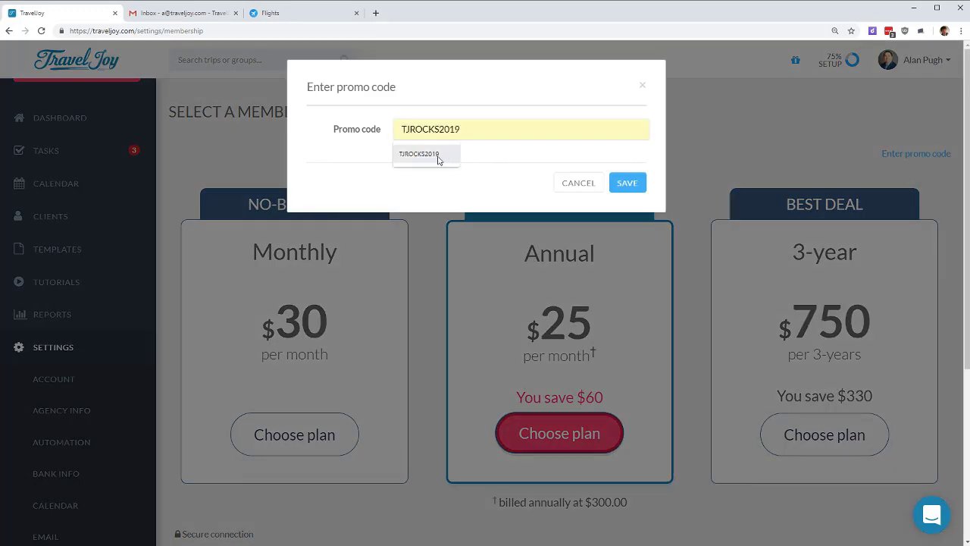
click(634, 184)
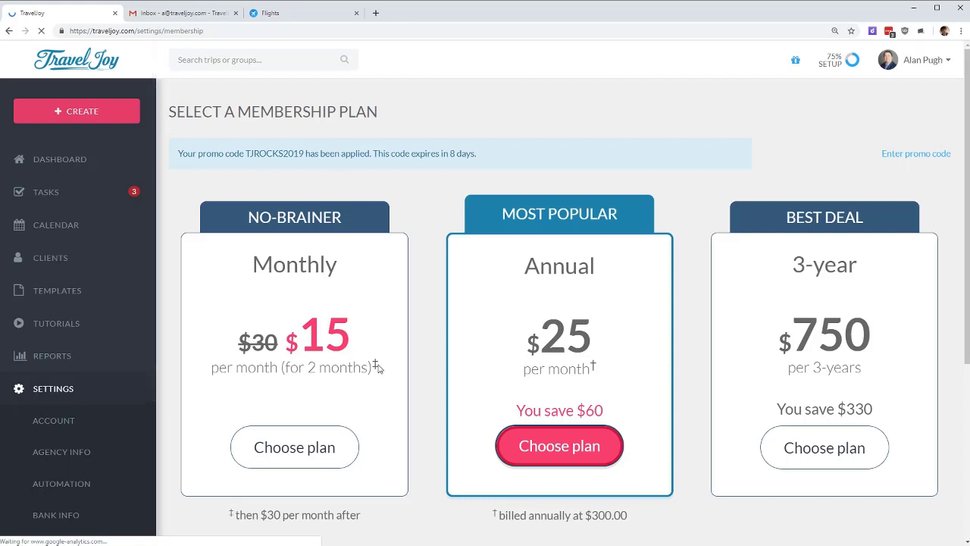
Step: Check the discounted $15 Monthly price, then go back to the Dashboard
drag(379, 369, 277, 347)
drag(359, 519, 255, 517)
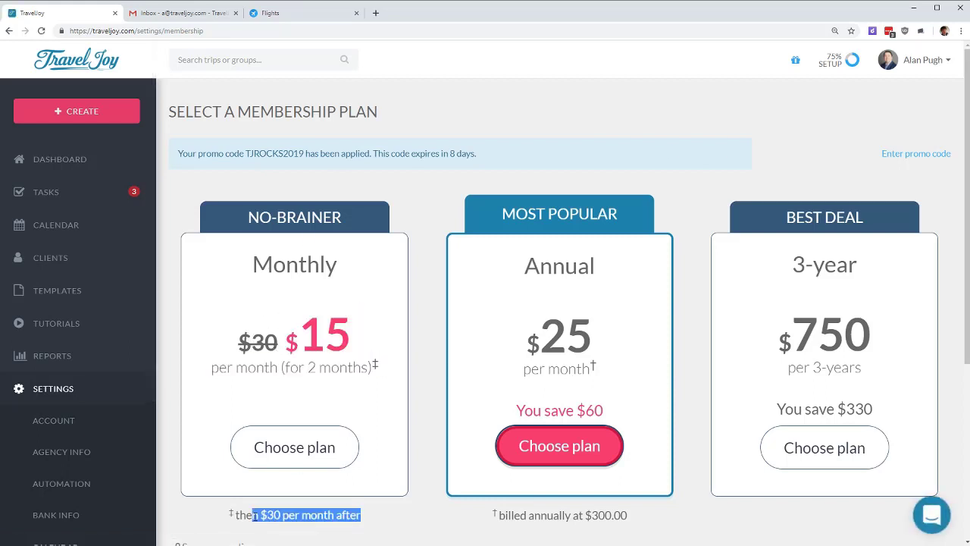
click(359, 500)
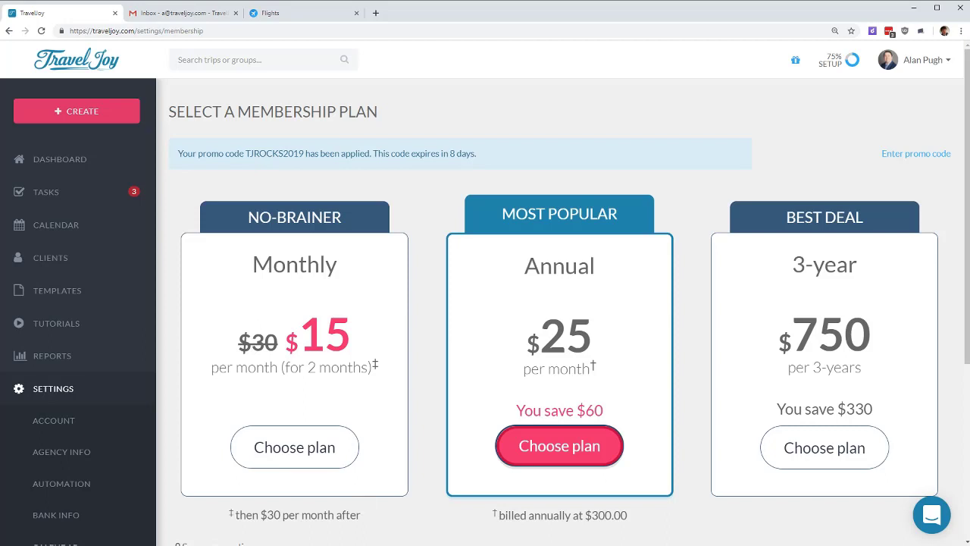
click(932, 514)
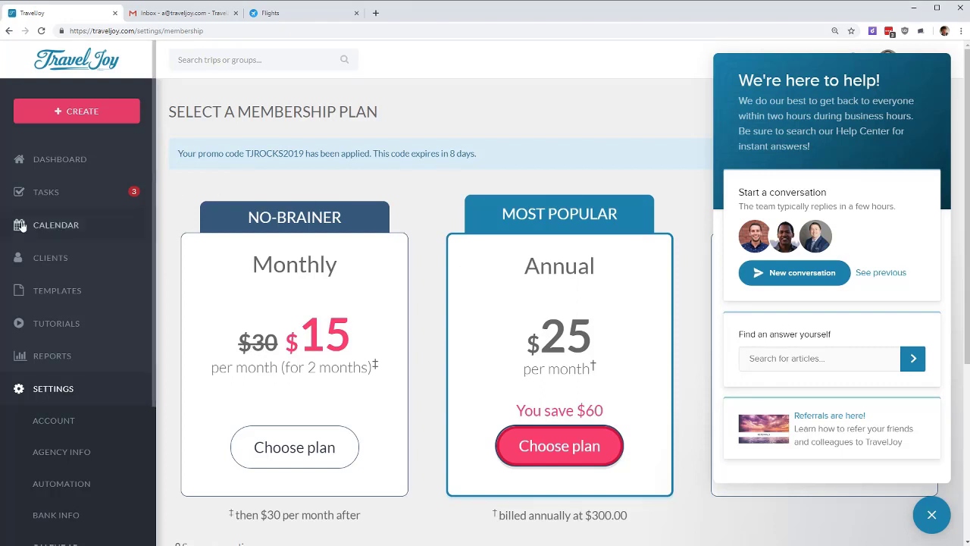
click(64, 159)
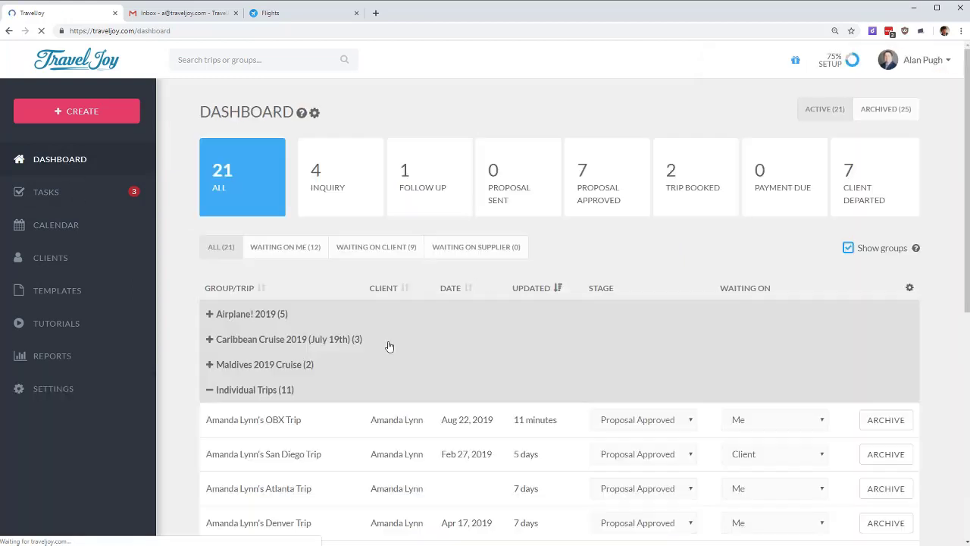
Step: Open the OBX trip's invoice from its Files section
click(304, 367)
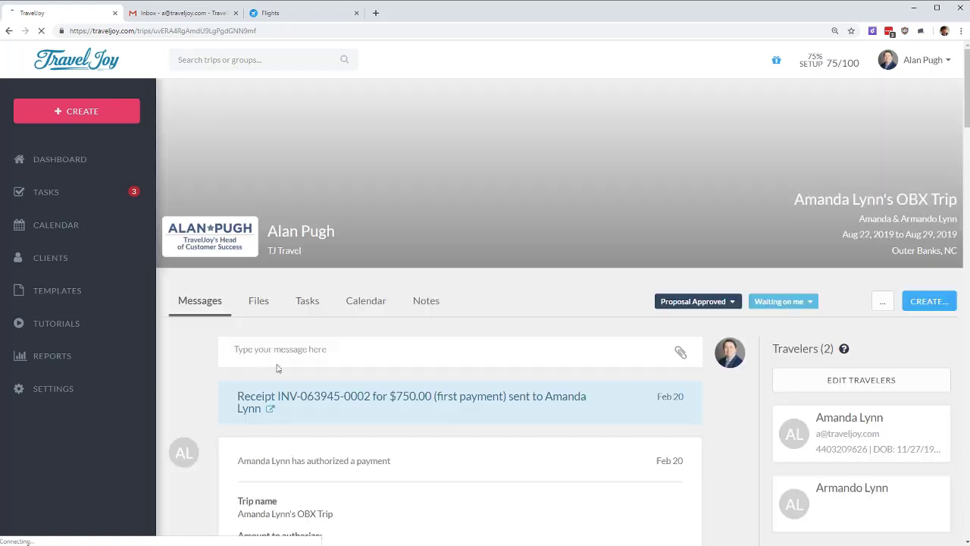
click(256, 305)
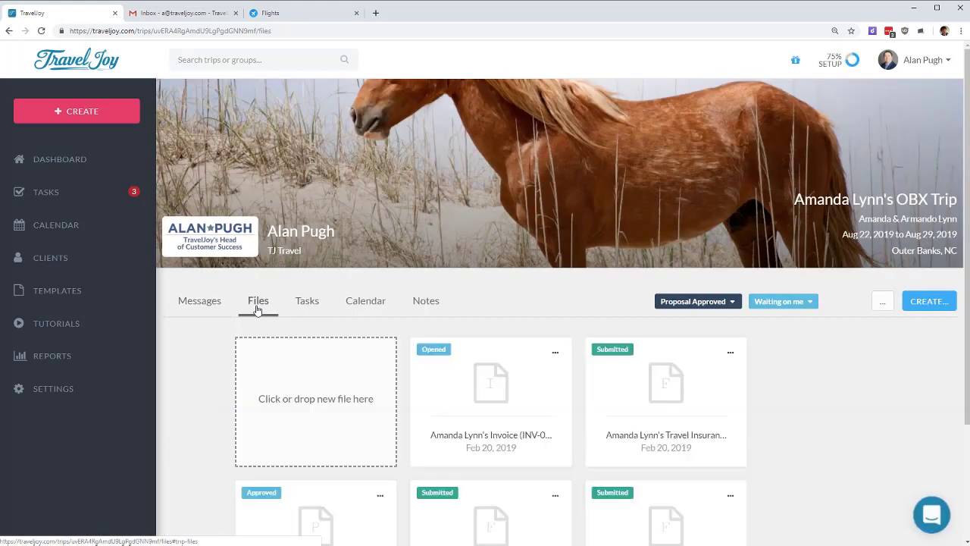
click(502, 418)
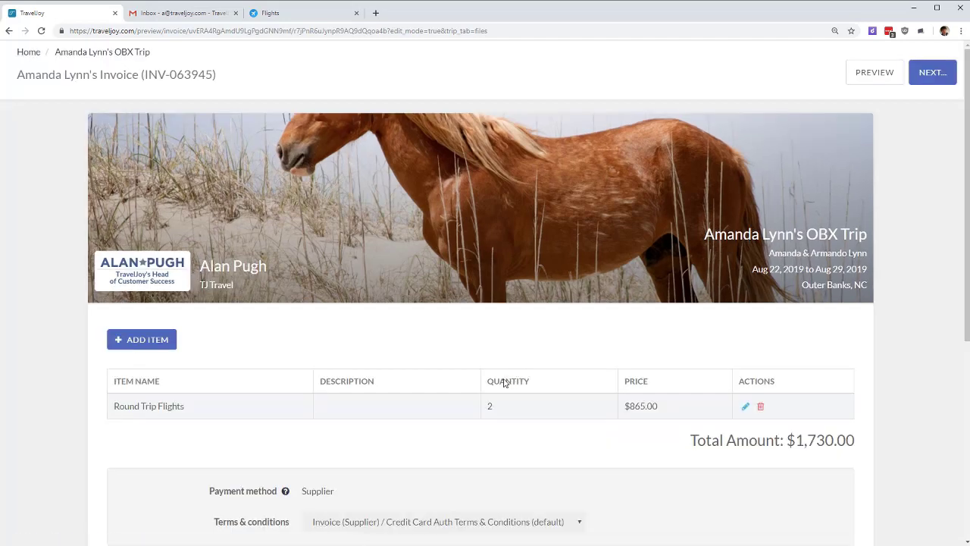
scroll(504, 379, down, 5)
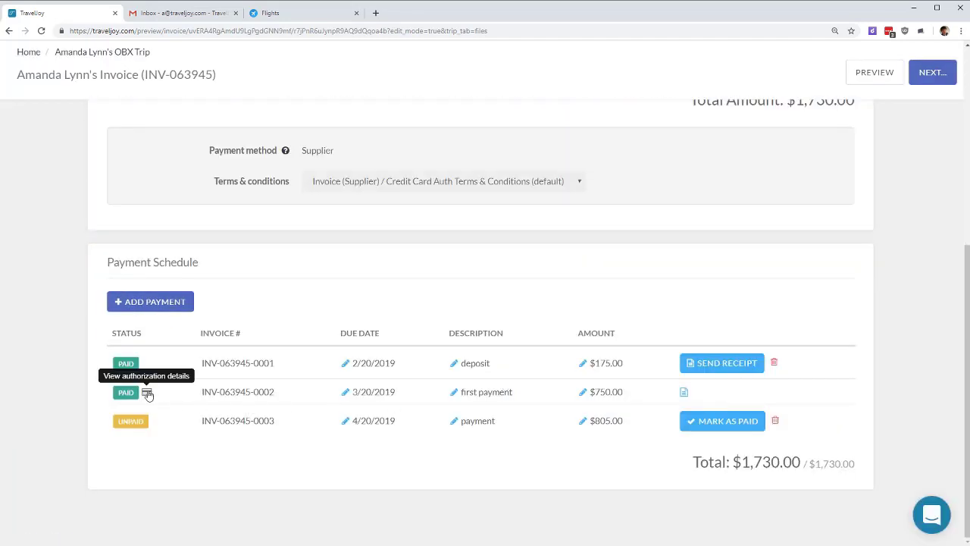
Step: Reveal the credit card authorized for the $750 payment, review its billing address, then cancel
click(148, 393)
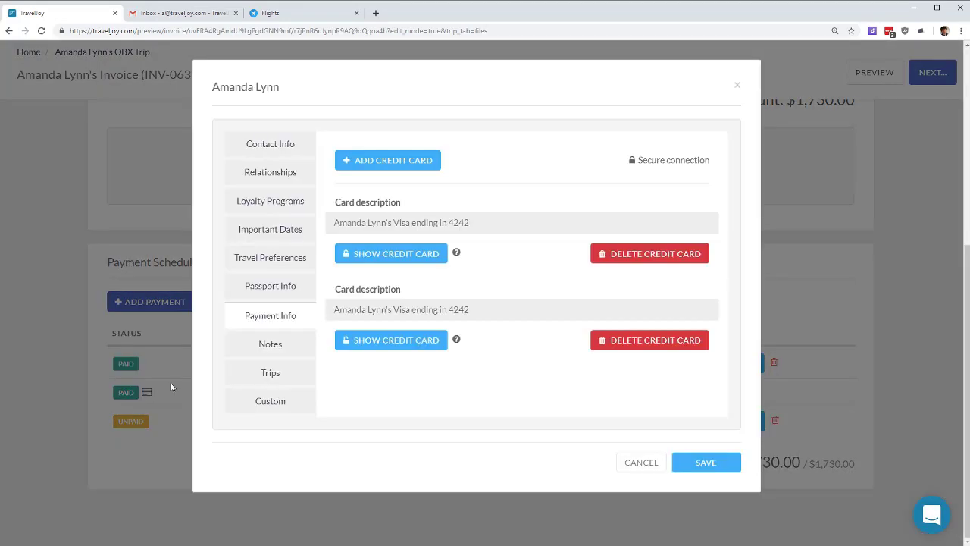
click(389, 343)
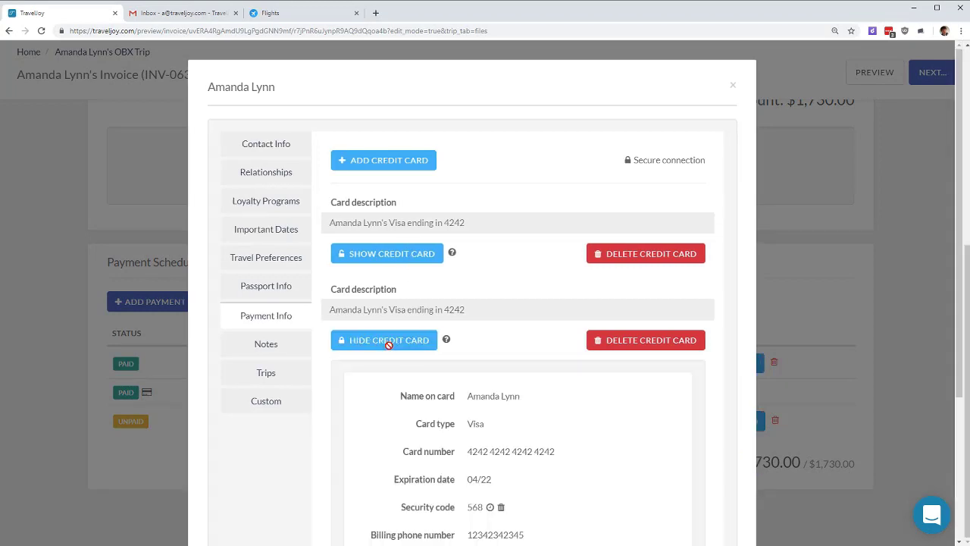
scroll(515, 295, down, 2)
scroll(506, 300, down, 1)
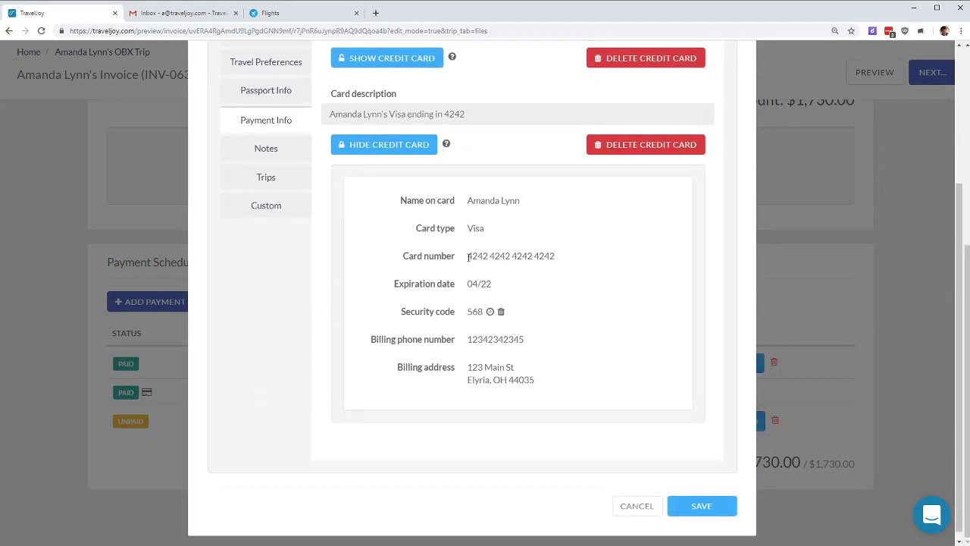
drag(467, 250, 581, 250)
drag(470, 361, 545, 370)
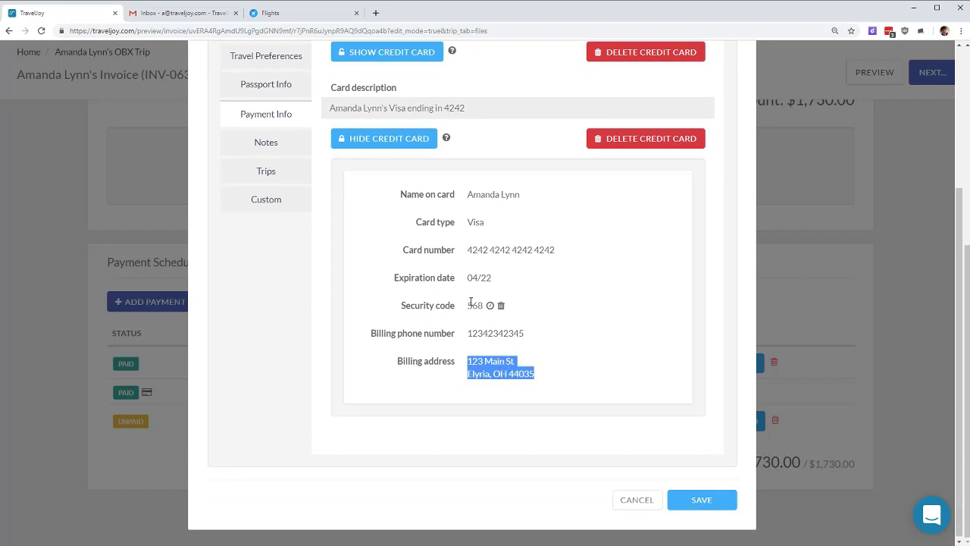
drag(463, 306, 472, 306)
click(562, 271)
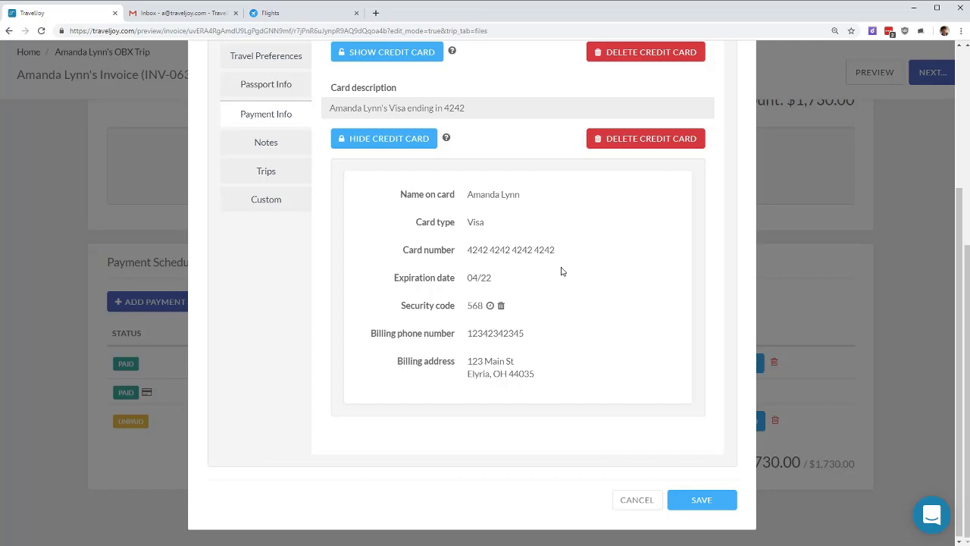
click(650, 506)
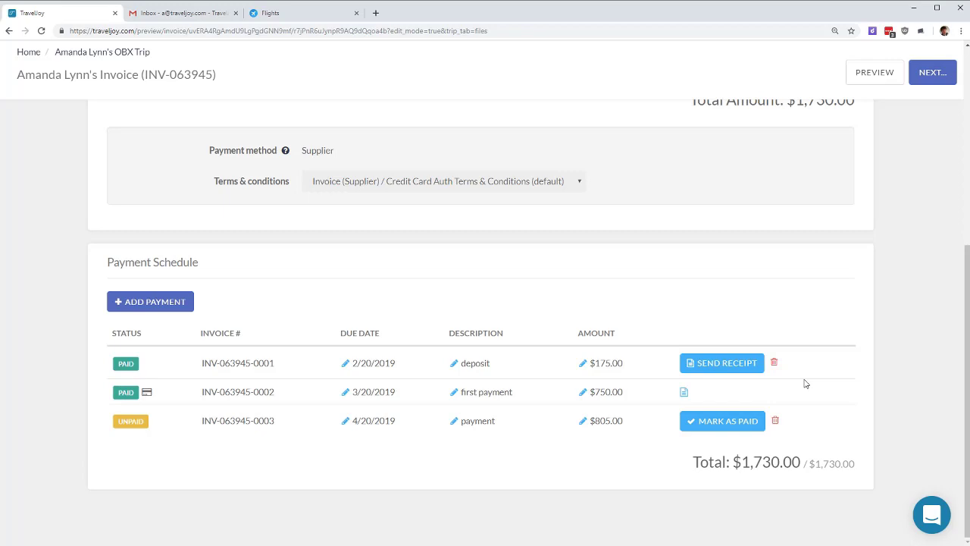
Step: Go from the dashboard to Tutorials and scroll to the Latest Webinars and TravelJoy 101/201 videos
click(27, 52)
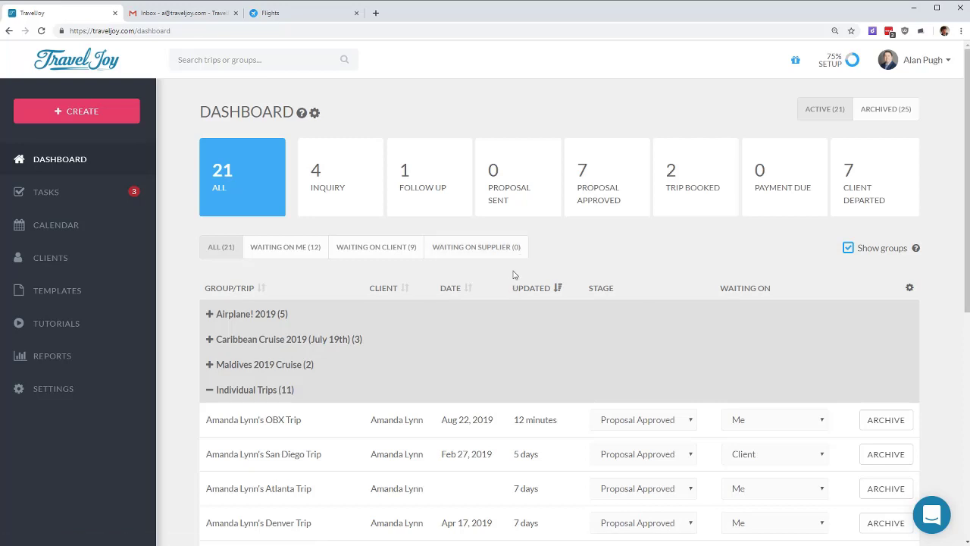
click(60, 324)
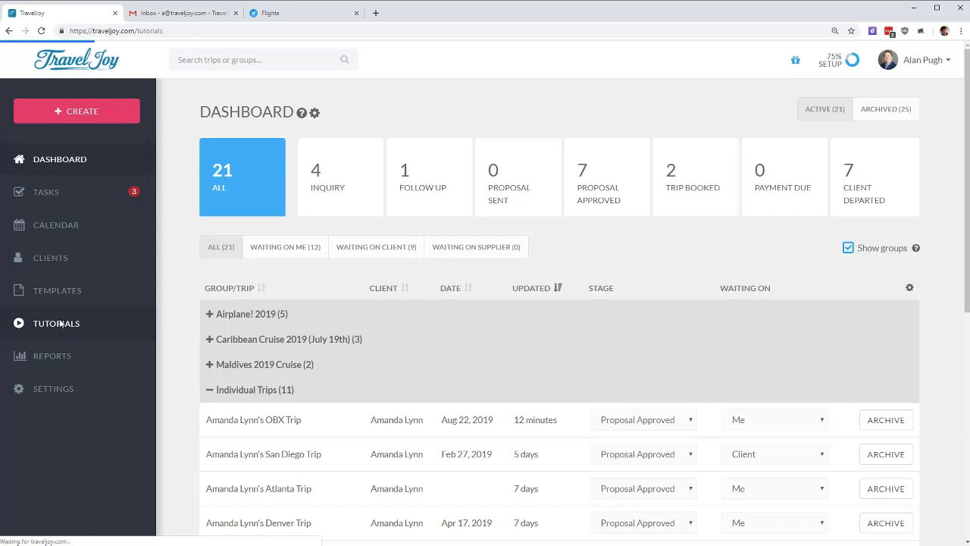
scroll(485, 267, down, 5)
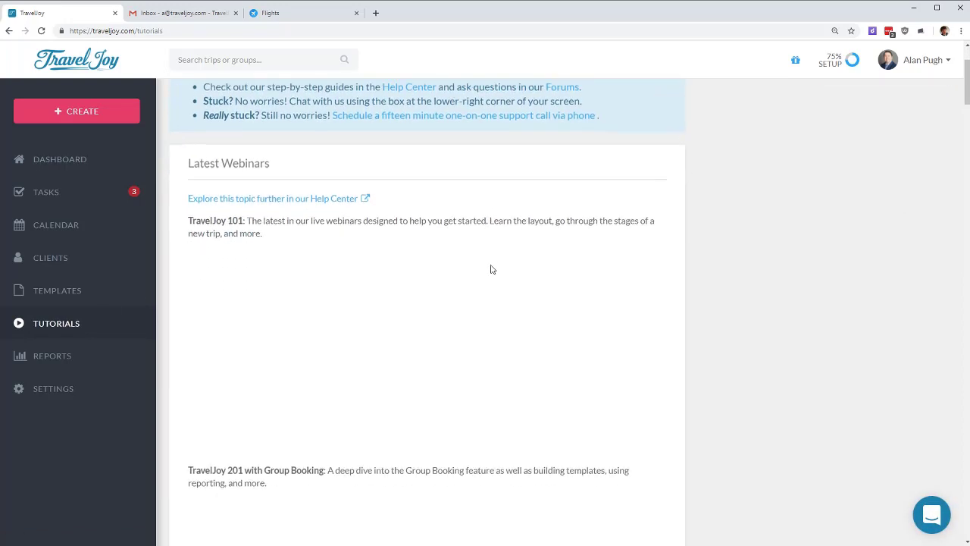